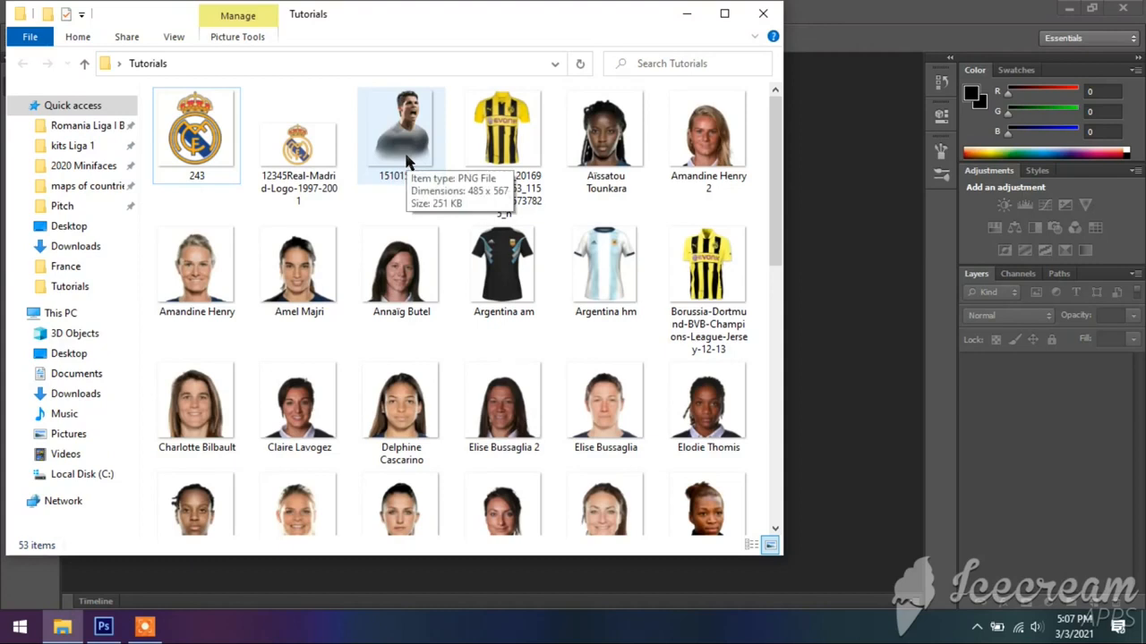
- Switch to Photoshop and open "1logos, minifaces and minikits templates" from the zzzTemplates Kits, Minikits and Scoreboards folder inside fifa 07 faces
{"action": "left_click", "coordinate": [845, 6]}
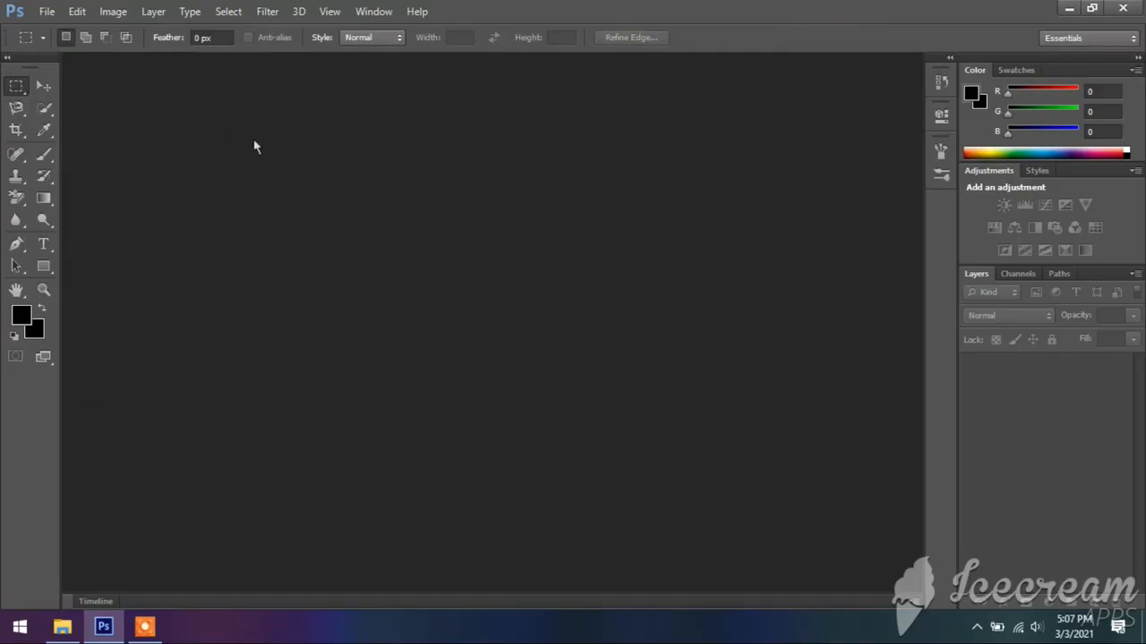
{"action": "left_click", "coordinate": [45, 11]}
{"action": "left_click", "coordinate": [63, 47]}
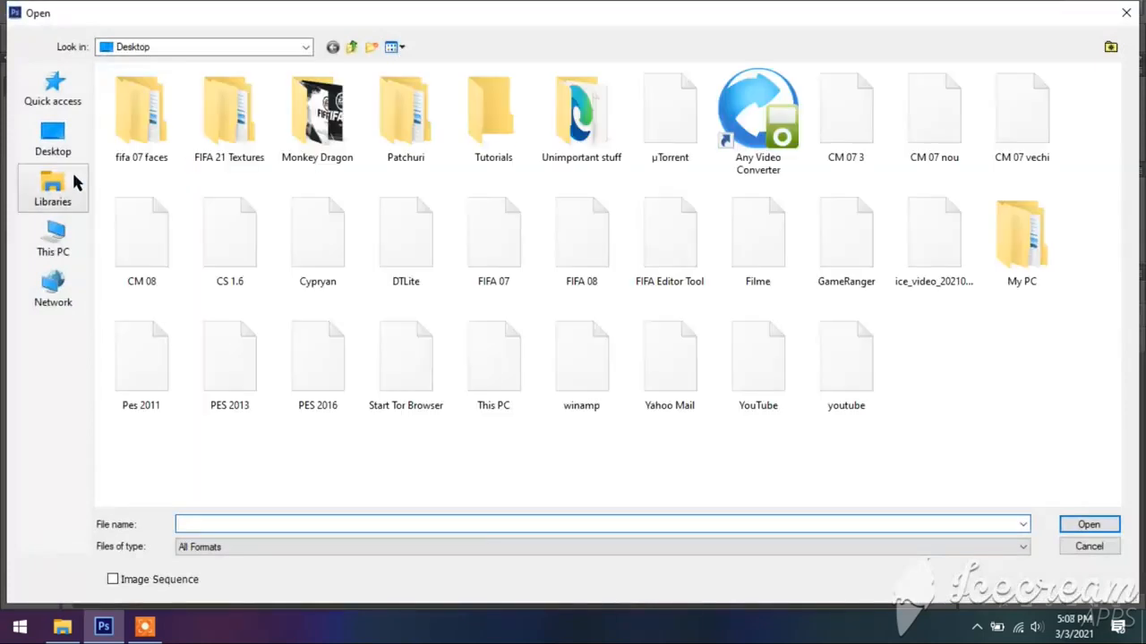
{"action": "double_click", "coordinate": [126, 136]}
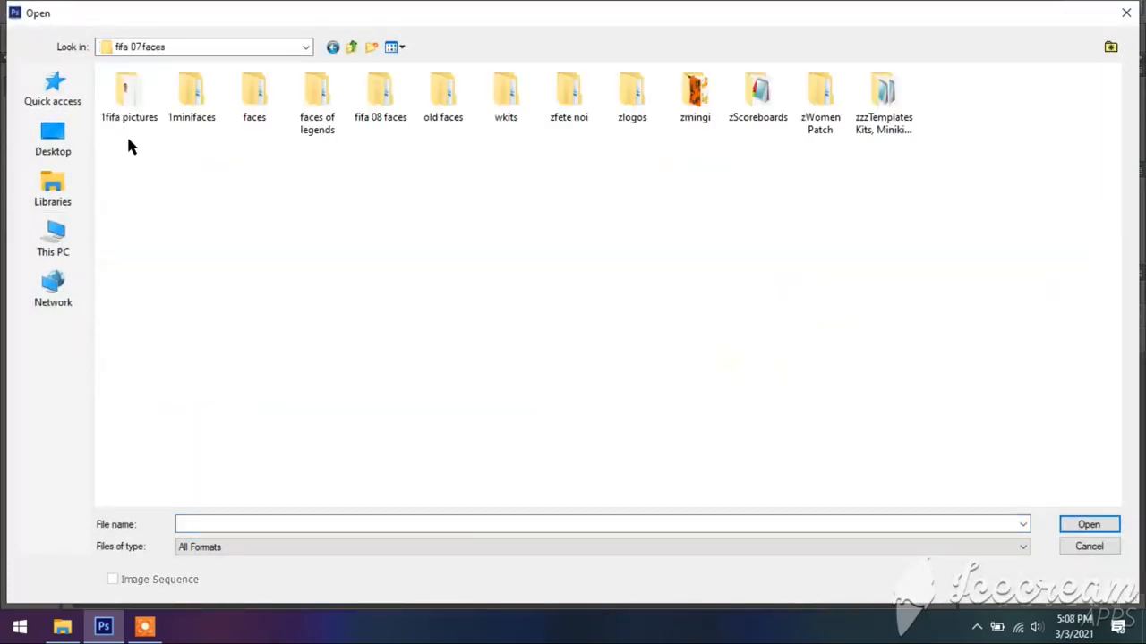
{"action": "double_click", "coordinate": [892, 105]}
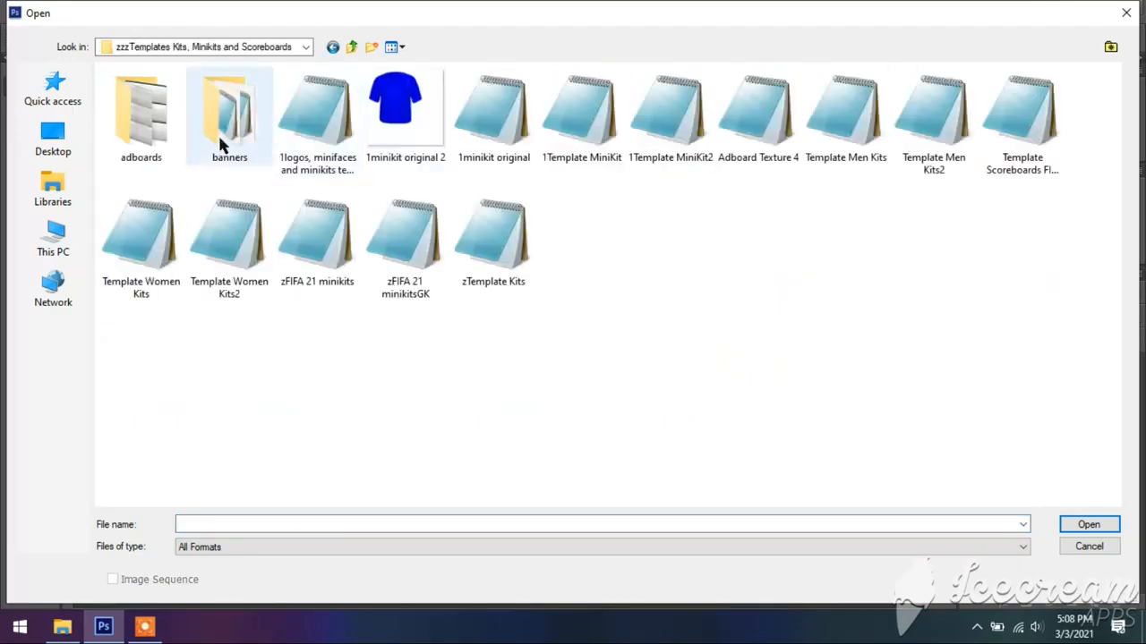
{"action": "left_click", "coordinate": [315, 148]}
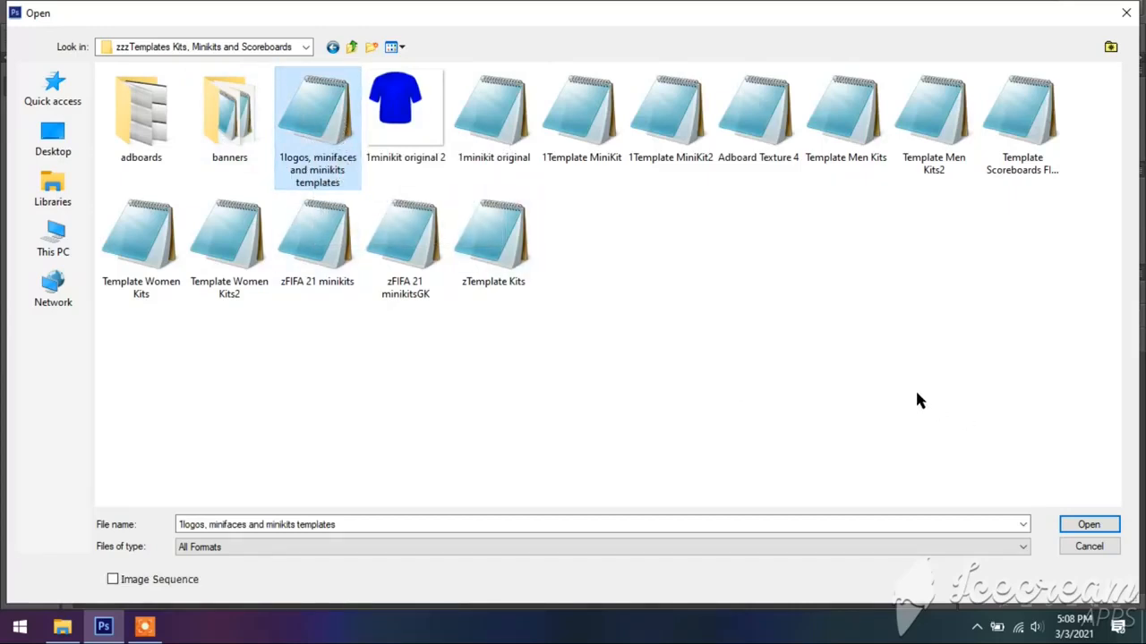
{"action": "left_click", "coordinate": [1088, 527]}
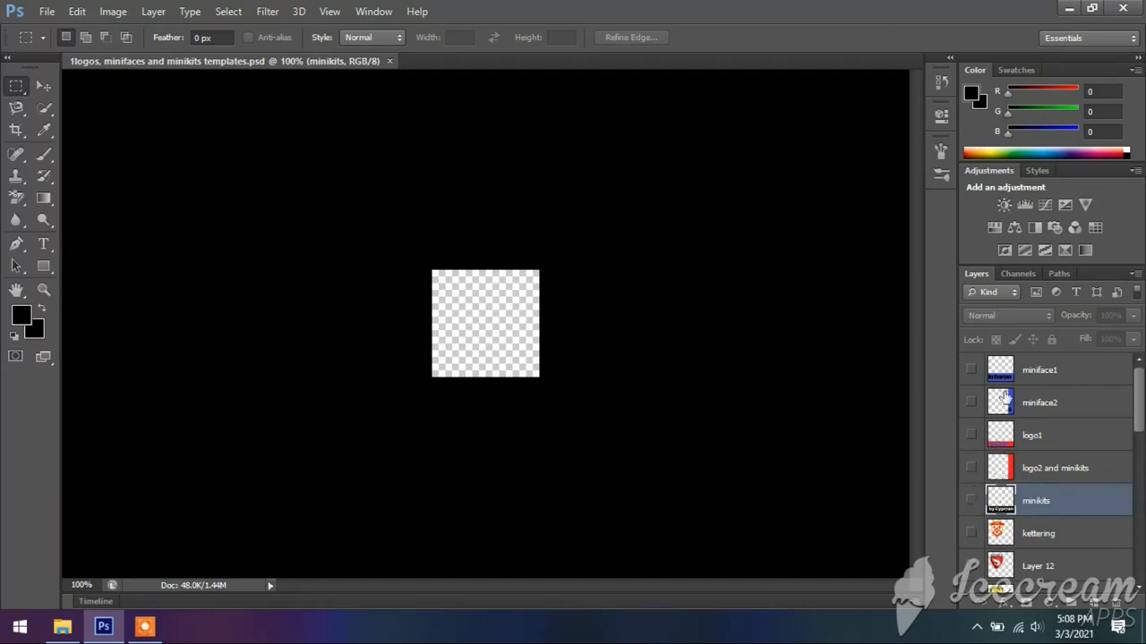
- Examine the miniface1, miniface2, logo1, logo2 and minikits, and minikits layers by toggling their visibility, leaving them all hidden
{"action": "left_click", "coordinate": [971, 370]}
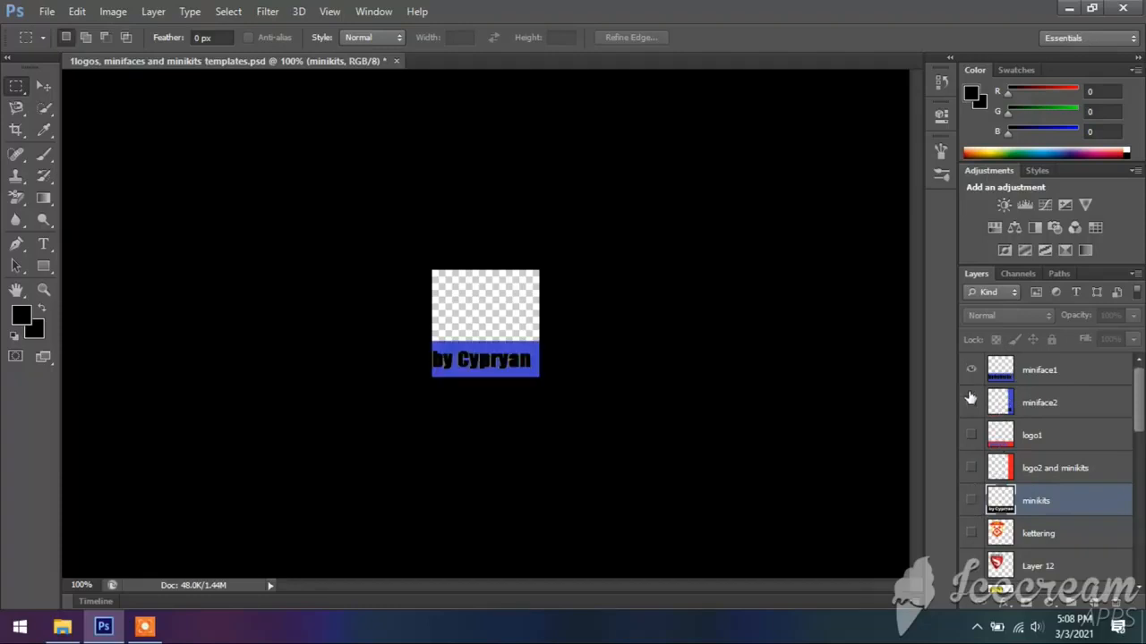
{"action": "left_click", "coordinate": [971, 404]}
{"action": "left_click", "coordinate": [971, 435]}
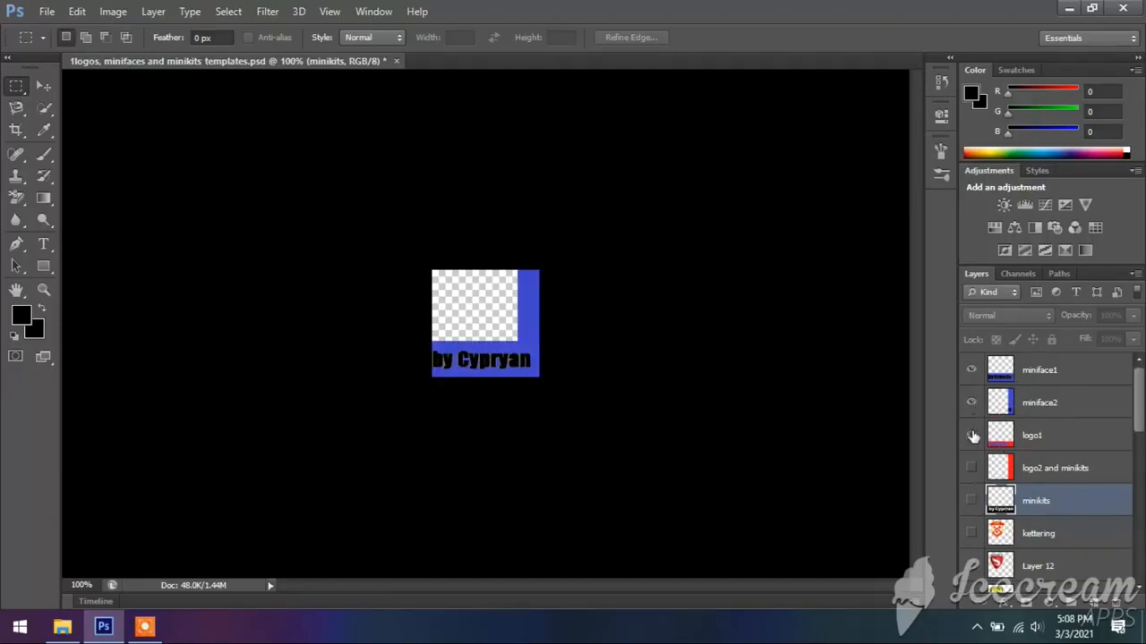
{"action": "left_click", "coordinate": [971, 403]}
{"action": "left_click", "coordinate": [971, 370]}
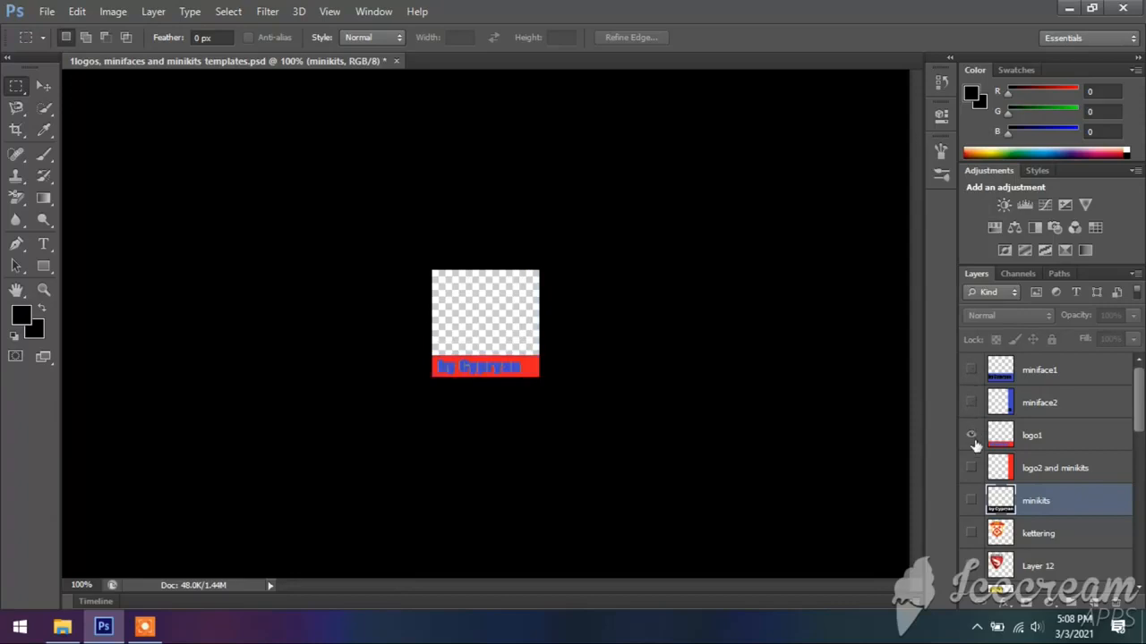
{"action": "left_click", "coordinate": [971, 468]}
{"action": "left_click", "coordinate": [972, 435]}
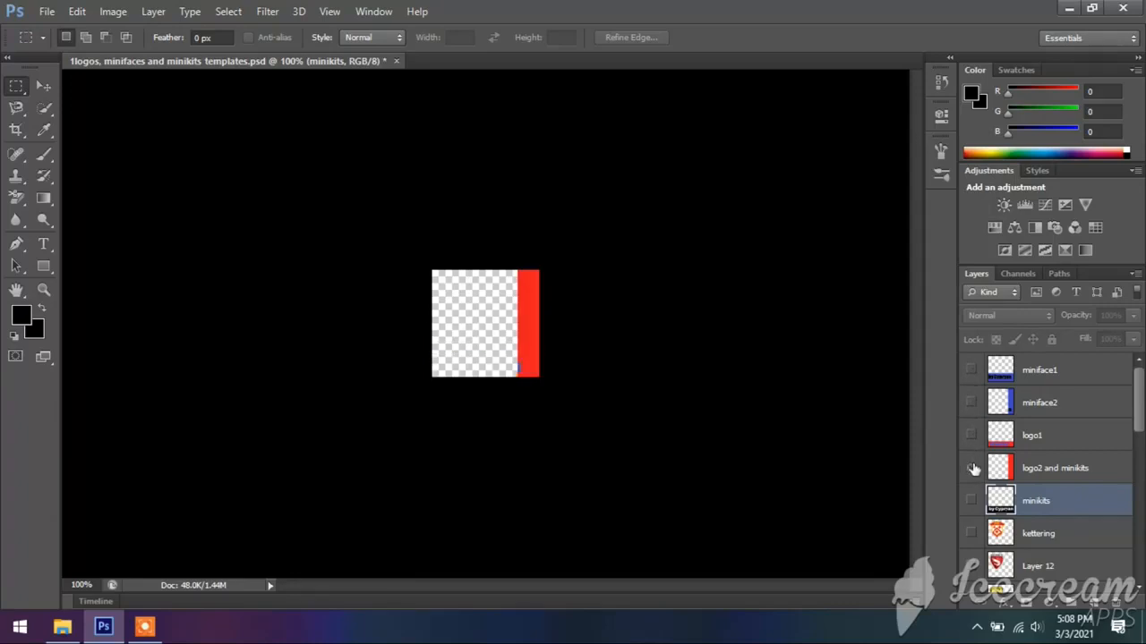
{"action": "left_click", "coordinate": [972, 468]}
{"action": "left_click", "coordinate": [971, 501]}
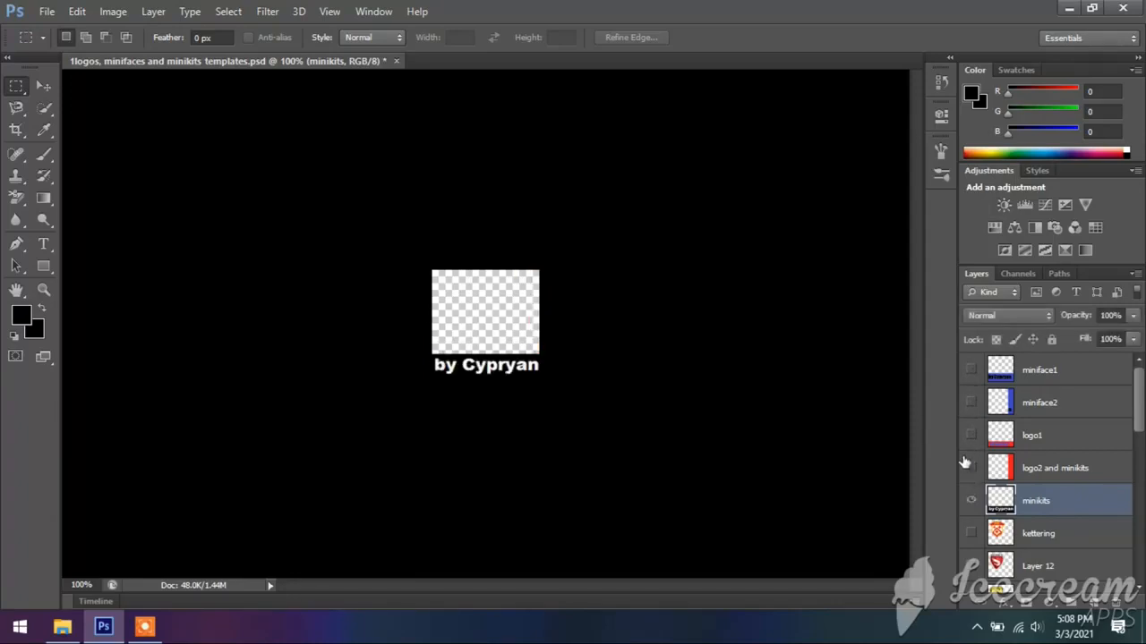
{"action": "left_click", "coordinate": [972, 469]}
{"action": "left_click", "coordinate": [972, 469]}
{"action": "left_click", "coordinate": [971, 435]}
{"action": "left_click", "coordinate": [971, 436]}
{"action": "left_click", "coordinate": [972, 403]}
{"action": "left_click", "coordinate": [972, 403]}
{"action": "left_click", "coordinate": [972, 502]}
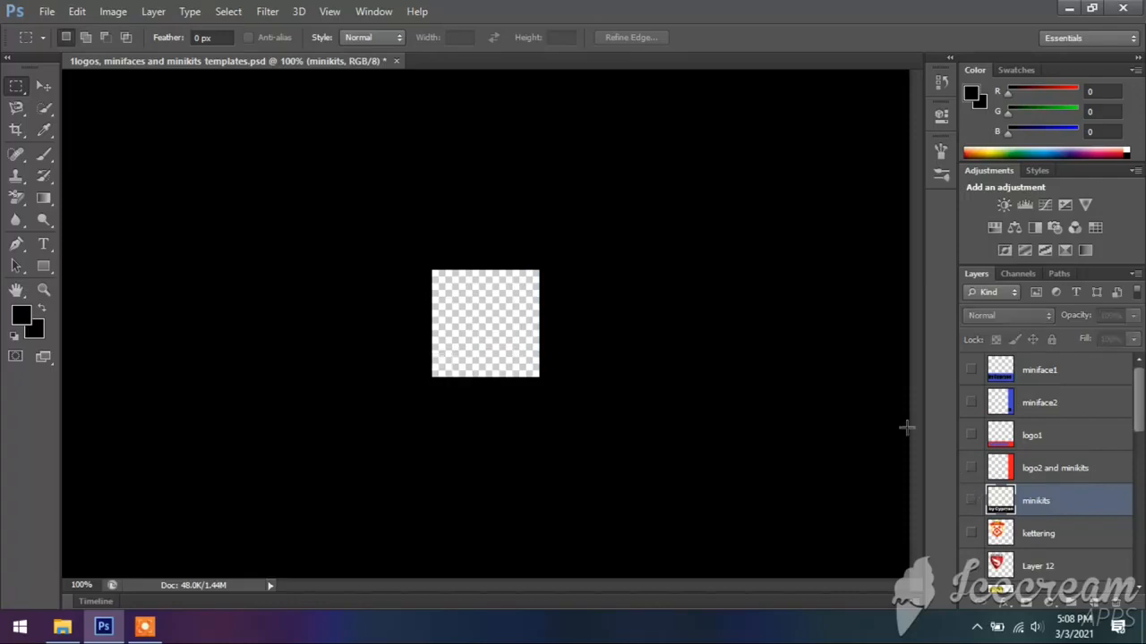
- Look at the Real Madrid logo images in the Tutorials folder in File Explorer and return to Photoshop
{"action": "left_click", "coordinate": [62, 626]}
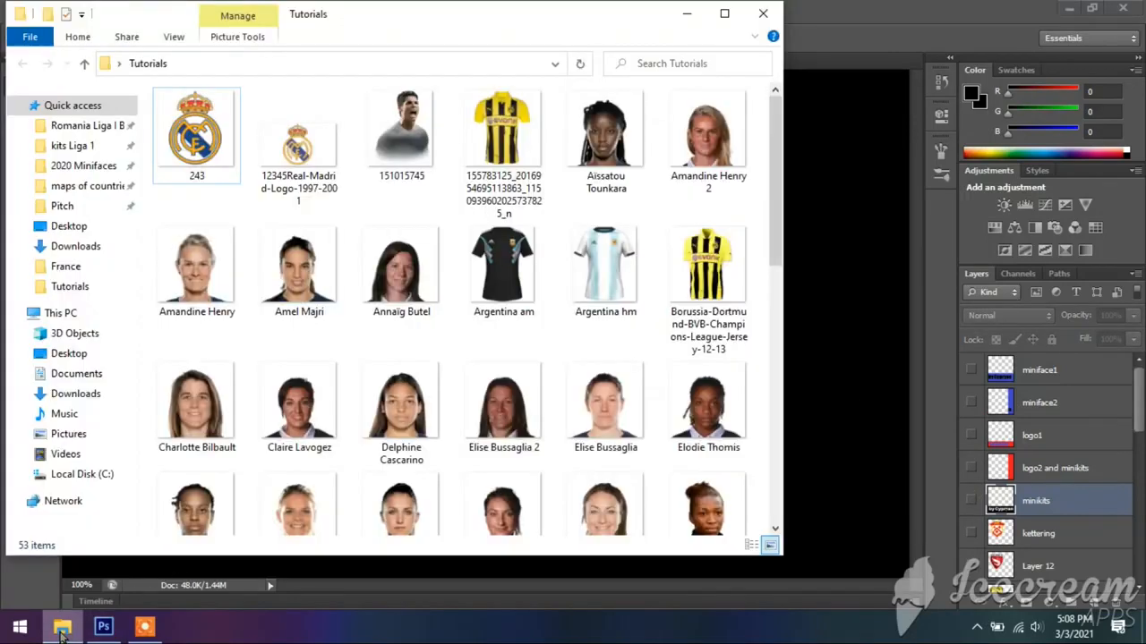
{"action": "left_click", "coordinate": [224, 175]}
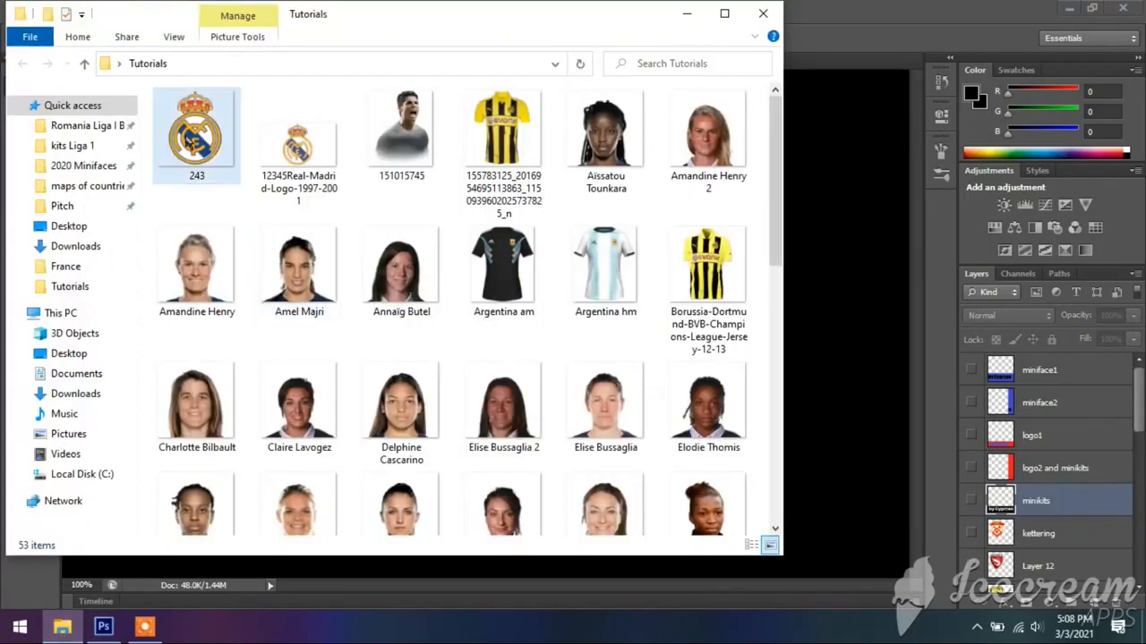
{"action": "left_click", "coordinate": [70, 632]}
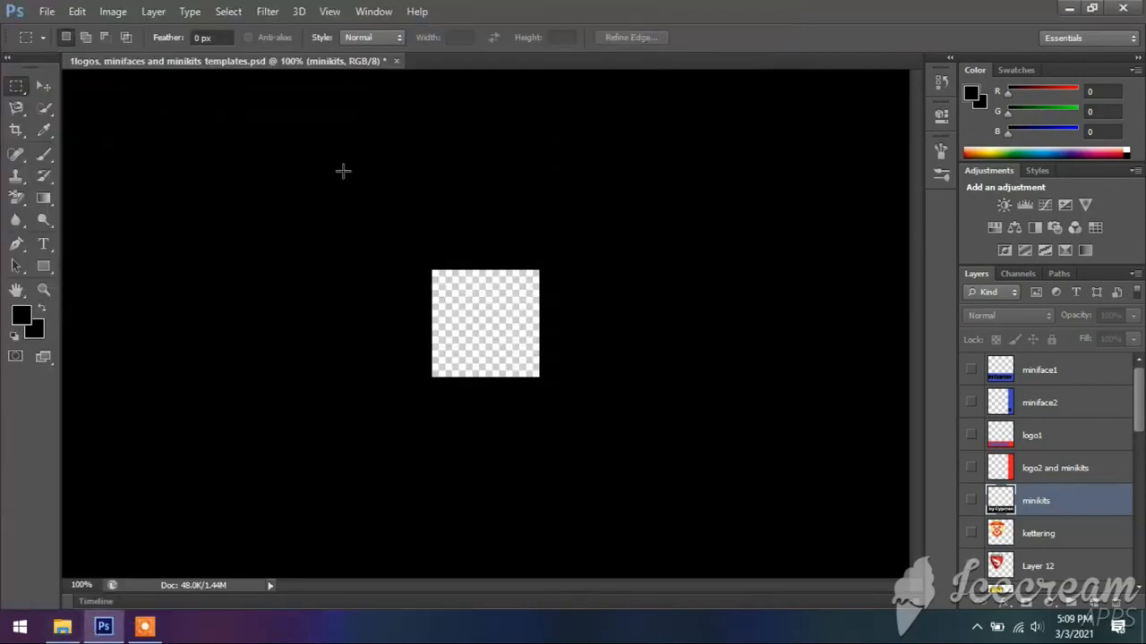
- Open 243.png and 12345Real-Madrid-Logo-1997-2001.jpg together from the Tutorials folder on the Desktop
{"action": "left_click", "coordinate": [49, 12]}
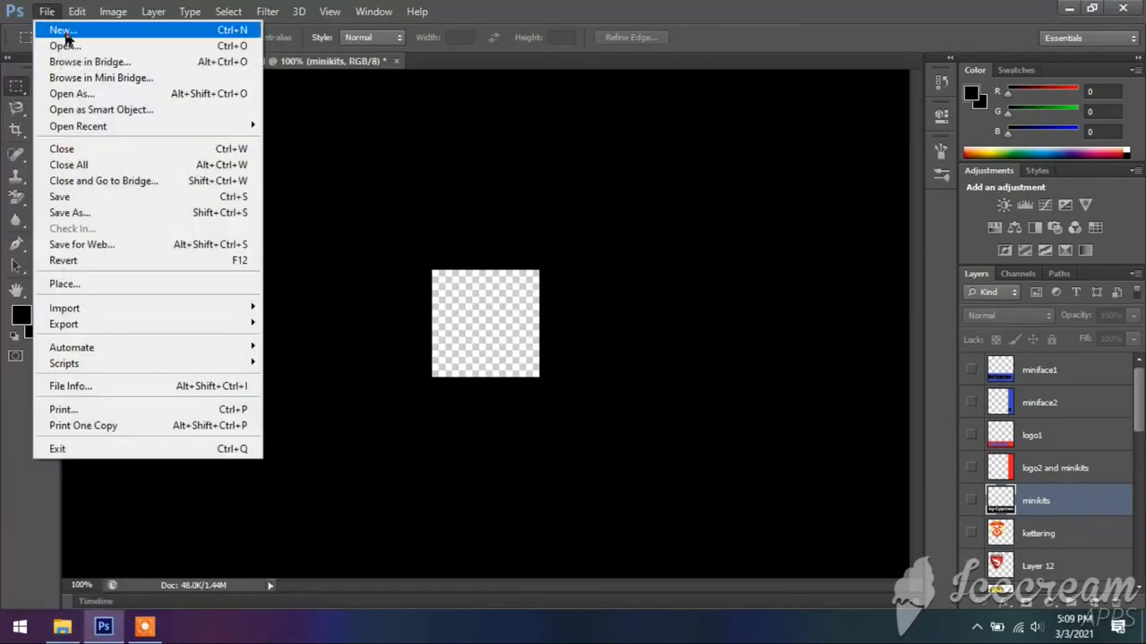
{"action": "left_click", "coordinate": [54, 45]}
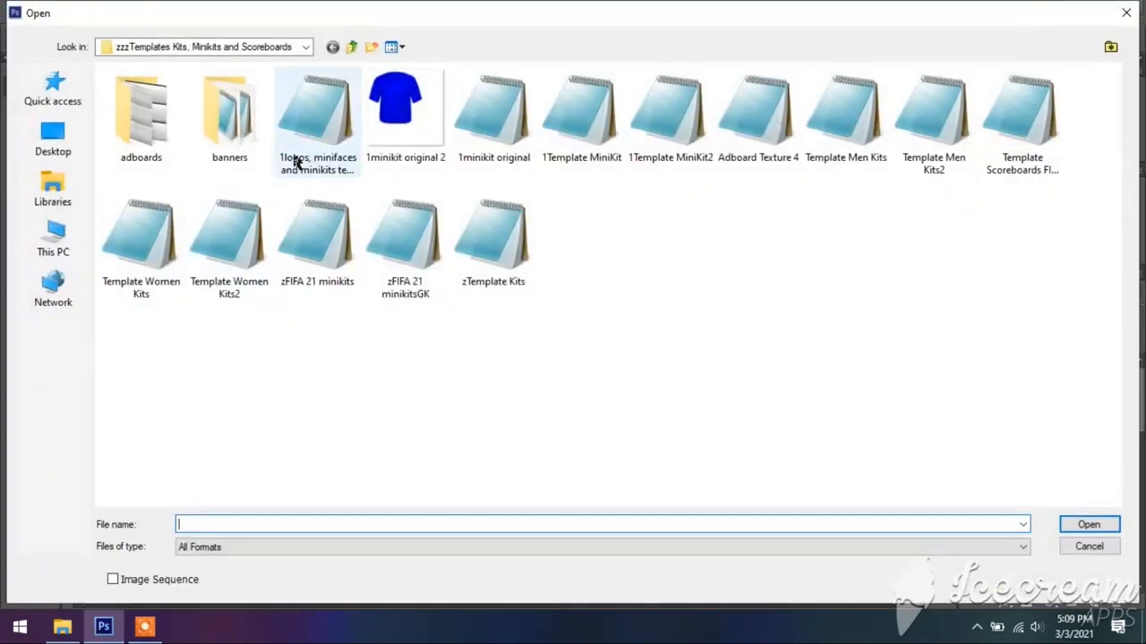
{"action": "left_click", "coordinate": [34, 145]}
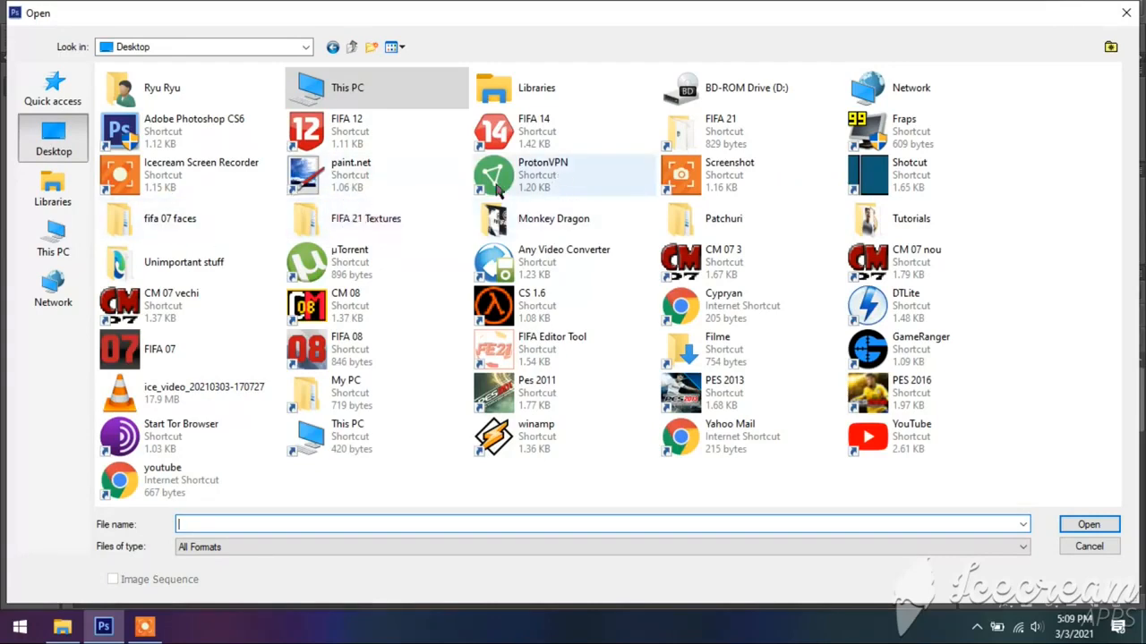
{"action": "double_click", "coordinate": [923, 221]}
{"action": "left_click", "coordinate": [173, 130]}
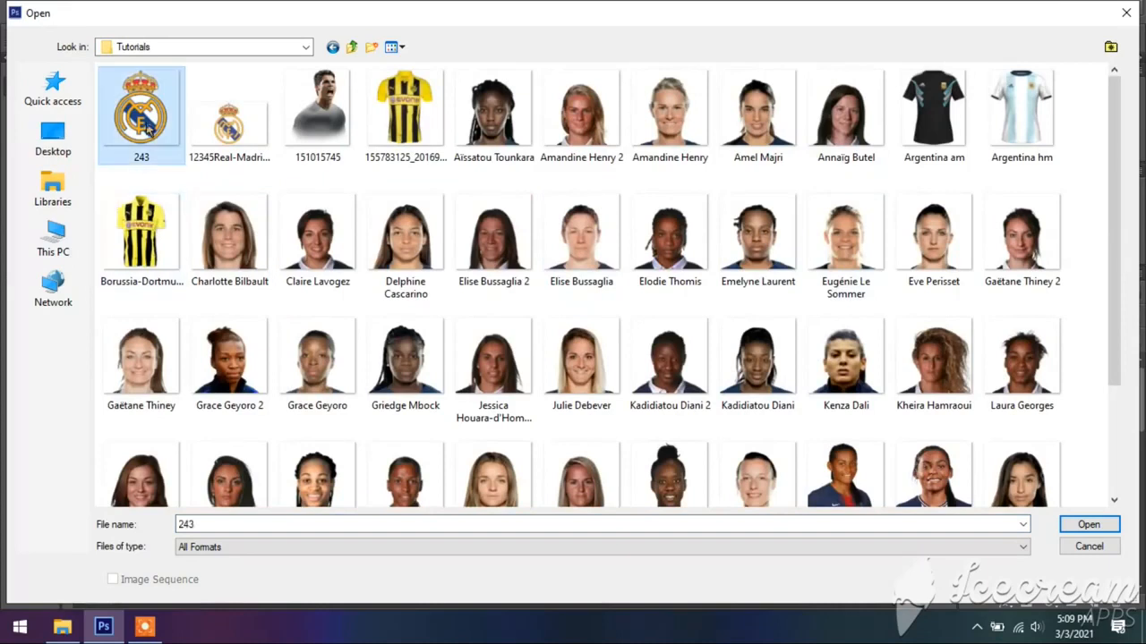
{"action": "left_click", "coordinate": [204, 119], "text": "ctrl"}
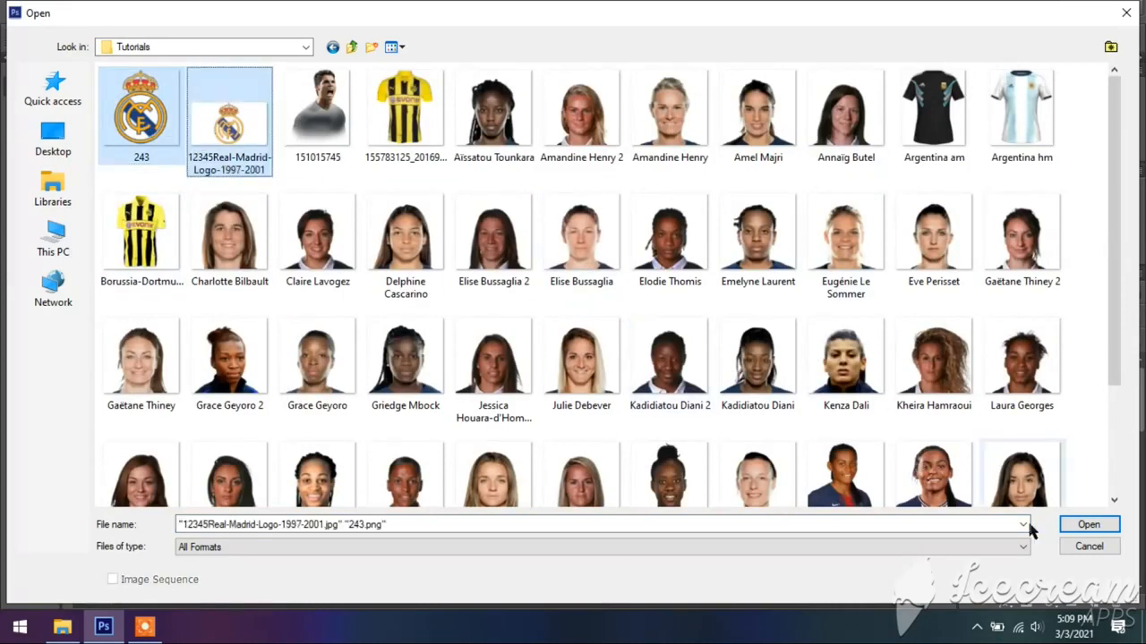
{"action": "left_click", "coordinate": [1083, 526]}
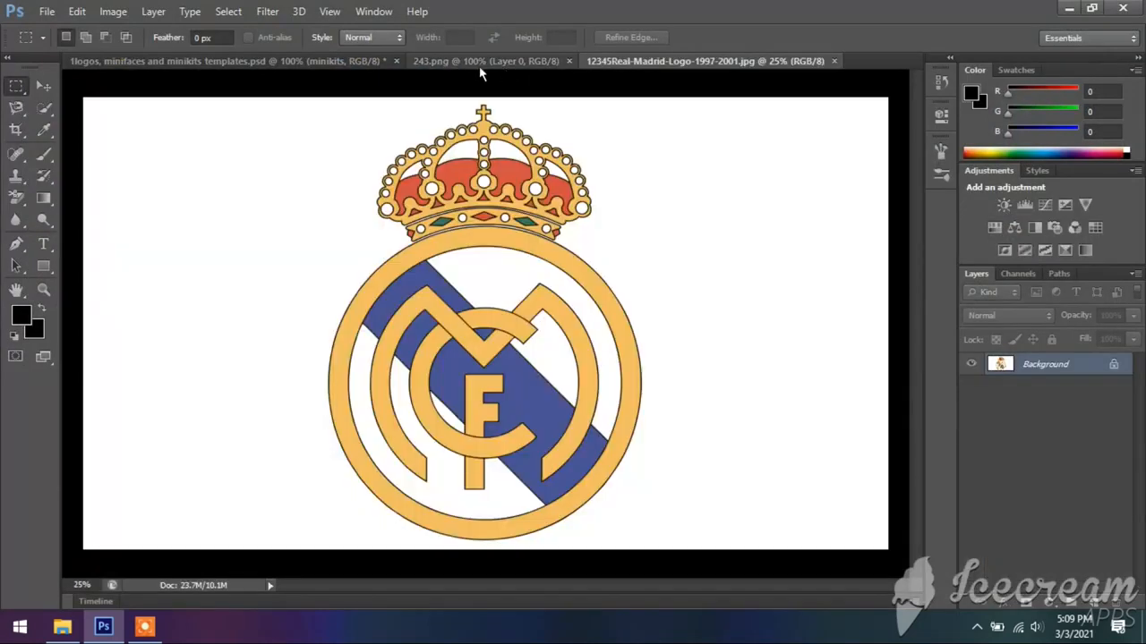
- Compare the template document with the transparent 243.png logo and the white-background Real Madrid JPG, ending on 243.png
{"action": "left_click", "coordinate": [351, 67]}
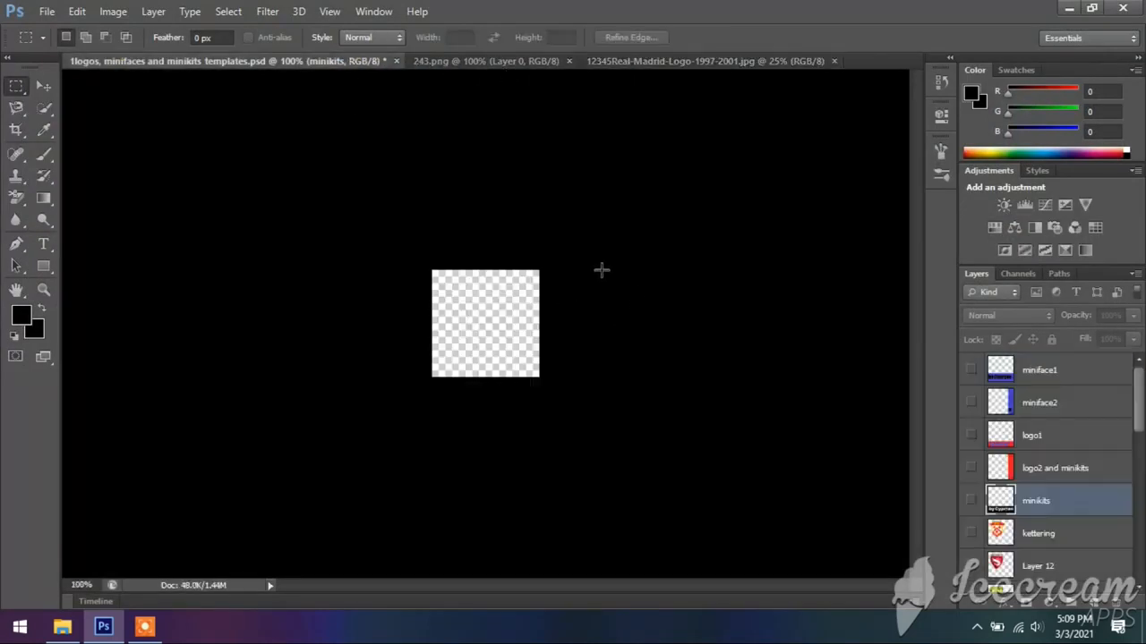
{"action": "left_click", "coordinate": [502, 62]}
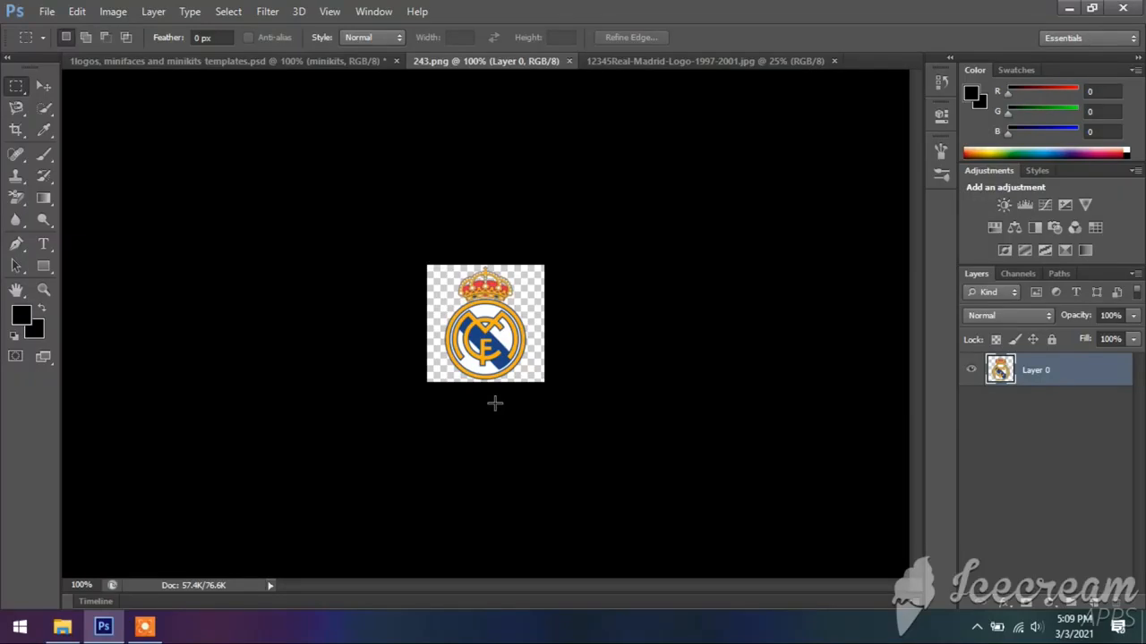
{"action": "left_click", "coordinate": [658, 62]}
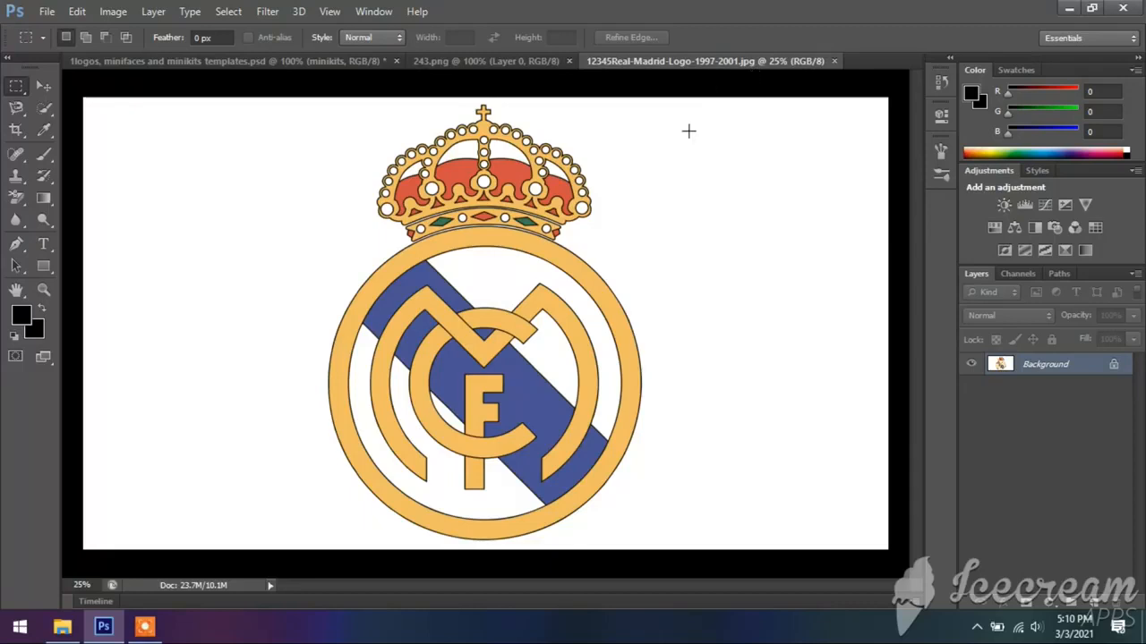
{"action": "left_click", "coordinate": [511, 64]}
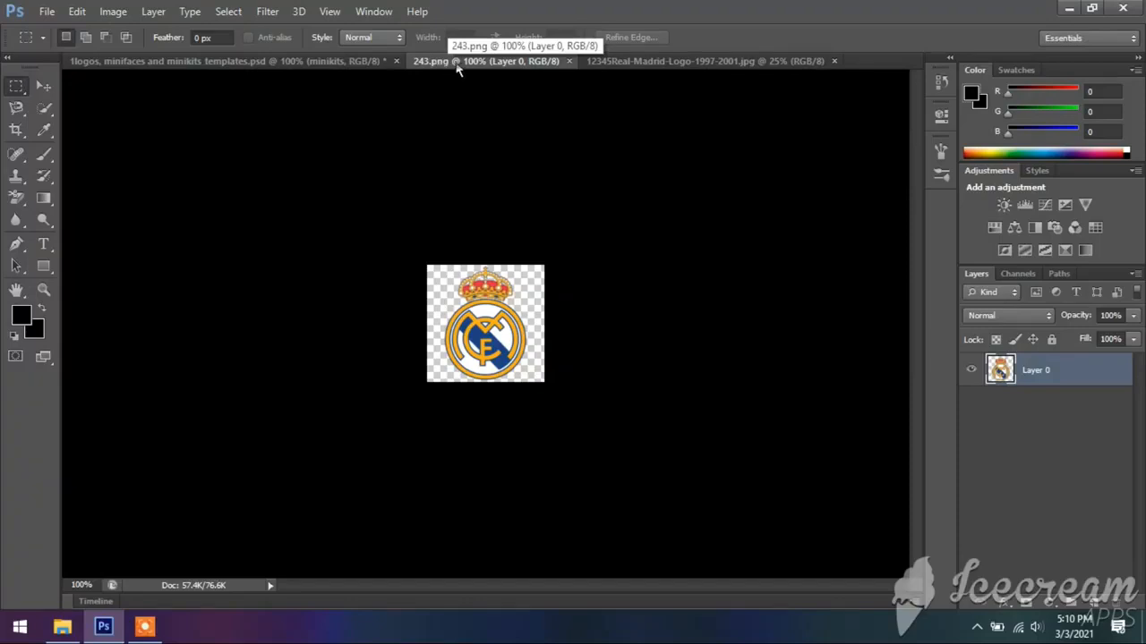
{"action": "left_click", "coordinate": [49, 13]}
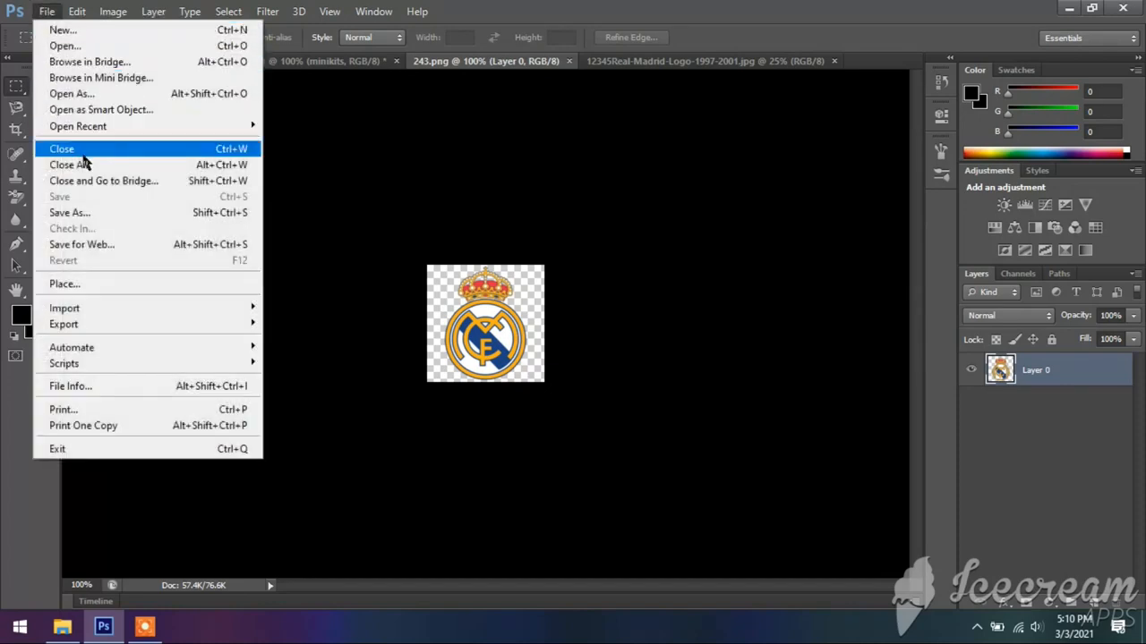
{"action": "mouse_move", "coordinate": [77, 12]}
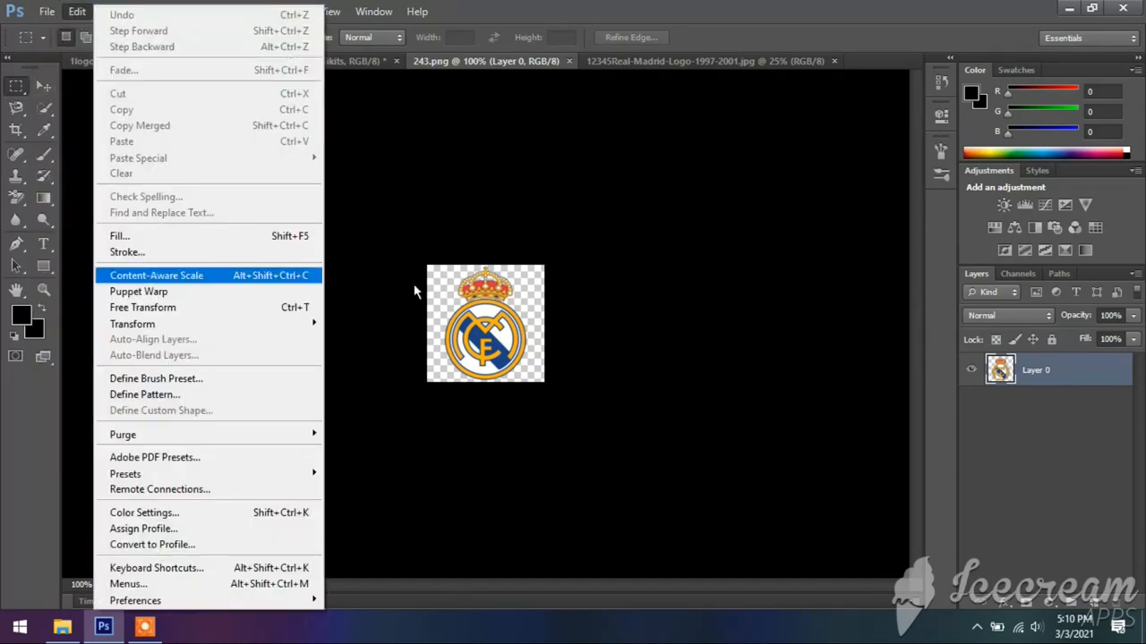
{"action": "left_click", "coordinate": [553, 154]}
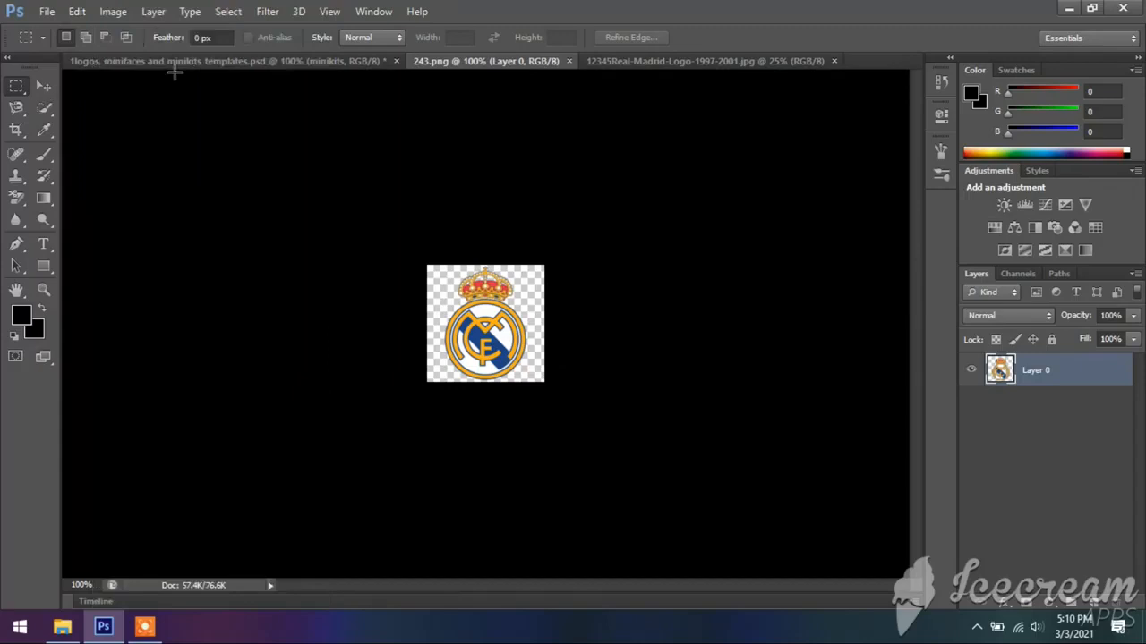
- Resize the 243.png image to 128 pixels wide with proportions constrained
{"action": "left_click", "coordinate": [128, 16]}
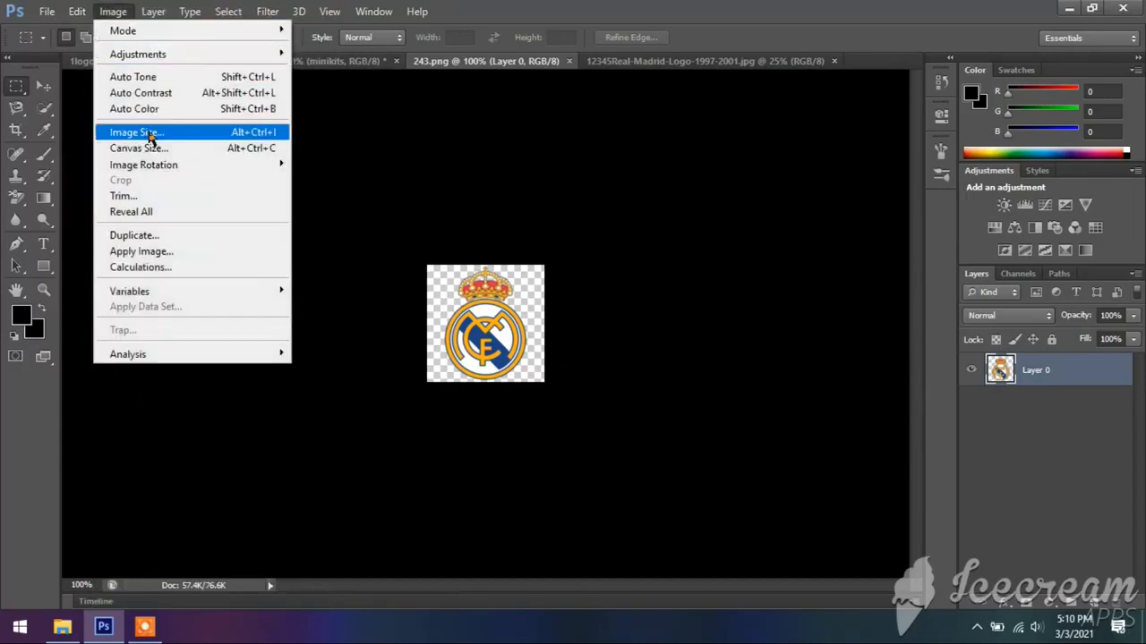
{"action": "left_click", "coordinate": [151, 134]}
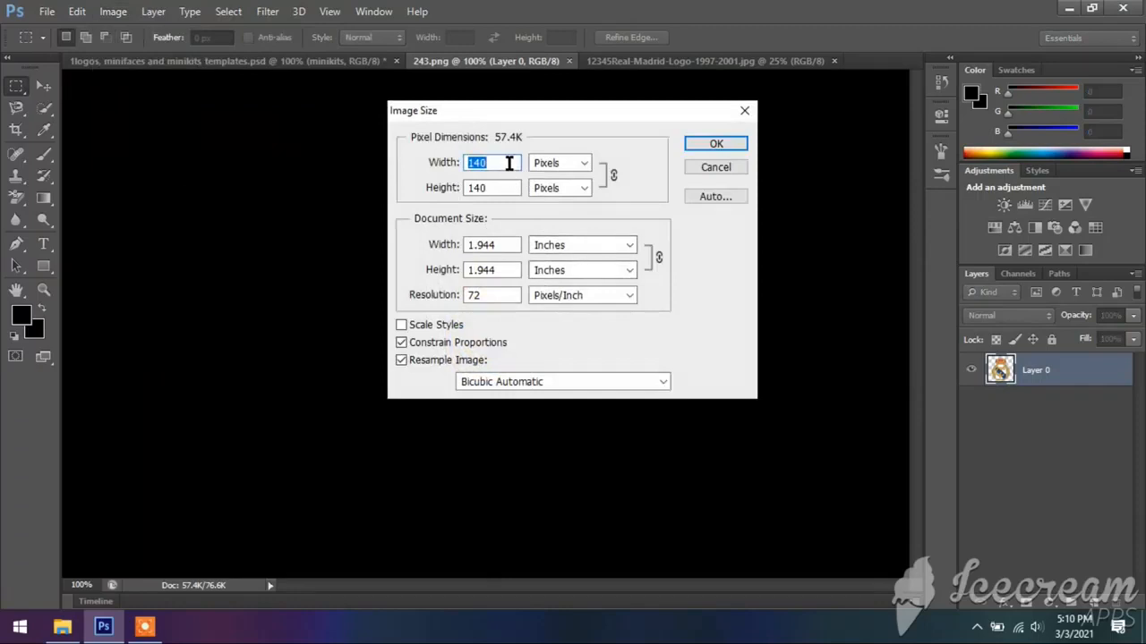
{"action": "type", "text": "100"}
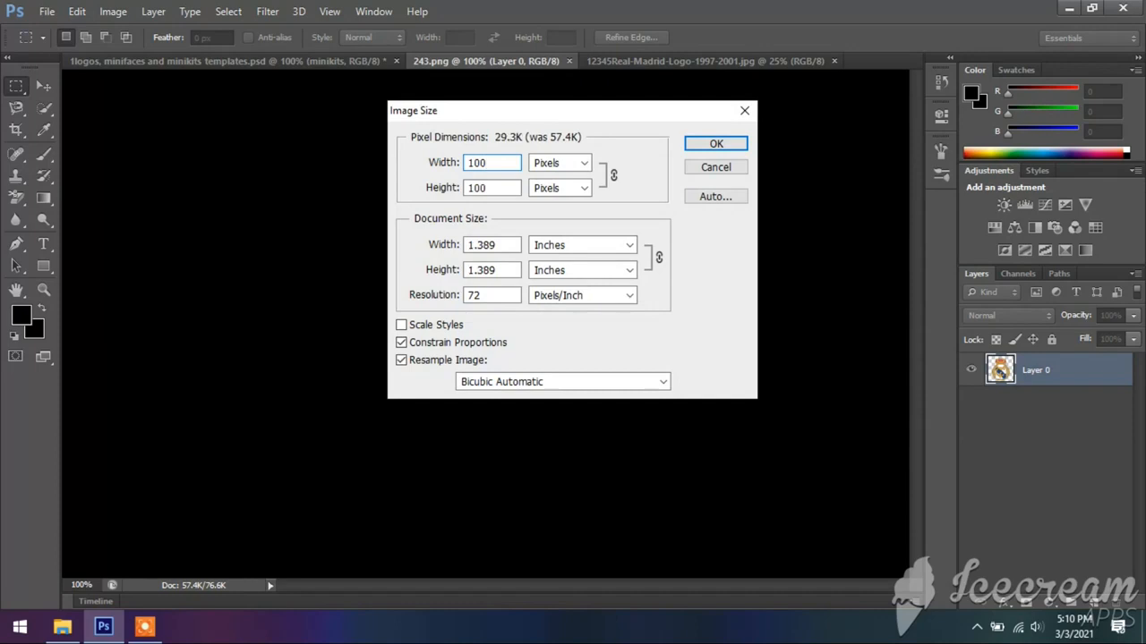
{"action": "key", "text": "BackSpace"}
{"action": "key", "text": "BackSpace"}
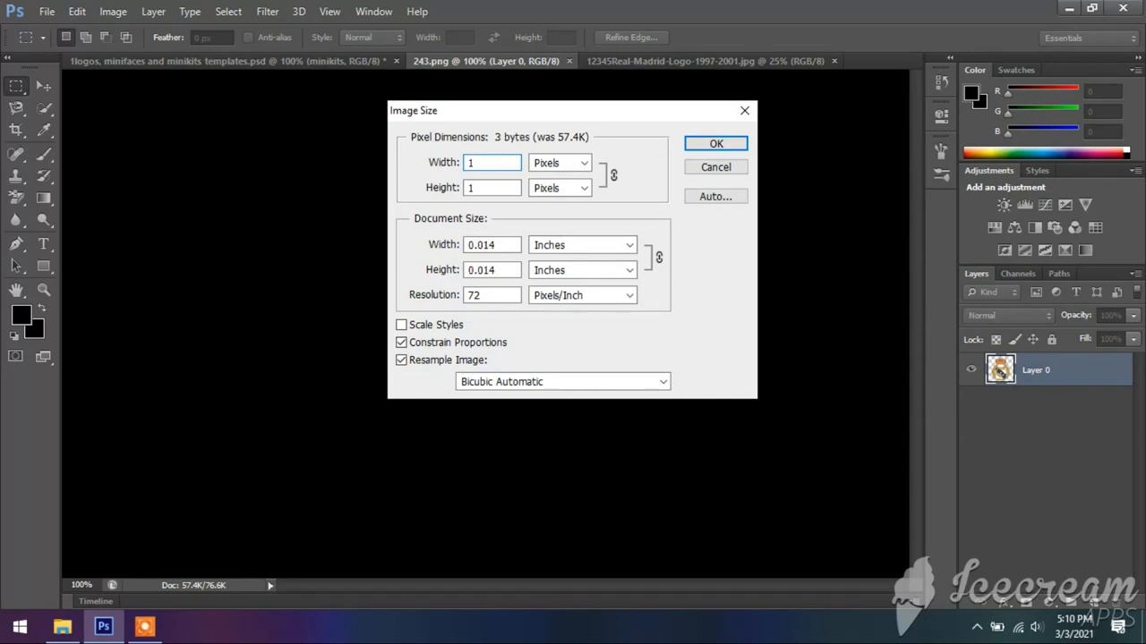
{"action": "type", "text": "28"}
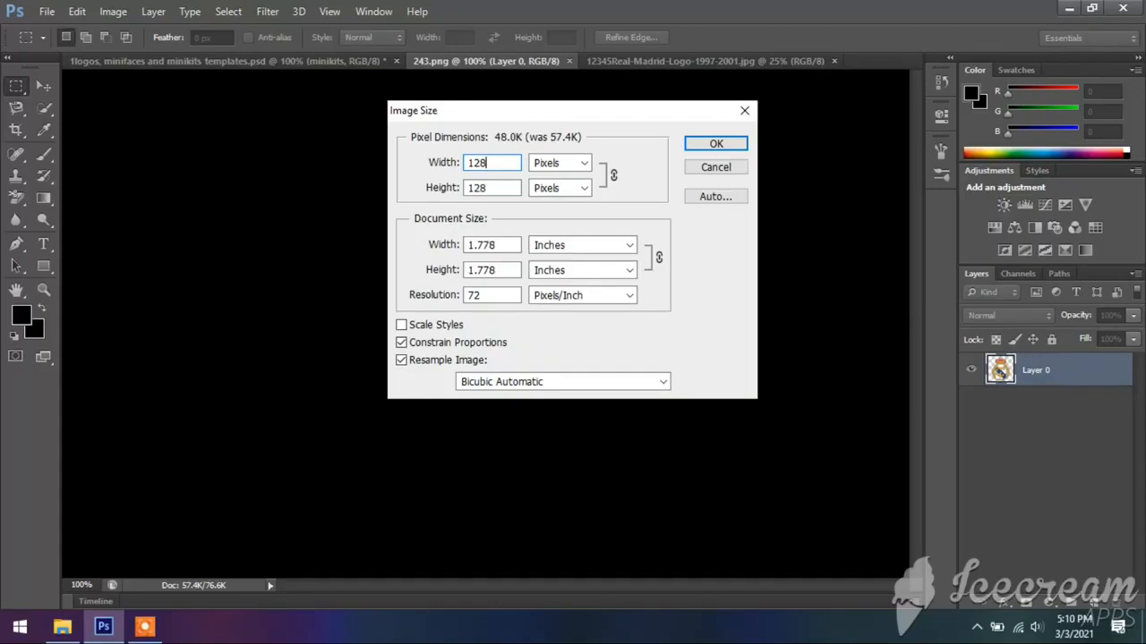
{"action": "left_click", "coordinate": [714, 146]}
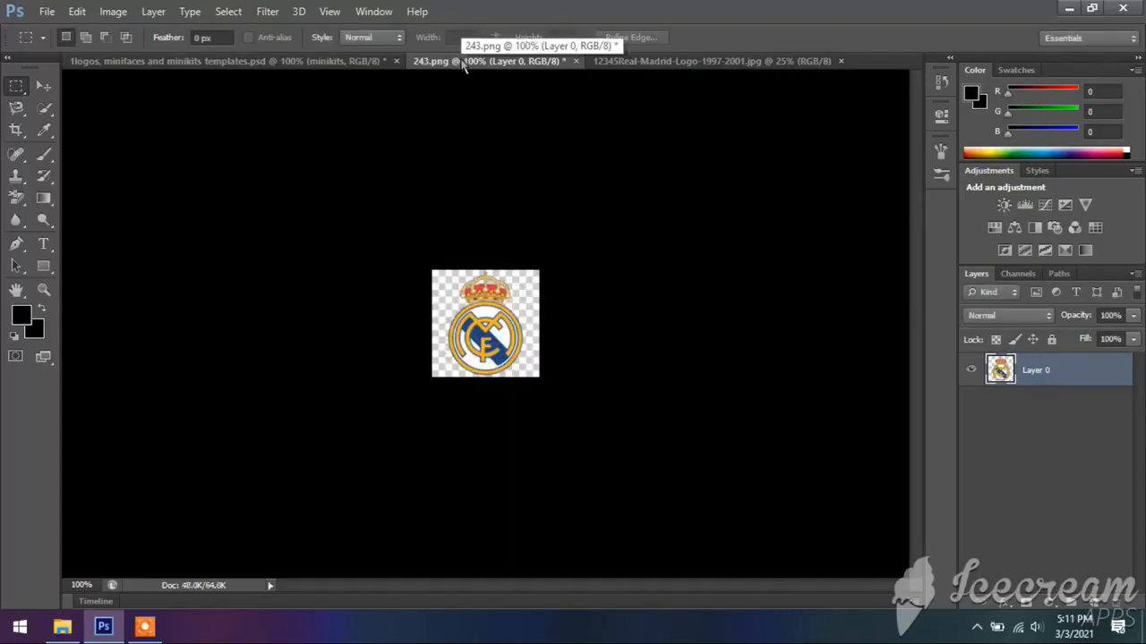
- Float the 243.png document in its own window and copy its 128-pixel logo into the template document
{"action": "left_click", "coordinate": [43, 85]}
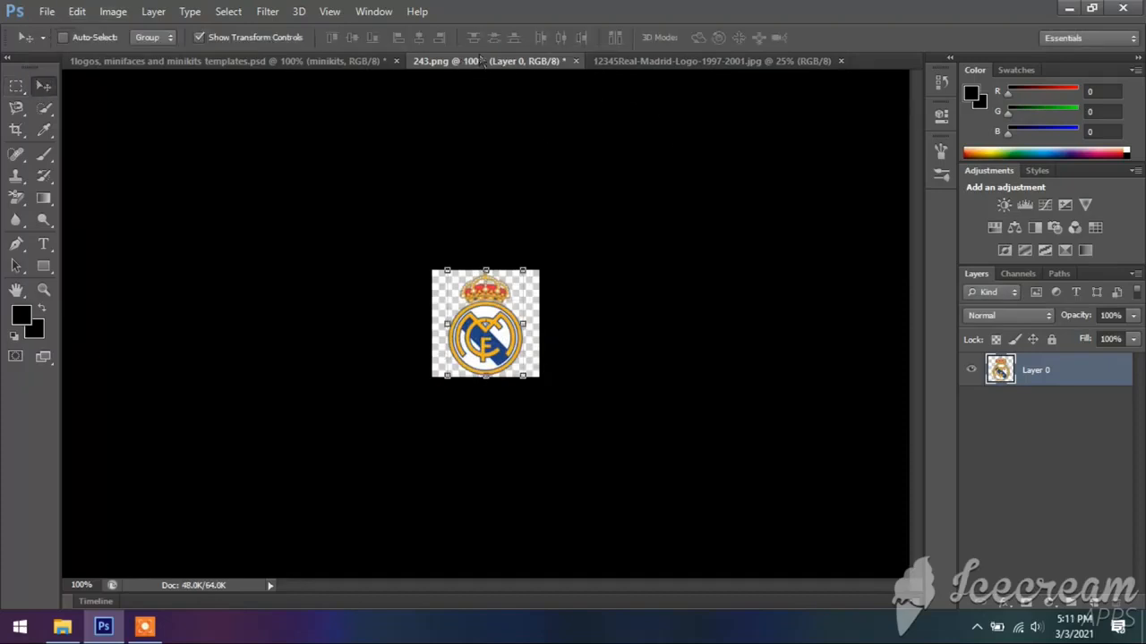
{"action": "left_click_drag", "start_coordinate": [478, 63], "coordinate": [494, 305]}
{"action": "left_click", "coordinate": [269, 61]}
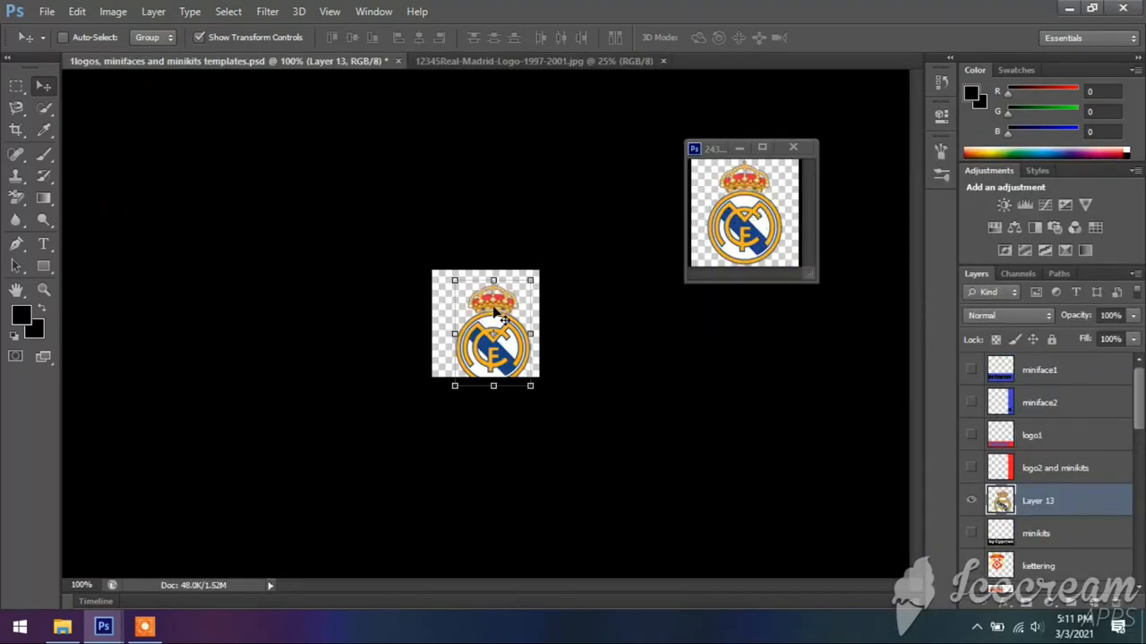
- Move and nudge the copied logo until it is centred on the template canvas
{"action": "left_click_drag", "start_coordinate": [495, 315], "coordinate": [485, 311]}
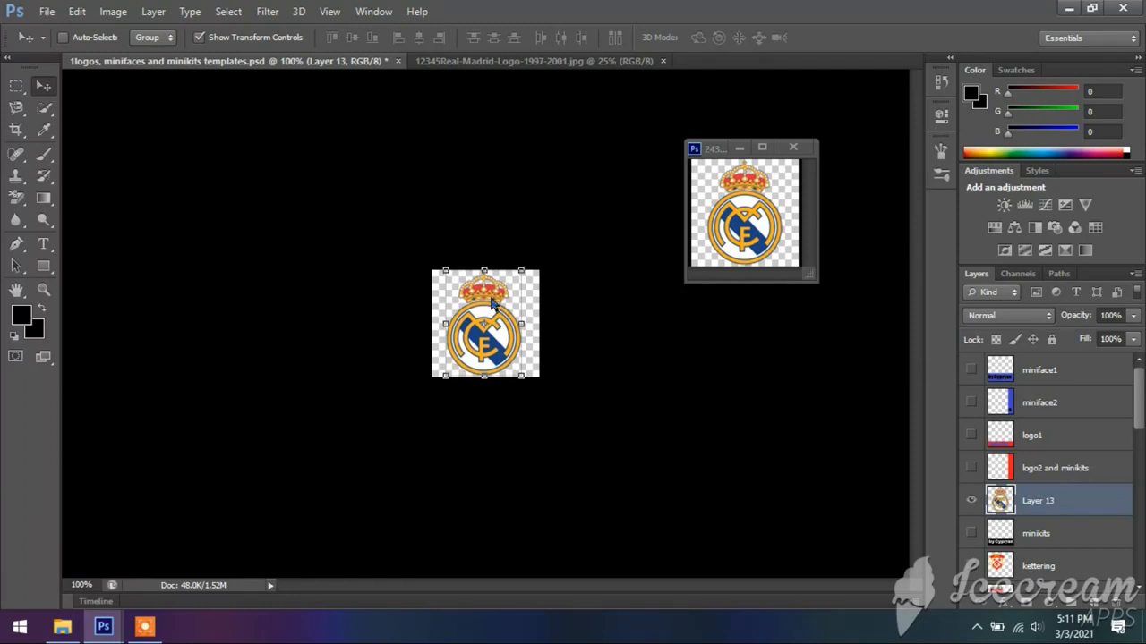
{"action": "key", "text": "Right"}
{"action": "key", "text": "Right"}
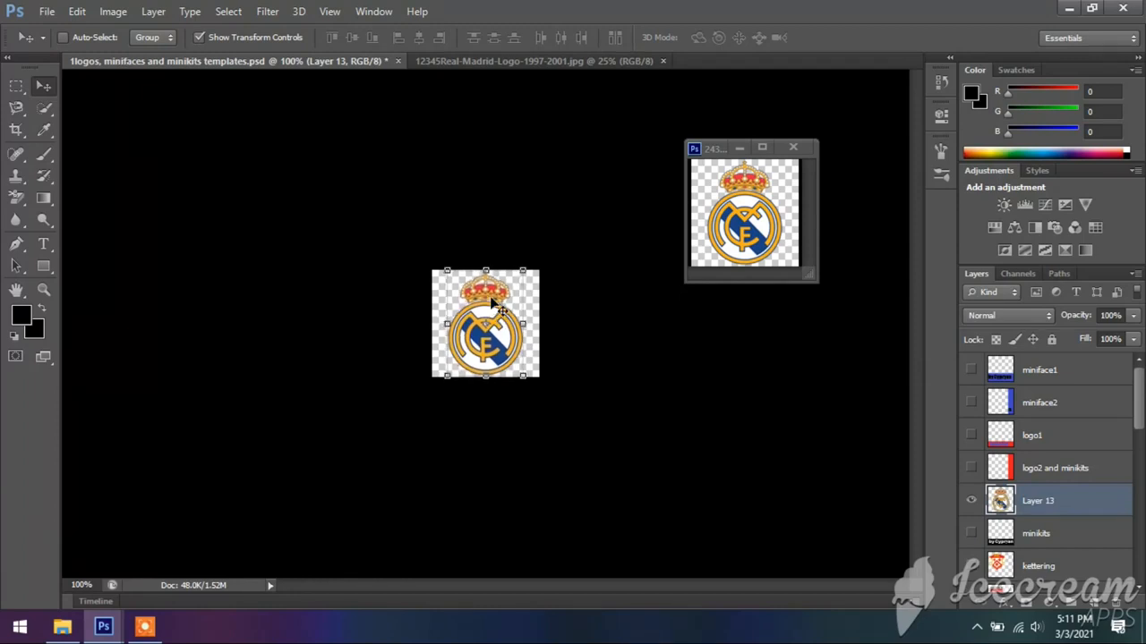
{"action": "key", "text": "Left"}
{"action": "key", "text": "Left"}
{"action": "key", "text": "Right"}
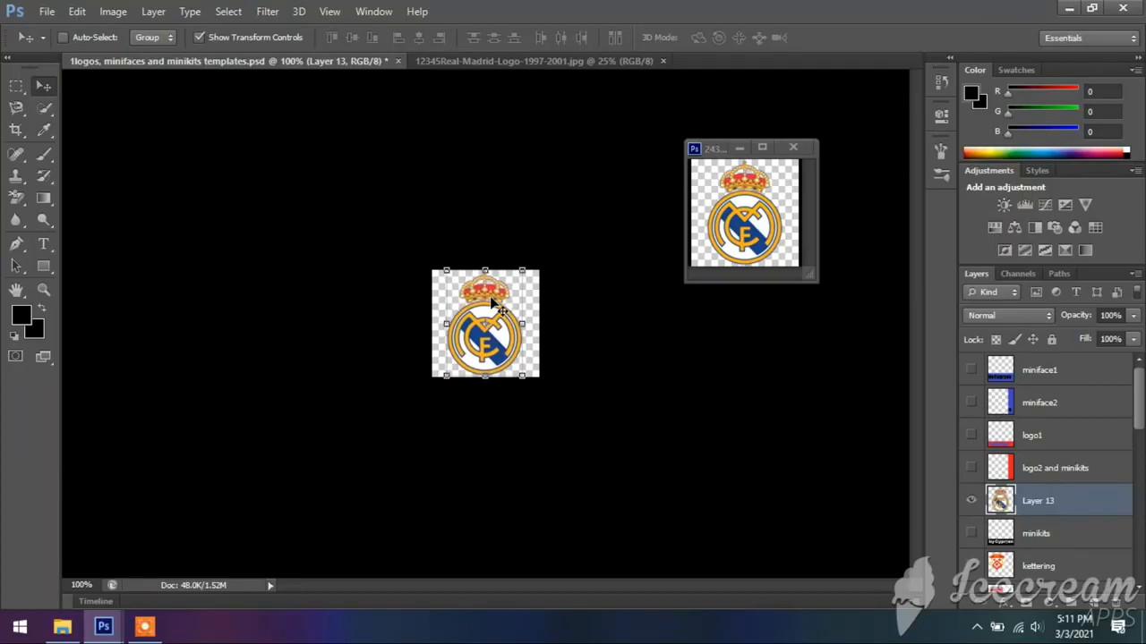
{"action": "key", "text": "Right"}
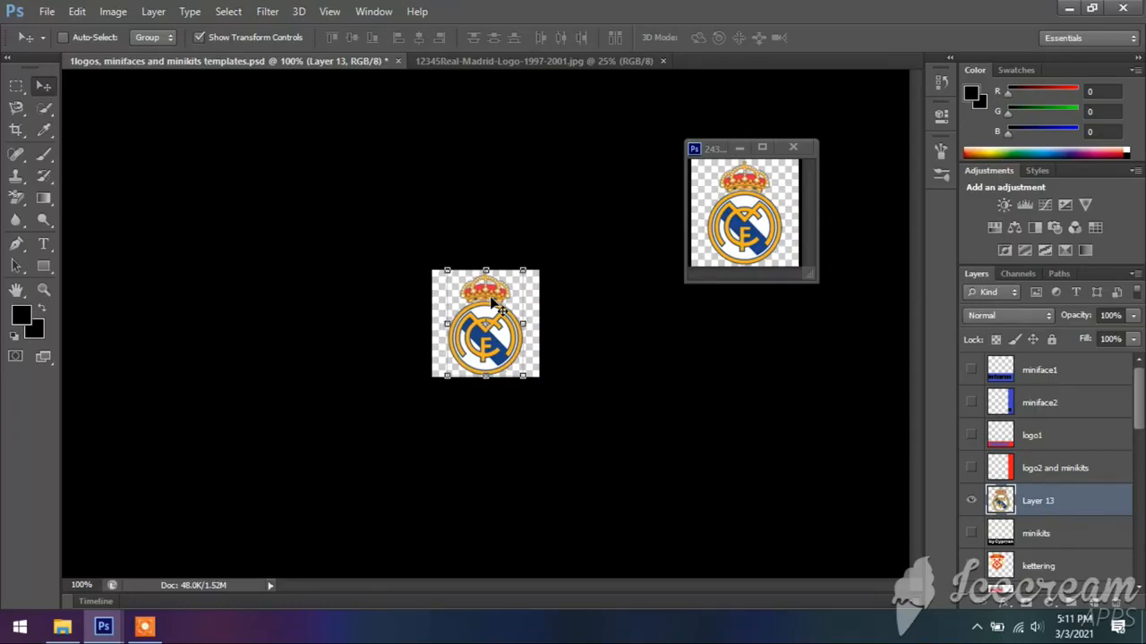
{"action": "left_click", "coordinate": [16, 85]}
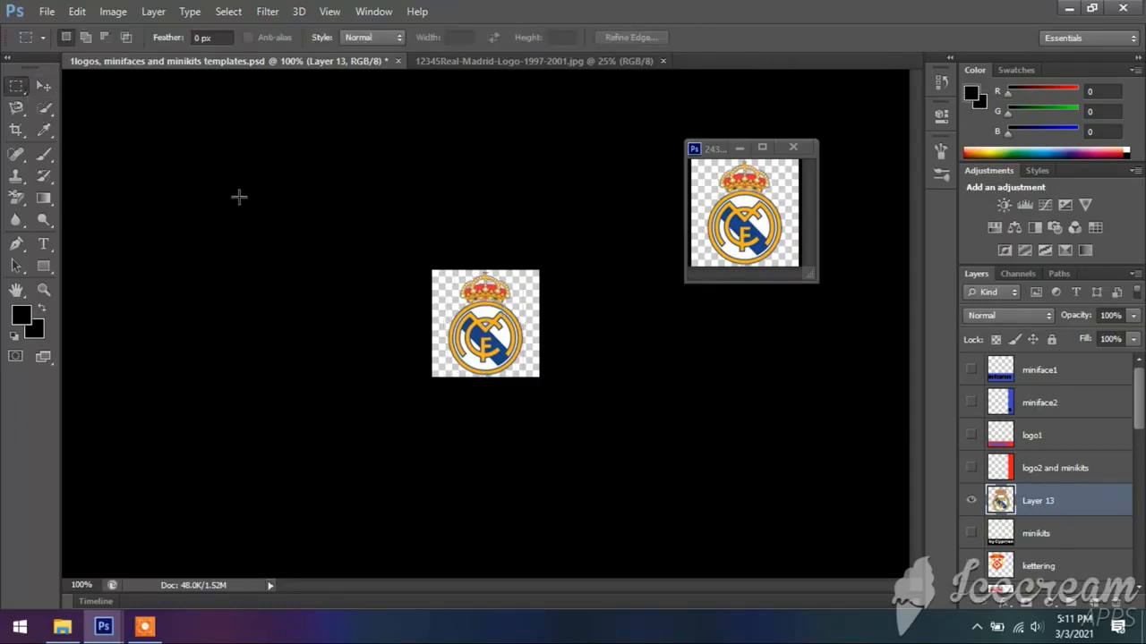
{"action": "left_click", "coordinate": [47, 12]}
{"action": "left_click", "coordinate": [95, 215]}
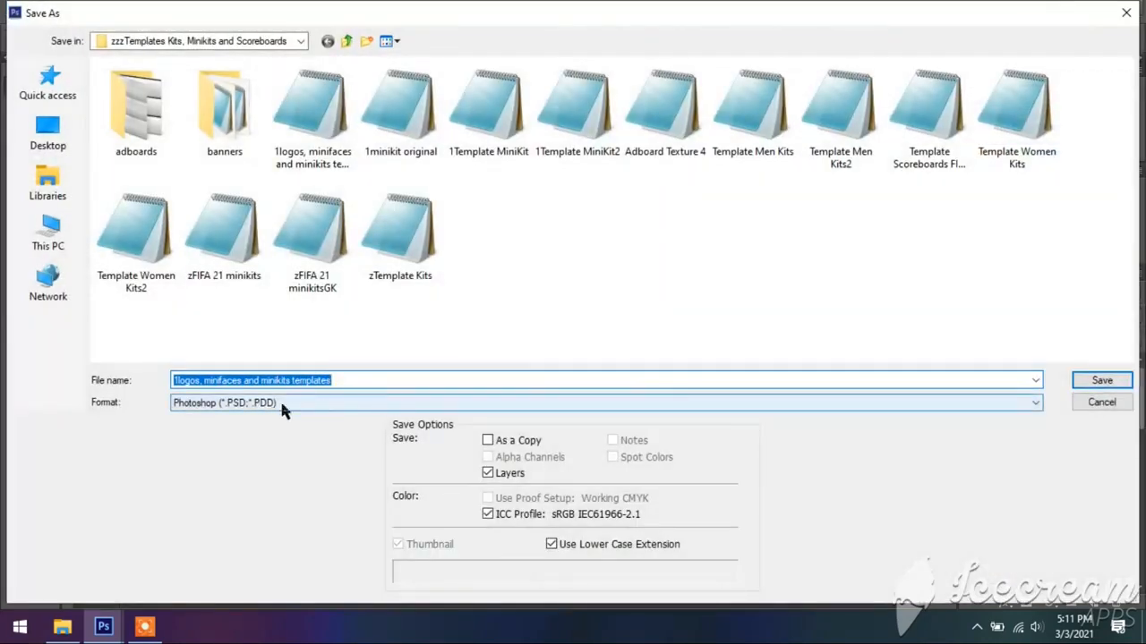
{"action": "left_click", "coordinate": [1036, 403]}
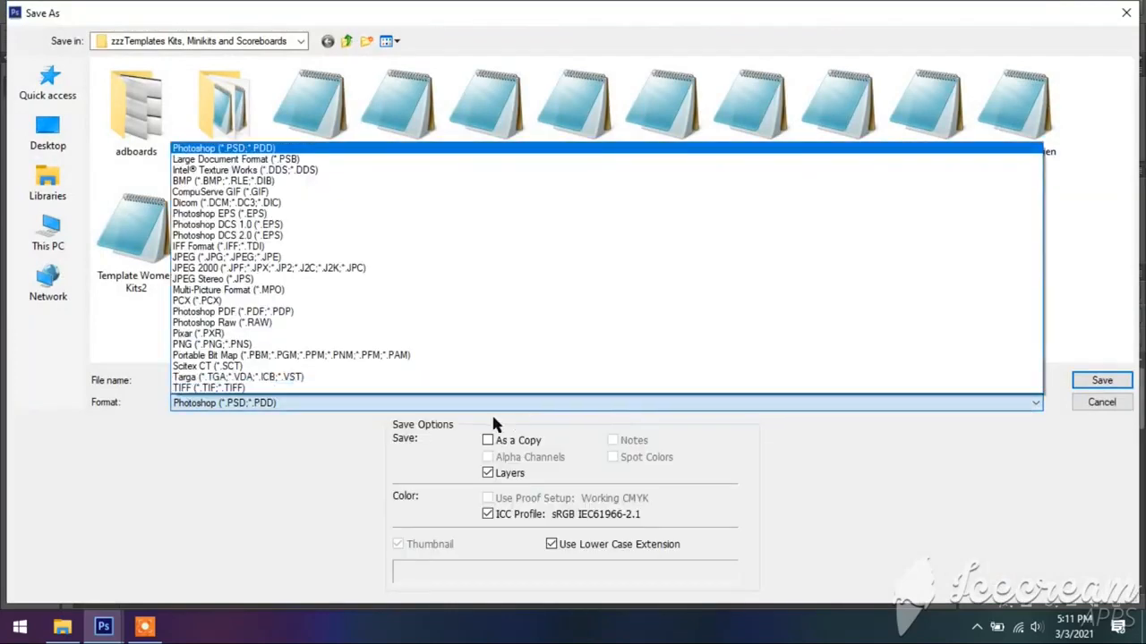
{"action": "left_click", "coordinate": [325, 347]}
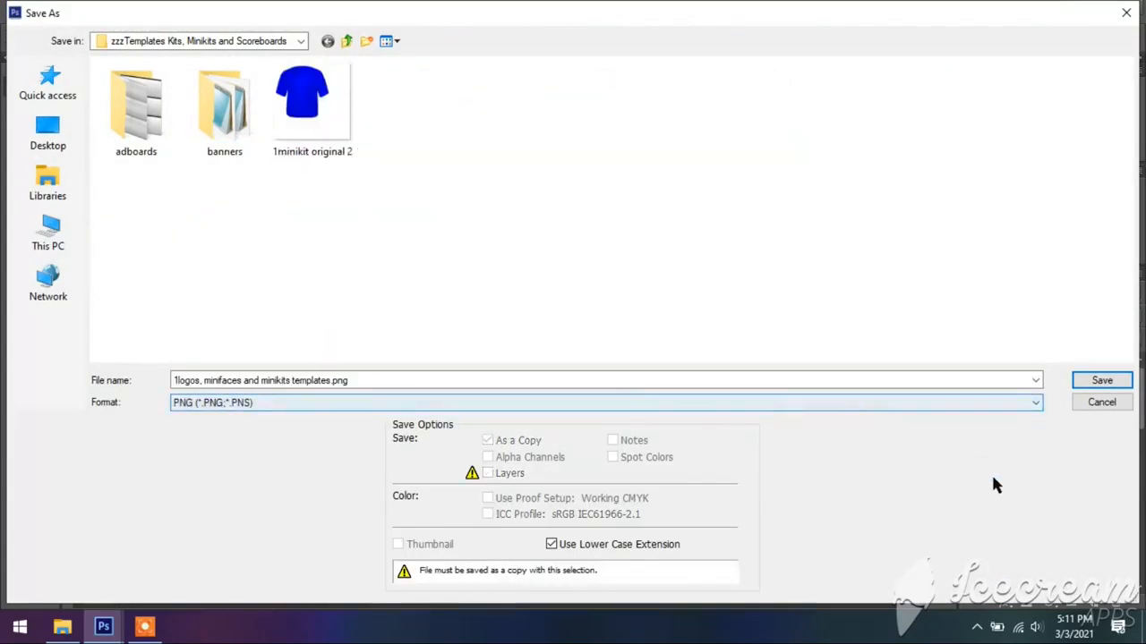
{"action": "left_click", "coordinate": [1106, 404]}
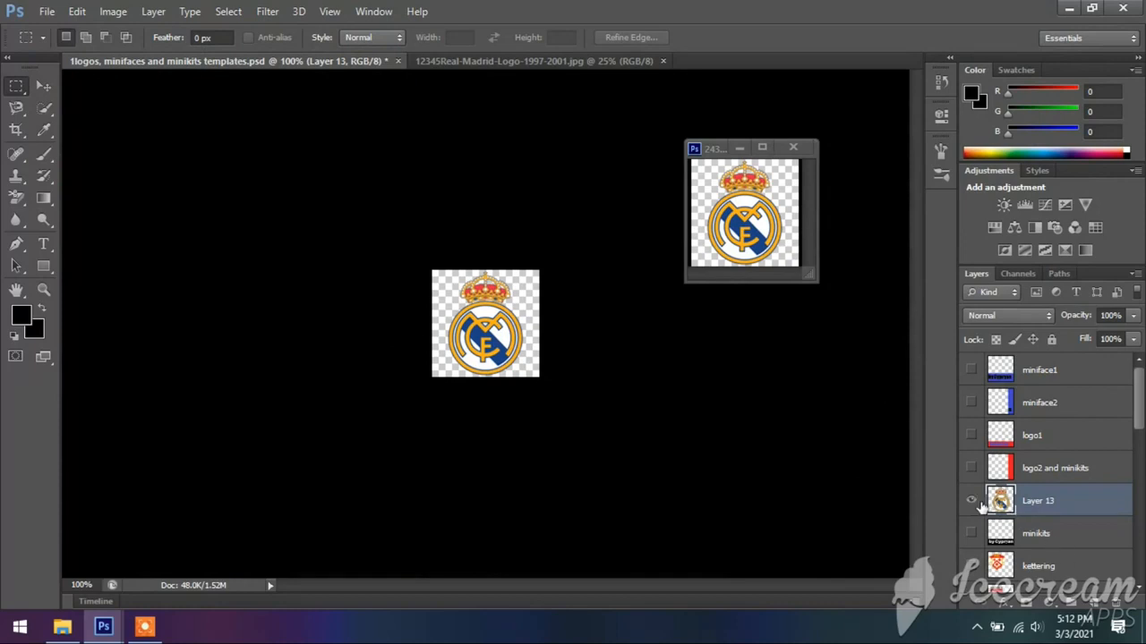
- Hide the 128-pixel logo layer, then show and select the minikits layer in the template
{"action": "left_click", "coordinate": [43, 85]}
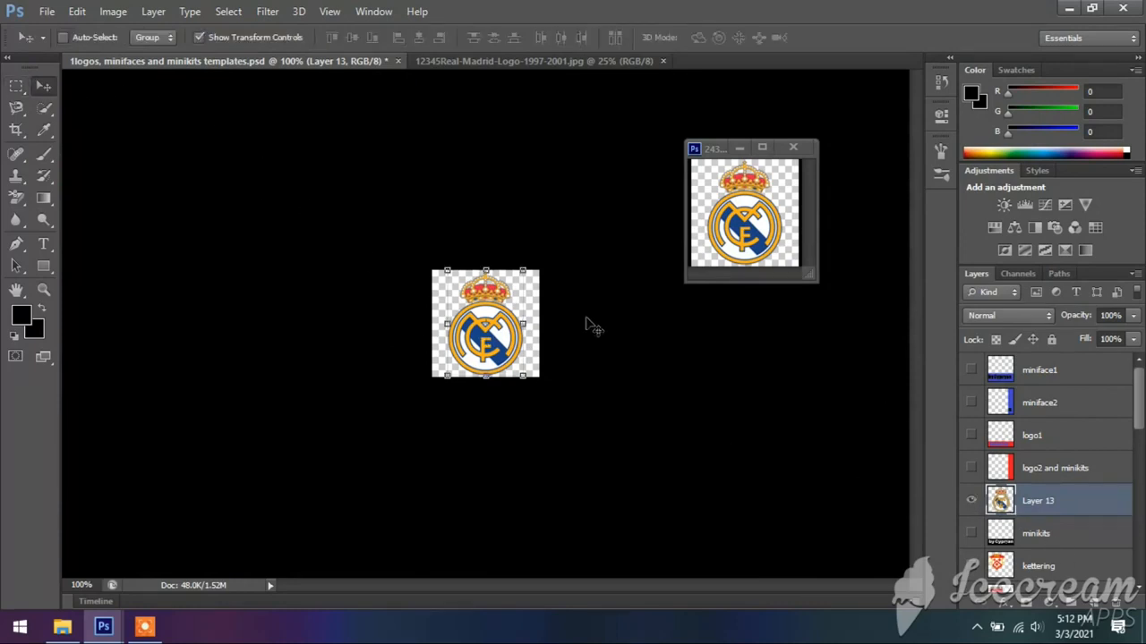
{"action": "left_click", "coordinate": [971, 501]}
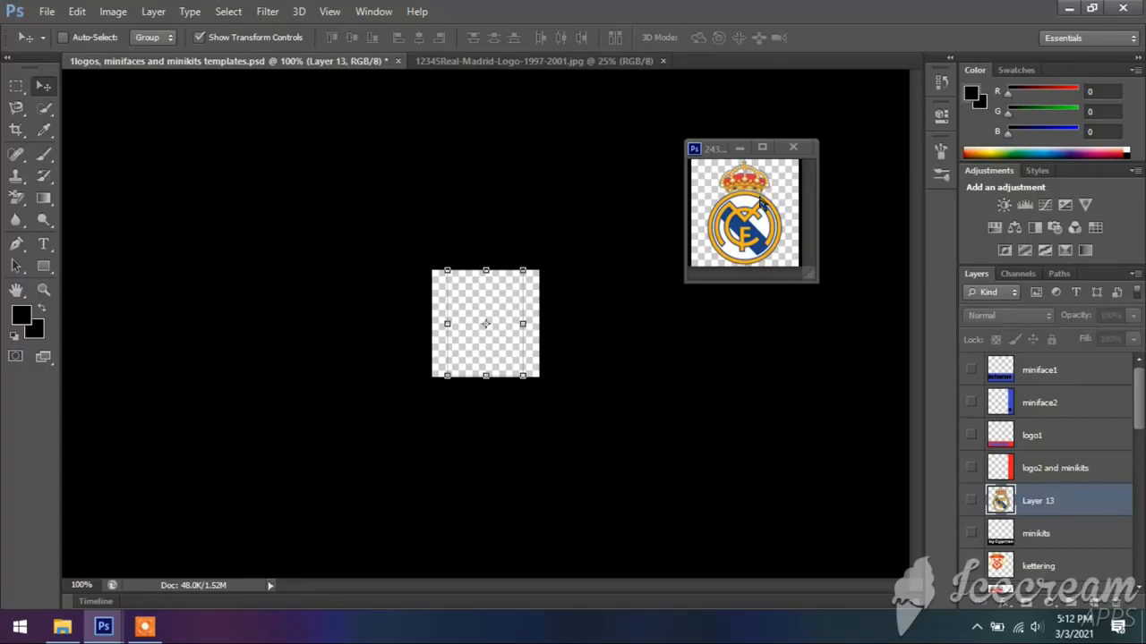
{"action": "key", "text": "m"}
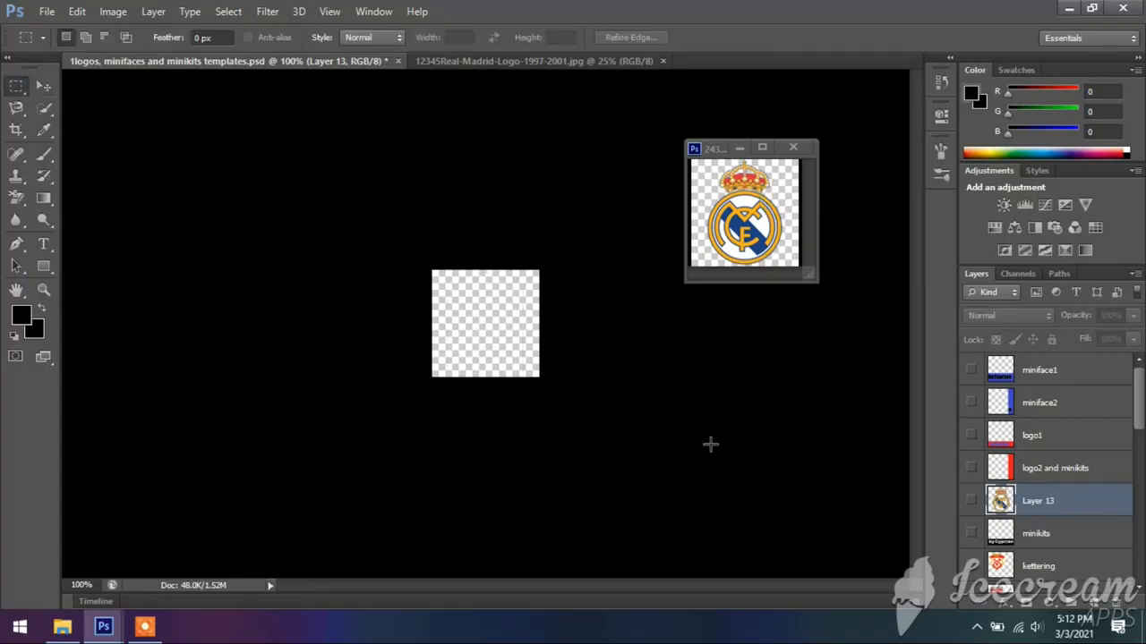
{"action": "left_click", "coordinate": [971, 439]}
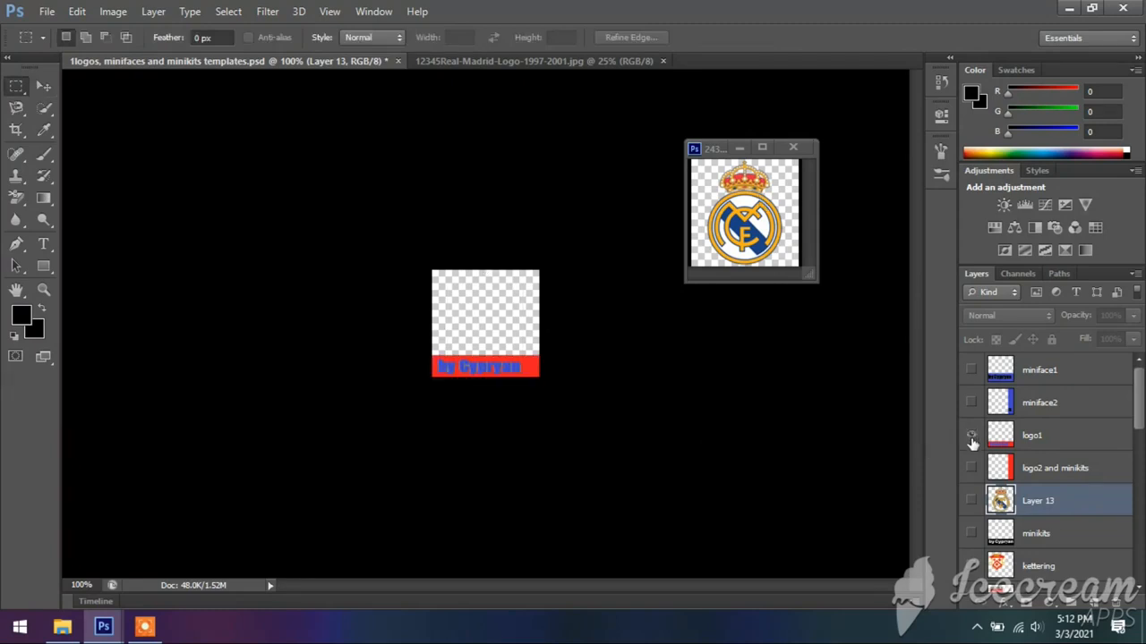
{"action": "left_click", "coordinate": [971, 437]}
{"action": "left_click", "coordinate": [971, 534]}
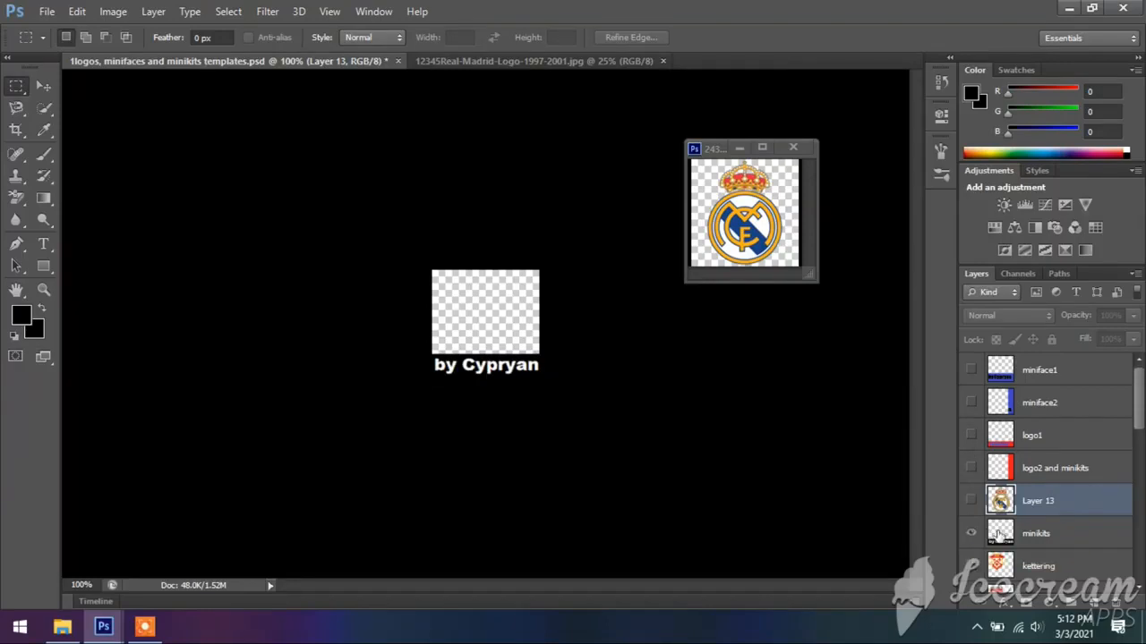
{"action": "left_click", "coordinate": [1000, 534]}
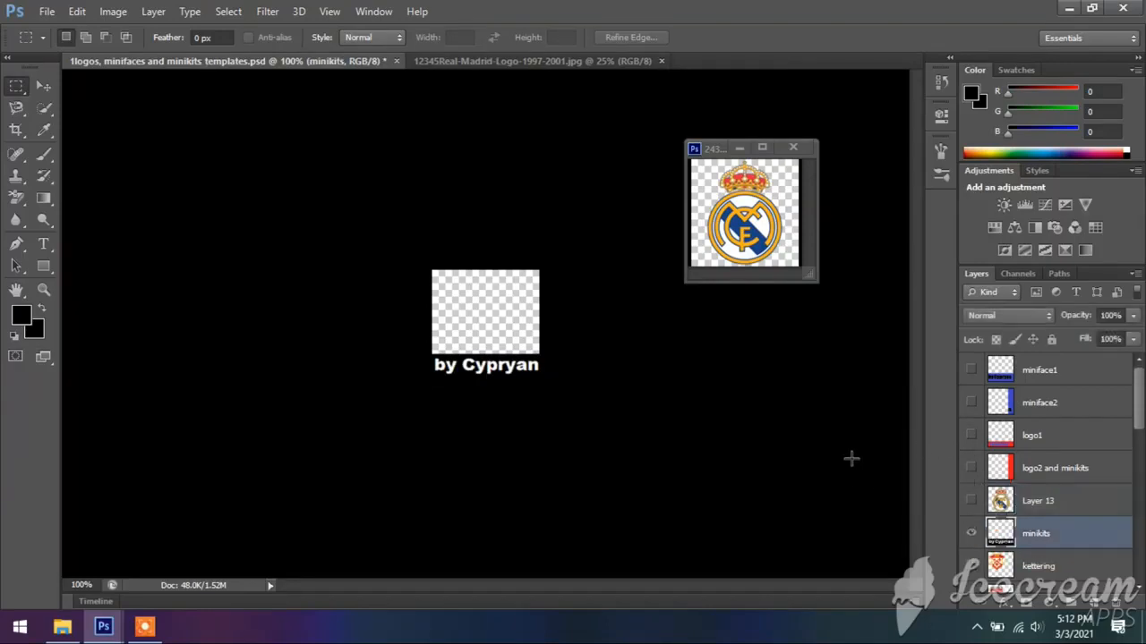
{"action": "left_click", "coordinate": [45, 87]}
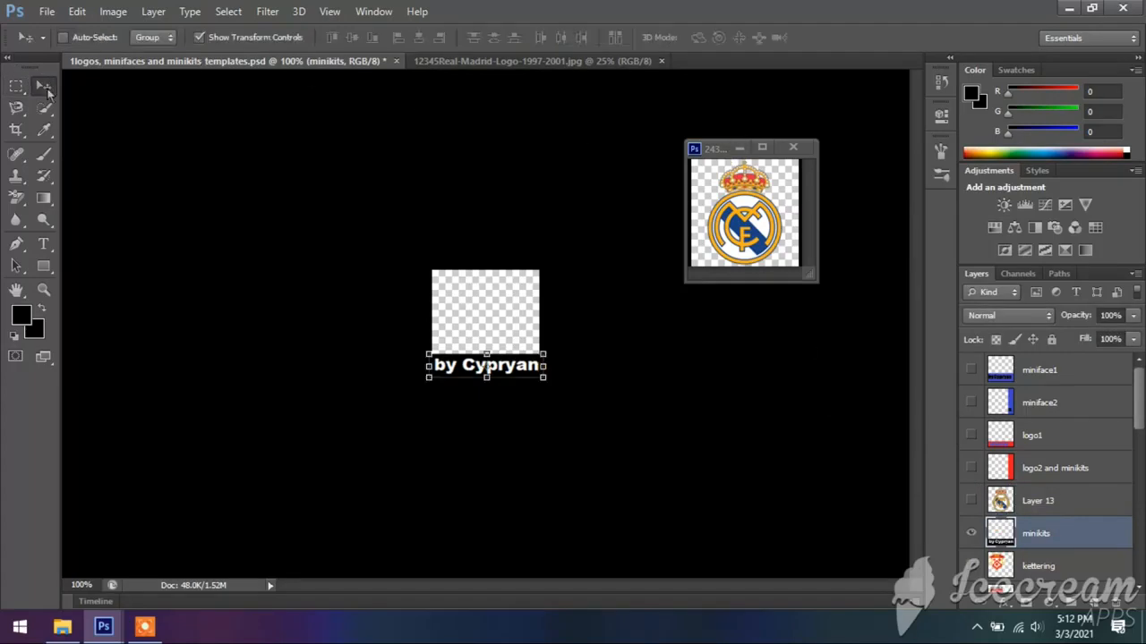
- Resize the 243.png image to 100 pixels wide with proportions constrained
{"action": "left_click", "coordinate": [777, 183]}
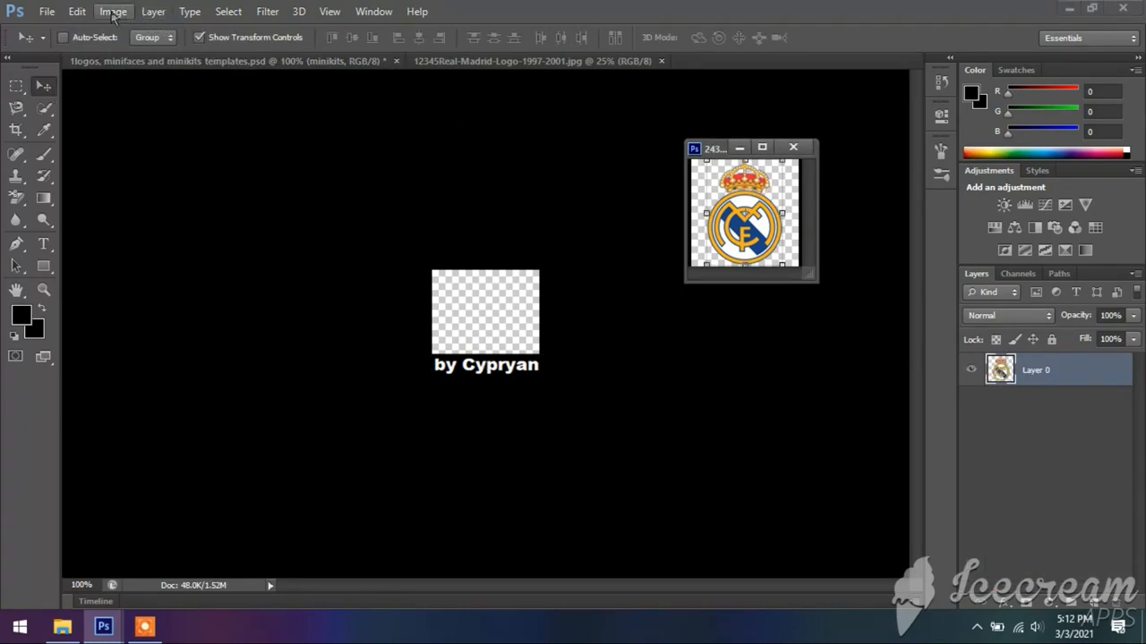
{"action": "left_click", "coordinate": [113, 12]}
{"action": "left_click", "coordinate": [148, 131]}
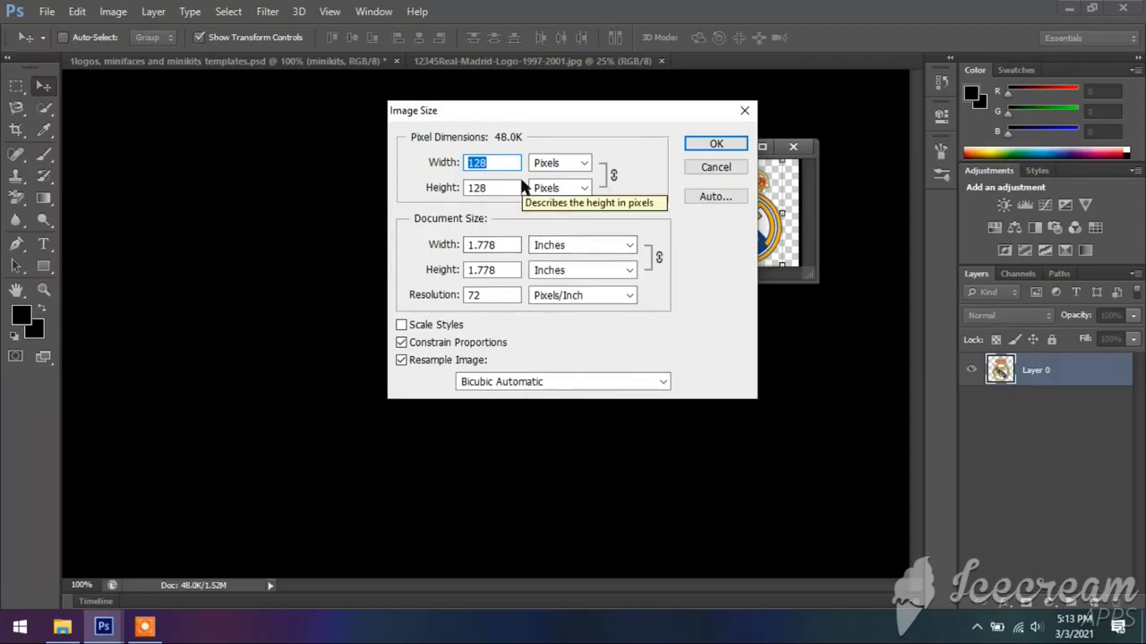
{"action": "type", "text": "100"}
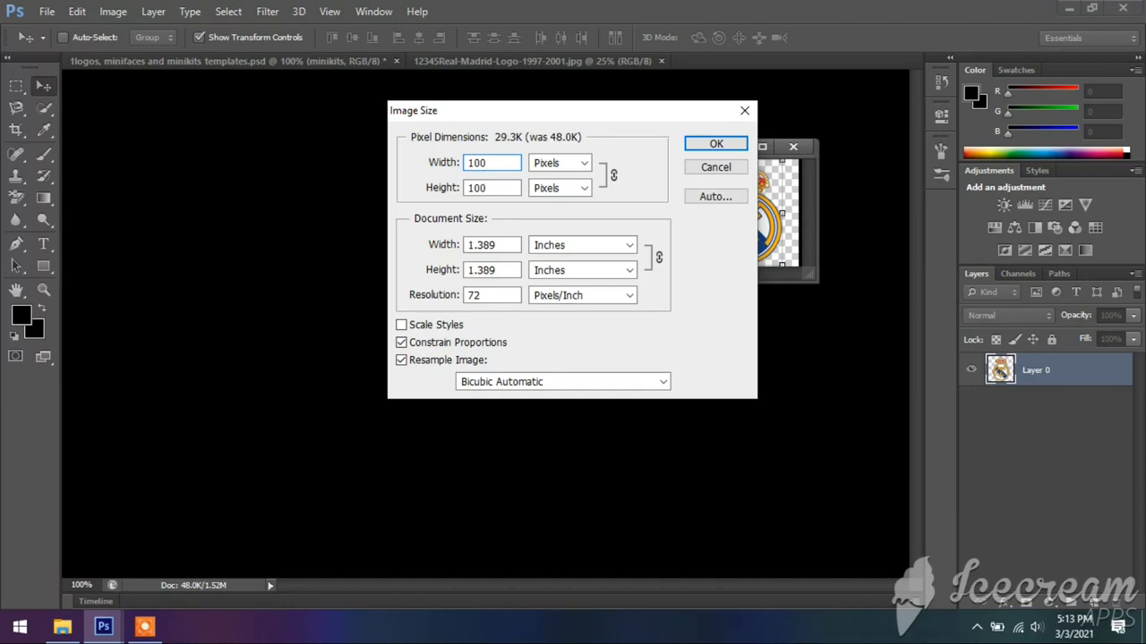
{"action": "left_click", "coordinate": [706, 149]}
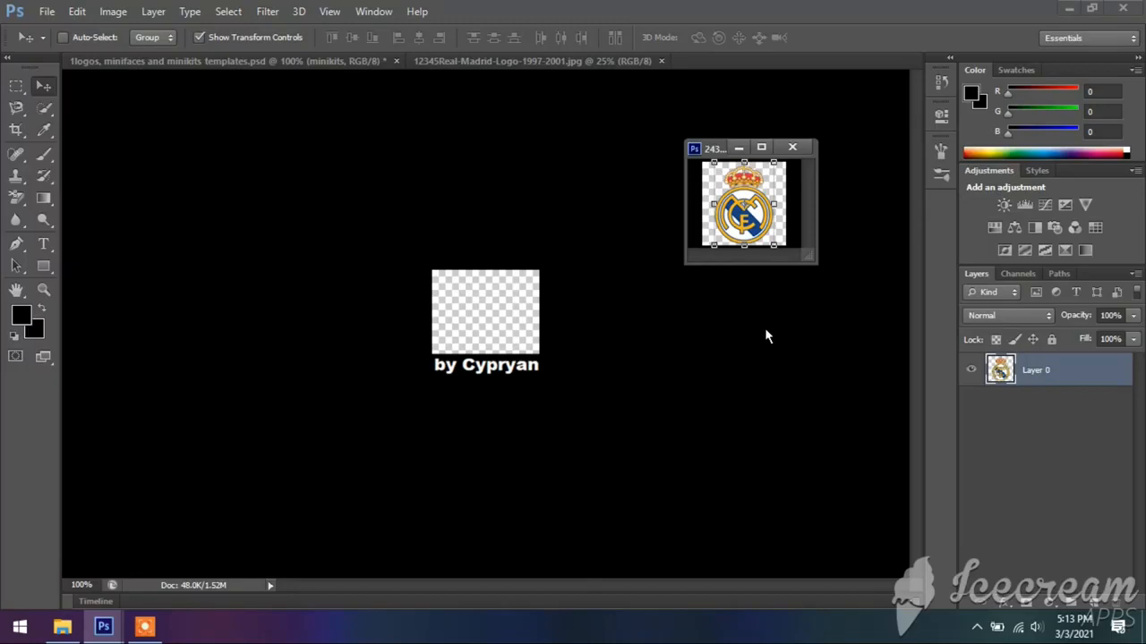
- Return to the template and preview the minikits layer and the logo2 and minikits layer by toggling their visibility
{"action": "left_click", "coordinate": [16, 85]}
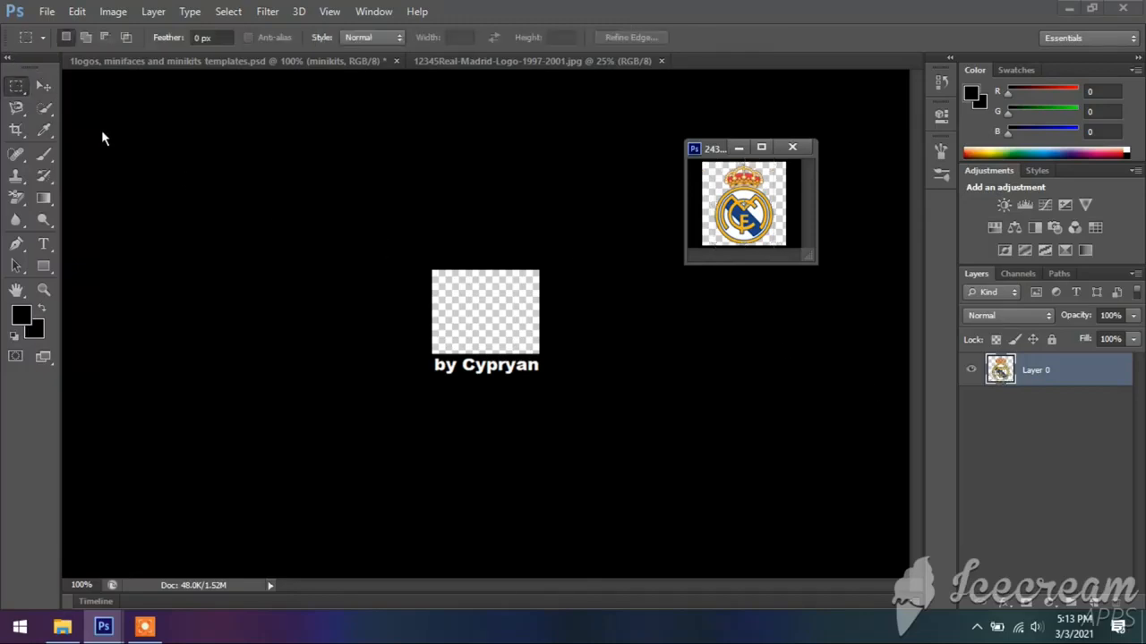
{"action": "left_click", "coordinate": [43, 85]}
{"action": "left_click", "coordinate": [591, 308]}
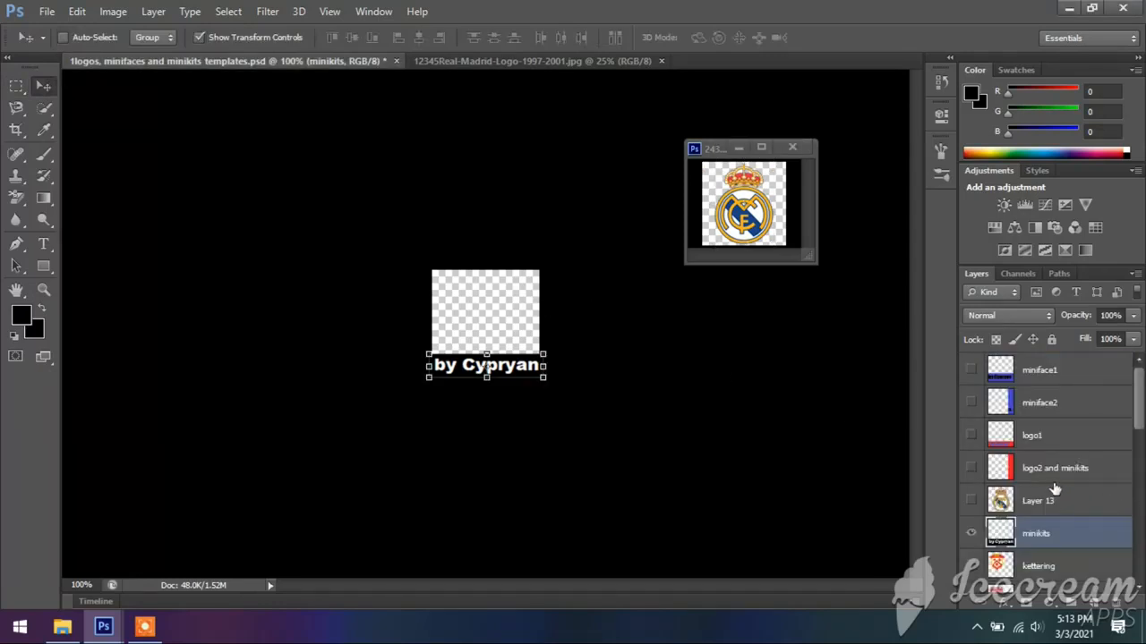
{"action": "left_click", "coordinate": [970, 534]}
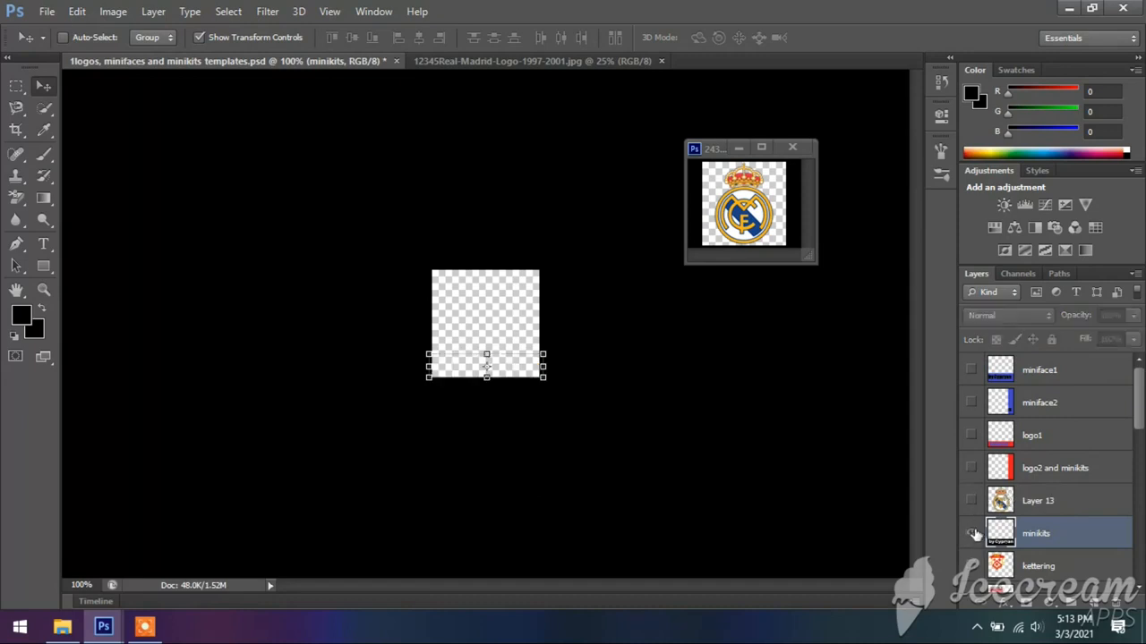
{"action": "left_click", "coordinate": [971, 533]}
{"action": "left_click", "coordinate": [971, 468]}
{"action": "left_click", "coordinate": [972, 469]}
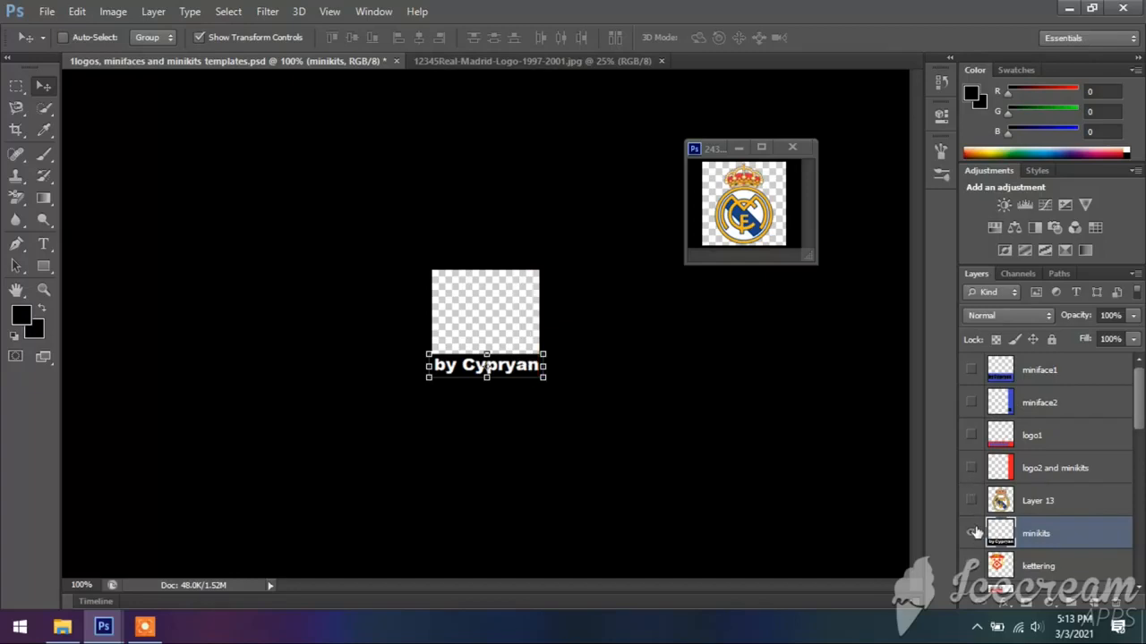
- Show the logo1 layer and the logo2 and minikits layer, and hide the minikits layer
{"action": "left_click", "coordinate": [971, 436]}
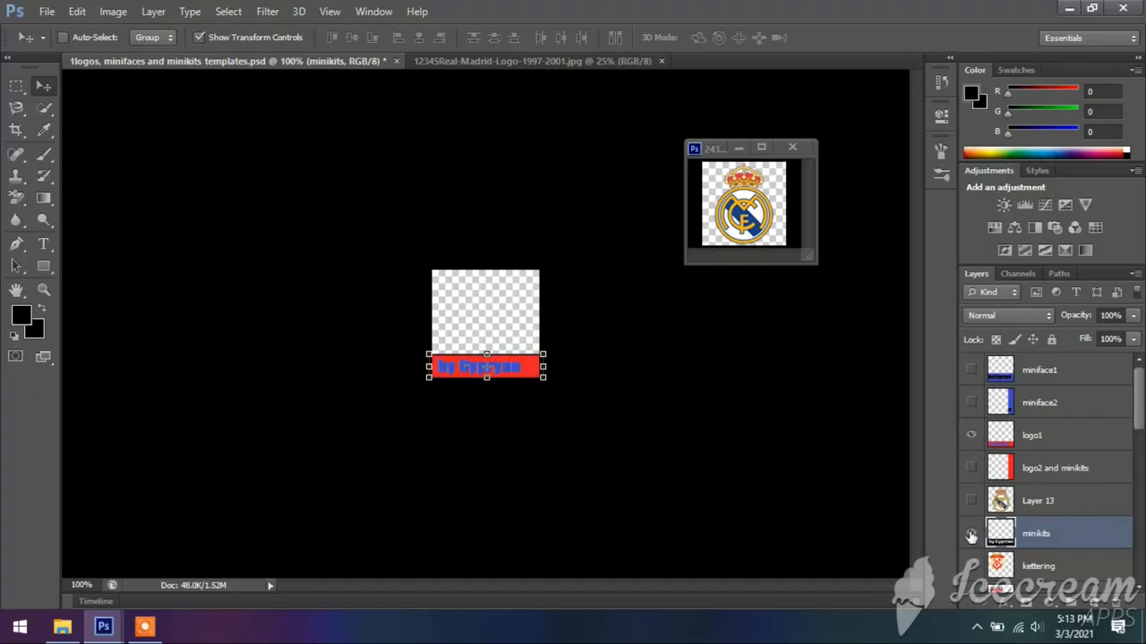
{"action": "left_click", "coordinate": [971, 534]}
{"action": "left_click", "coordinate": [972, 469]}
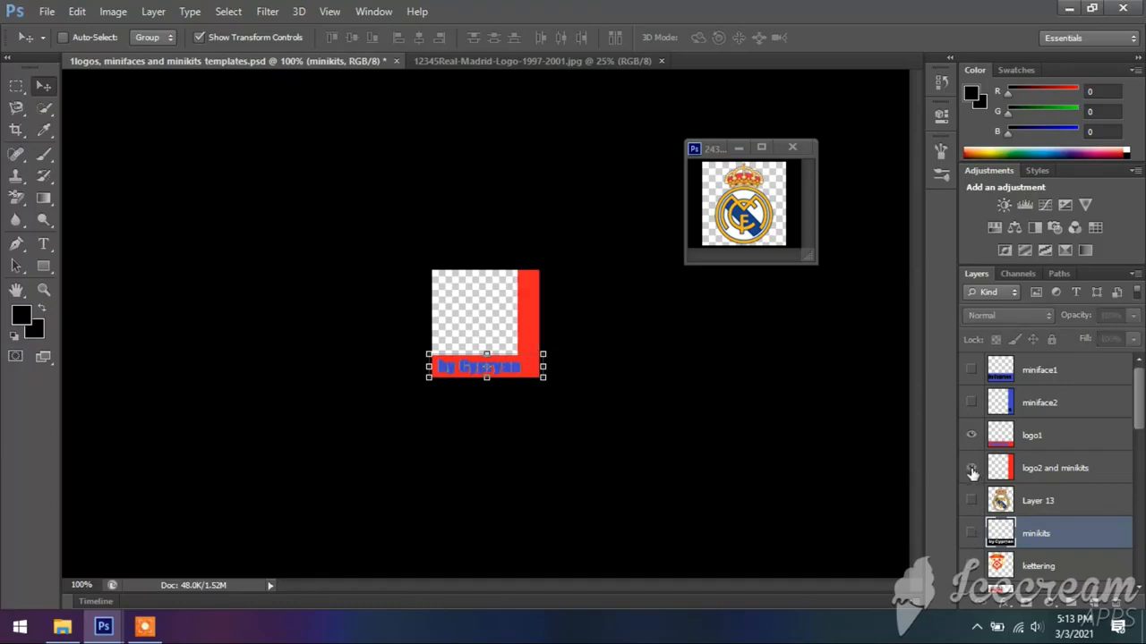
{"action": "left_click", "coordinate": [971, 468]}
{"action": "left_click", "coordinate": [971, 403]}
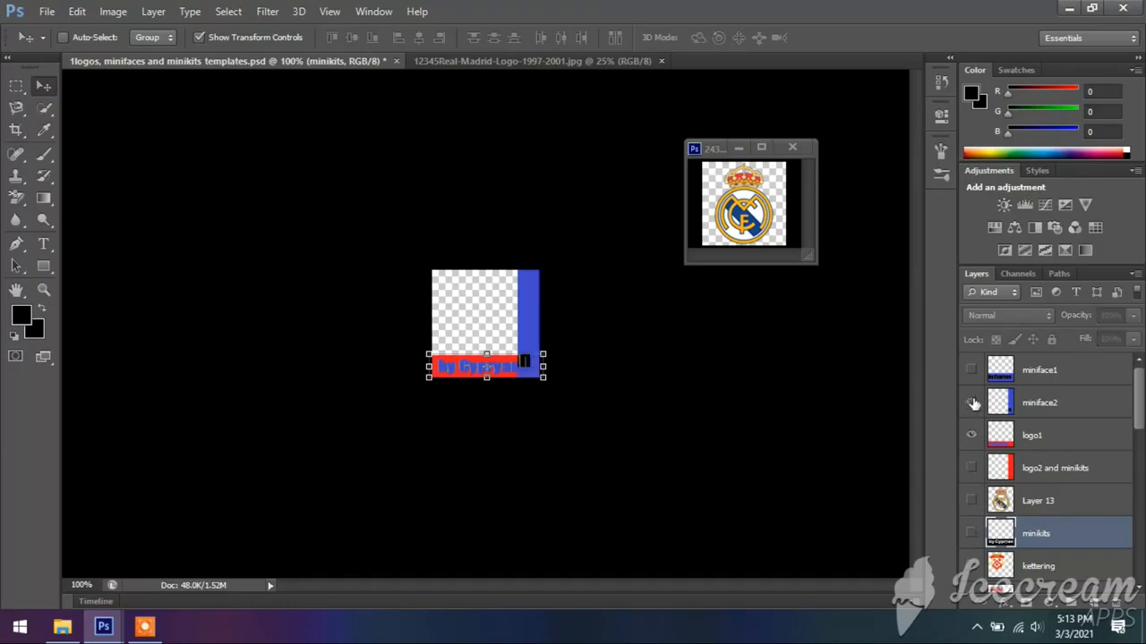
{"action": "left_click", "coordinate": [971, 402]}
{"action": "left_click", "coordinate": [971, 468]}
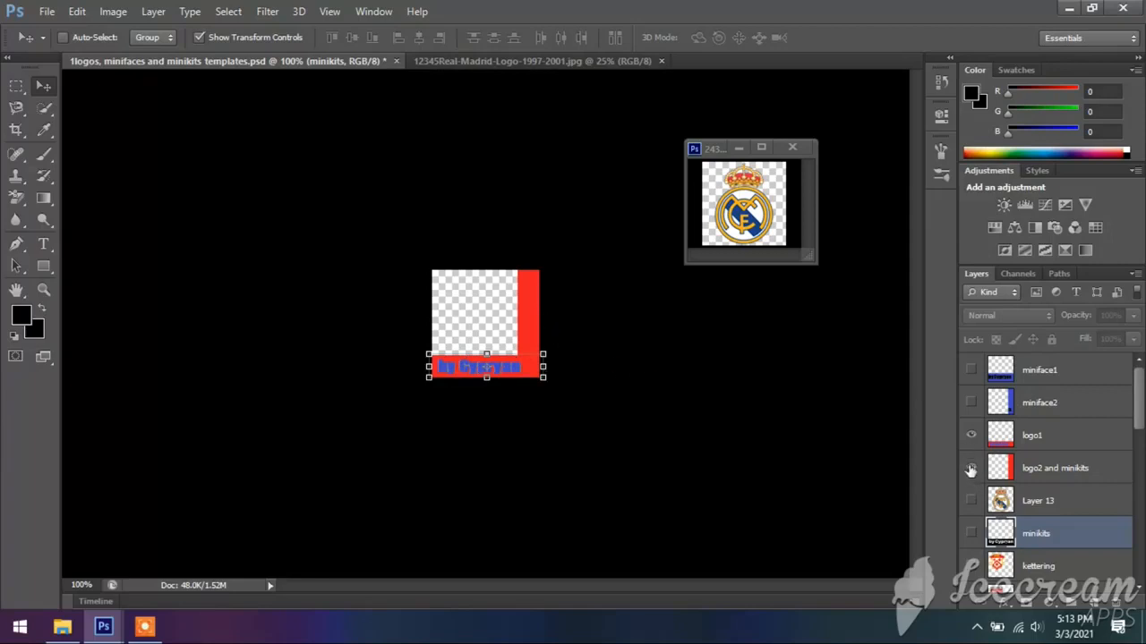
- Copy the 100-pixel logo from 243.png into the template and centre it in the transparent area inside the red frame
{"action": "left_click", "coordinate": [757, 181]}
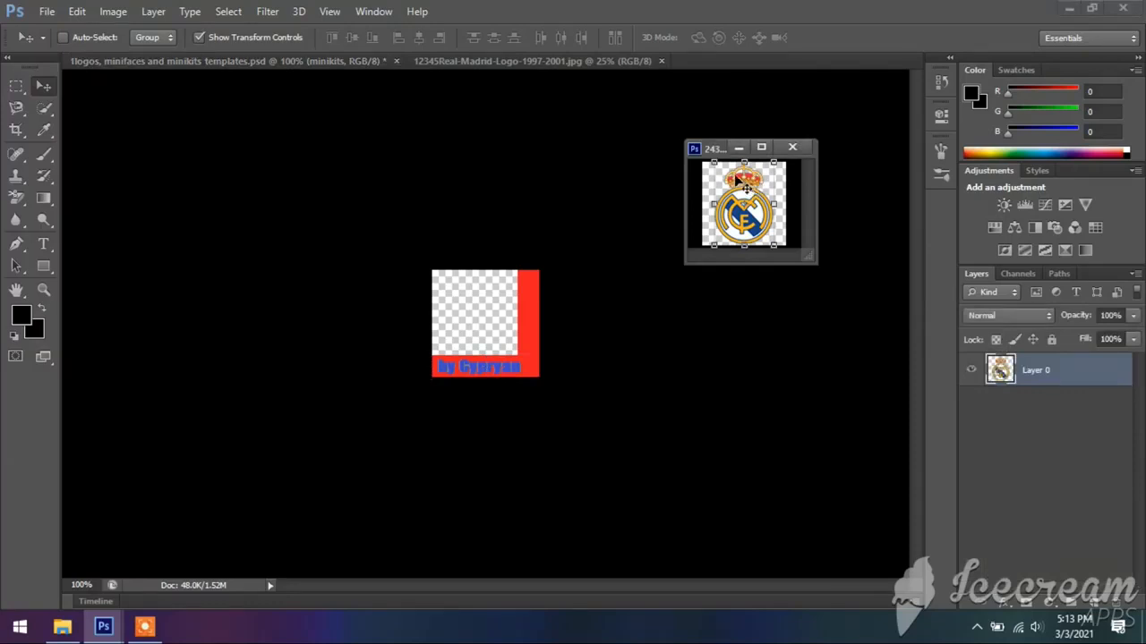
{"action": "left_click_drag", "start_coordinate": [748, 181], "coordinate": [471, 295]}
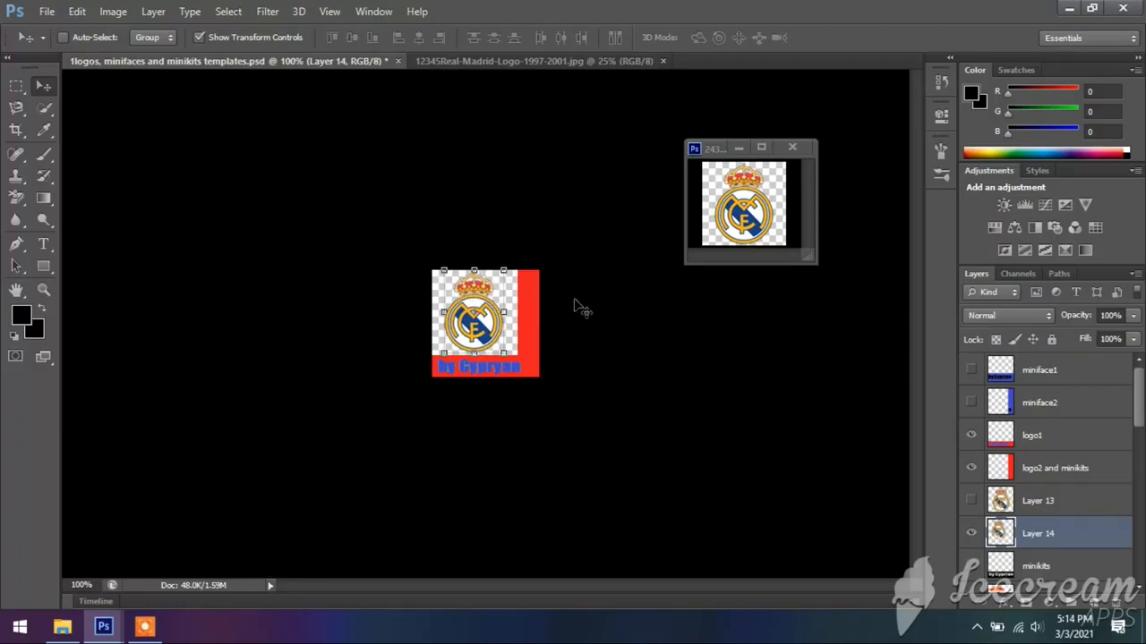
{"action": "key", "text": "Right"}
{"action": "key", "text": "Left"}
{"action": "key", "text": "Right"}
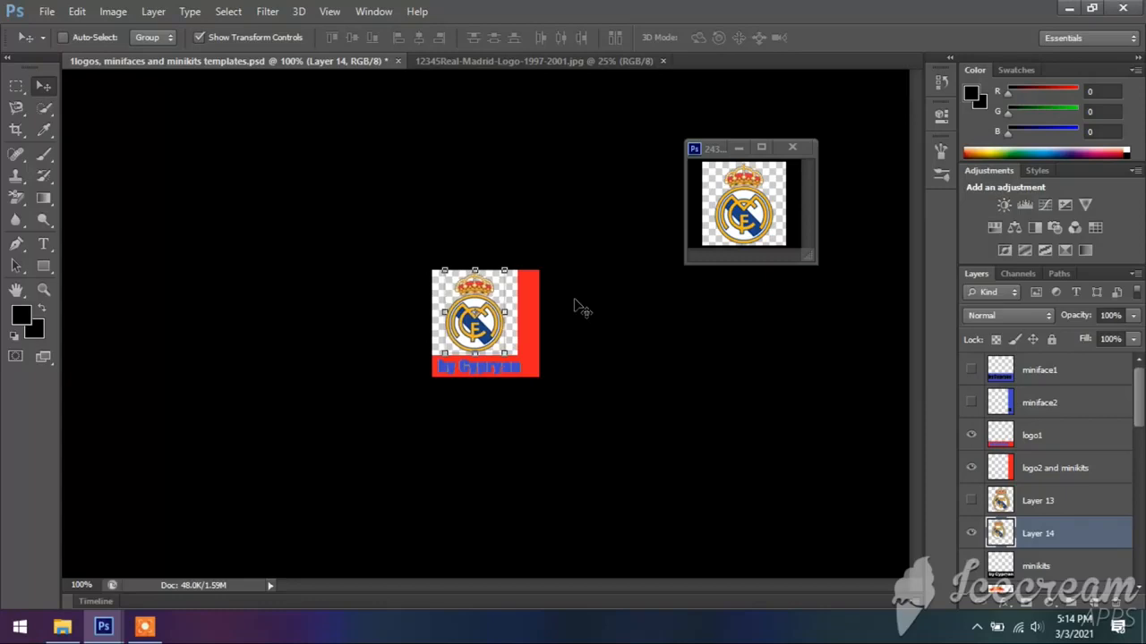
{"action": "left_click", "coordinate": [15, 85]}
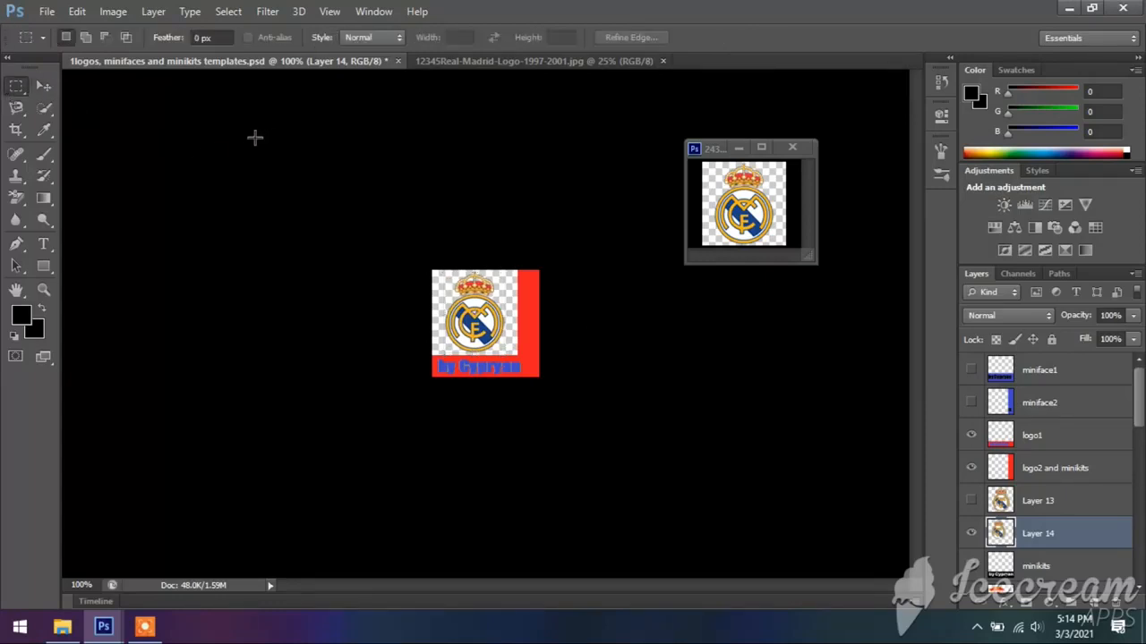
{"action": "left_click", "coordinate": [46, 10]}
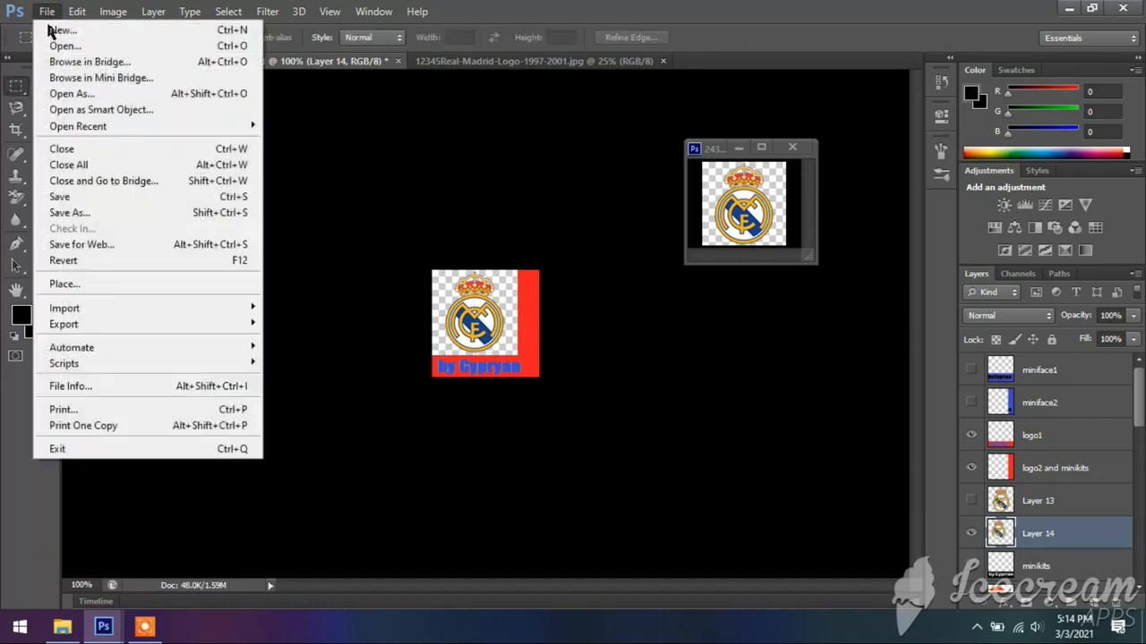
{"action": "left_click", "coordinate": [78, 216]}
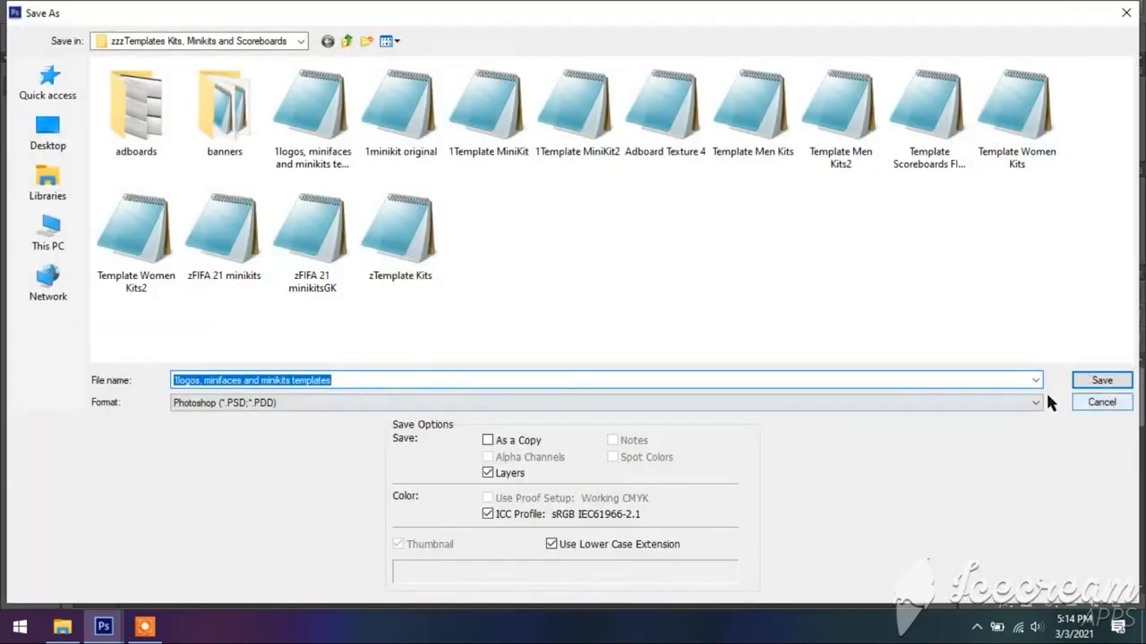
{"action": "left_click", "coordinate": [1030, 405]}
{"action": "left_click", "coordinate": [974, 341]}
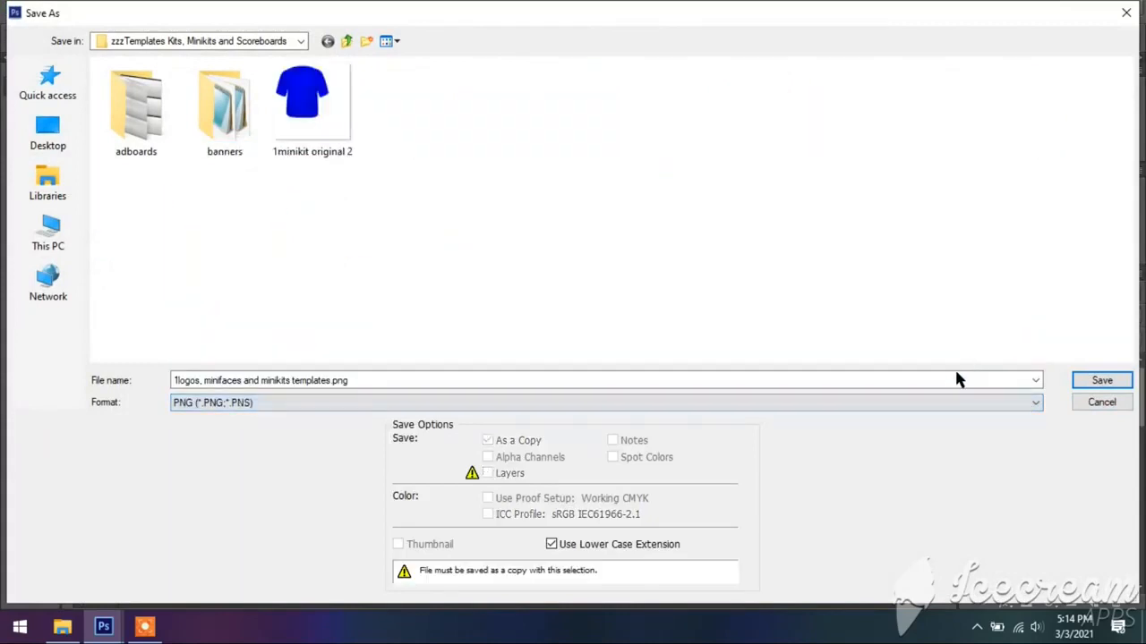
{"action": "left_click", "coordinate": [519, 376]}
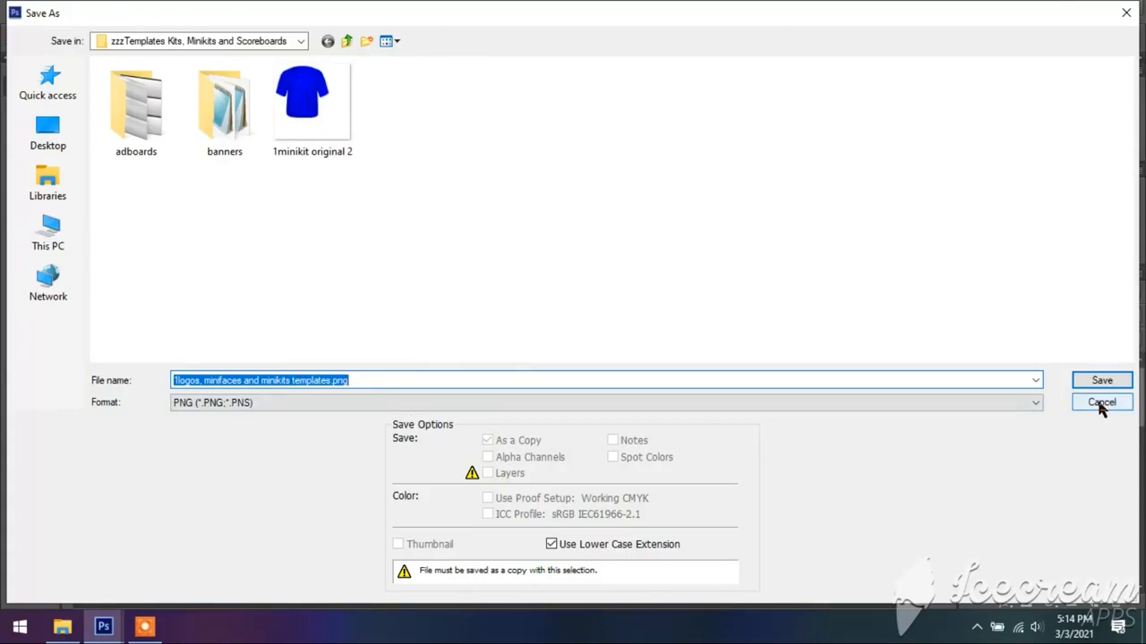
{"action": "left_click", "coordinate": [1101, 404]}
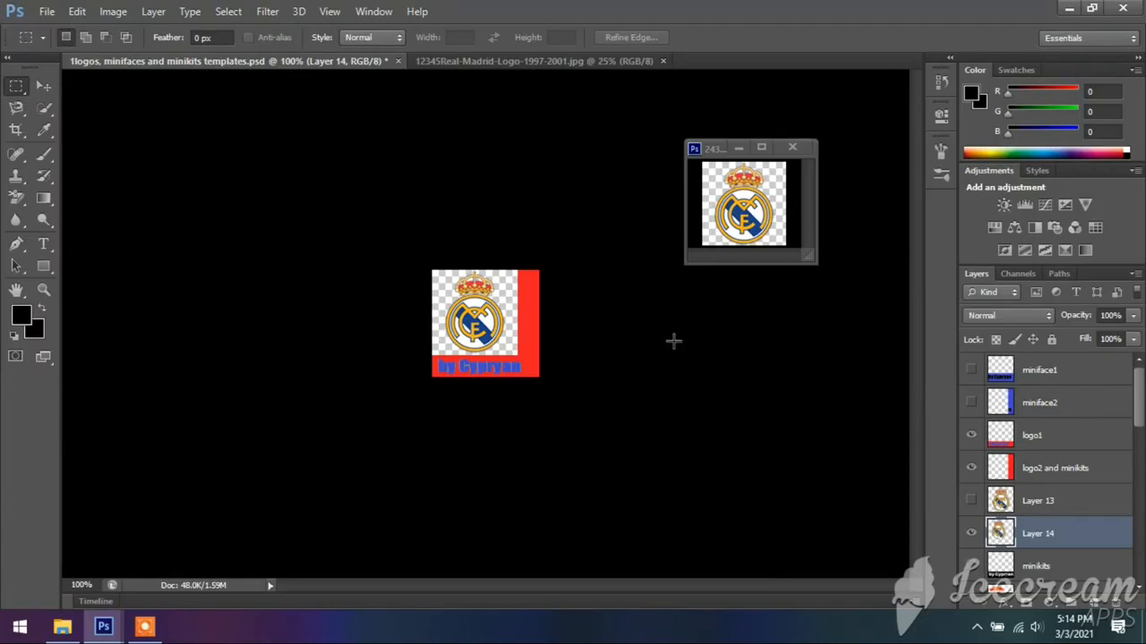
- Hide the template's Layer 14, logo2 and minikits, and logo1 layers, and close 243.png without saving its changes
{"action": "left_click", "coordinate": [971, 532]}
{"action": "left_click", "coordinate": [971, 468]}
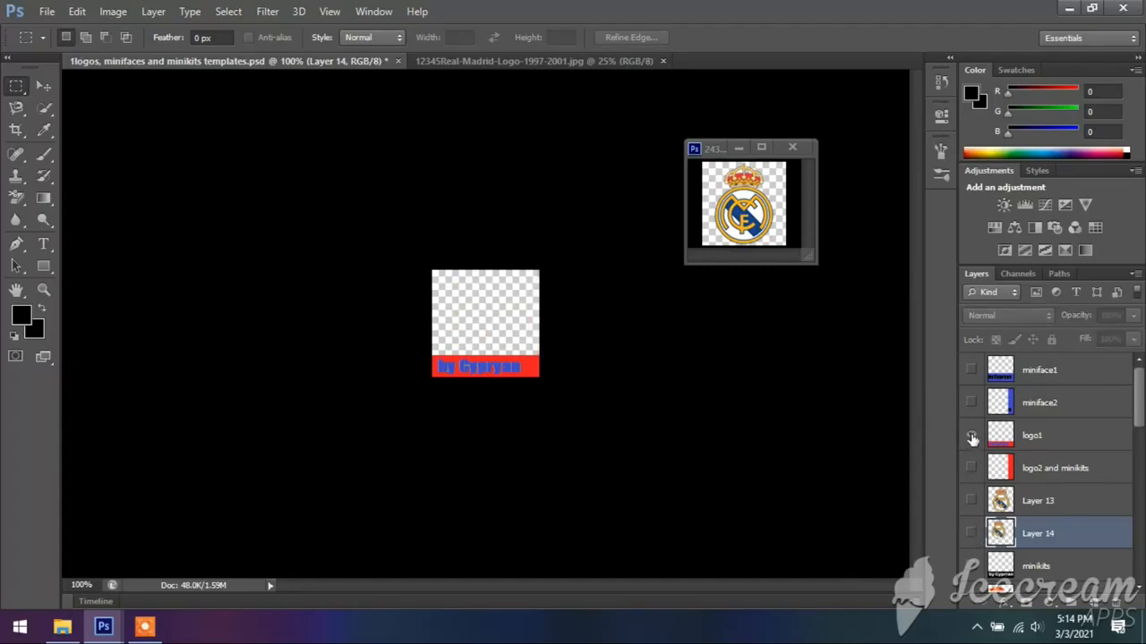
{"action": "left_click", "coordinate": [971, 435]}
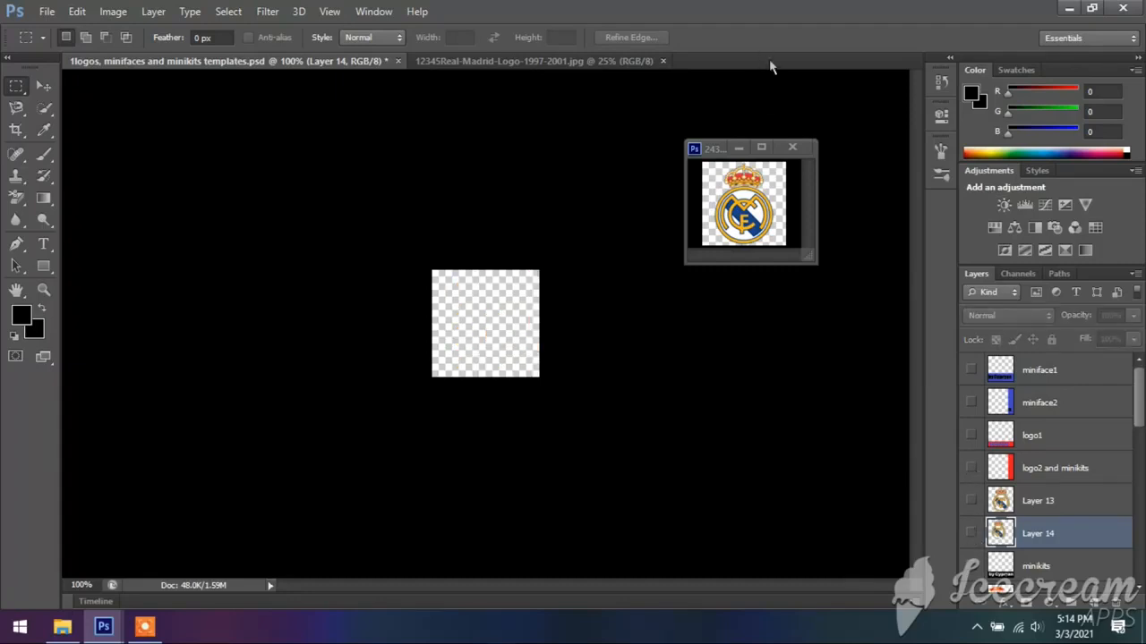
{"action": "left_click", "coordinate": [796, 151]}
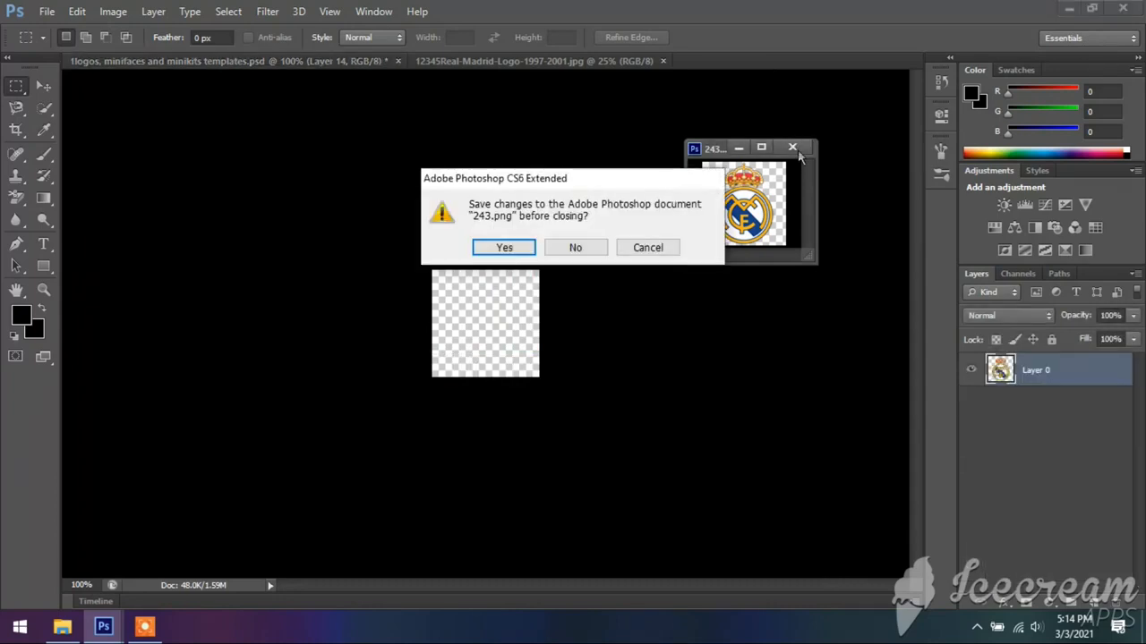
{"action": "left_click", "coordinate": [577, 254]}
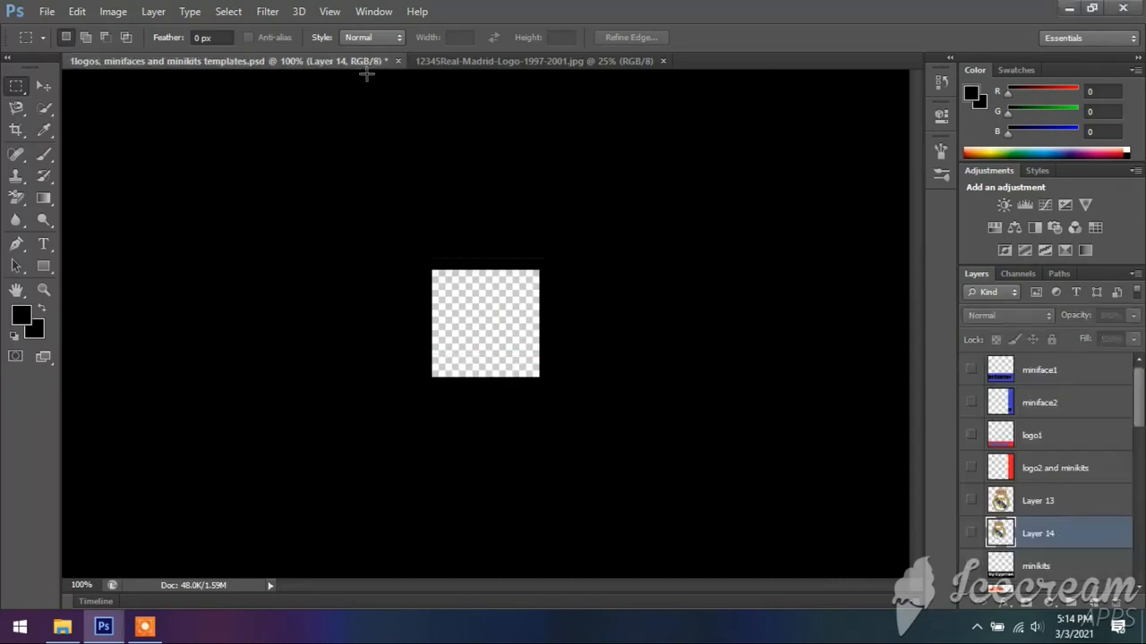
- Erase the white background around the crest in 12345Real-Madrid-Logo-1997-2001.jpg using the Background Eraser with brush size 5000 and 100% tolerance
{"action": "left_click", "coordinate": [477, 63]}
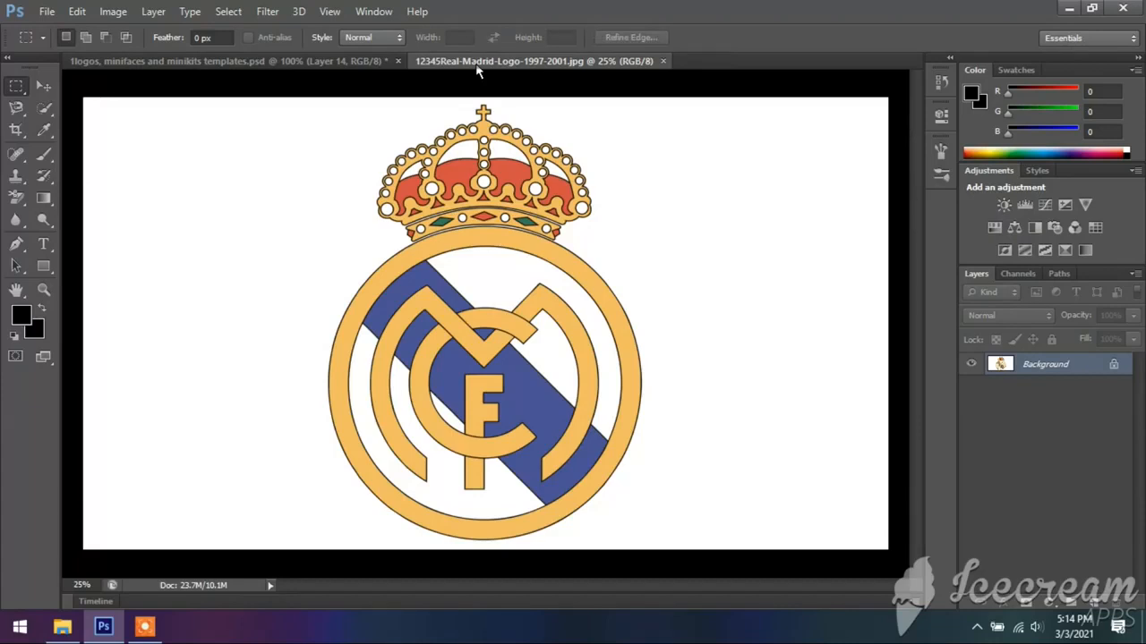
{"action": "left_click", "coordinate": [15, 200]}
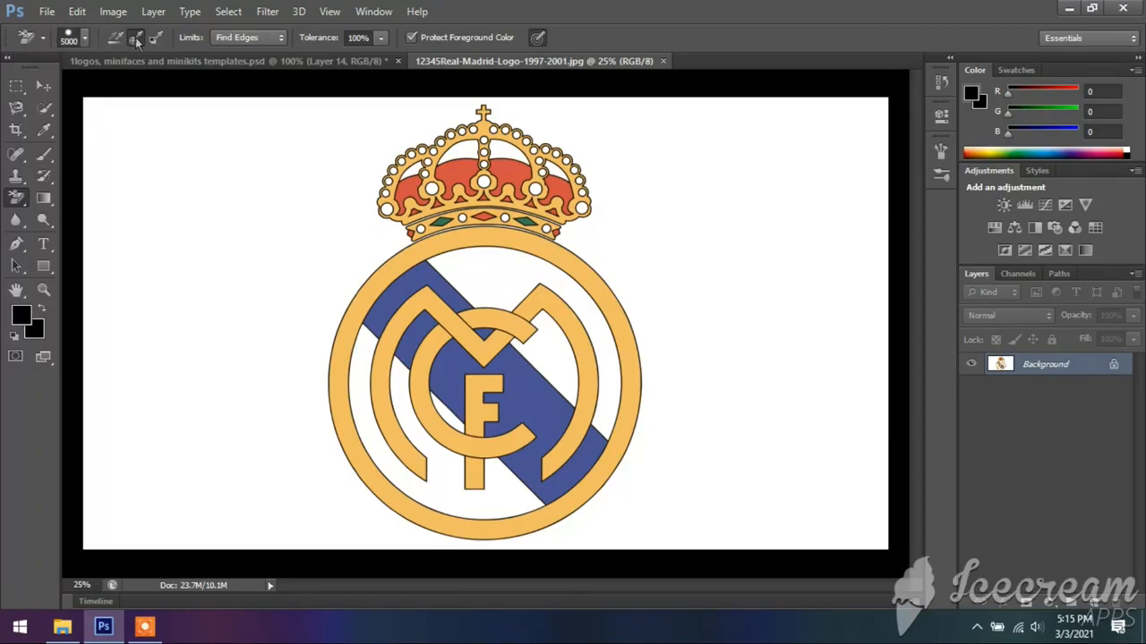
{"action": "left_click", "coordinate": [380, 41]}
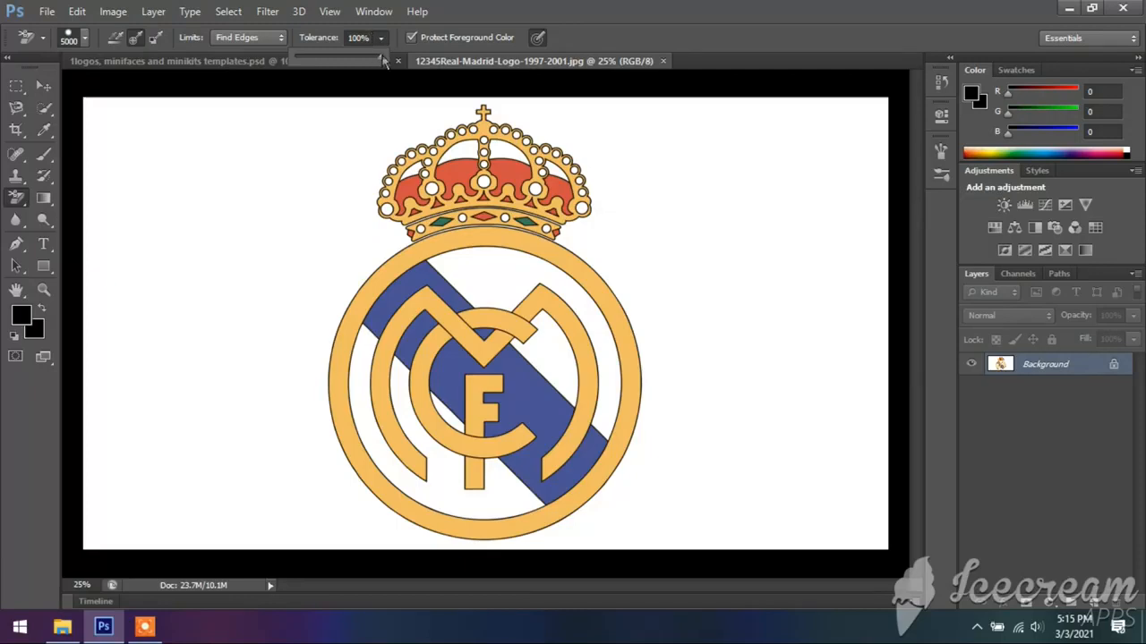
{"action": "left_click_drag", "start_coordinate": [383, 60], "coordinate": [294, 60]}
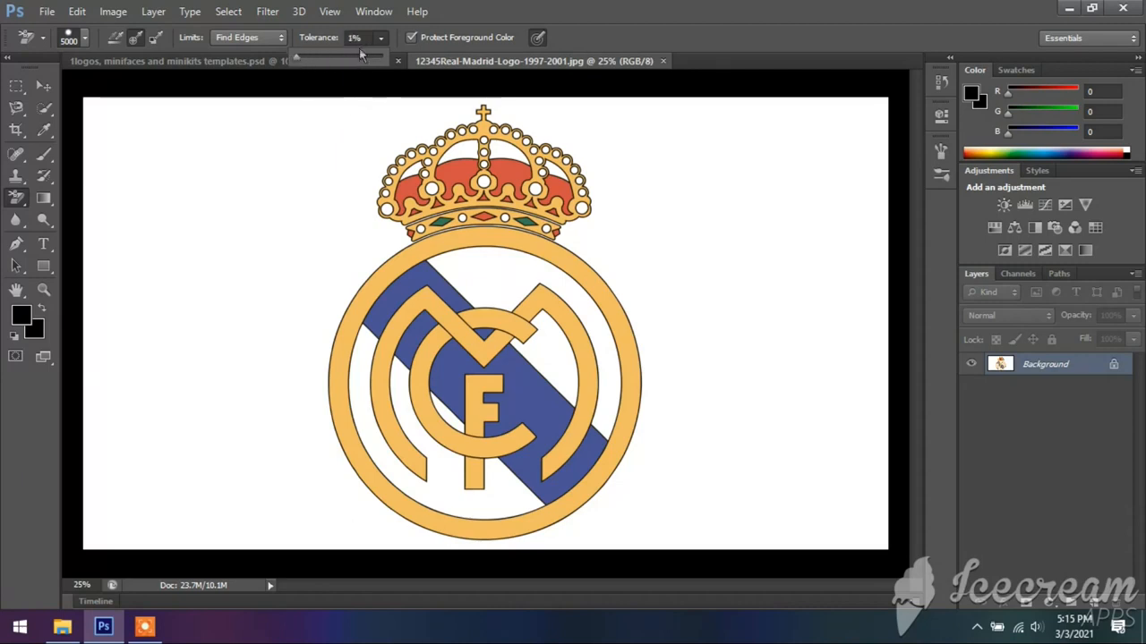
{"action": "left_click_drag", "start_coordinate": [297, 60], "coordinate": [387, 59]}
{"action": "key", "text": "Return"}
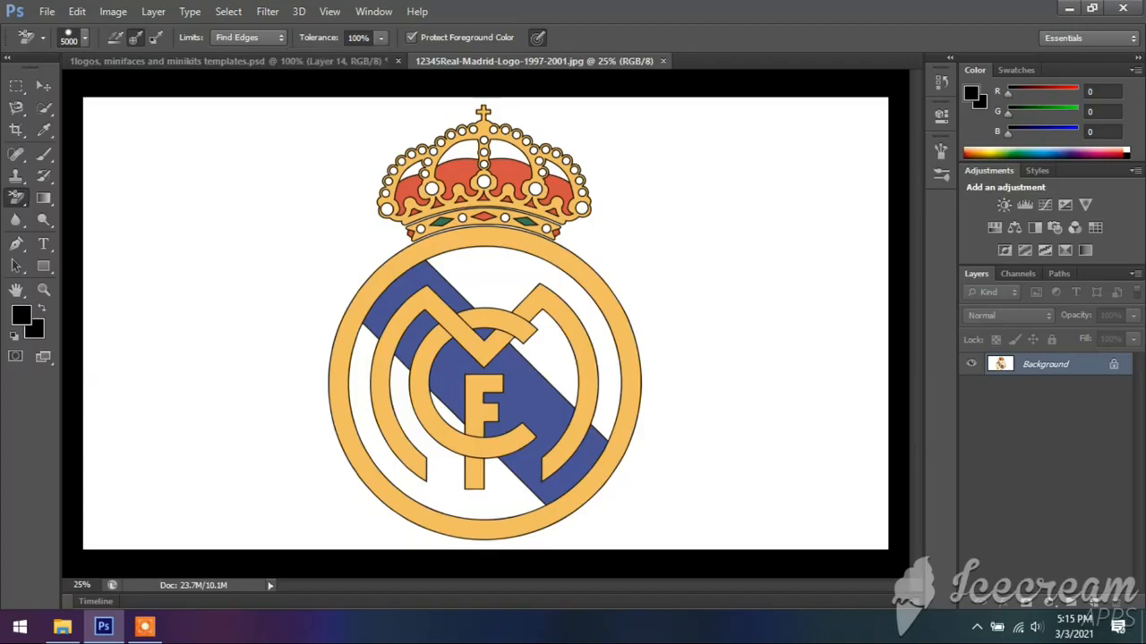
{"action": "left_click", "coordinate": [197, 269]}
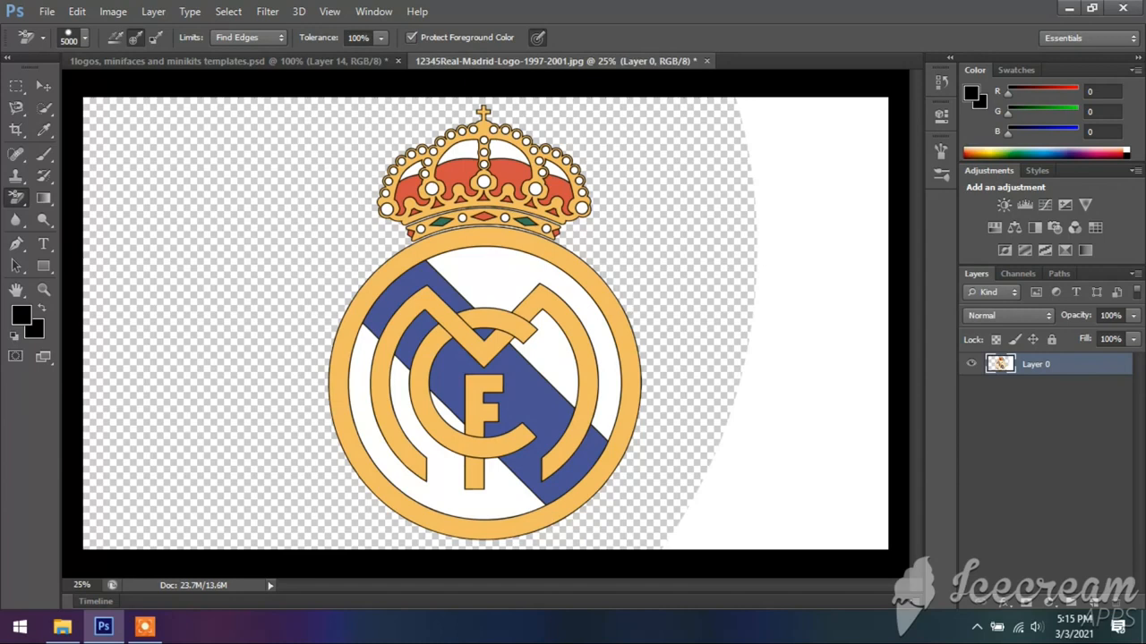
{"action": "left_click", "coordinate": [810, 322]}
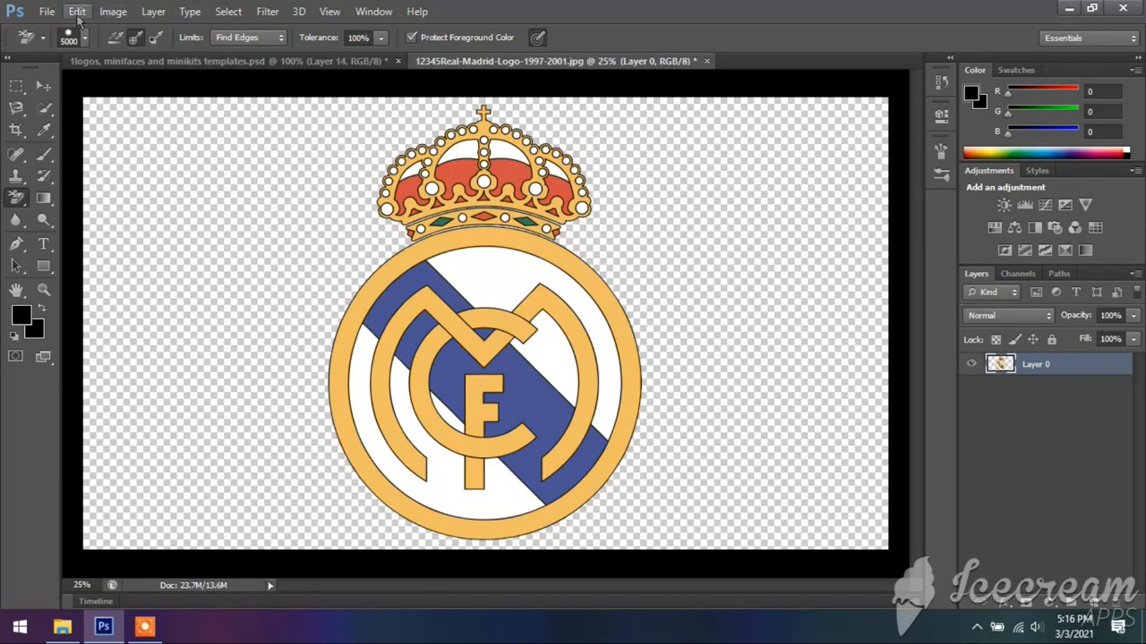
- Save the background-free crest as a PNG named 12345Real-Madrid in the Tutorials folder, with smallest compression and no interlacing
{"action": "left_click", "coordinate": [48, 11]}
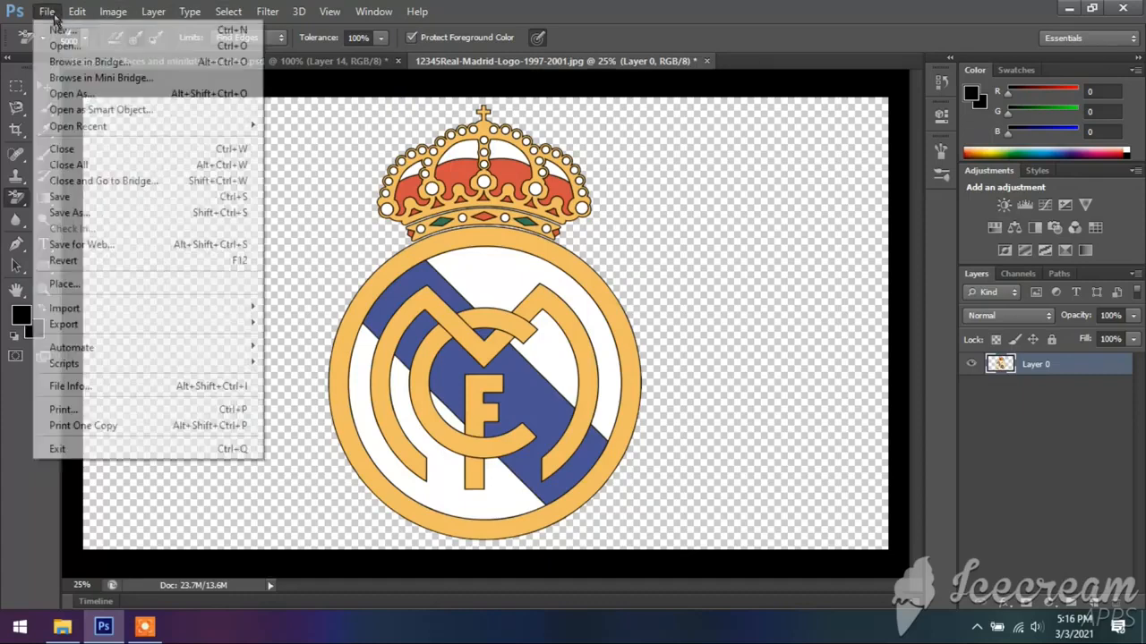
{"action": "left_click", "coordinate": [105, 215]}
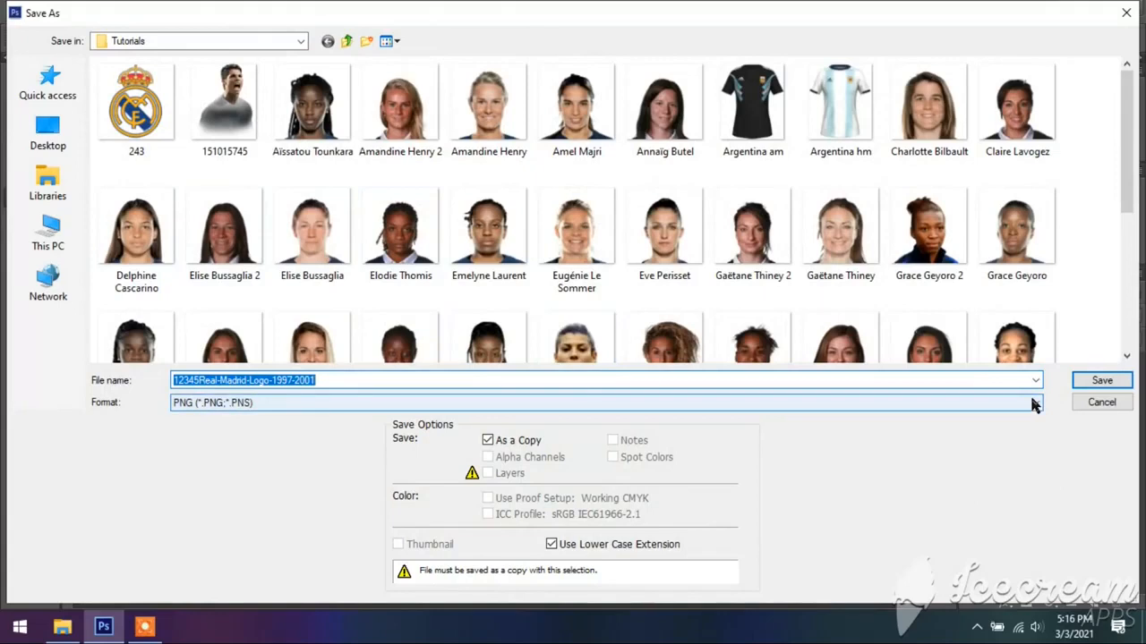
{"action": "left_click", "coordinate": [528, 380]}
{"action": "key", "text": "BackSpace"}
{"action": "key", "text": "BackSpace"}
{"action": "key", "text": "BackSpace"}
{"action": "key", "text": "BackSpace"}
{"action": "key", "text": "BackSpace"}
{"action": "key", "text": "BackSpace"}
{"action": "key", "text": "BackSpace"}
{"action": "key", "text": "BackSpace"}
{"action": "key", "text": "BackSpace"}
{"action": "key", "text": "BackSpace"}
{"action": "key", "text": "BackSpace"}
{"action": "key", "text": "BackSpace"}
{"action": "key", "text": "BackSpace"}
{"action": "key", "text": "BackSpace"}
{"action": "key", "text": "BackSpace"}
{"action": "key", "text": "BackSpace"}
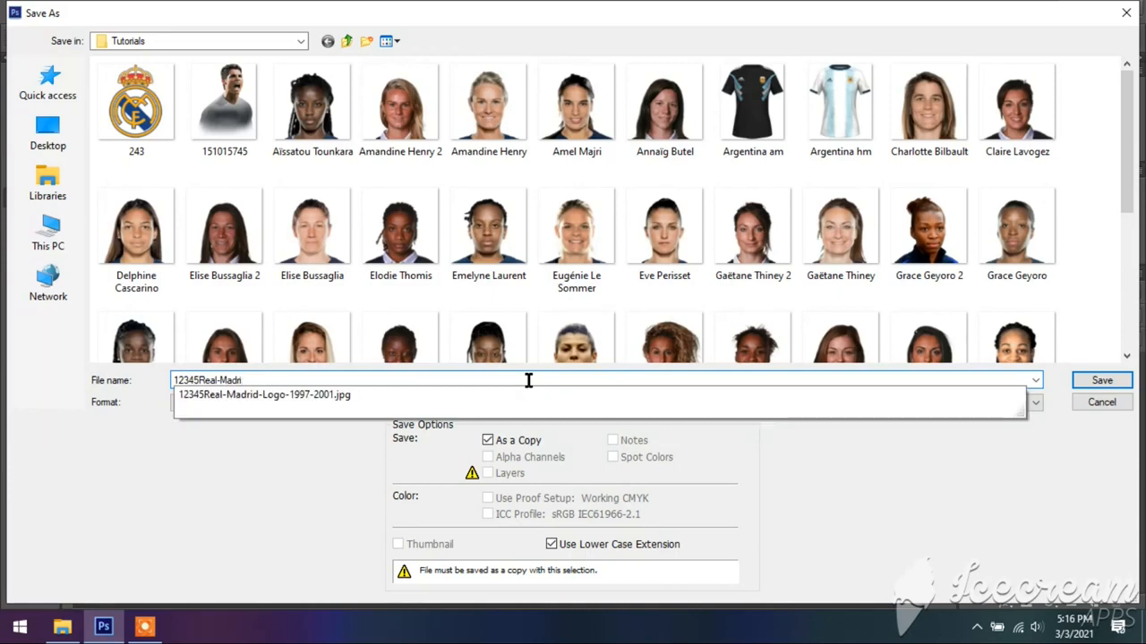
{"action": "type", "text": "d"}
{"action": "left_click", "coordinate": [1072, 465]}
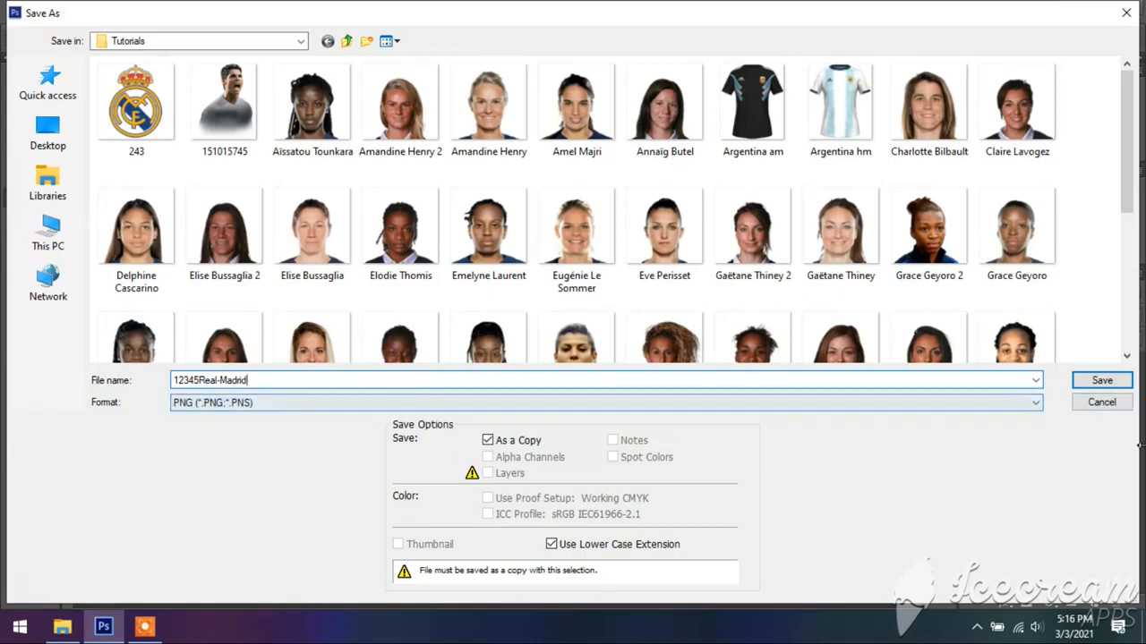
{"action": "left_click", "coordinate": [1102, 381]}
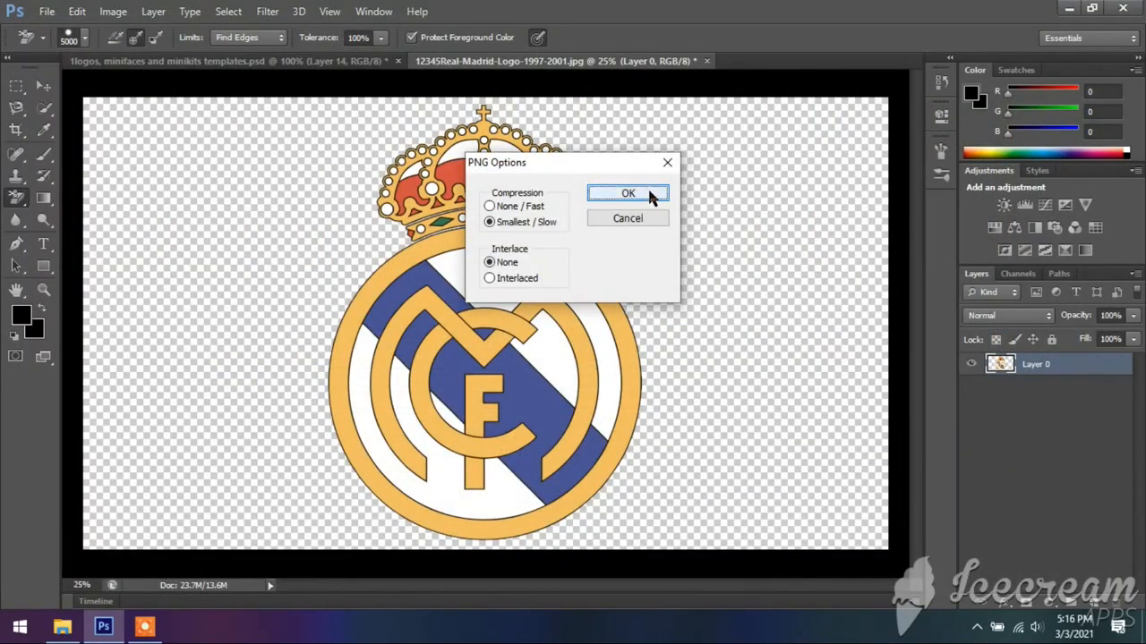
{"action": "left_click", "coordinate": [648, 194]}
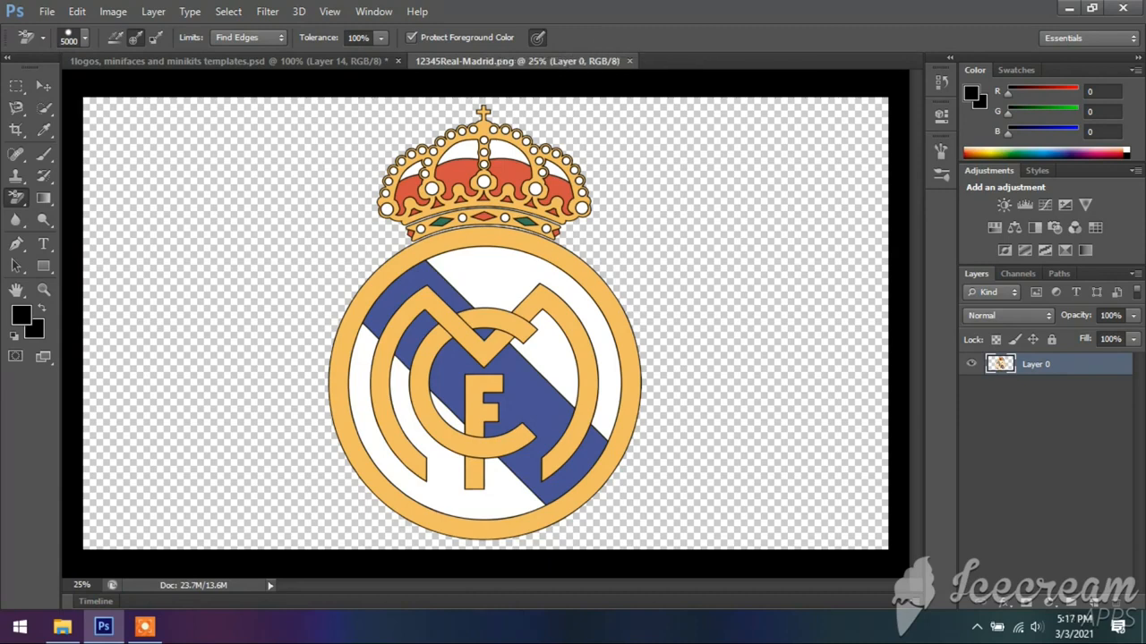
- Resize the 12345Real-Madrid.png image to a height of 128 pixels with proportions constrained
{"action": "left_click", "coordinate": [115, 13]}
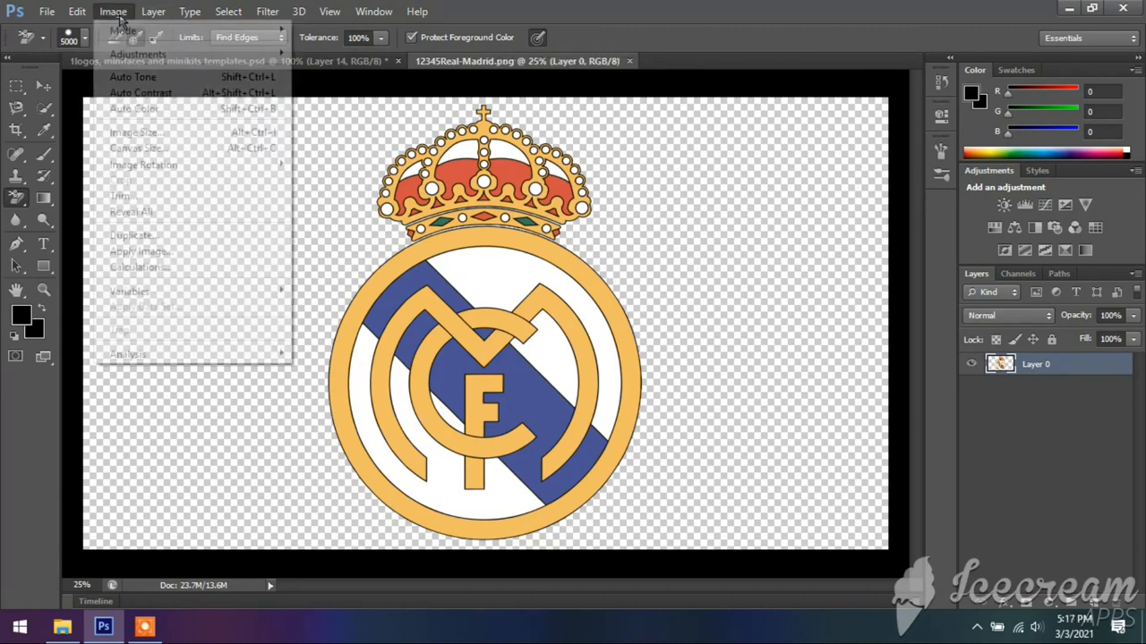
{"action": "left_click", "coordinate": [134, 133]}
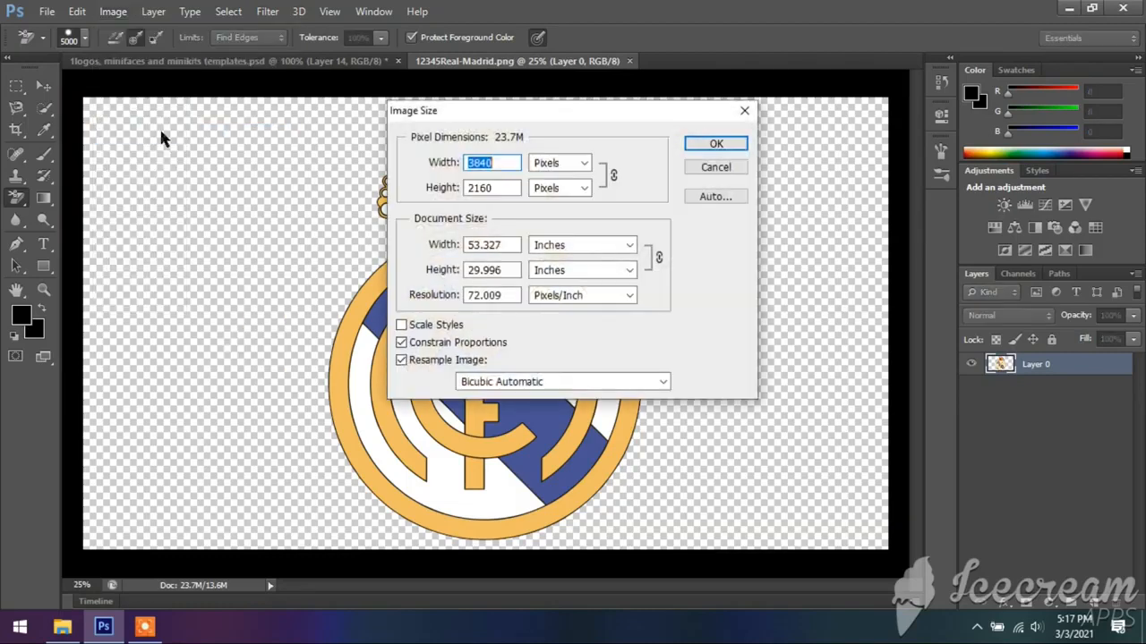
{"action": "left_click_drag", "start_coordinate": [581, 109], "coordinate": [835, 101]}
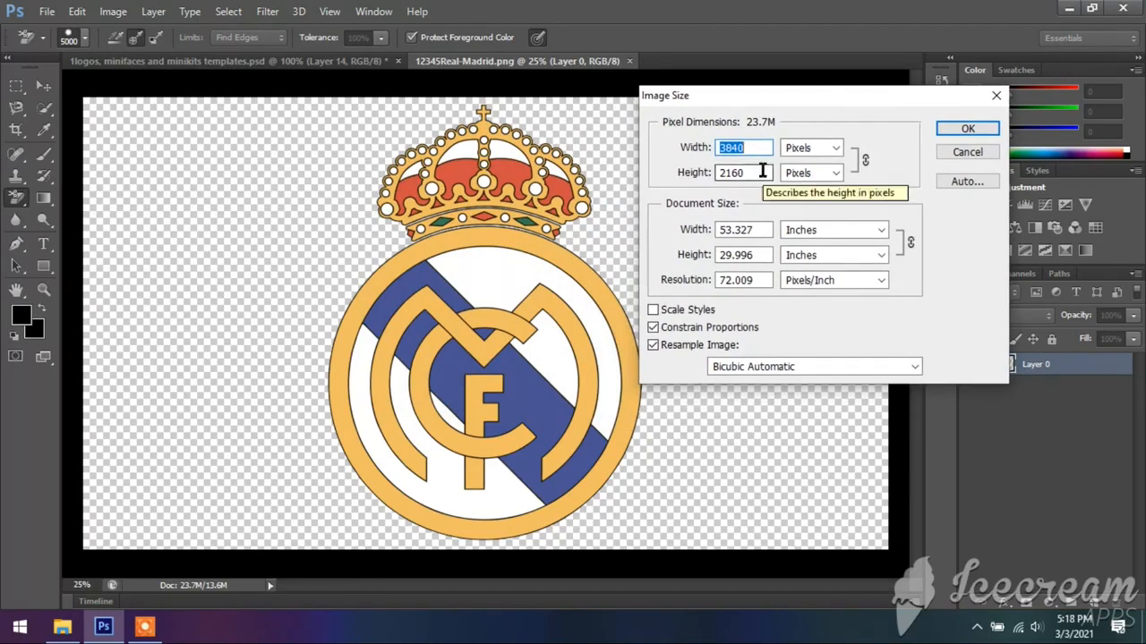
{"action": "left_click", "coordinate": [759, 173]}
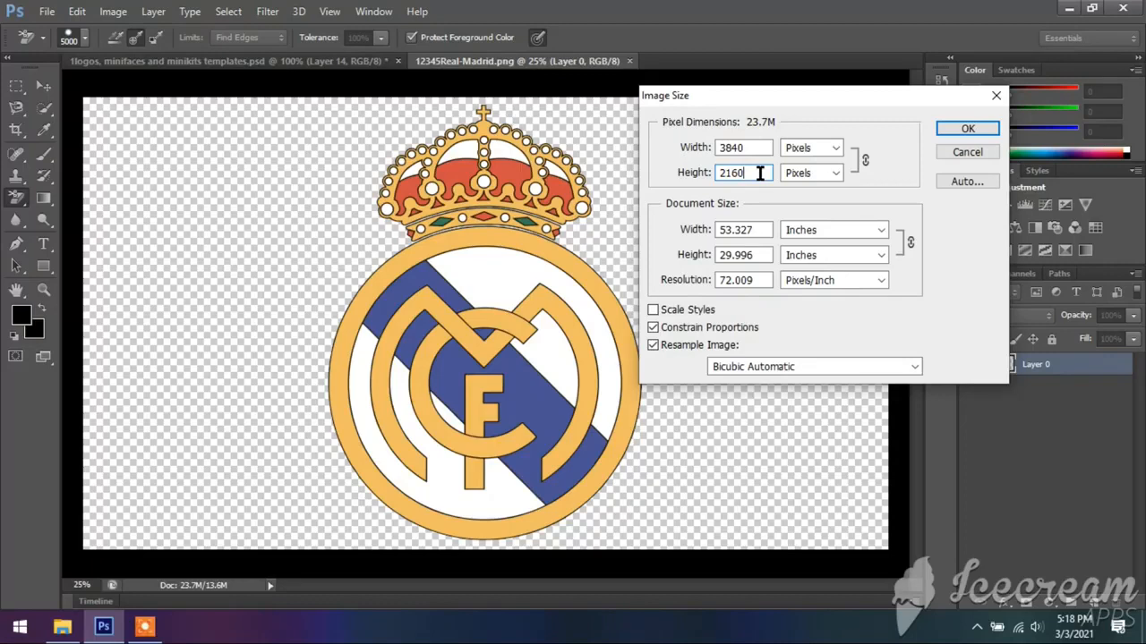
{"action": "left_click_drag", "start_coordinate": [759, 173], "coordinate": [714, 176]}
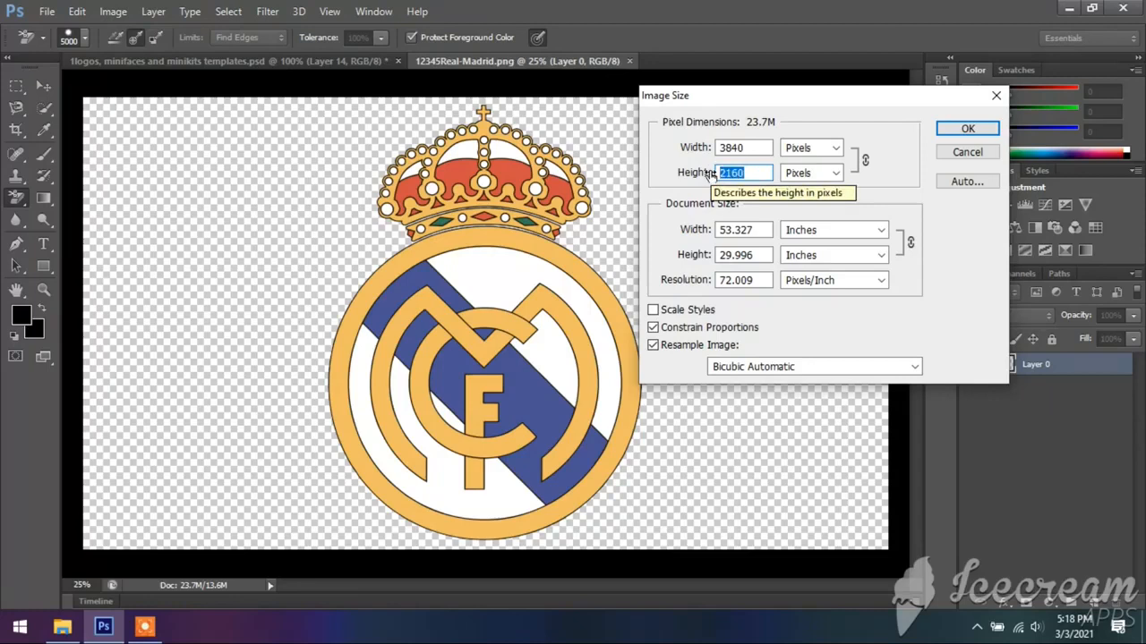
{"action": "type", "text": "1"}
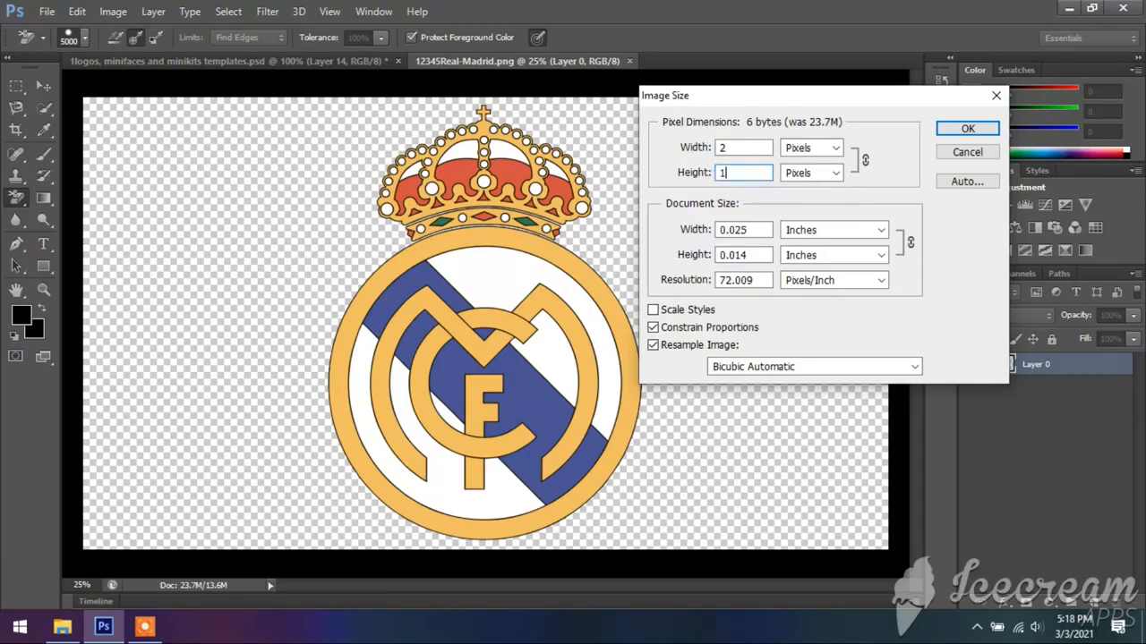
{"action": "type", "text": "28"}
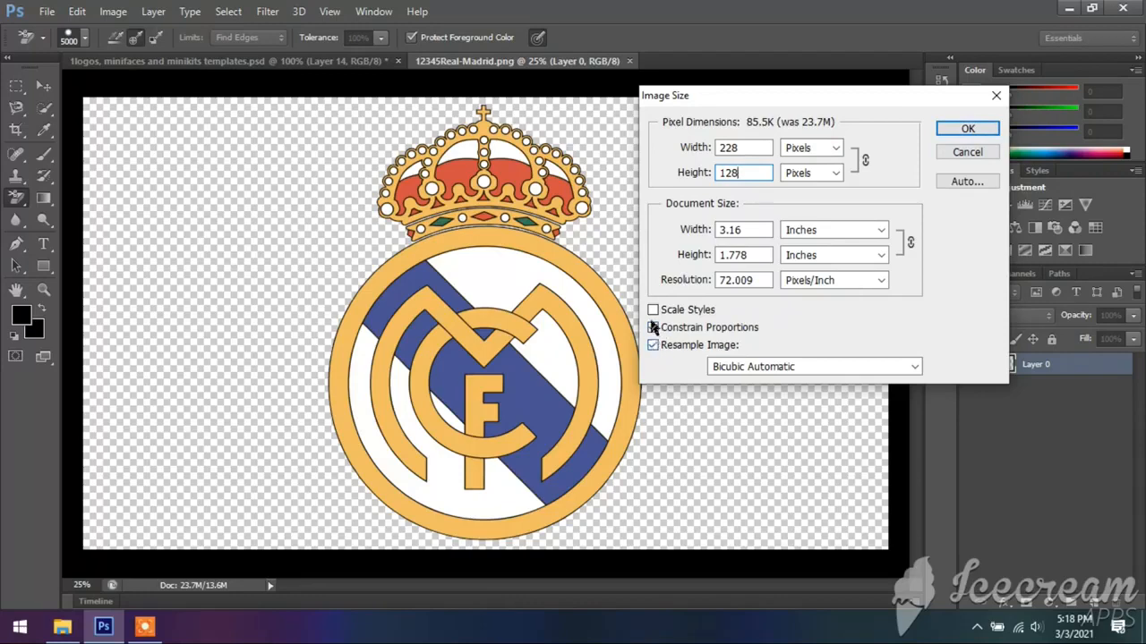
{"action": "left_click", "coordinate": [962, 130]}
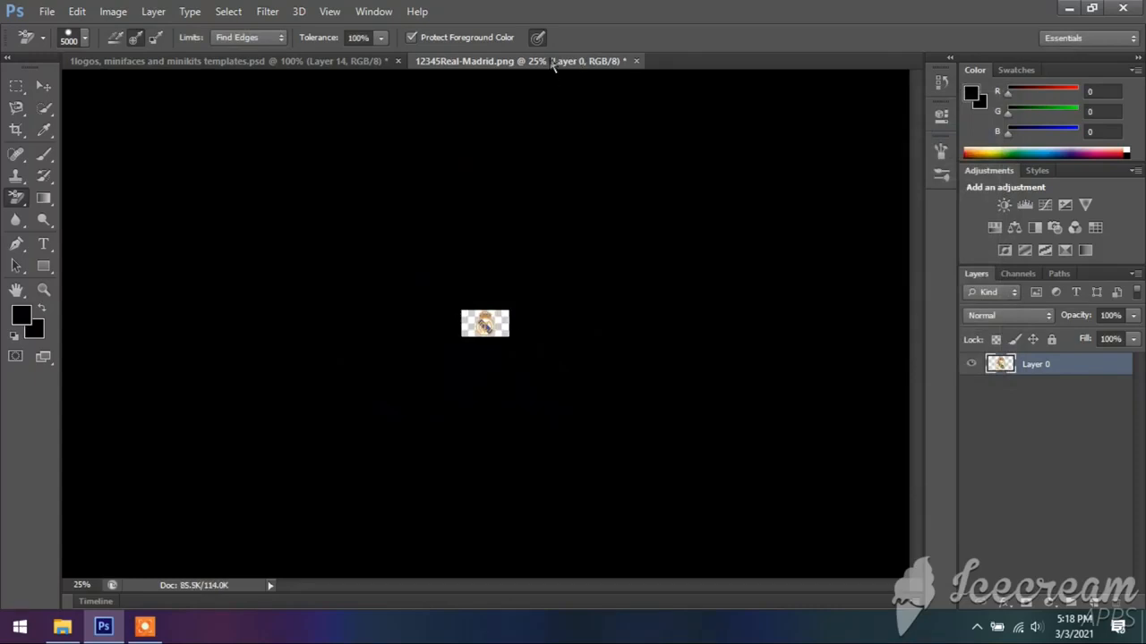
- Float the 12345Real-Madrid.png window beside the template, and copy the 128-pixel crest into the centre of the template canvas with the Move tool
{"action": "left_click_drag", "start_coordinate": [550, 64], "coordinate": [777, 145]}
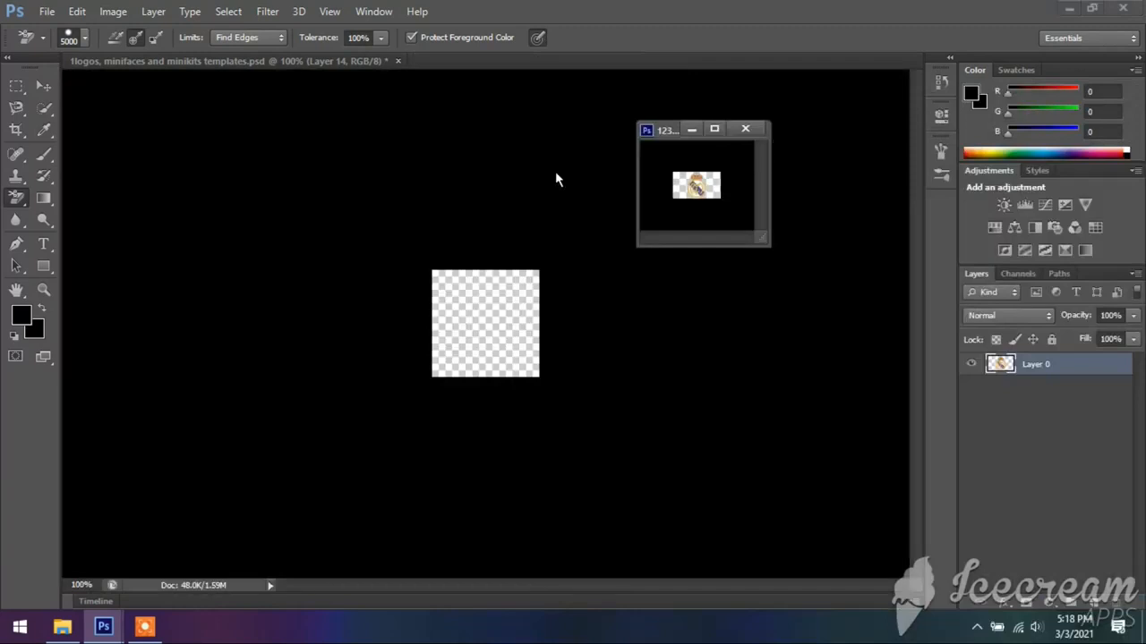
{"action": "left_click", "coordinate": [43, 86]}
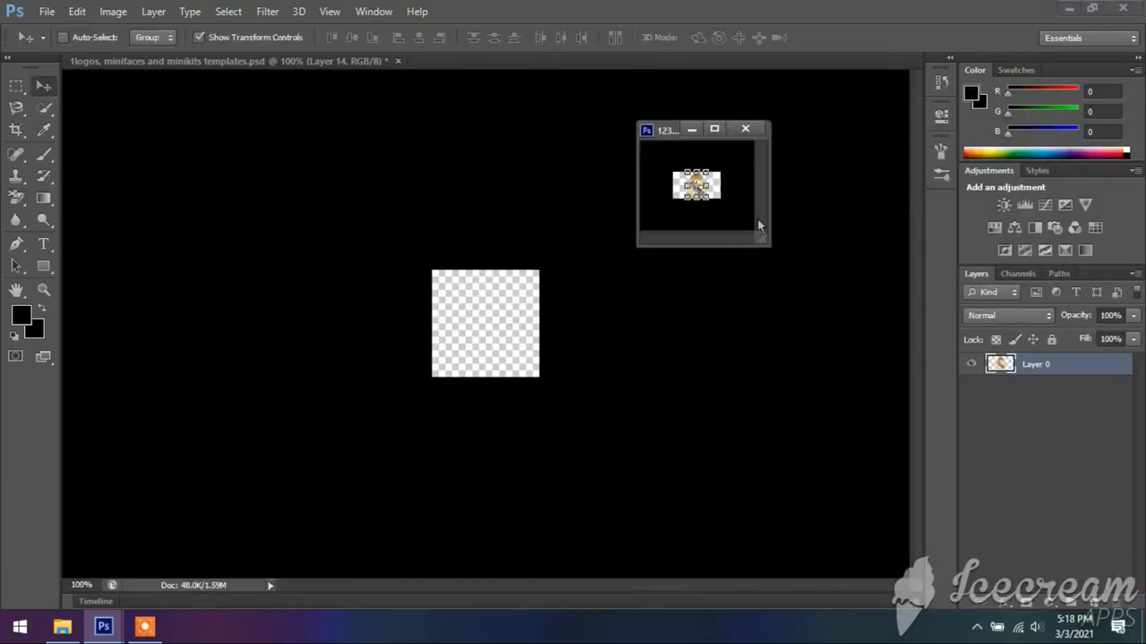
{"action": "left_click", "coordinate": [330, 11]}
{"action": "left_click", "coordinate": [349, 133]}
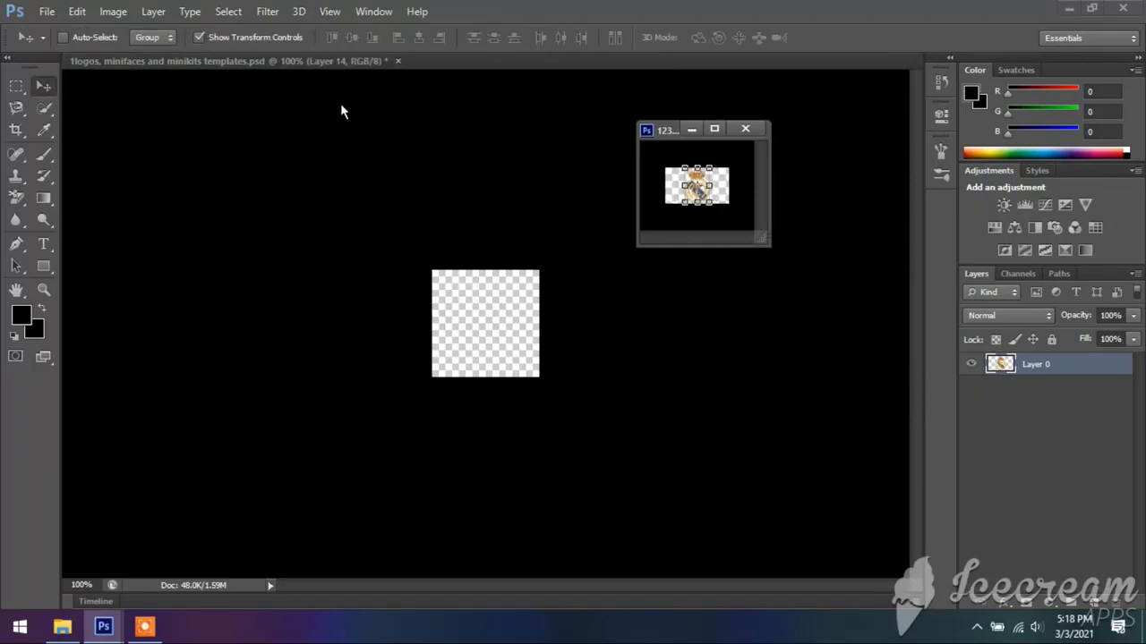
{"action": "left_click", "coordinate": [329, 11]}
{"action": "left_click", "coordinate": [344, 132]}
{"action": "left_click", "coordinate": [330, 11]}
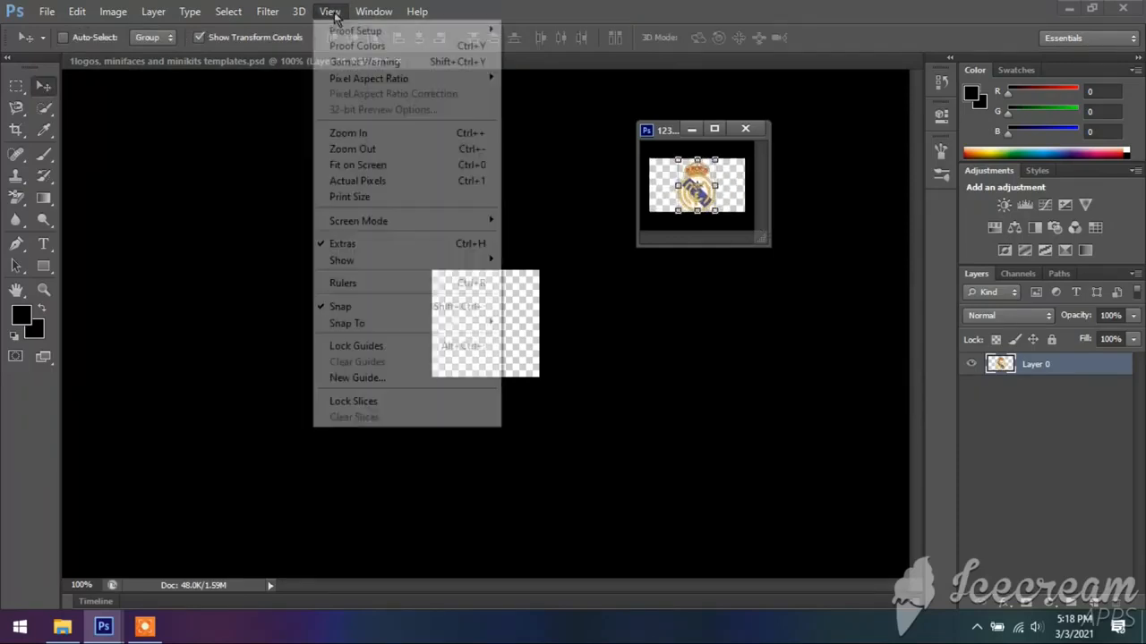
{"action": "left_click", "coordinate": [353, 134]}
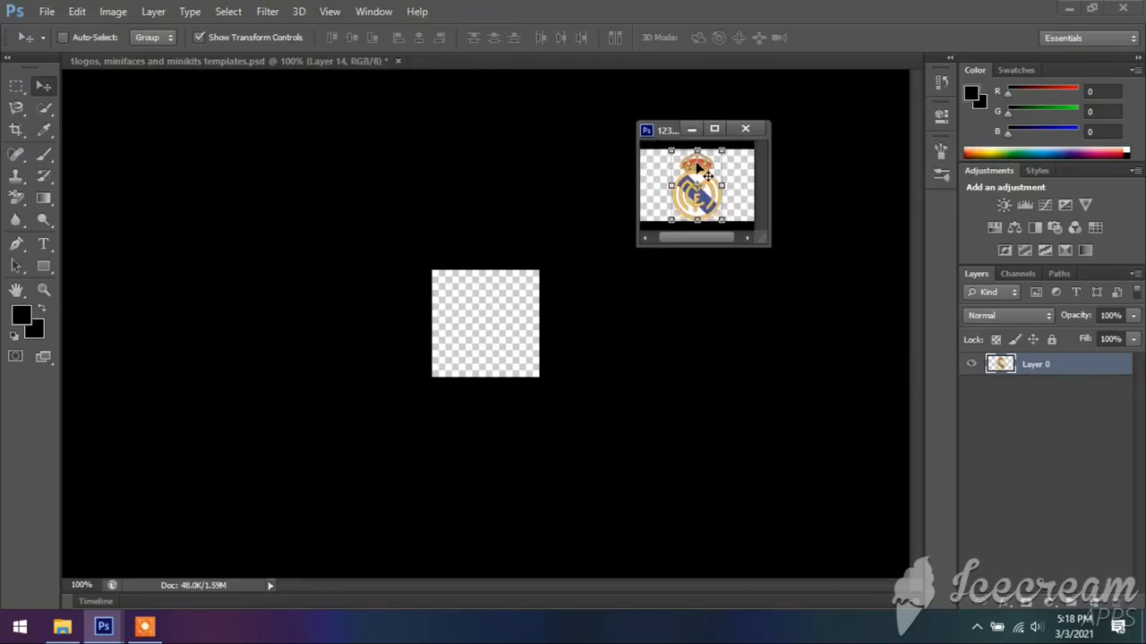
{"action": "left_click_drag", "start_coordinate": [697, 170], "coordinate": [502, 282]}
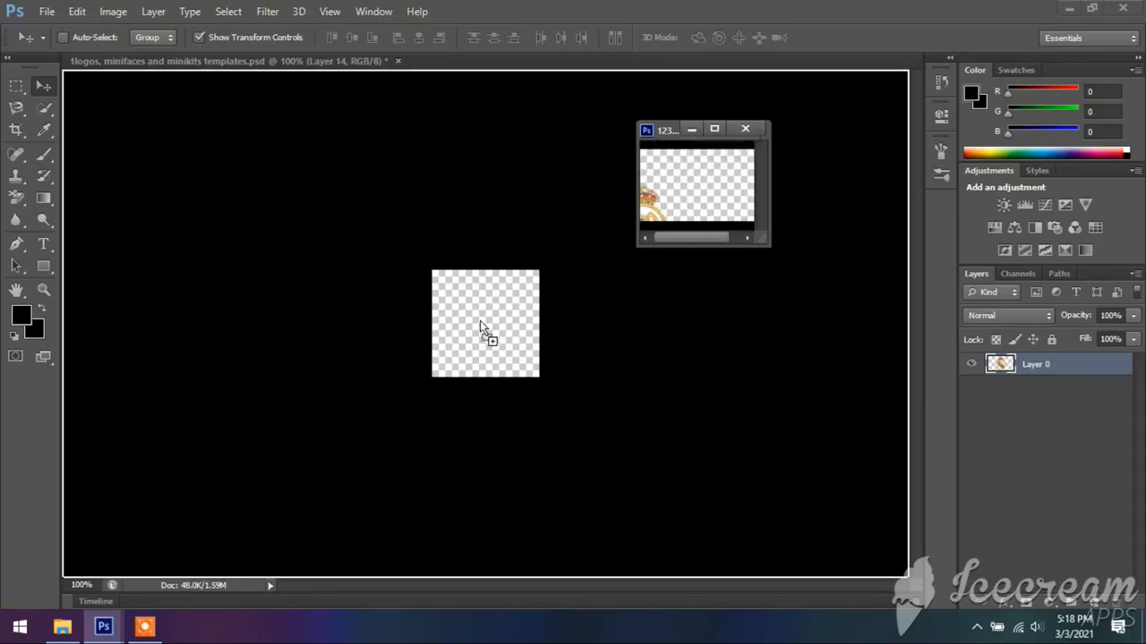
{"action": "left_click_drag", "start_coordinate": [480, 321], "coordinate": [490, 301]}
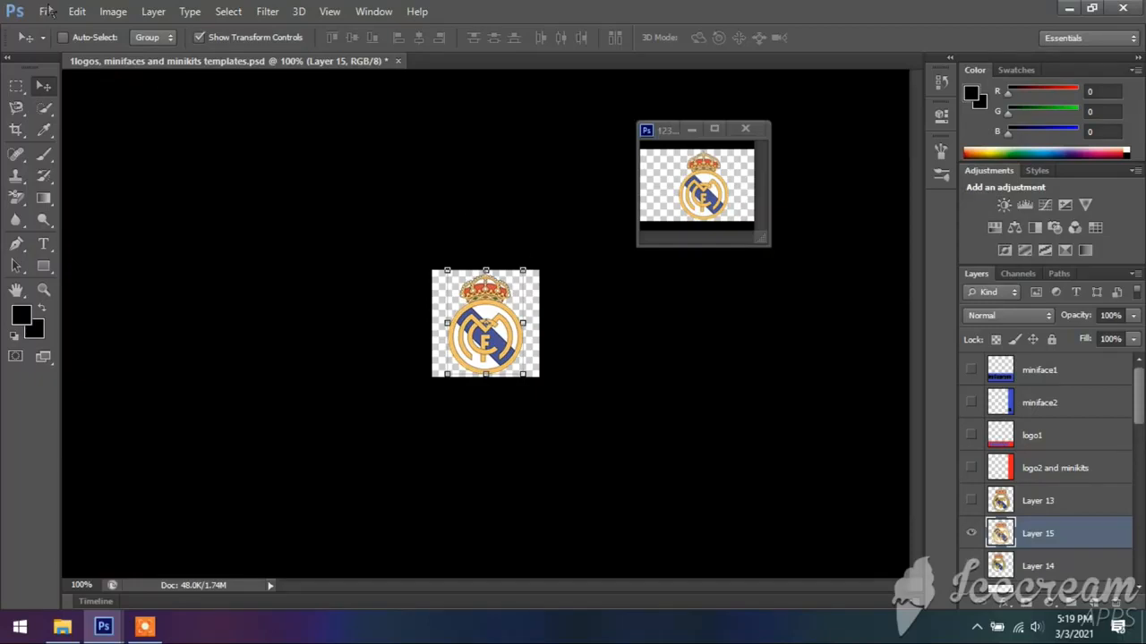
{"action": "left_click", "coordinate": [17, 86]}
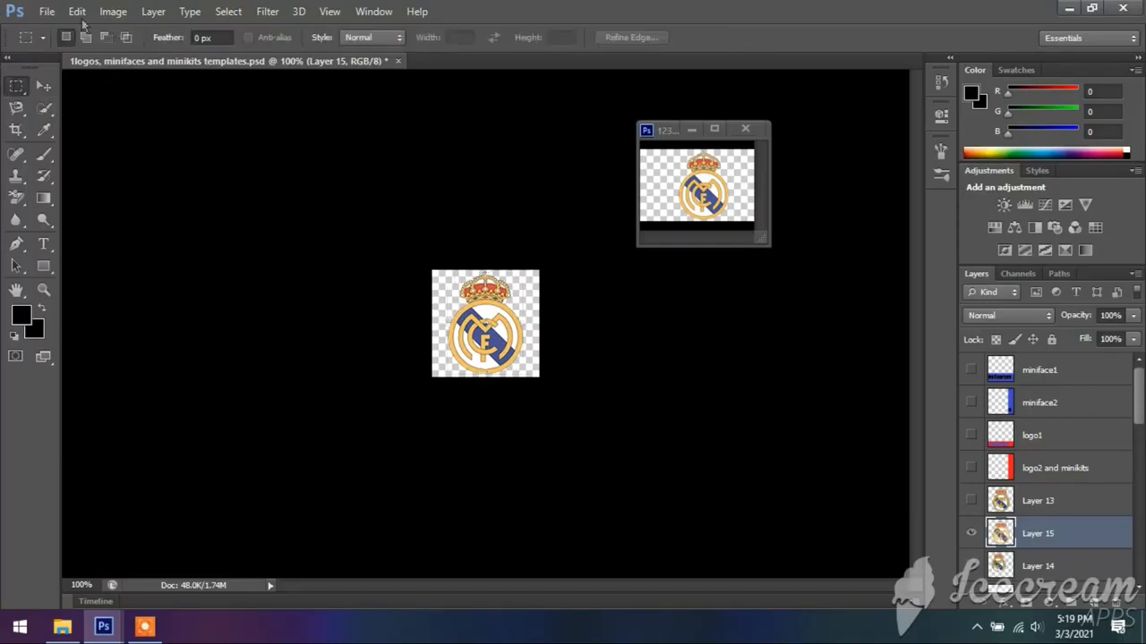
{"action": "left_click", "coordinate": [47, 11]}
{"action": "left_click", "coordinate": [102, 212]}
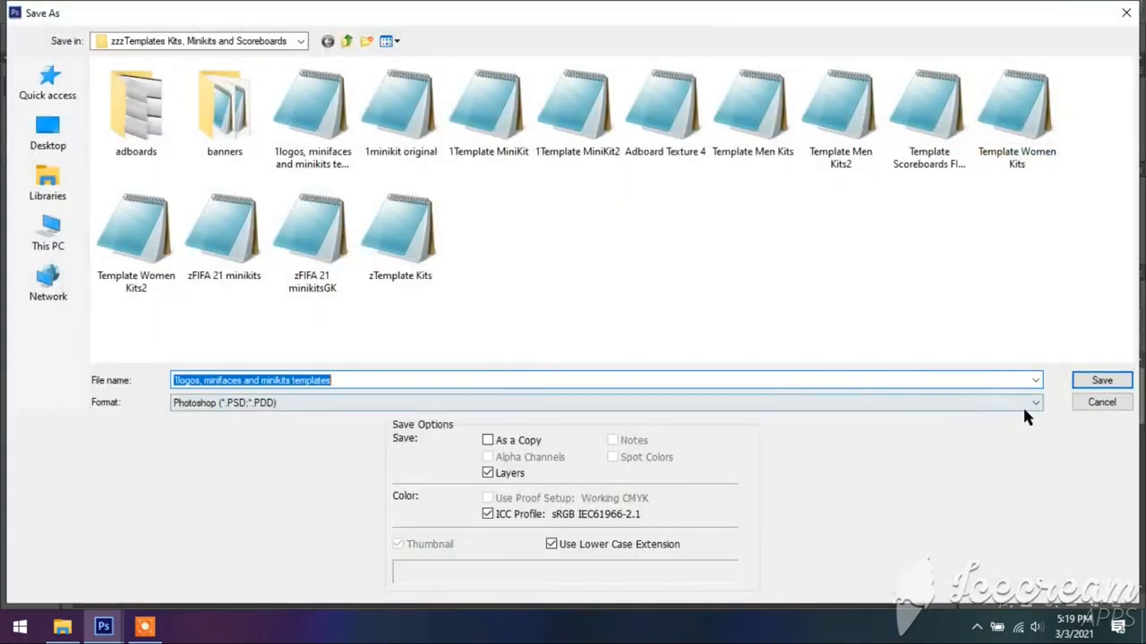
{"action": "left_click", "coordinate": [955, 405]}
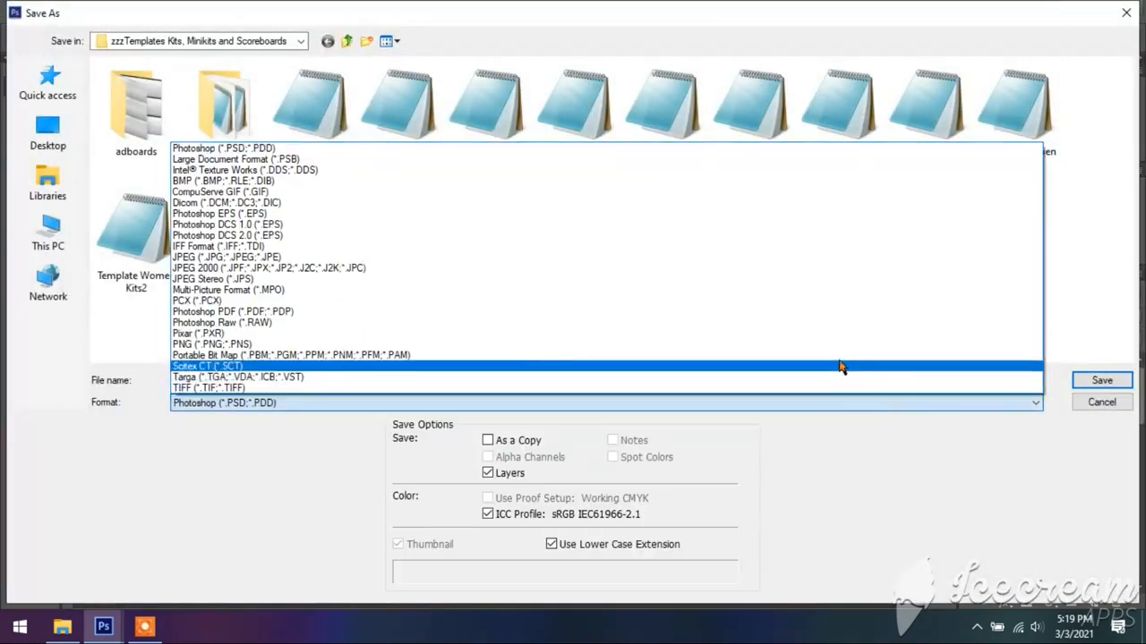
{"action": "left_click", "coordinate": [834, 346]}
{"action": "left_click", "coordinate": [418, 381]}
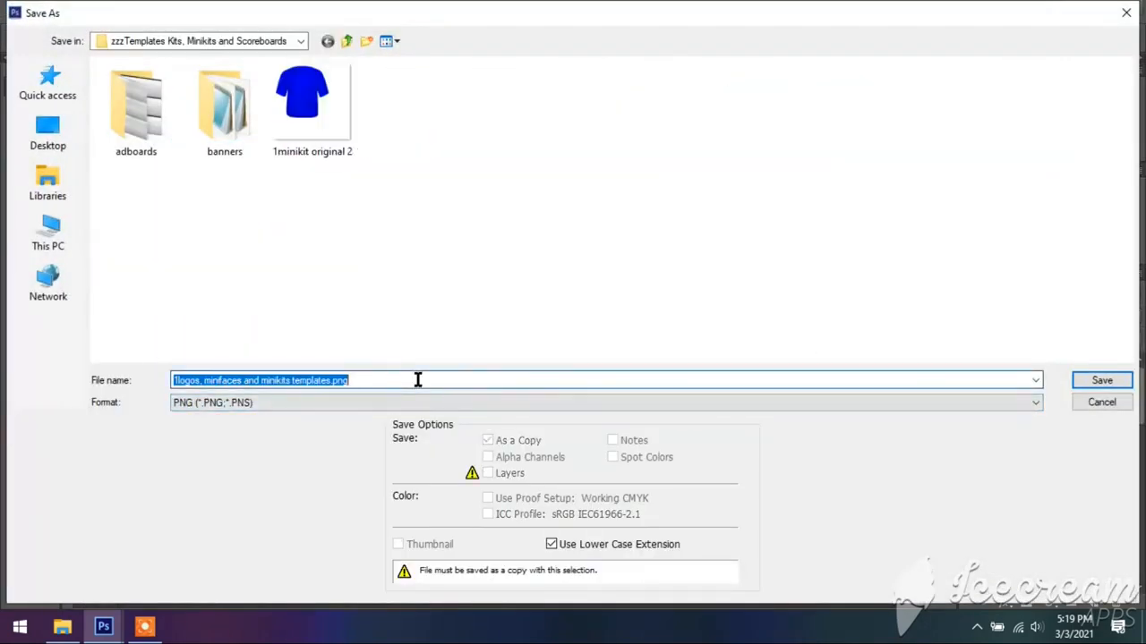
{"action": "type", "text": "kmmkkm"}
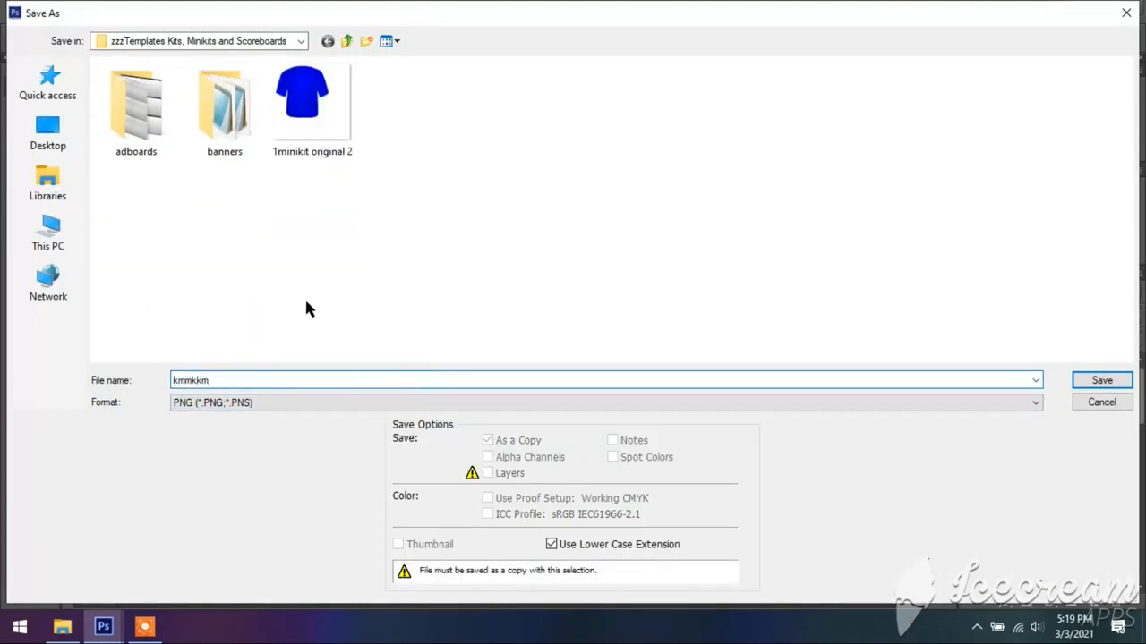
{"action": "left_click", "coordinate": [1102, 402]}
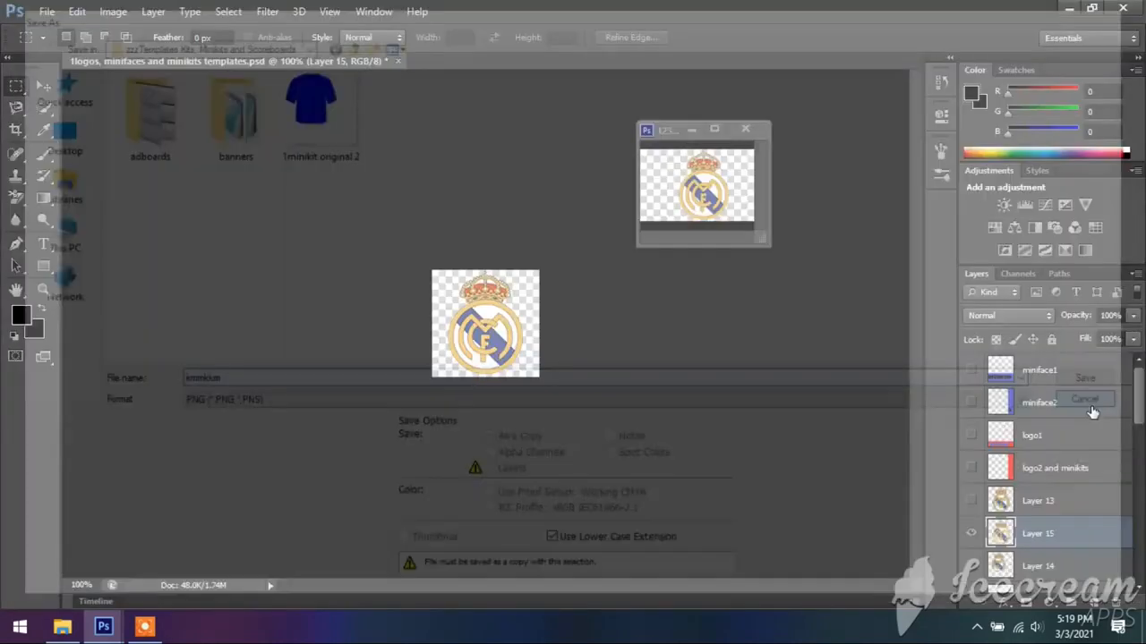
- Hide the template's Layer 15 and resize 12345Real-Madrid.png to a height of 100 pixels with proportions constrained
{"action": "left_click", "coordinate": [972, 536]}
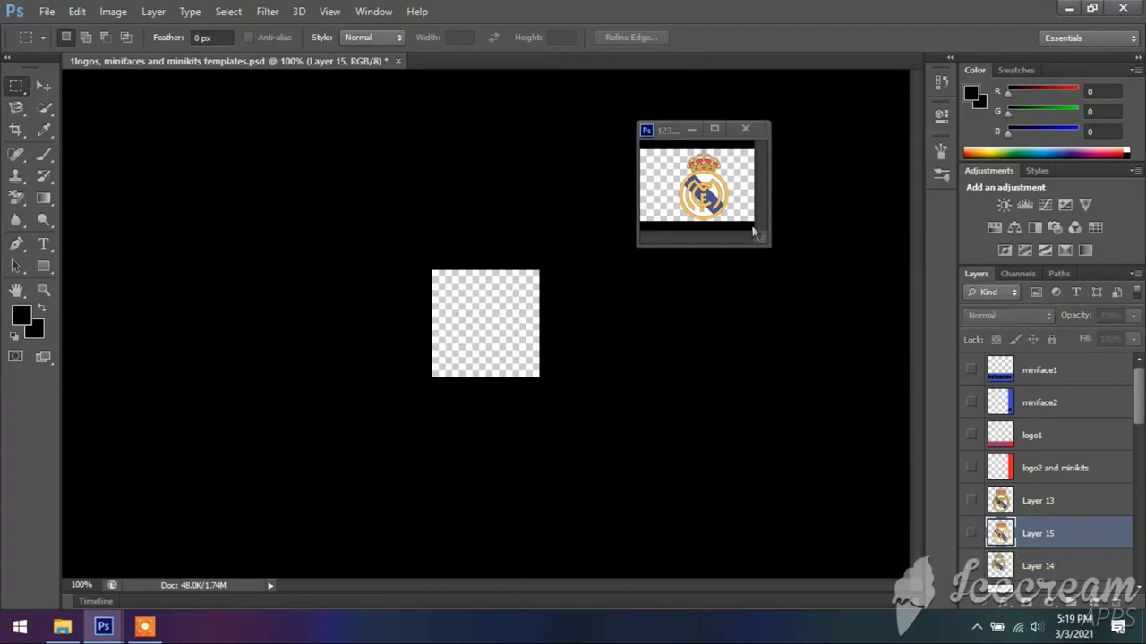
{"action": "left_click", "coordinate": [42, 86]}
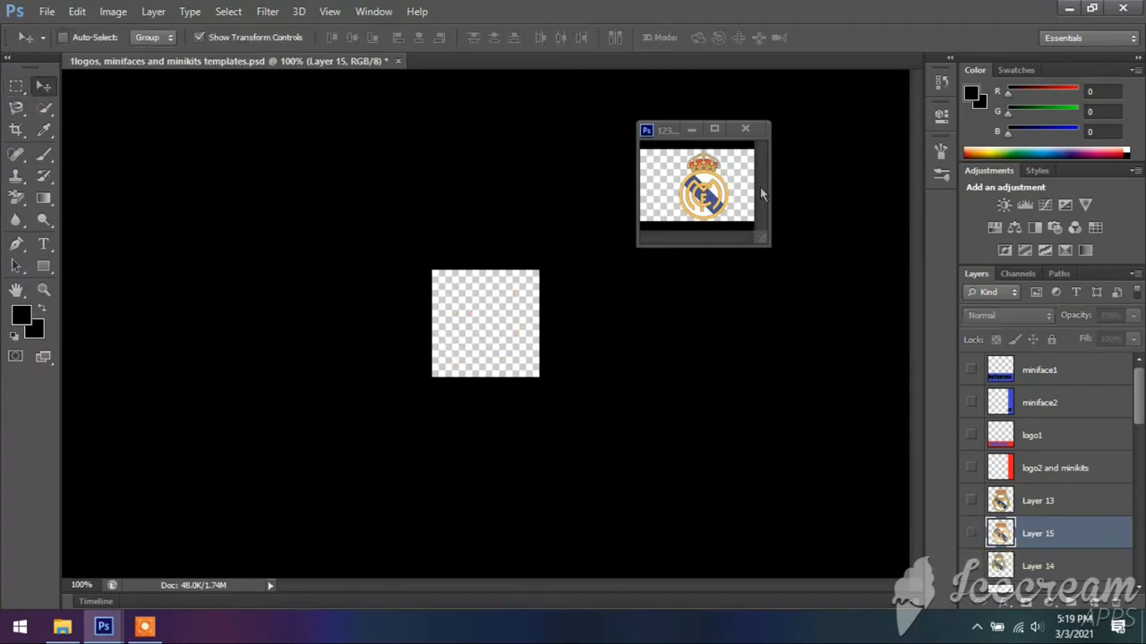
{"action": "left_click", "coordinate": [713, 176]}
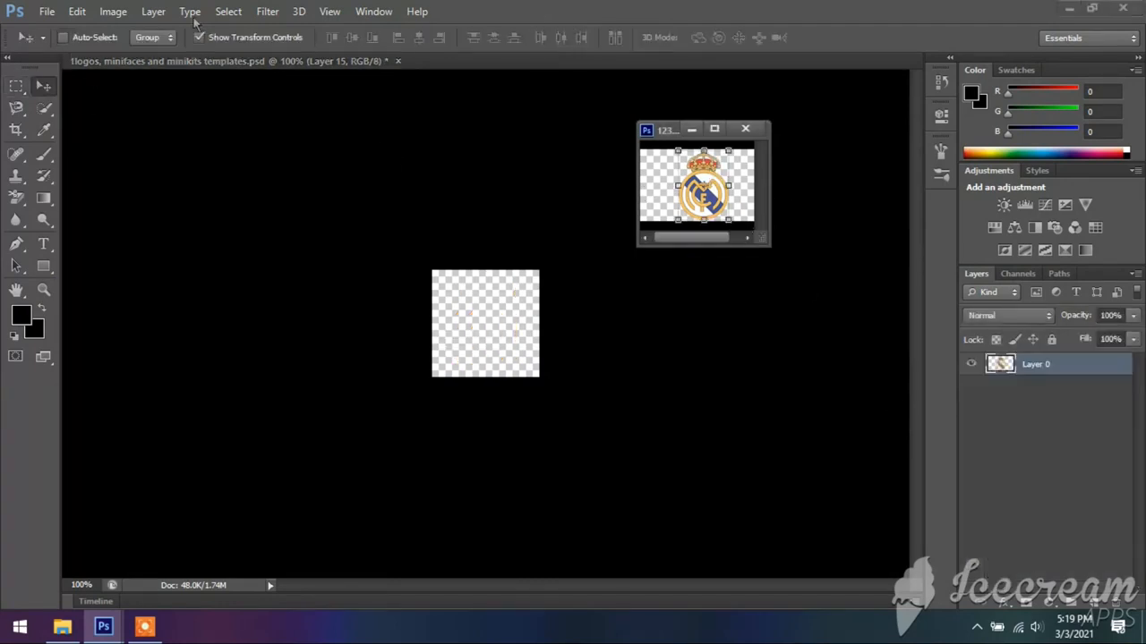
{"action": "left_click", "coordinate": [119, 13]}
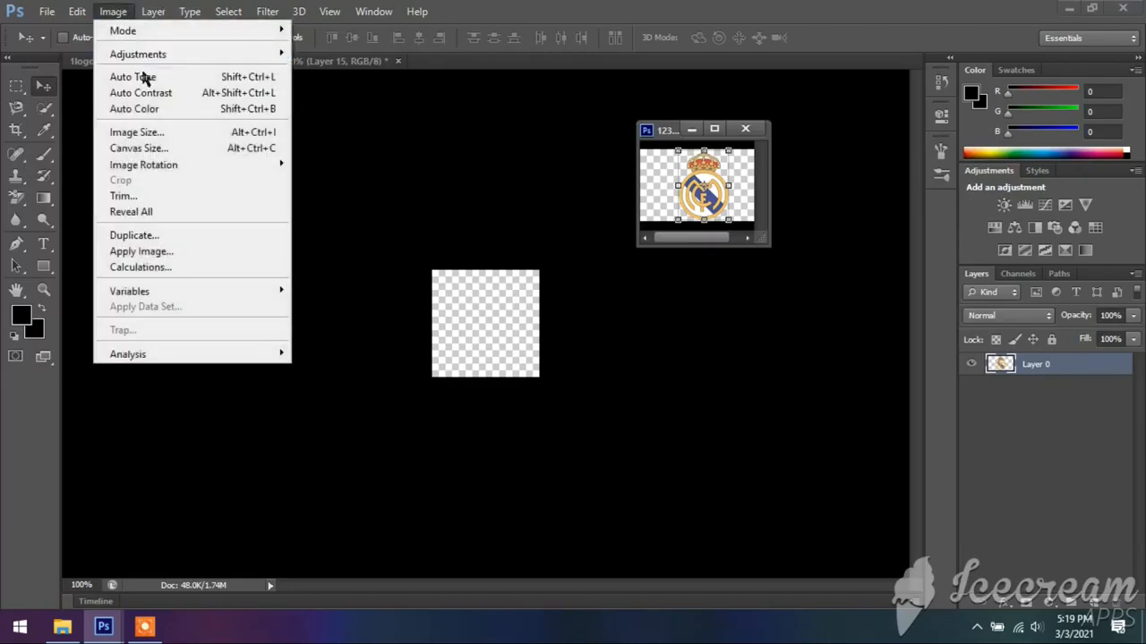
{"action": "left_click", "coordinate": [151, 132]}
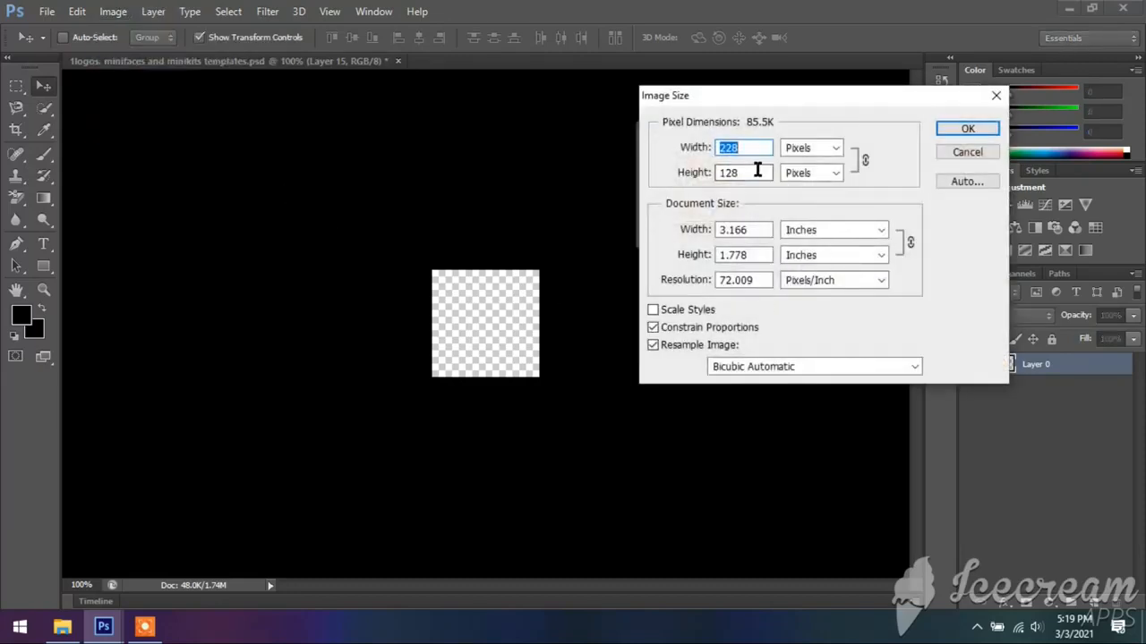
{"action": "left_click", "coordinate": [756, 172]}
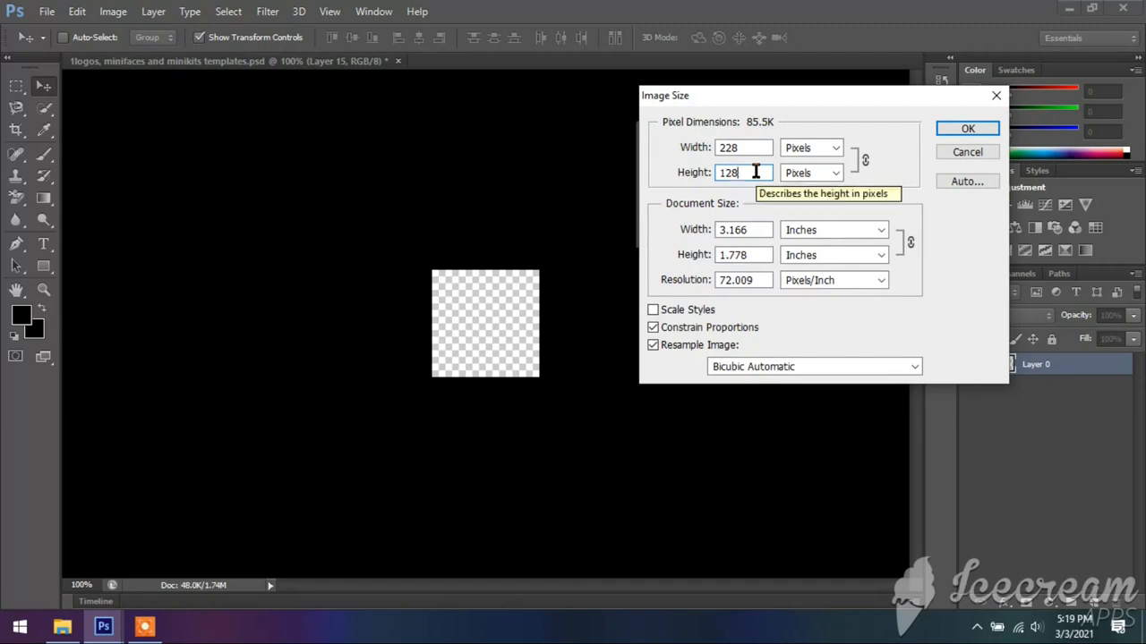
{"action": "left_click_drag", "start_coordinate": [727, 173], "coordinate": [765, 172]}
{"action": "type", "text": "00"}
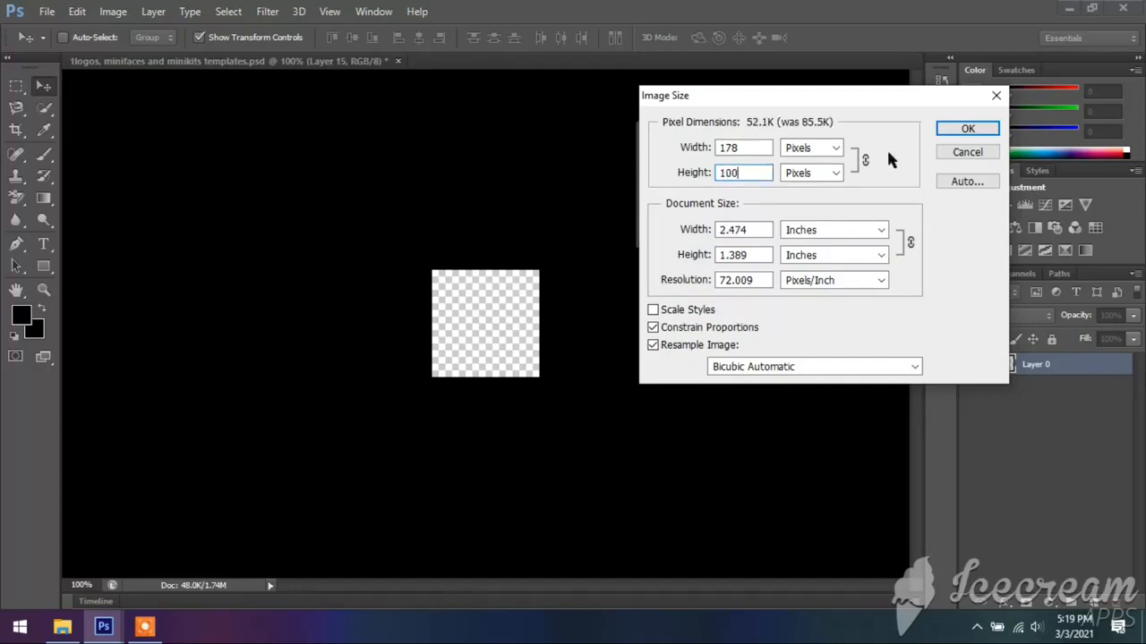
{"action": "left_click", "coordinate": [958, 128]}
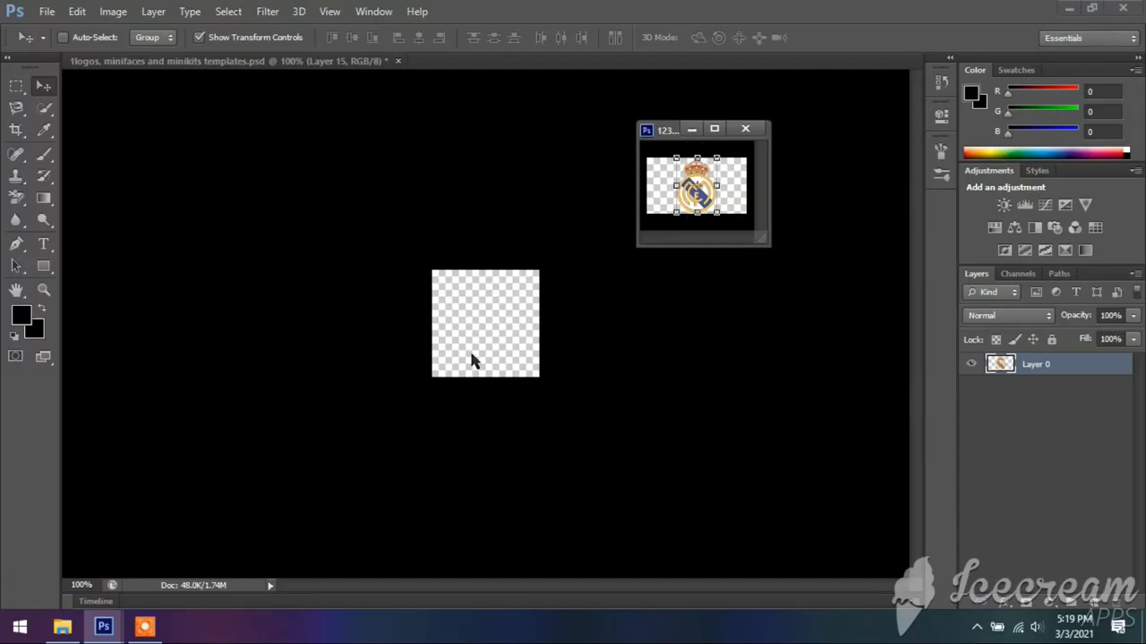
- Show the template's logo1 and logo2 and minikits layers, and copy the resized crest into the transparent area inside their red borders
{"action": "left_click", "coordinate": [499, 307]}
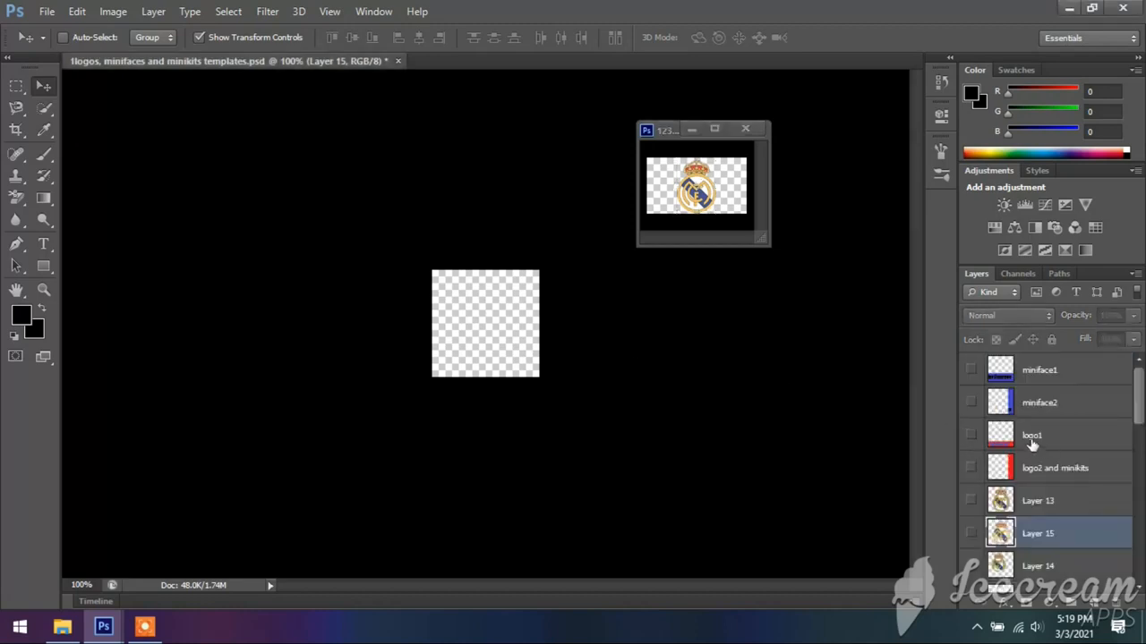
{"action": "left_click", "coordinate": [971, 435]}
{"action": "left_click", "coordinate": [972, 468]}
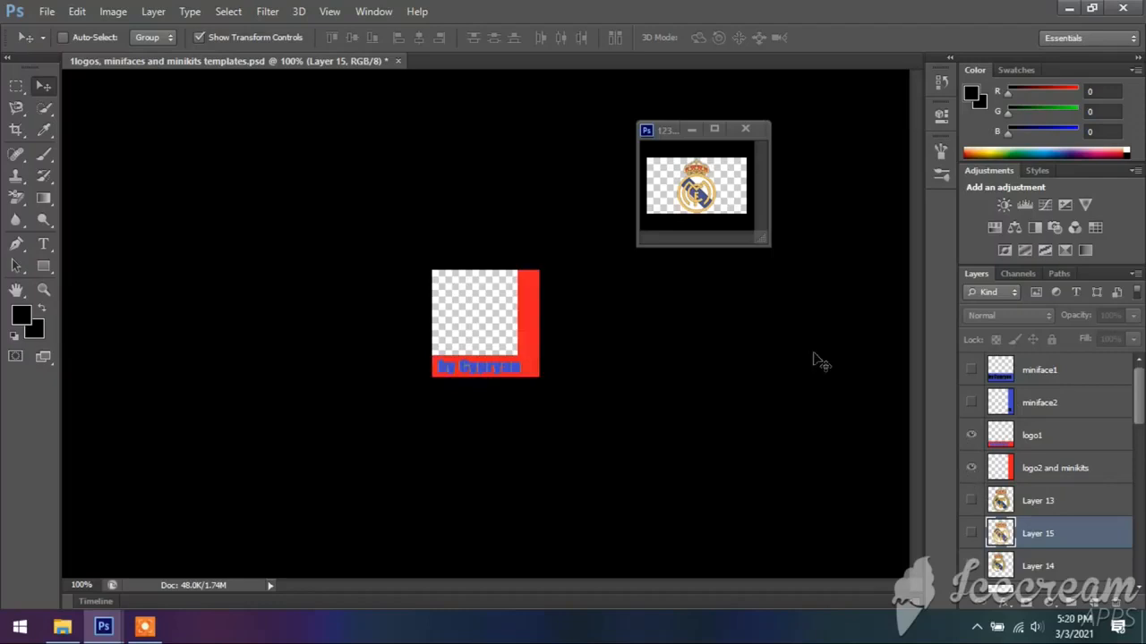
{"action": "left_click", "coordinate": [698, 173]}
{"action": "left_click_drag", "start_coordinate": [698, 173], "coordinate": [474, 295]}
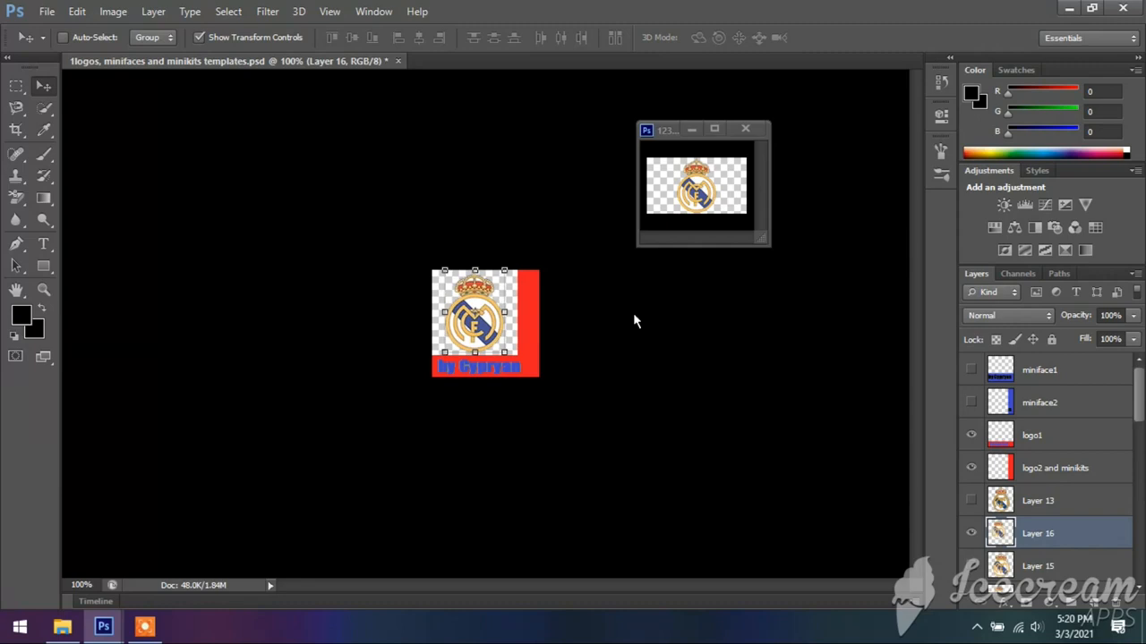
{"action": "left_click", "coordinate": [16, 85]}
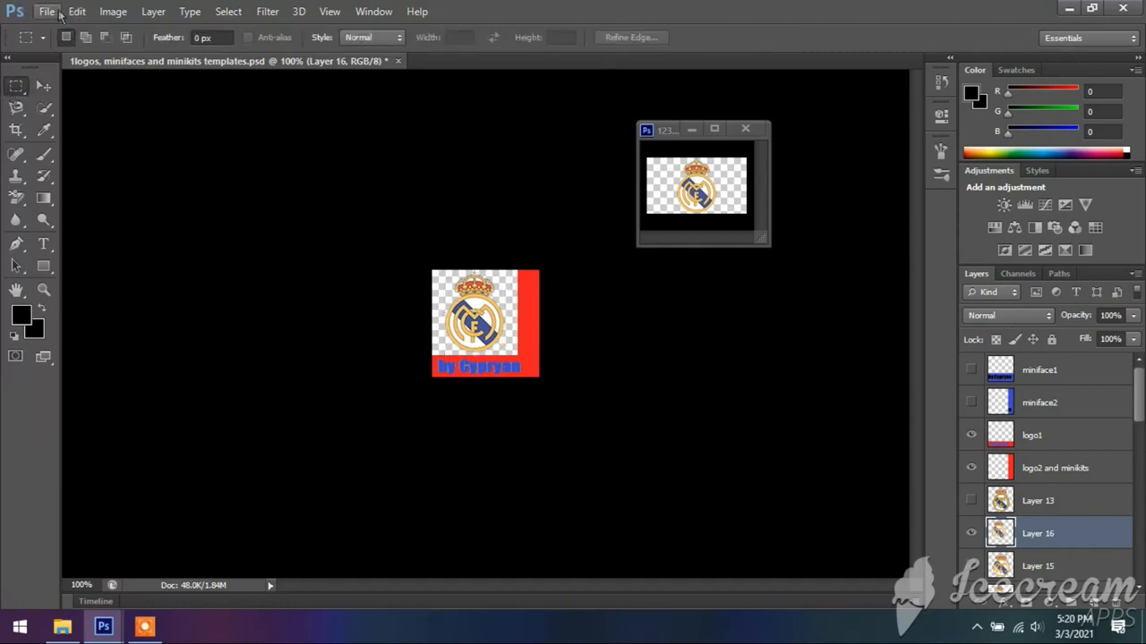
{"action": "left_click", "coordinate": [46, 12]}
{"action": "left_click", "coordinate": [96, 214]}
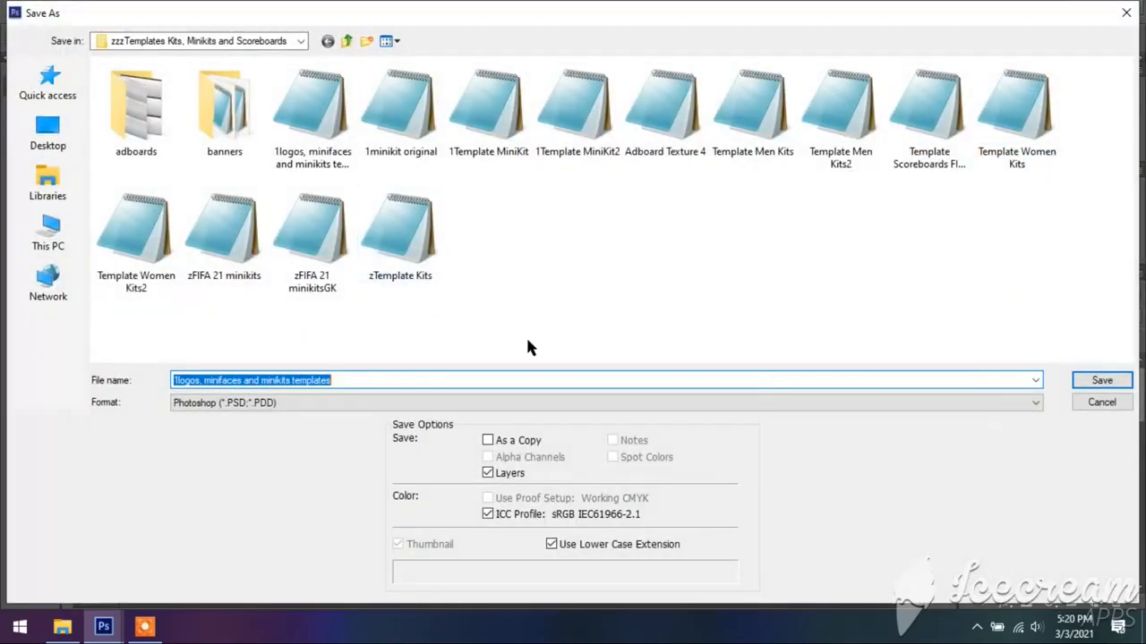
{"action": "left_click", "coordinate": [1037, 403]}
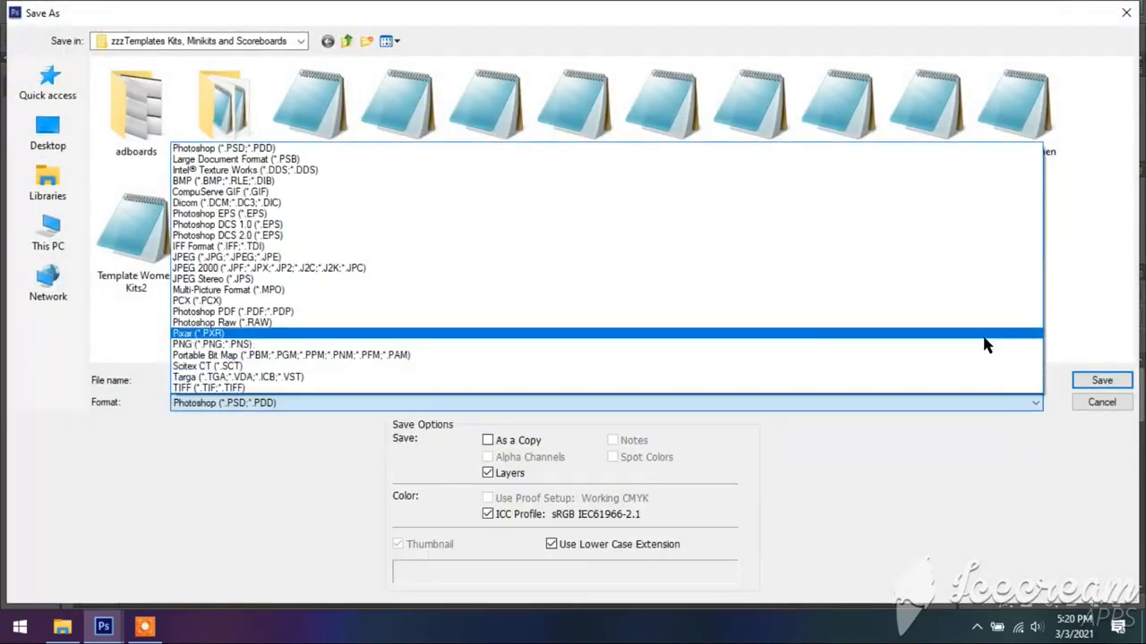
{"action": "left_click", "coordinate": [985, 343]}
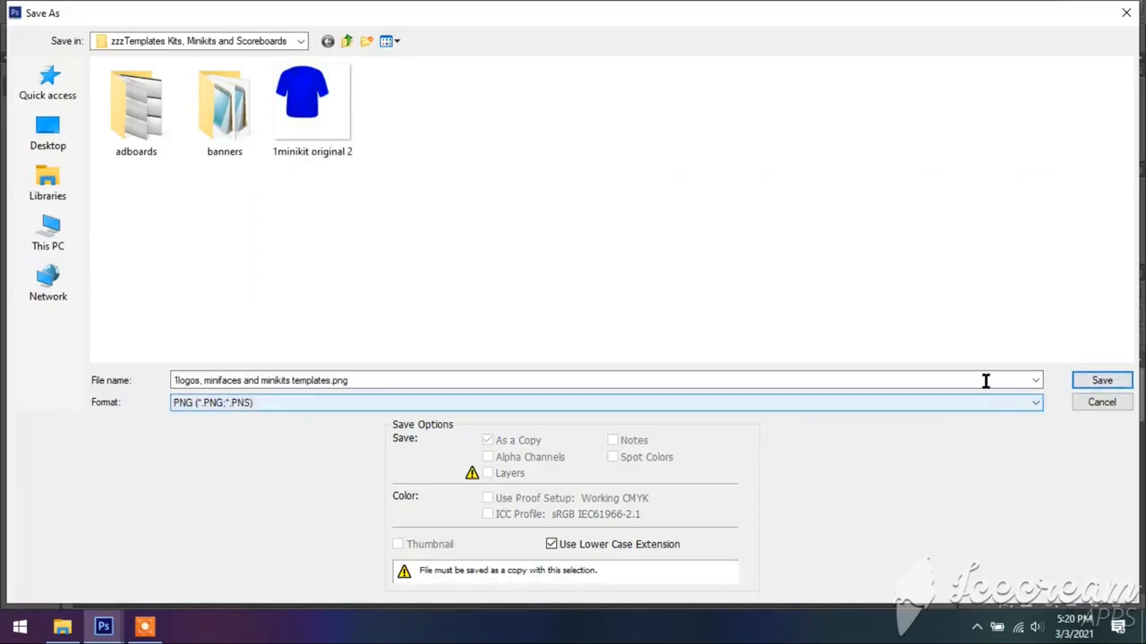
{"action": "left_click", "coordinate": [1101, 405]}
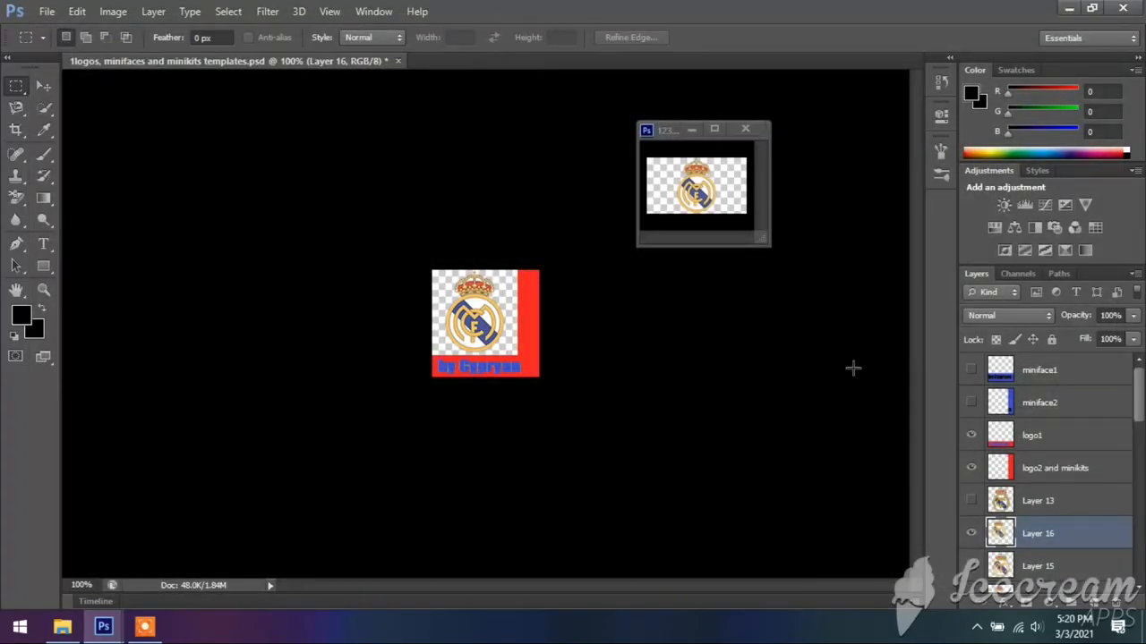
- Close 12345Real-Madrid.png without saving its changes, and open 151015745.png and Aissatou Tounkara.png from the Tutorials folder
{"action": "left_click", "coordinate": [750, 131]}
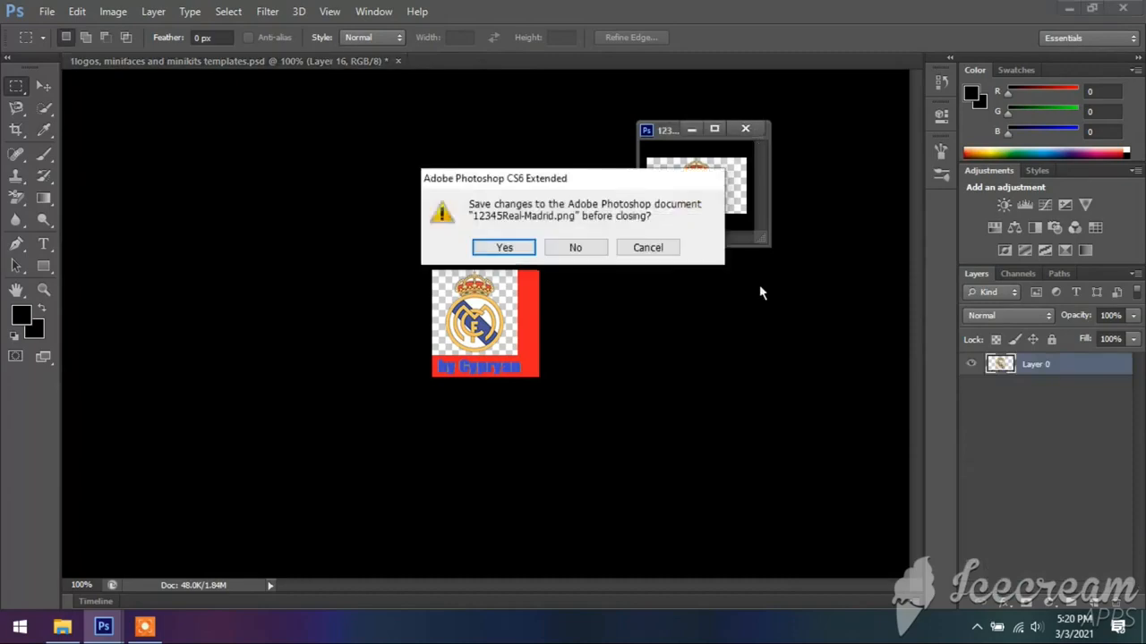
{"action": "left_click", "coordinate": [577, 247]}
{"action": "key", "text": "ctrl+o"}
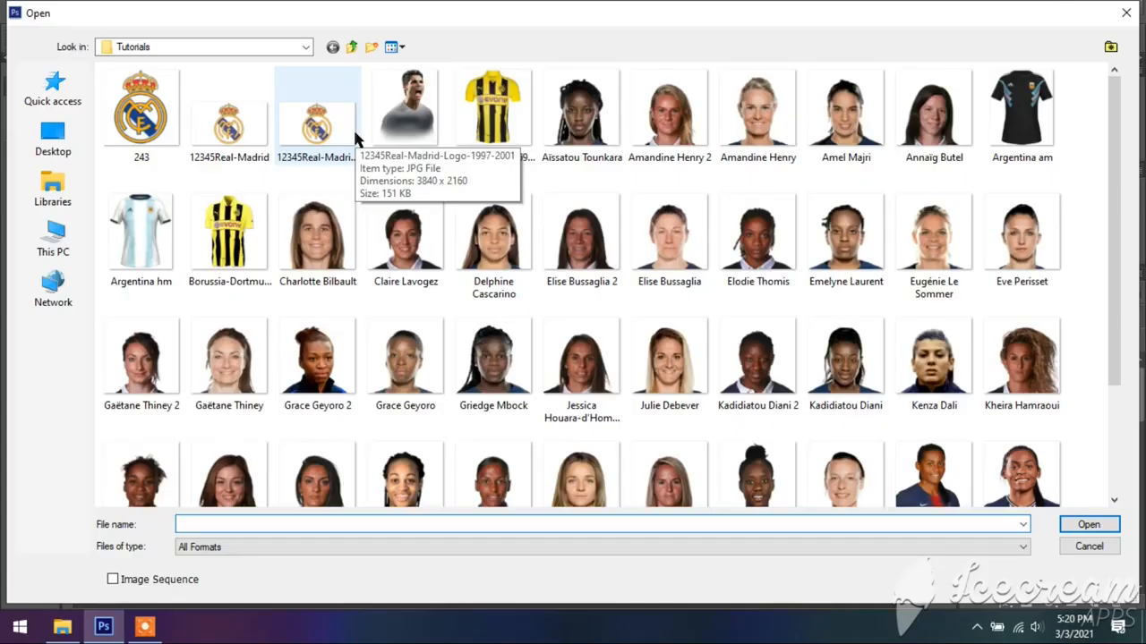
{"action": "left_click", "coordinate": [406, 111]}
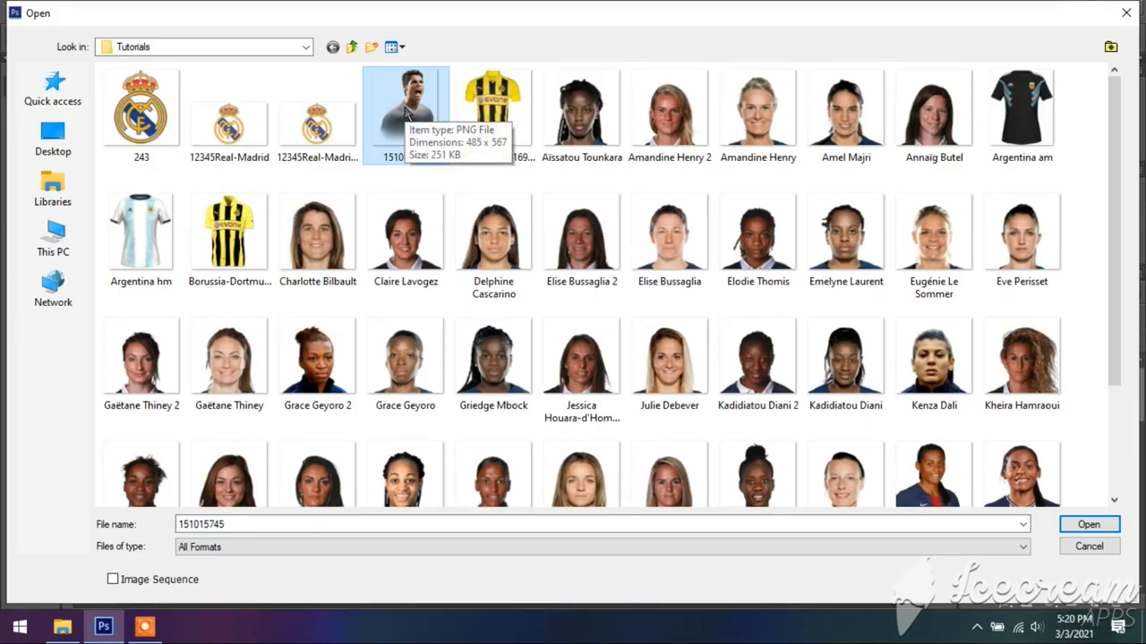
{"action": "left_click", "coordinate": [585, 111], "text": "ctrl"}
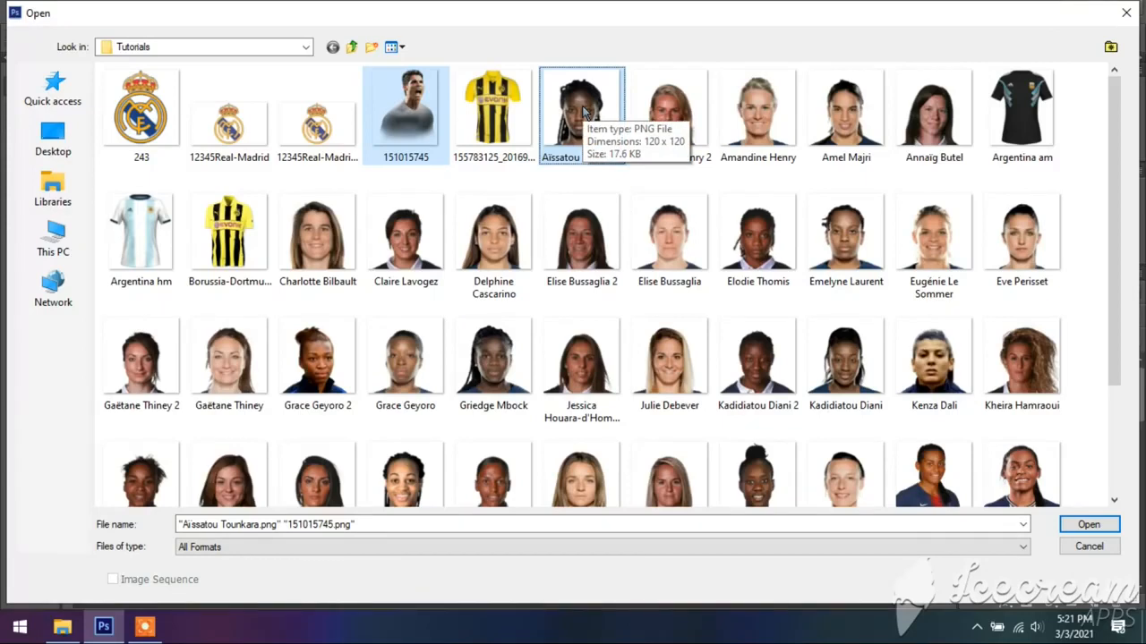
{"action": "left_click", "coordinate": [1088, 525]}
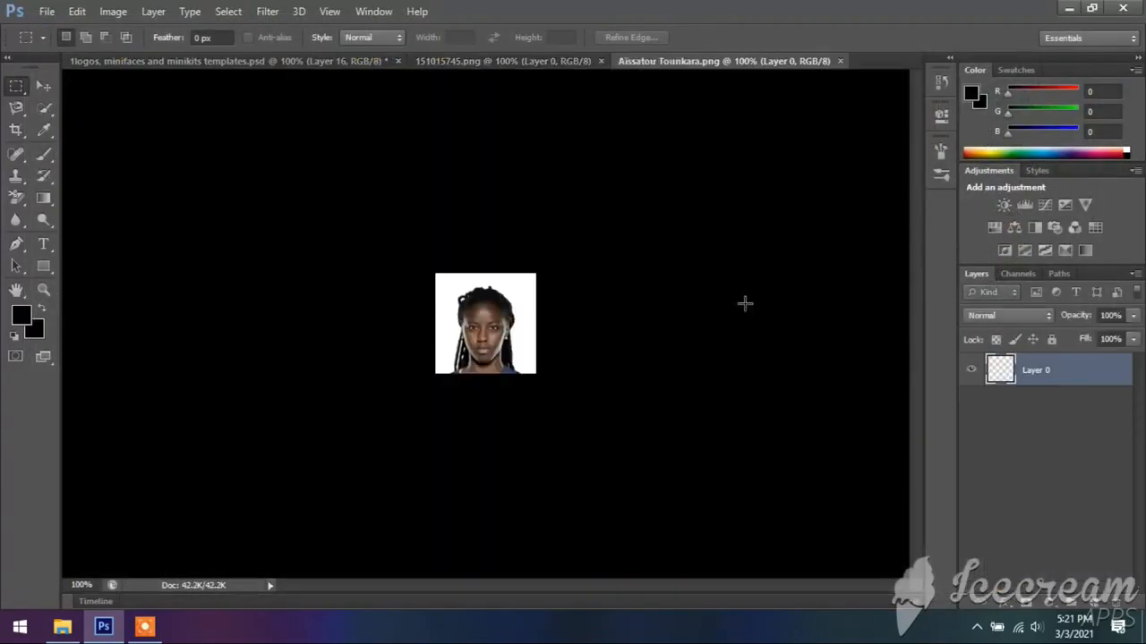
{"action": "left_click", "coordinate": [477, 67]}
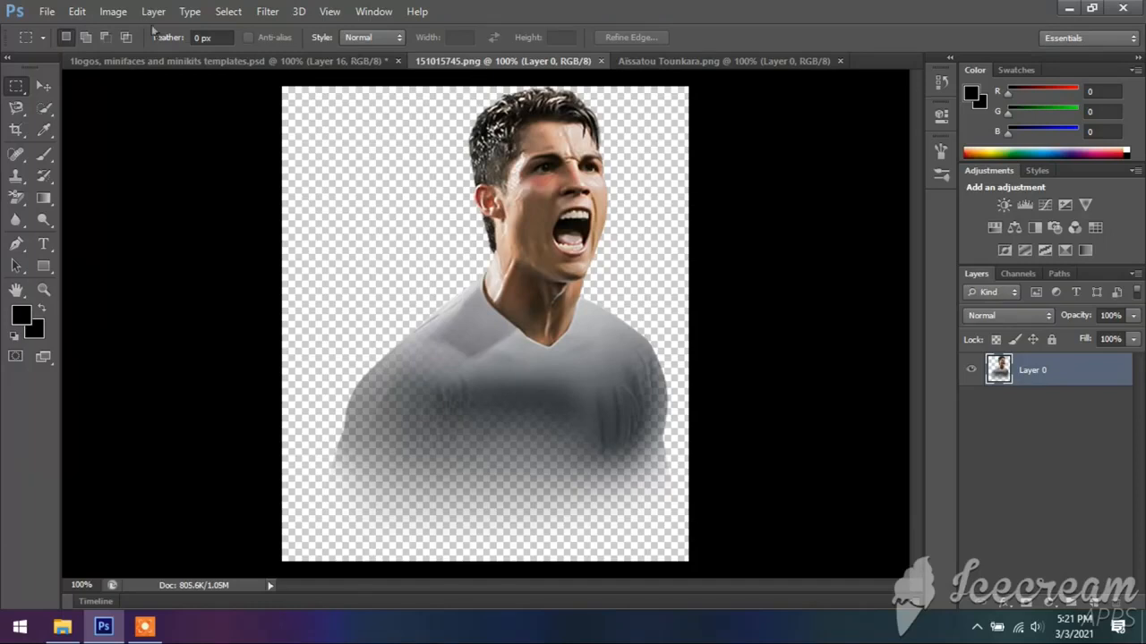
- Resize 151015745.png to a width of 100 pixels with proportions constrained
{"action": "left_click", "coordinate": [113, 12]}
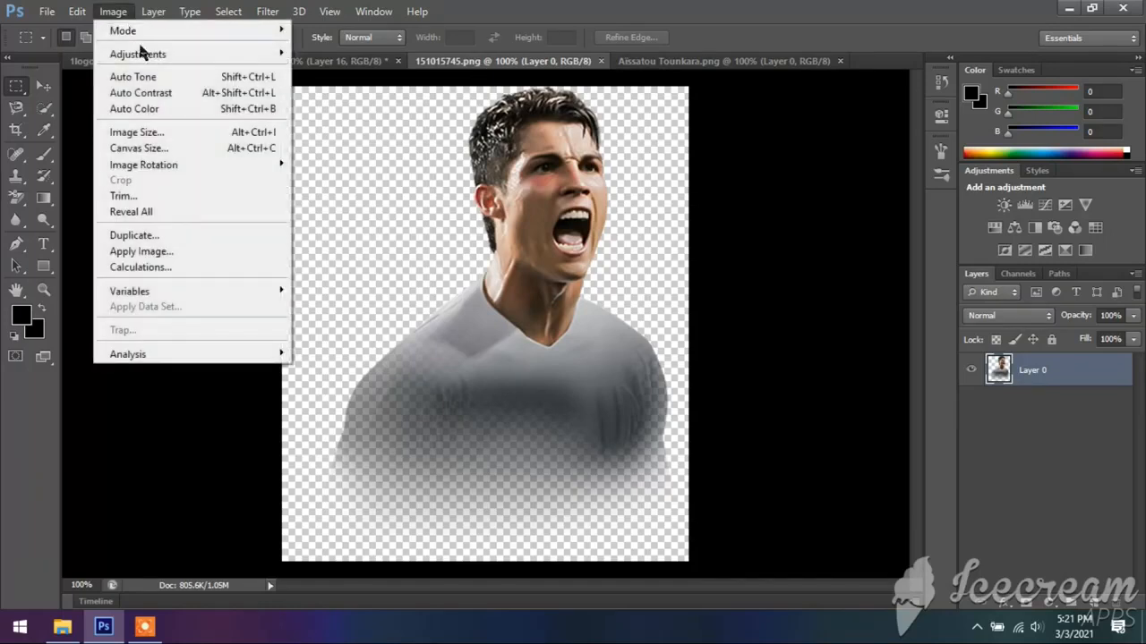
{"action": "left_click", "coordinate": [149, 142]}
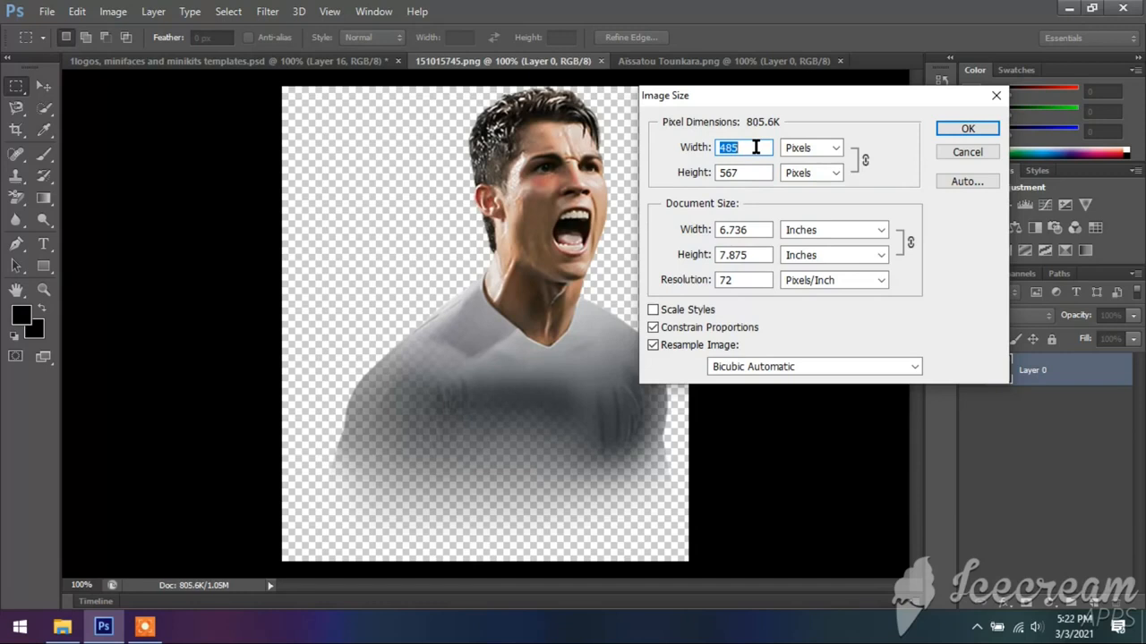
{"action": "type", "text": "100"}
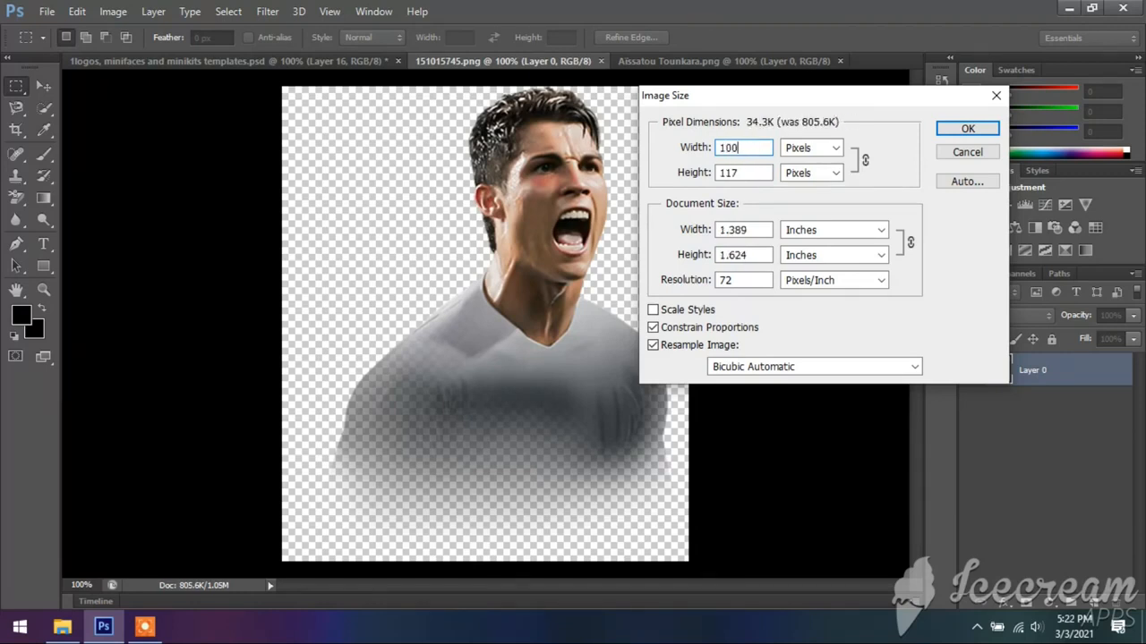
{"action": "left_click", "coordinate": [701, 151]}
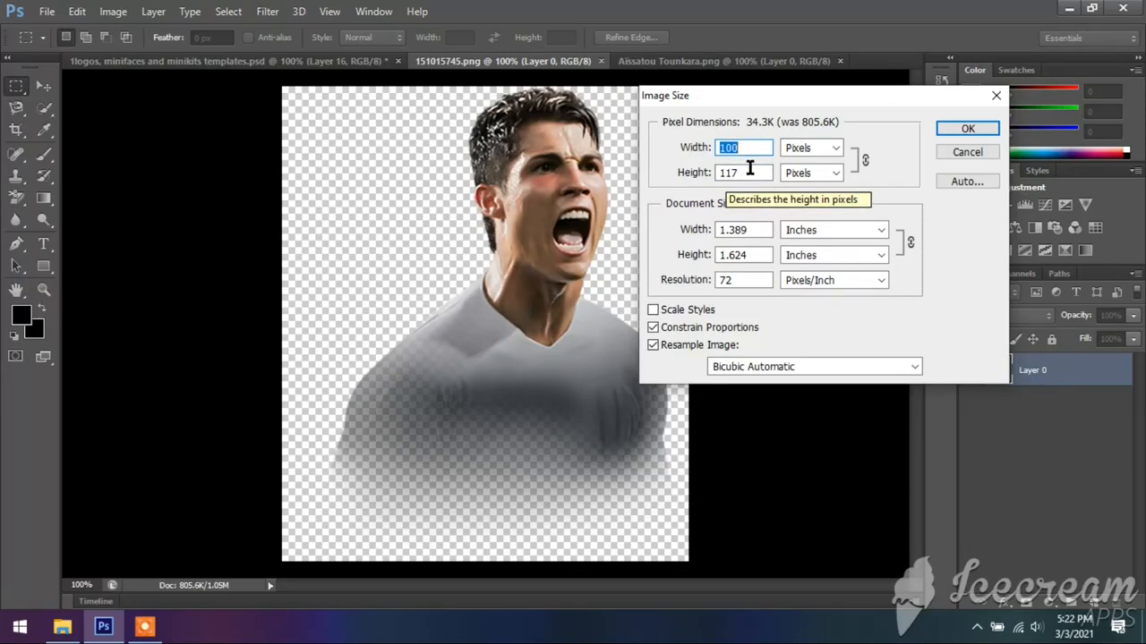
{"action": "left_click", "coordinate": [961, 129]}
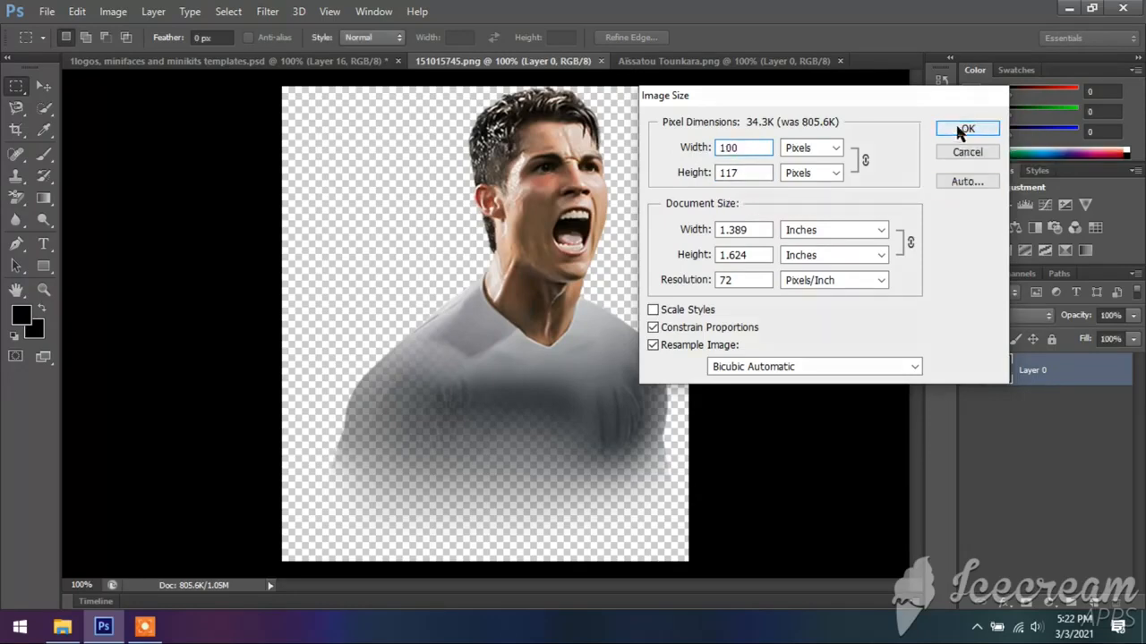
- Float the 151015745.png window beside the template and copy its player portrait onto the template canvas, discarding any pending transform
{"action": "left_click", "coordinate": [329, 11]}
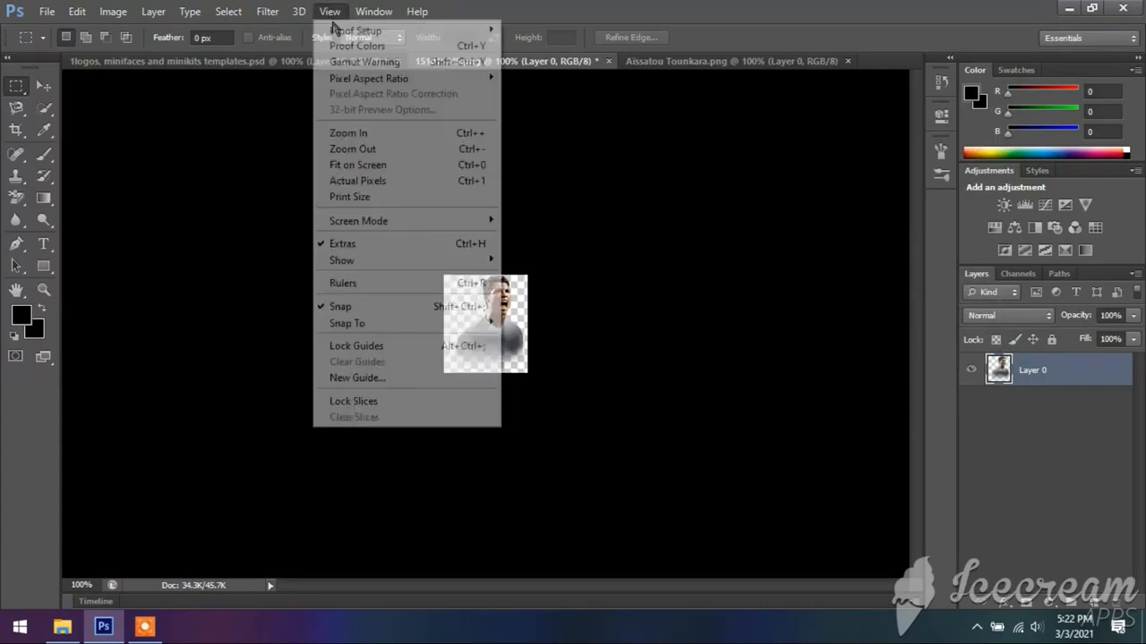
{"action": "left_click", "coordinate": [367, 133]}
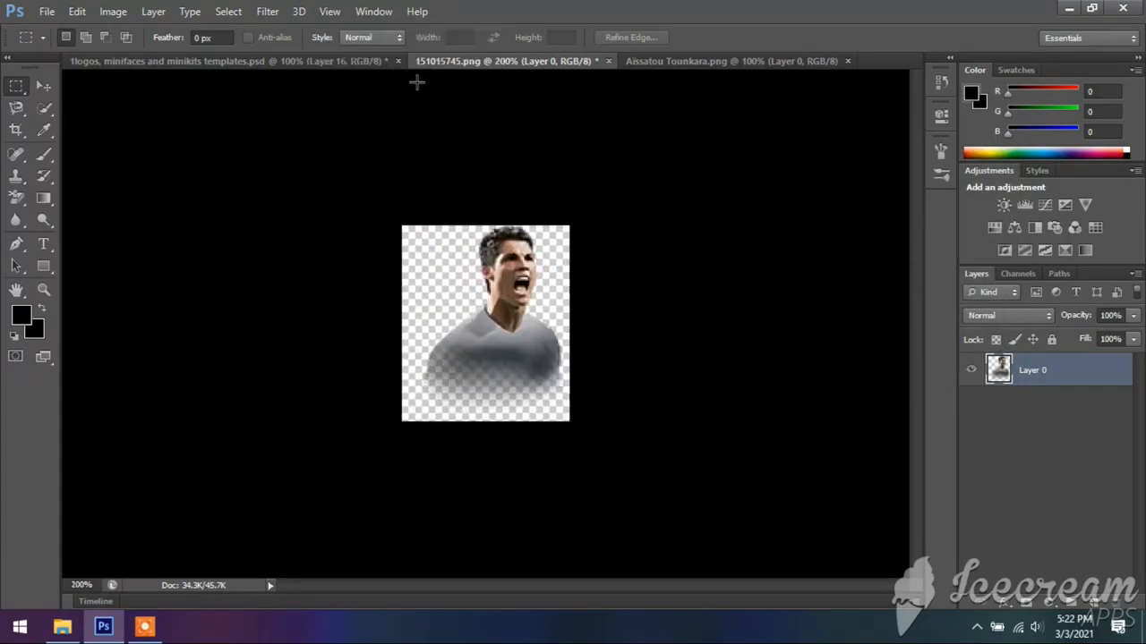
{"action": "left_click_drag", "start_coordinate": [455, 63], "coordinate": [669, 110]}
{"action": "left_click", "coordinate": [43, 85]}
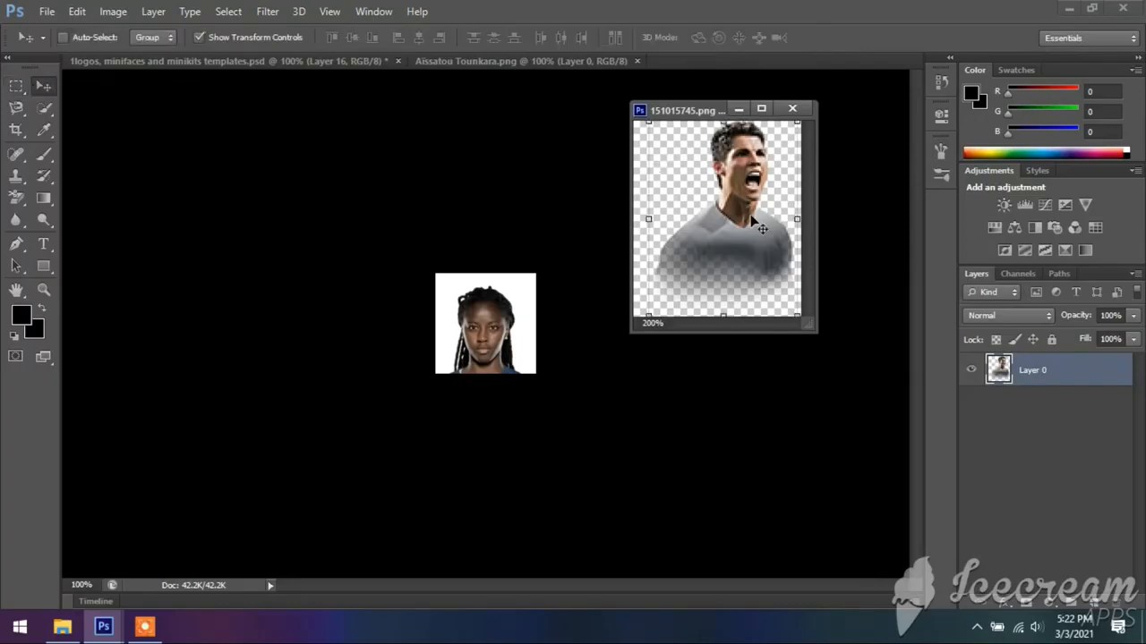
{"action": "left_click", "coordinate": [291, 63]}
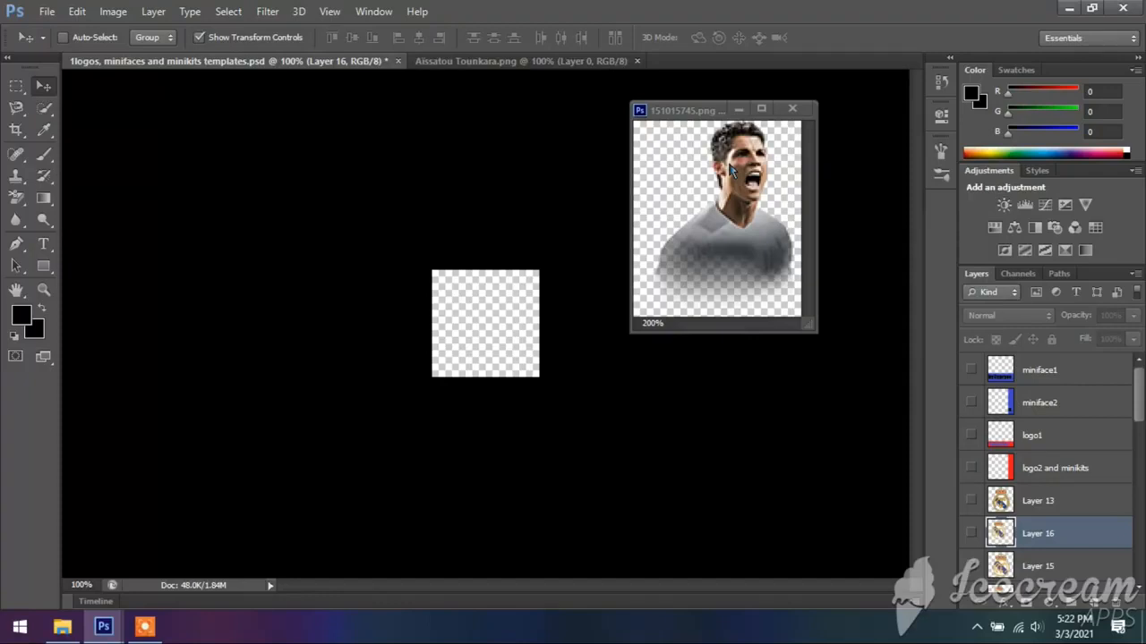
{"action": "left_click", "coordinate": [730, 171]}
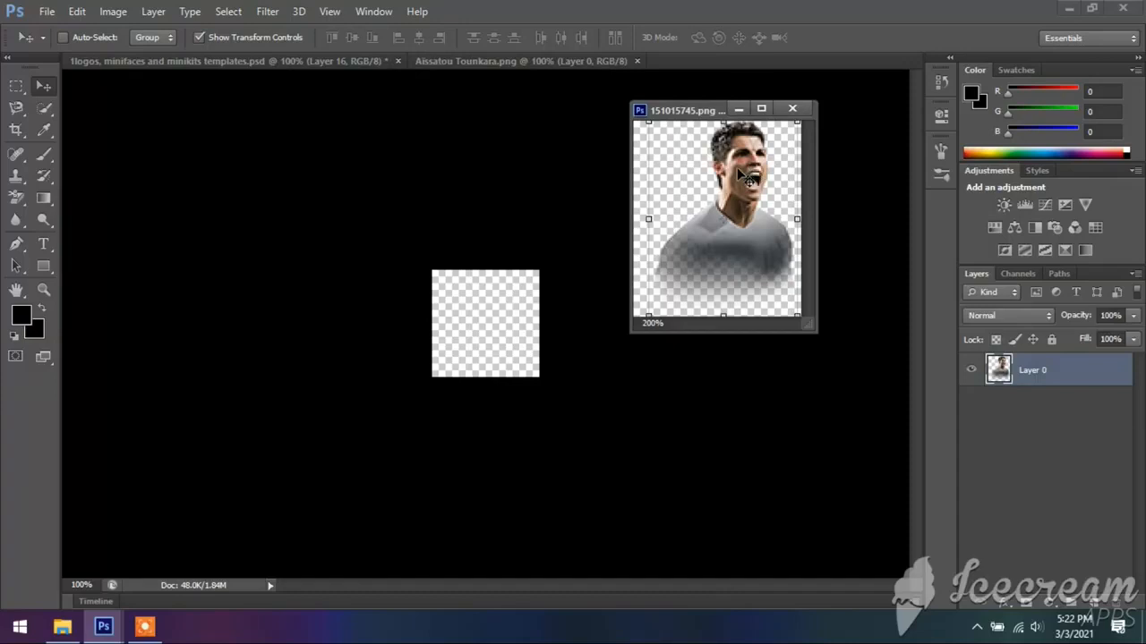
{"action": "left_click_drag", "start_coordinate": [742, 176], "coordinate": [521, 279]}
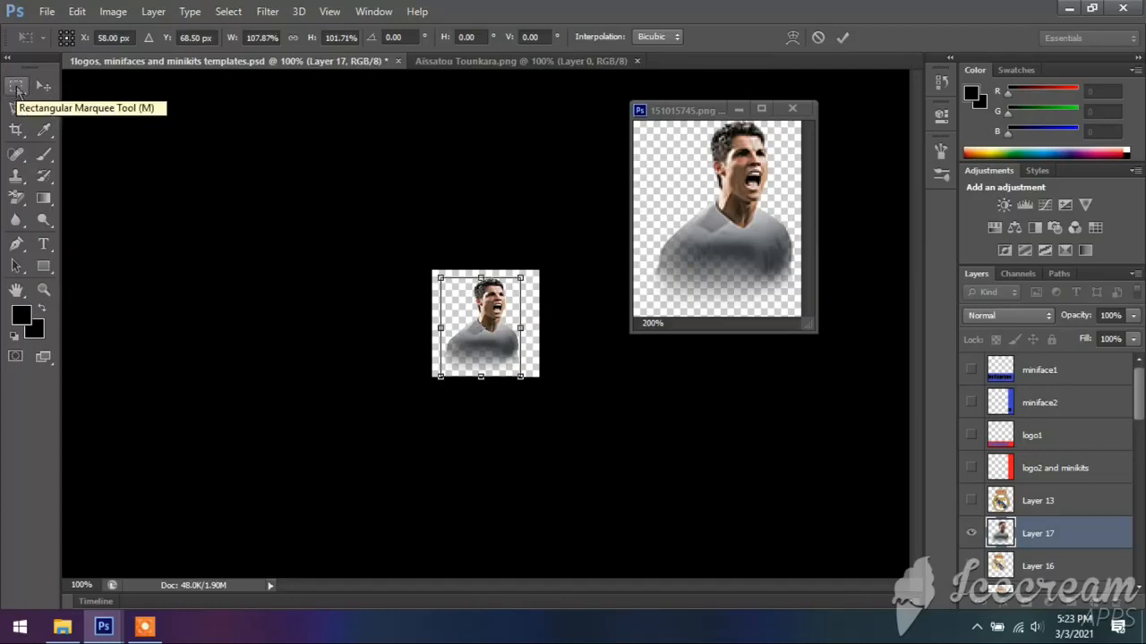
{"action": "left_click", "coordinate": [17, 89]}
{"action": "left_click", "coordinate": [673, 251]}
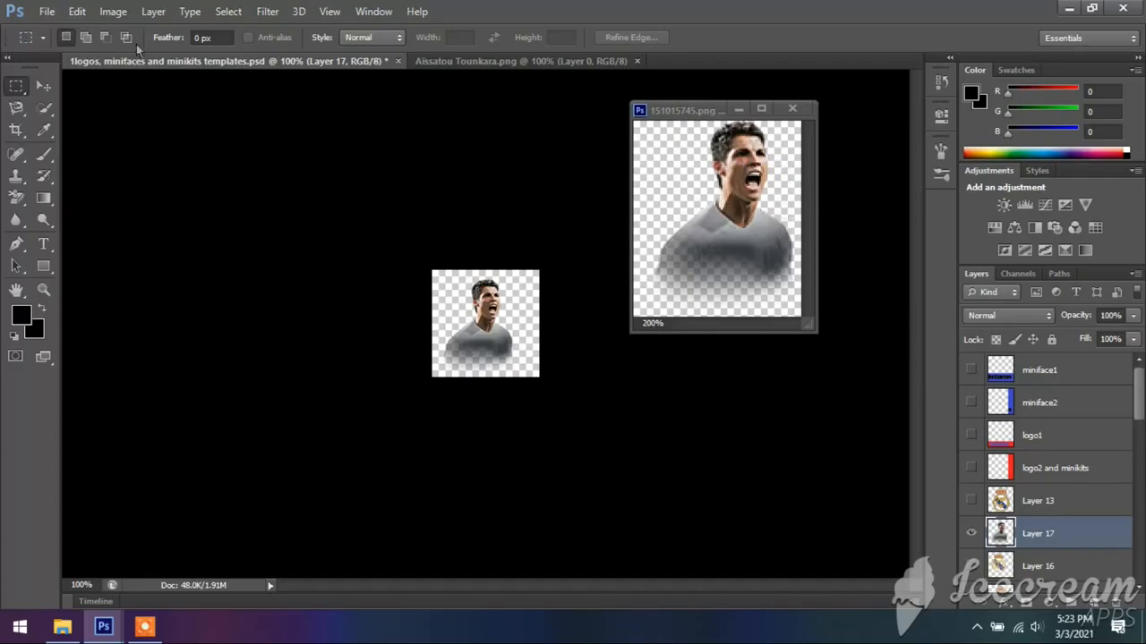
{"action": "left_click", "coordinate": [113, 12]}
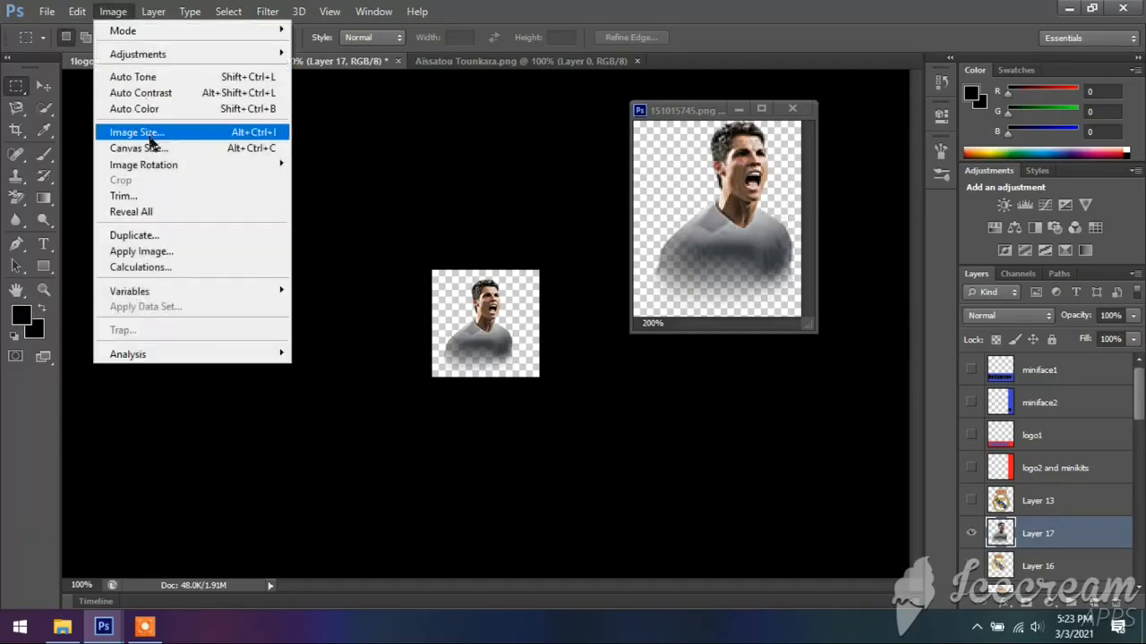
{"action": "left_click", "coordinate": [501, 183]}
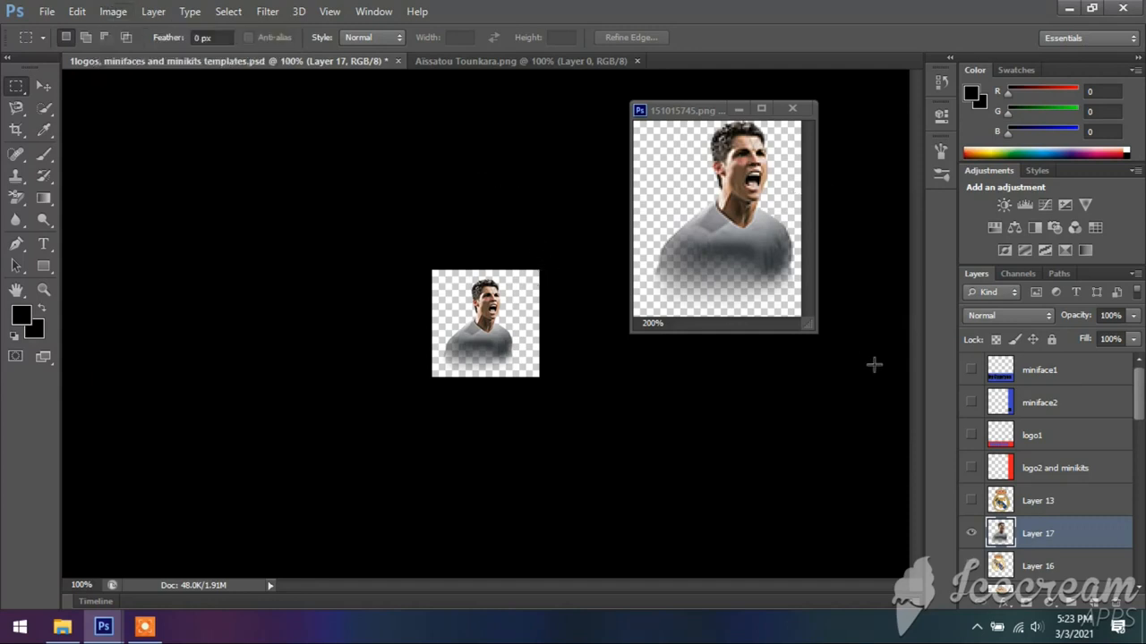
- Move the player portrait up to the canvas's upper edge and show the miniface1 and miniface2 layers
{"action": "left_click", "coordinate": [43, 85]}
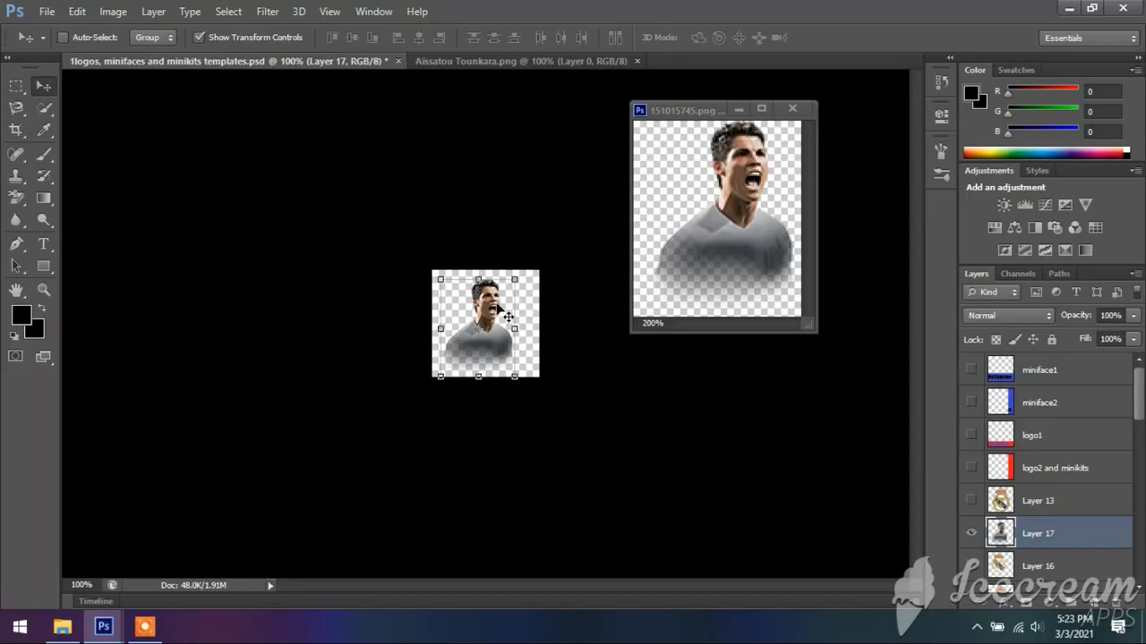
{"action": "left_click_drag", "start_coordinate": [507, 313], "coordinate": [506, 304]}
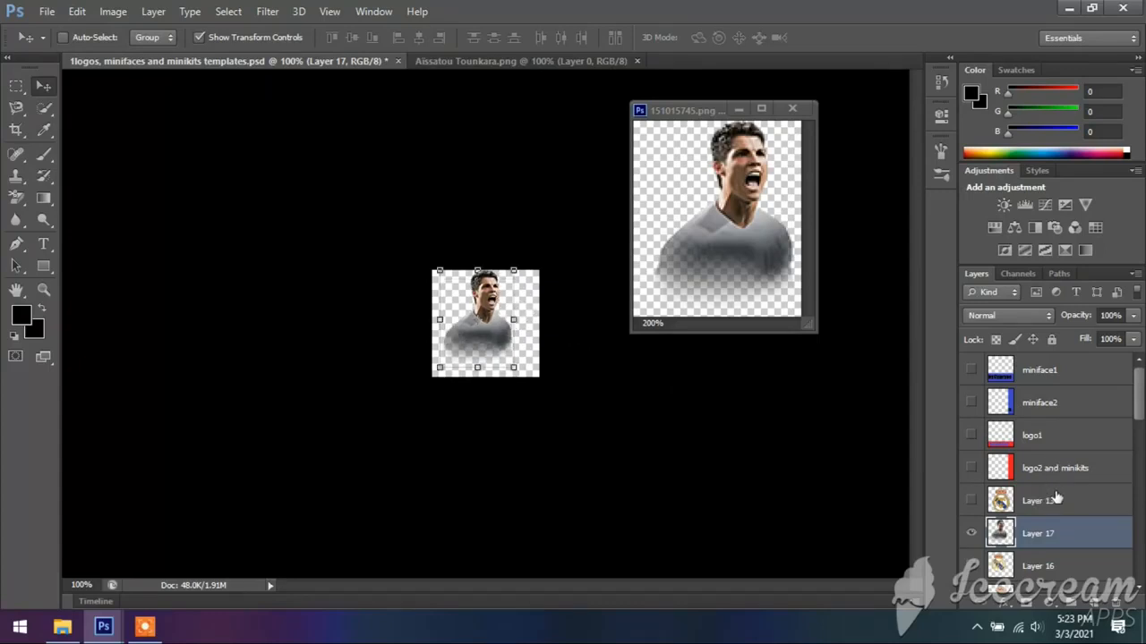
{"action": "left_click", "coordinate": [972, 372]}
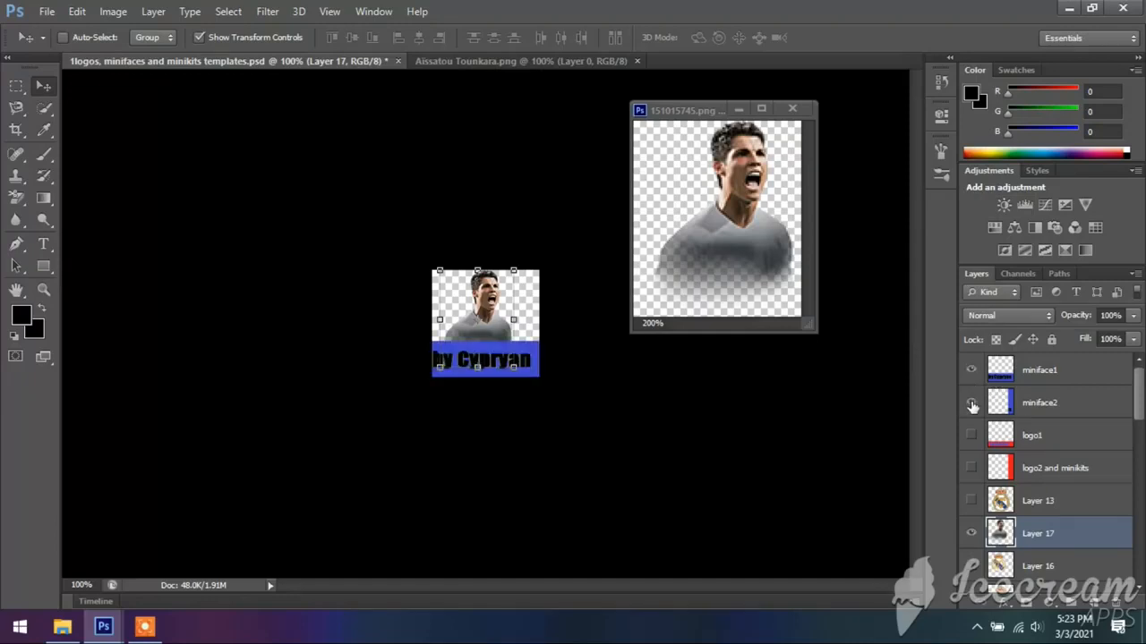
{"action": "left_click", "coordinate": [972, 403]}
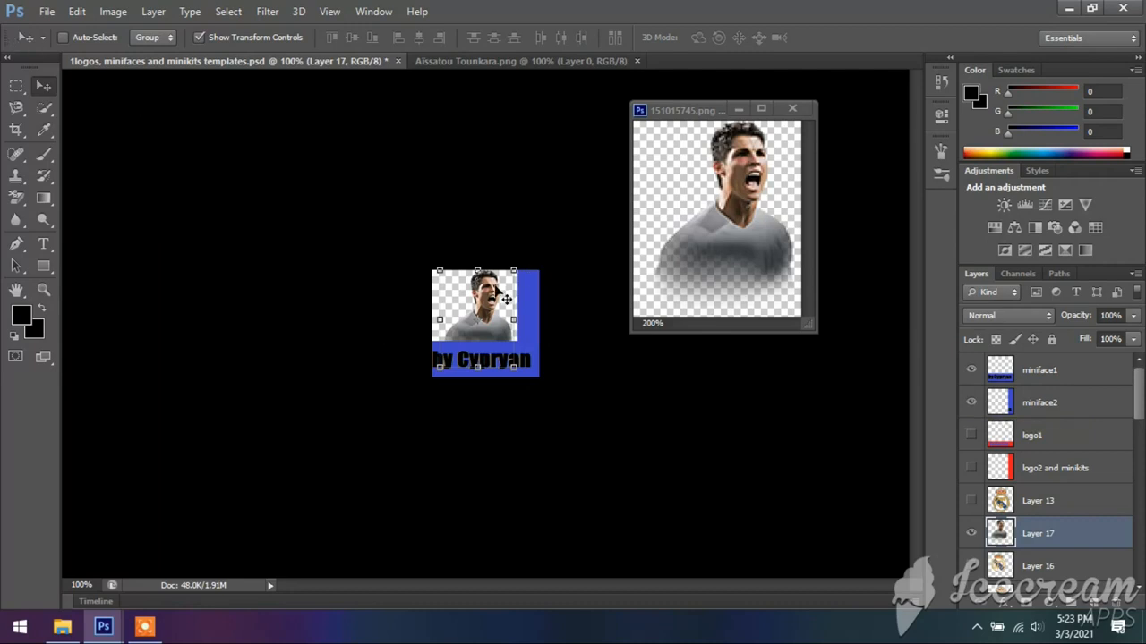
- Nudge the portrait on Layer 17 left and slightly down within the transparent area inside the blue borders
{"action": "key", "text": "Left"}
{"action": "key", "text": "Left"}
{"action": "key", "text": "Left"}
{"action": "key", "text": "Left"}
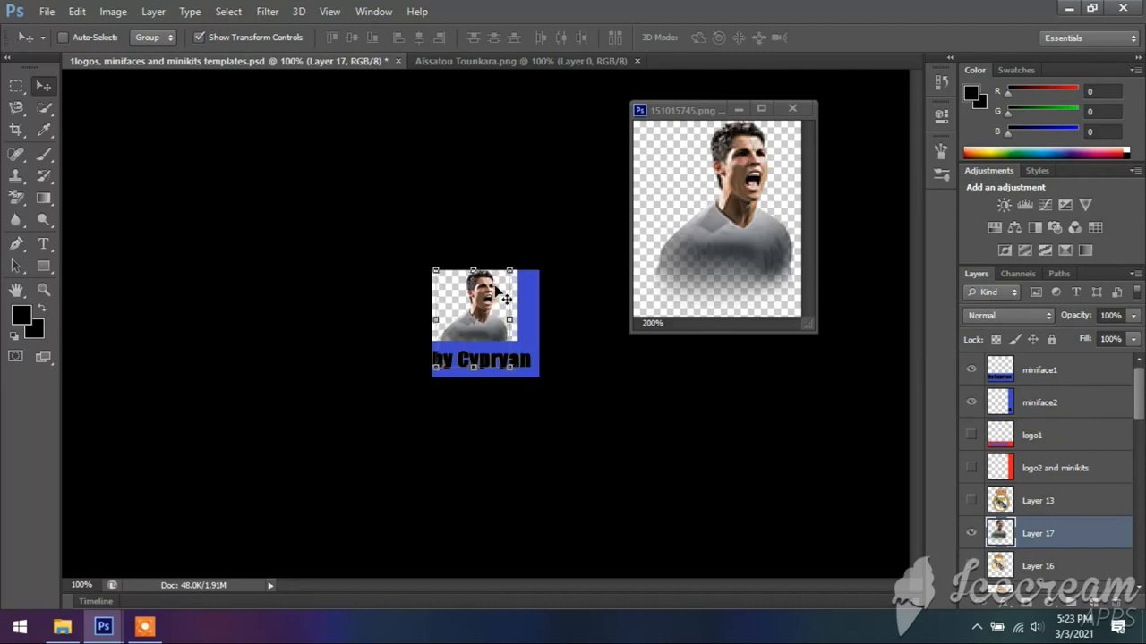
{"action": "key", "text": "Left"}
{"action": "key", "text": "Left"}
{"action": "key", "text": "Left"}
{"action": "key", "text": "Left"}
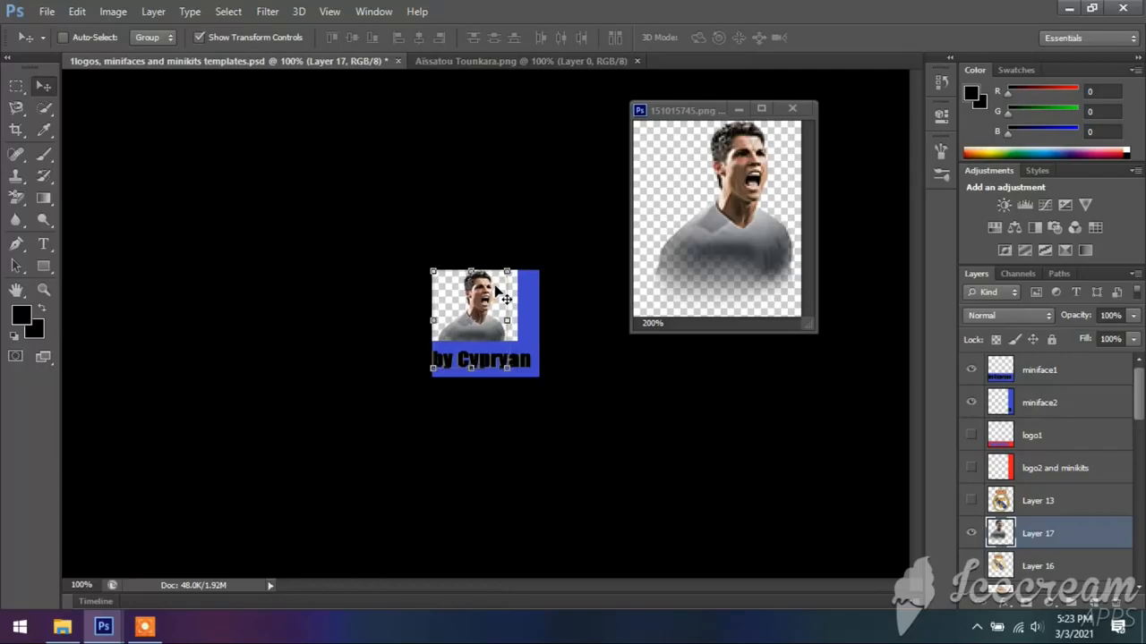
{"action": "key", "text": "Down"}
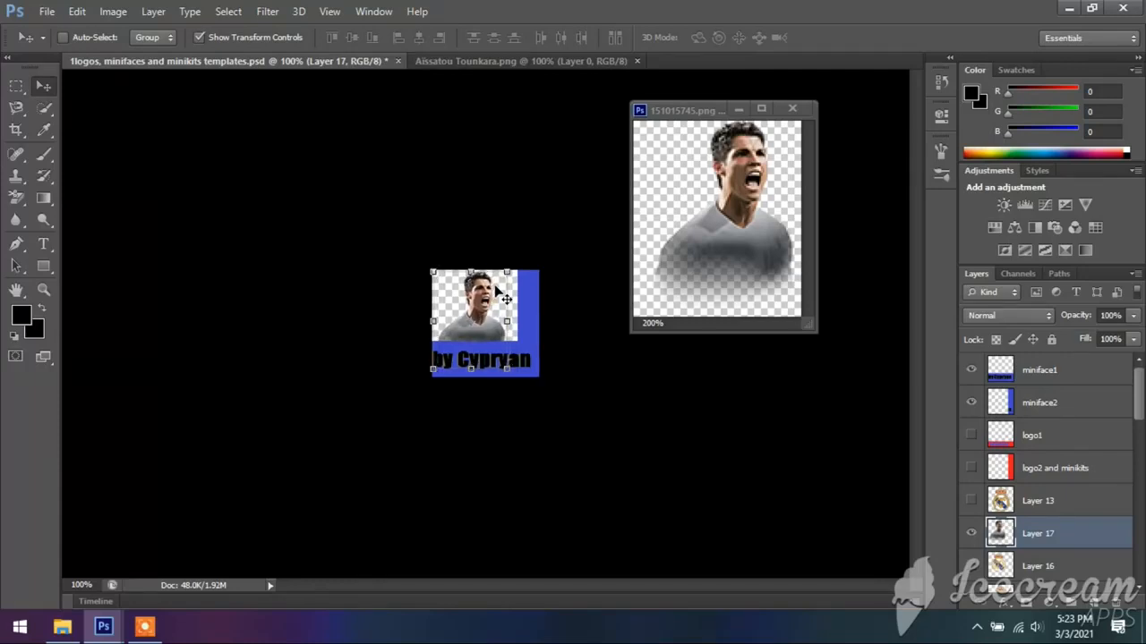
{"action": "key", "text": "Left"}
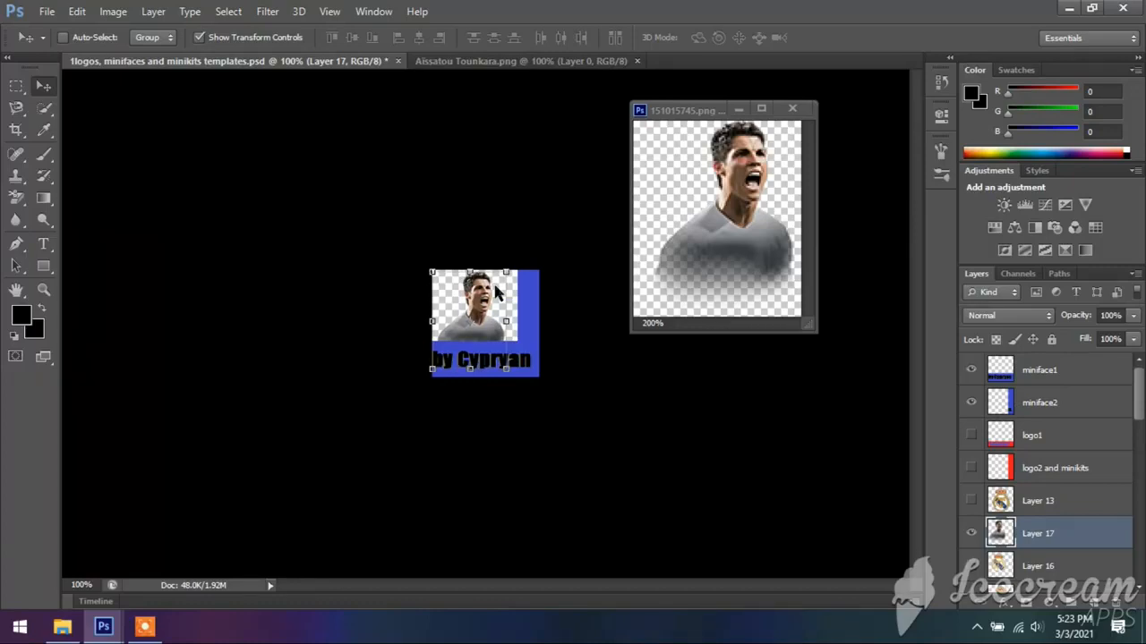
{"action": "key", "text": "Down"}
{"action": "key", "text": "Left"}
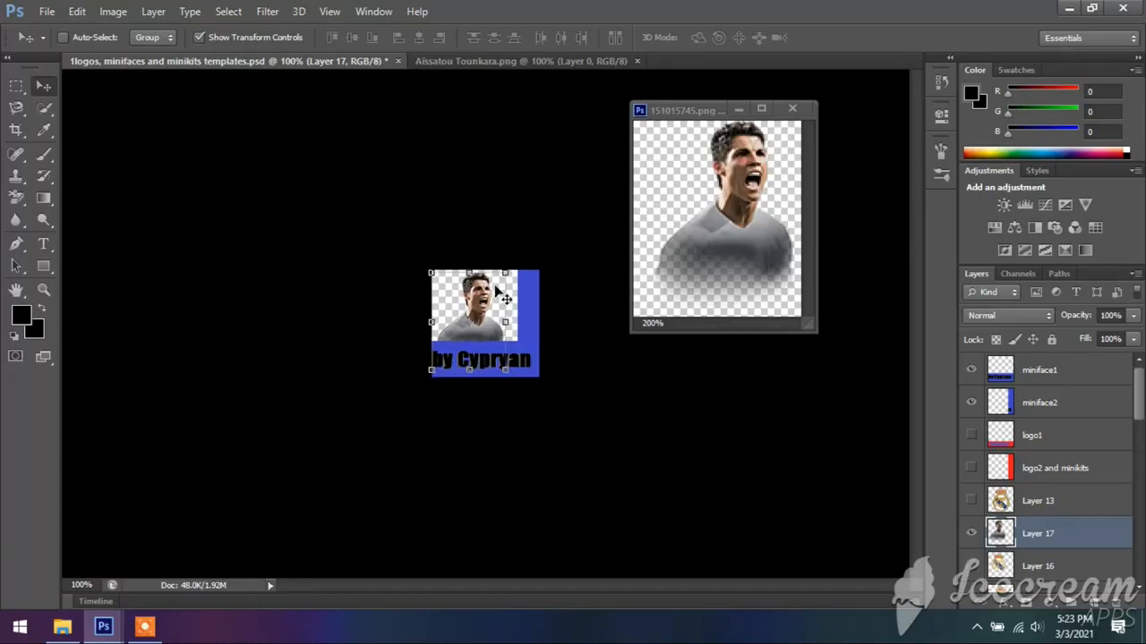
{"action": "key", "text": "Down"}
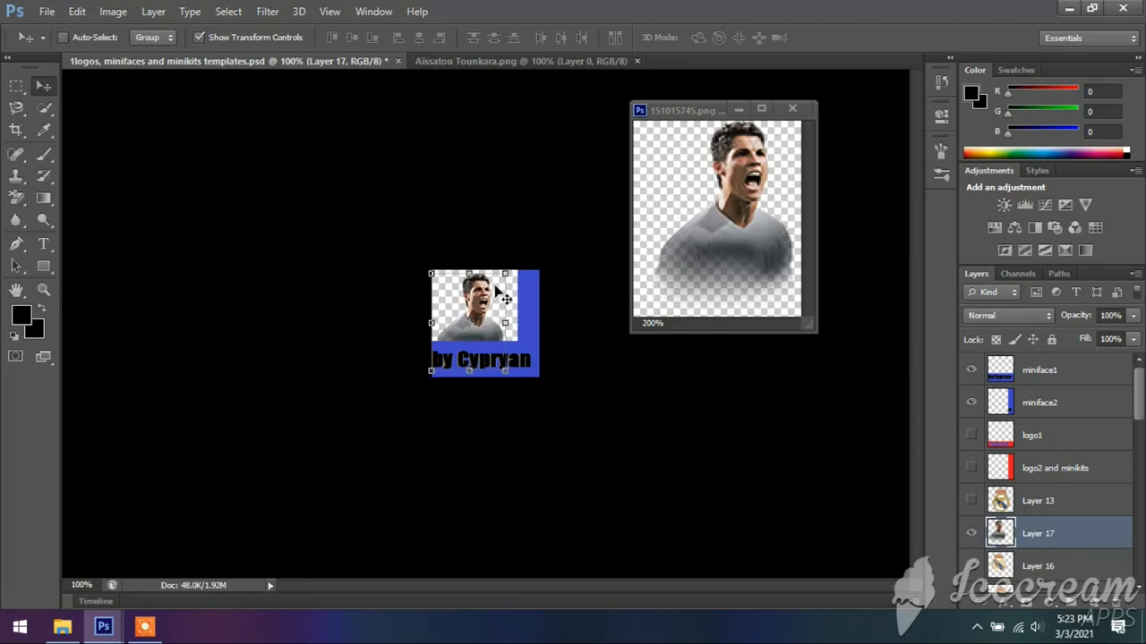
{"action": "key", "text": "Right"}
{"action": "key", "text": "Right"}
{"action": "key", "text": "Up"}
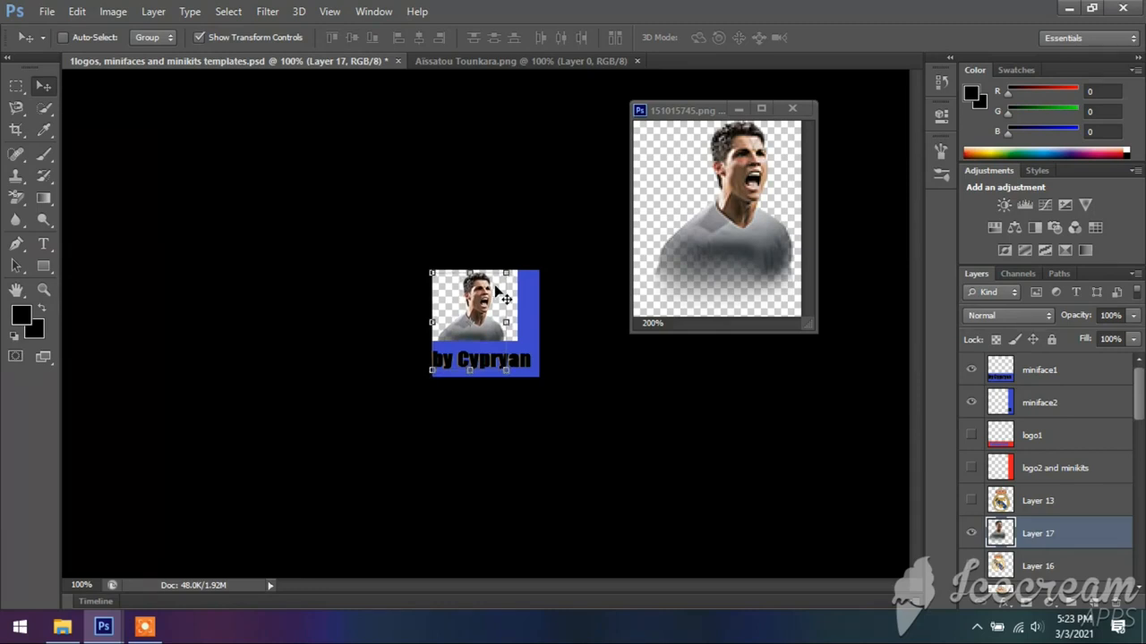
{"action": "key", "text": "Up"}
{"action": "key", "text": "Down"}
{"action": "key", "text": "Right"}
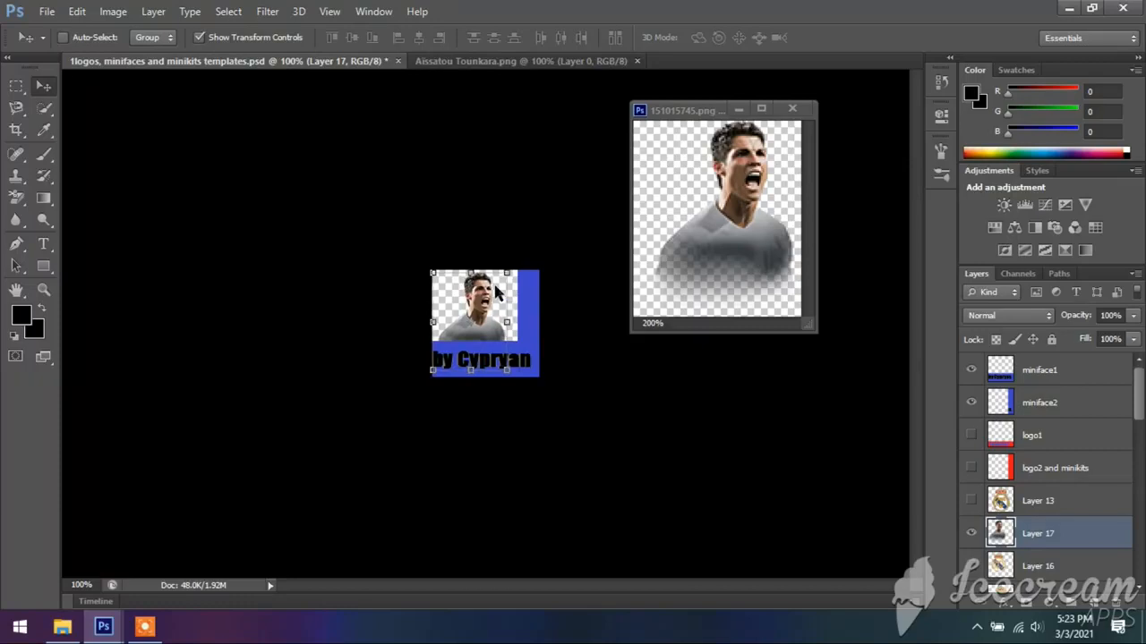
{"action": "left_click", "coordinate": [16, 86]}
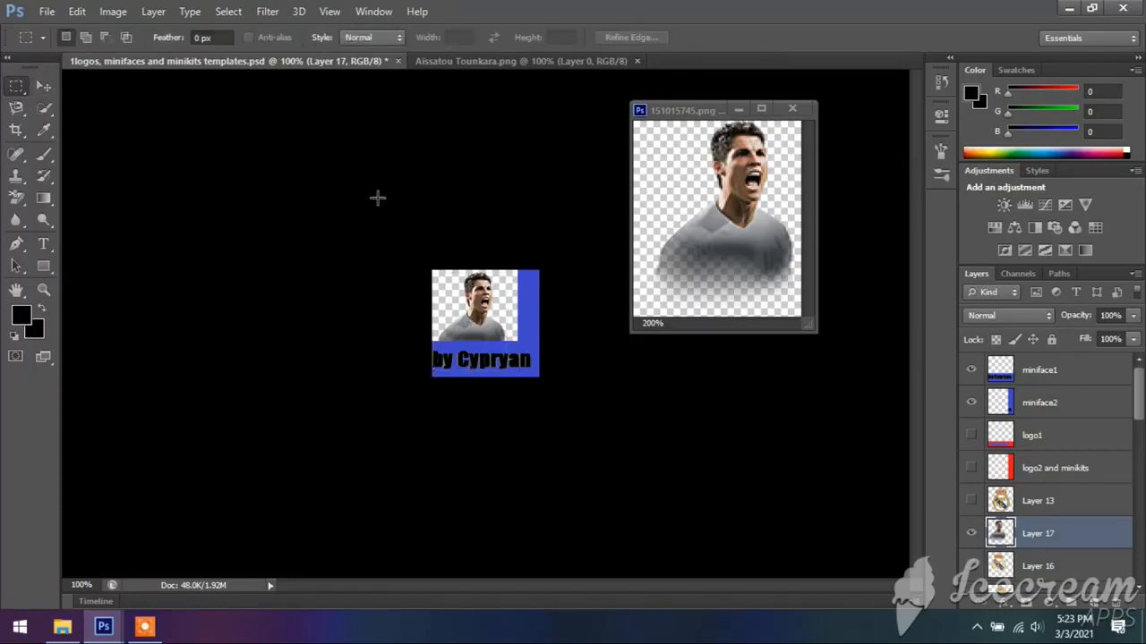
- Check the portrait without the blue borders by hiding the miniface1 and miniface2 layers, and show both again
{"action": "left_click", "coordinate": [49, 12]}
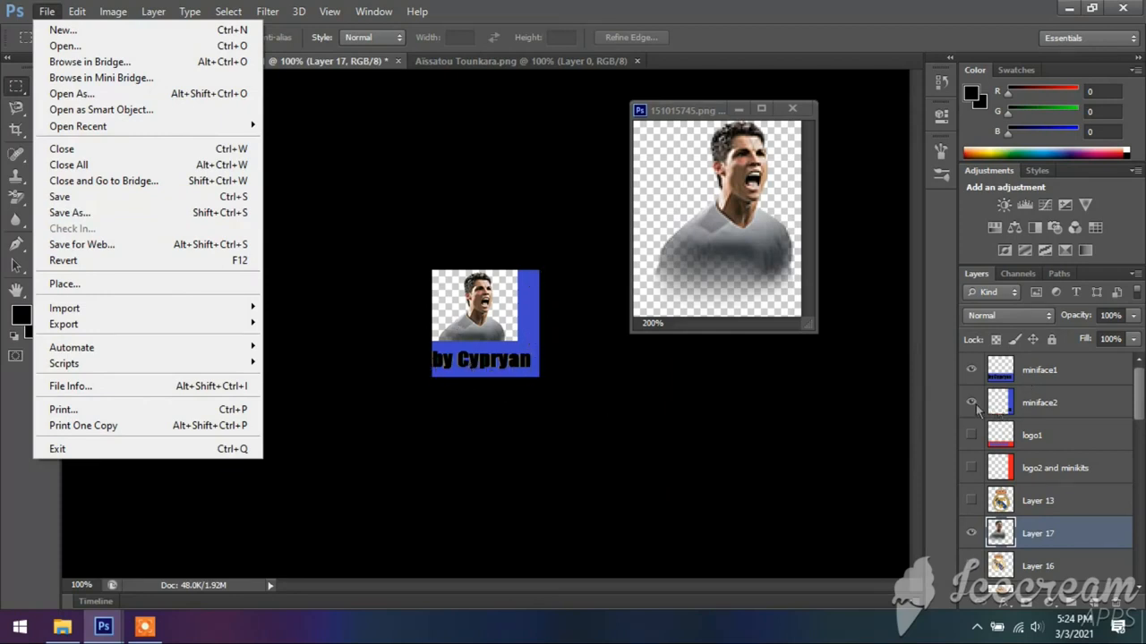
{"action": "left_click", "coordinate": [557, 248]}
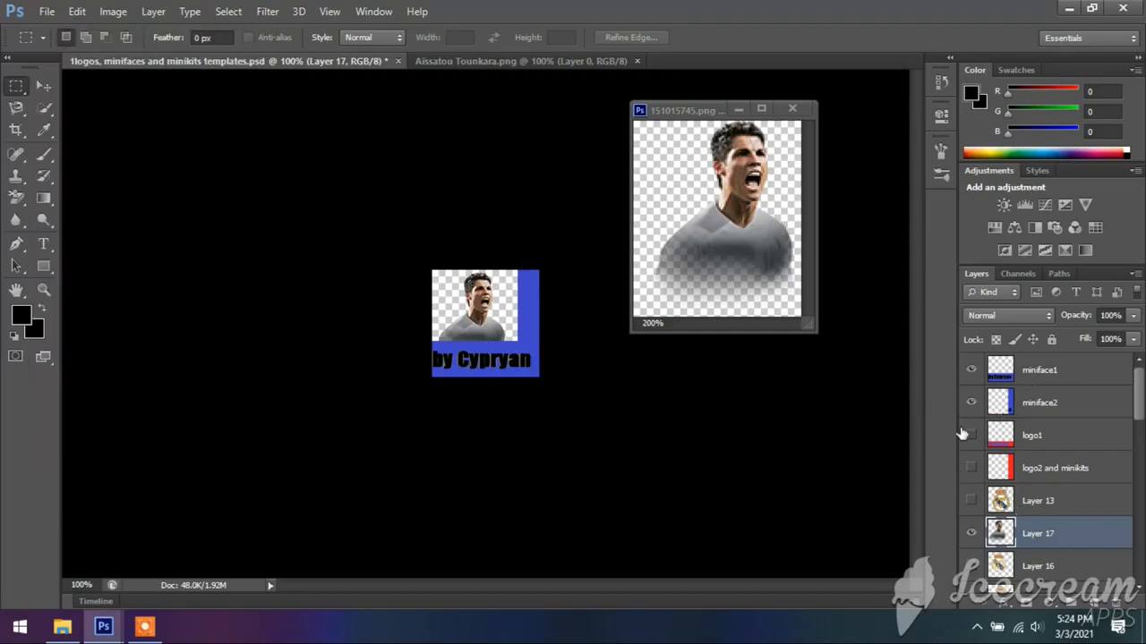
{"action": "left_click", "coordinate": [972, 402]}
{"action": "left_click", "coordinate": [972, 370]}
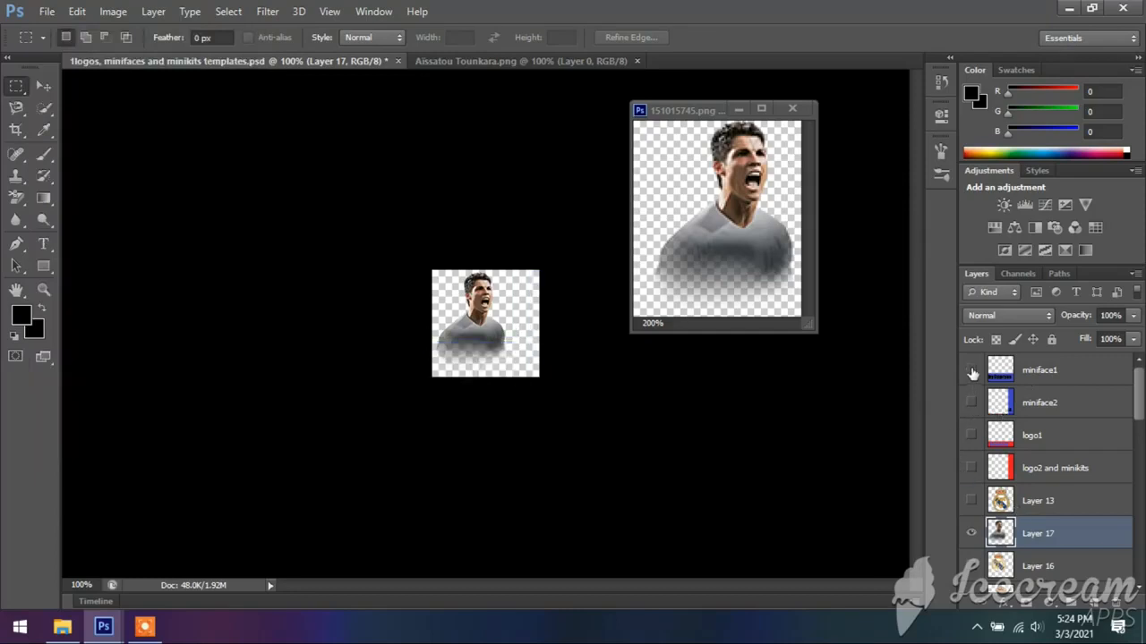
{"action": "left_click", "coordinate": [972, 370]}
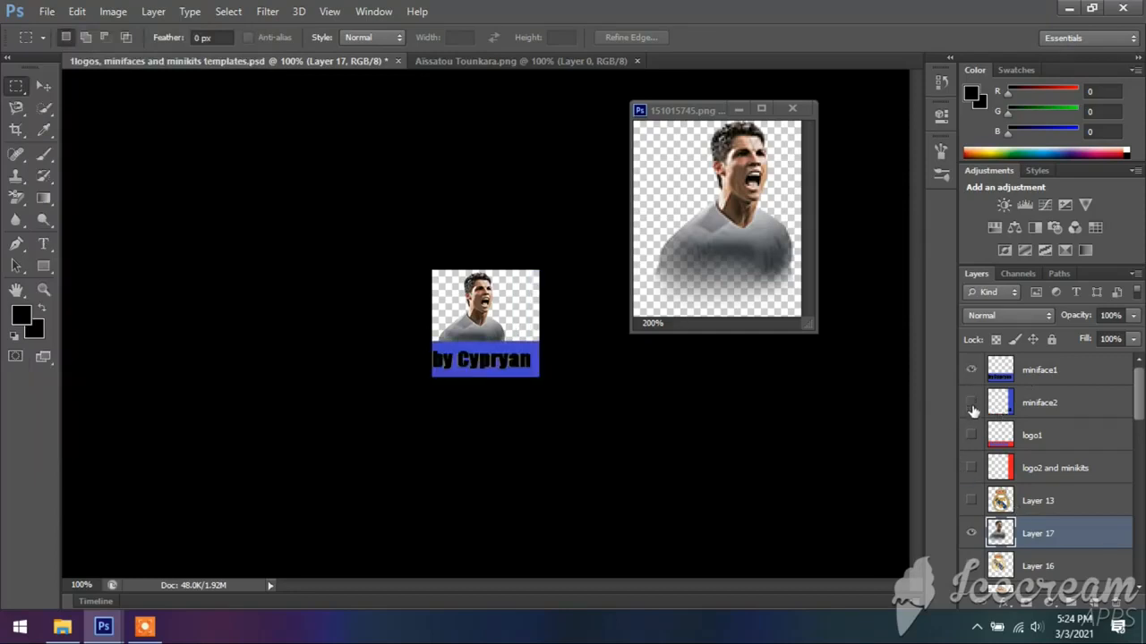
{"action": "left_click", "coordinate": [971, 402]}
{"action": "left_click", "coordinate": [47, 11]}
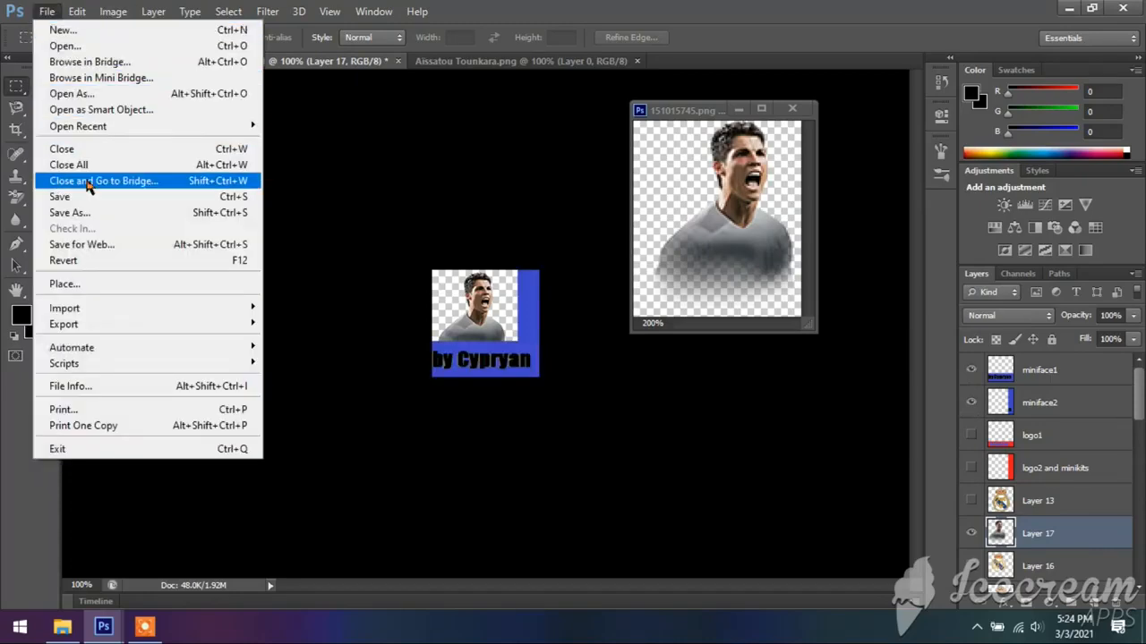
{"action": "left_click", "coordinate": [85, 215]}
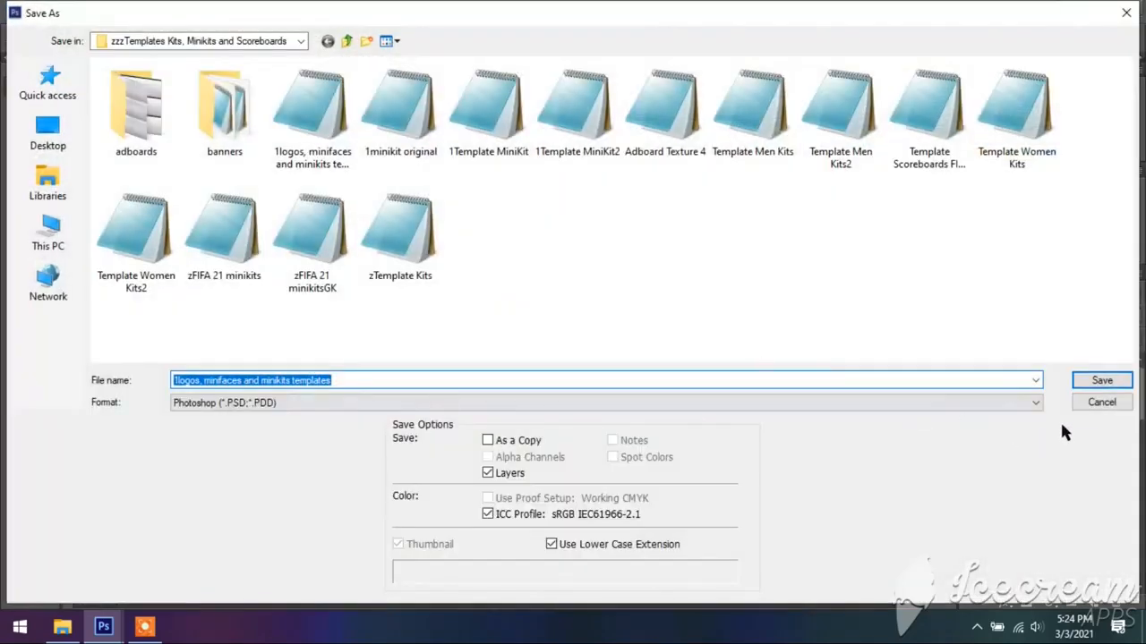
{"action": "left_click", "coordinate": [1036, 402]}
{"action": "left_click", "coordinate": [990, 340]}
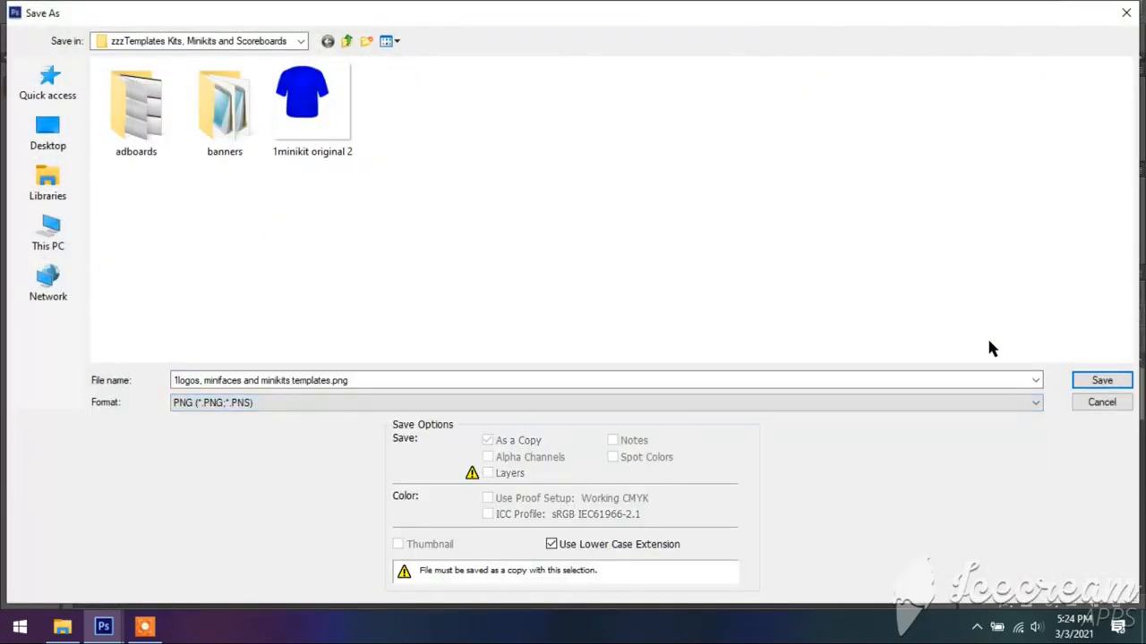
{"action": "left_click", "coordinate": [844, 380]}
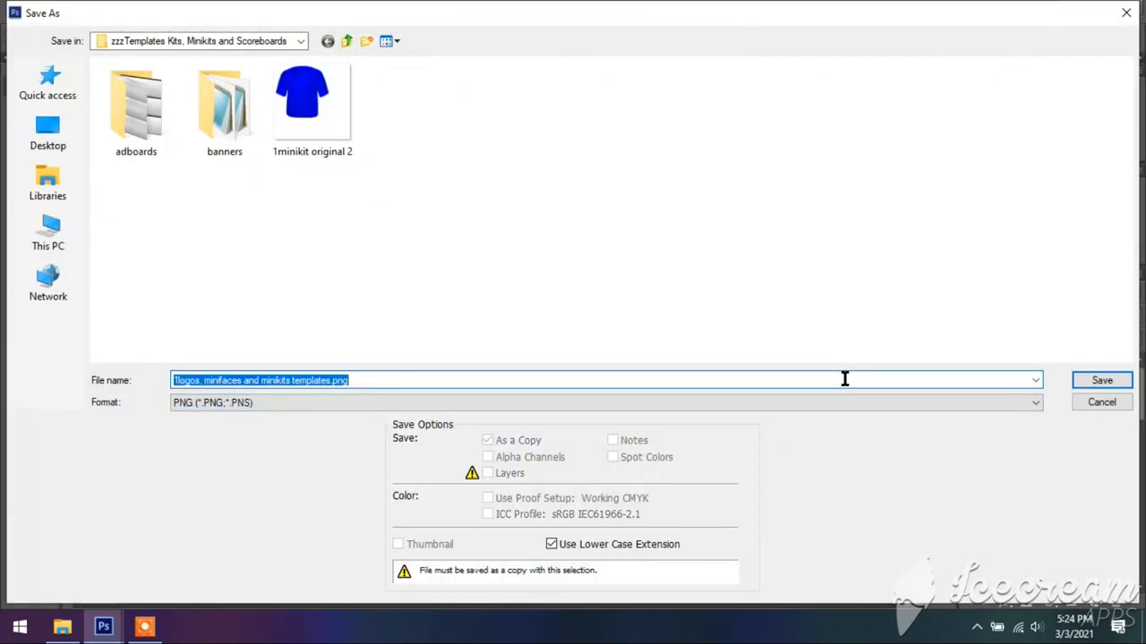
{"action": "type", "text": "v"}
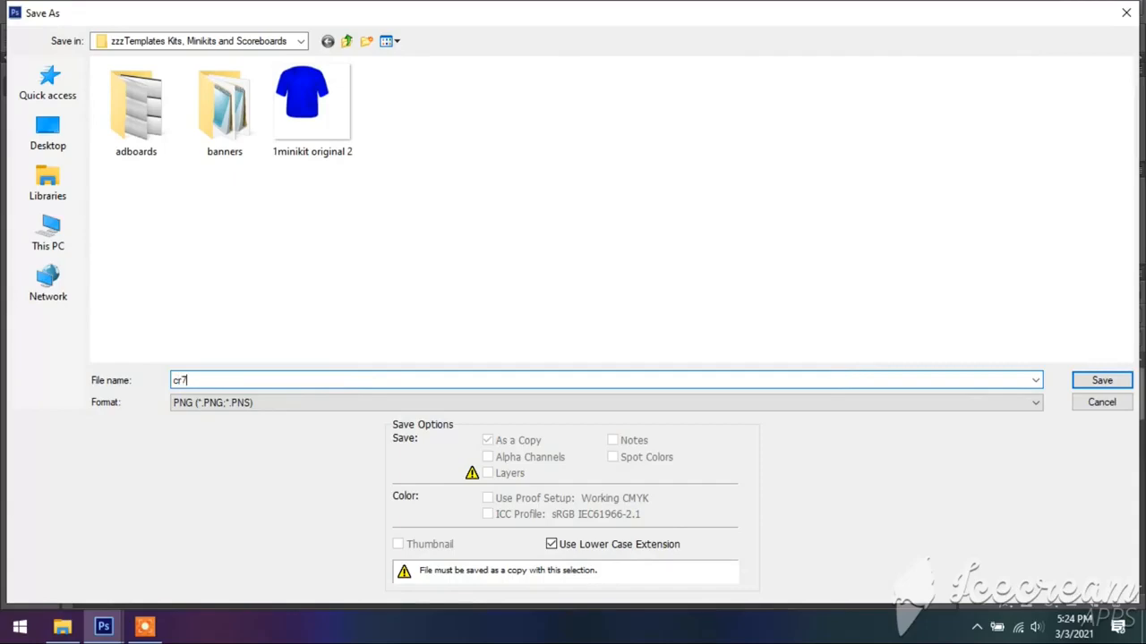
{"action": "left_click", "coordinate": [1102, 401]}
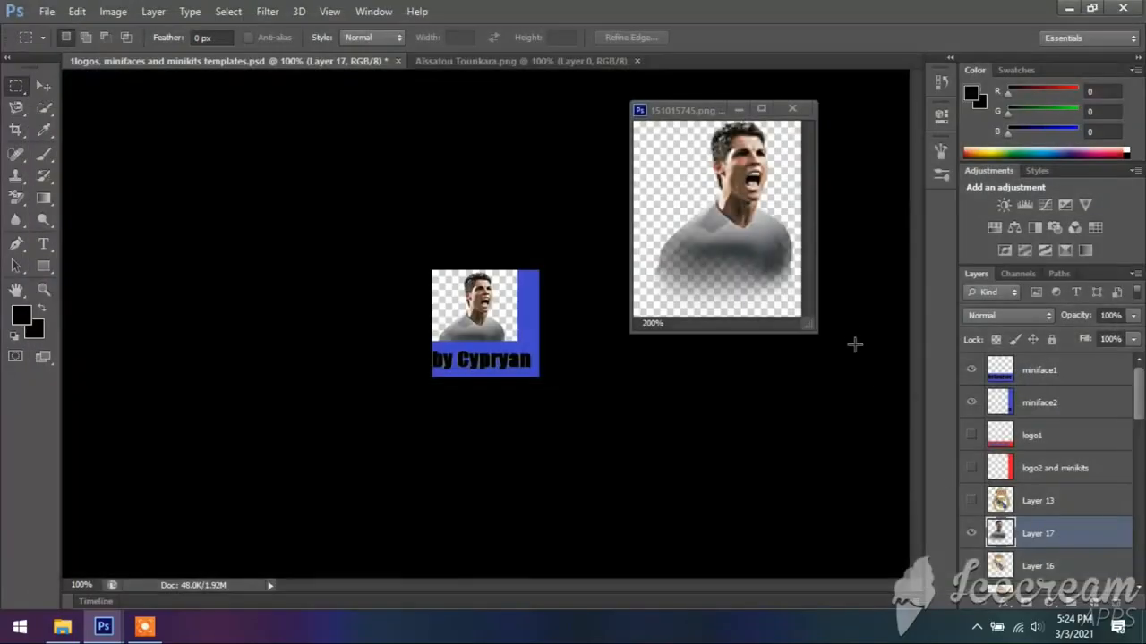
- Hide Layer 17 in the template, zoom 20801.png to 200% and float its window beside the template canvas
{"action": "left_click", "coordinate": [972, 532]}
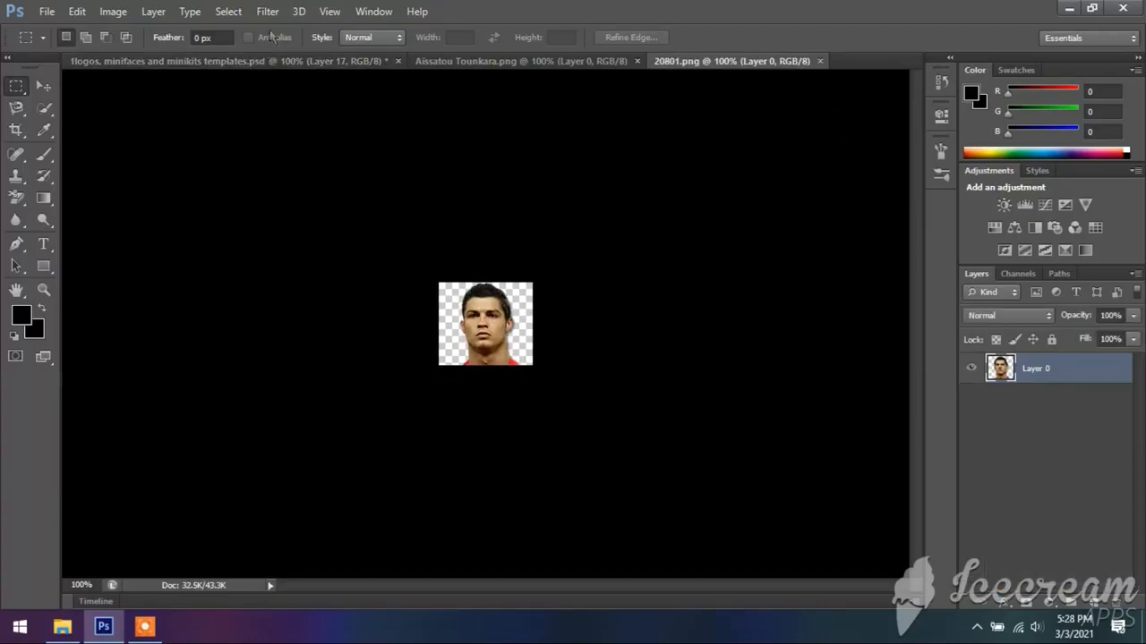
{"action": "left_click", "coordinate": [331, 12]}
{"action": "left_click", "coordinate": [382, 128]}
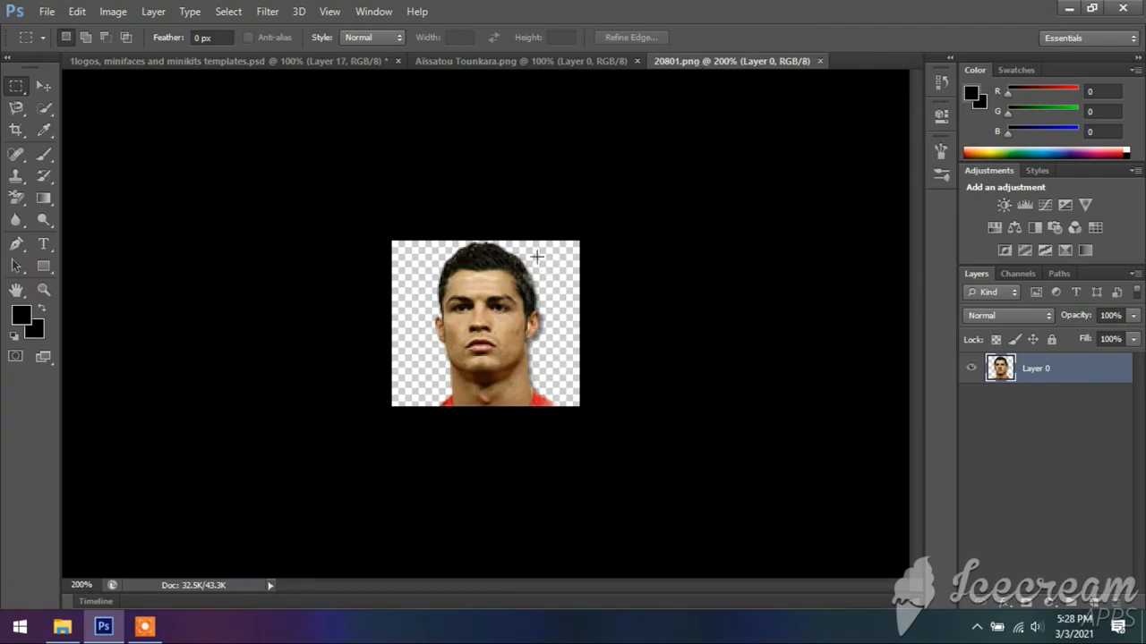
{"action": "left_click_drag", "start_coordinate": [686, 72], "coordinate": [754, 170]}
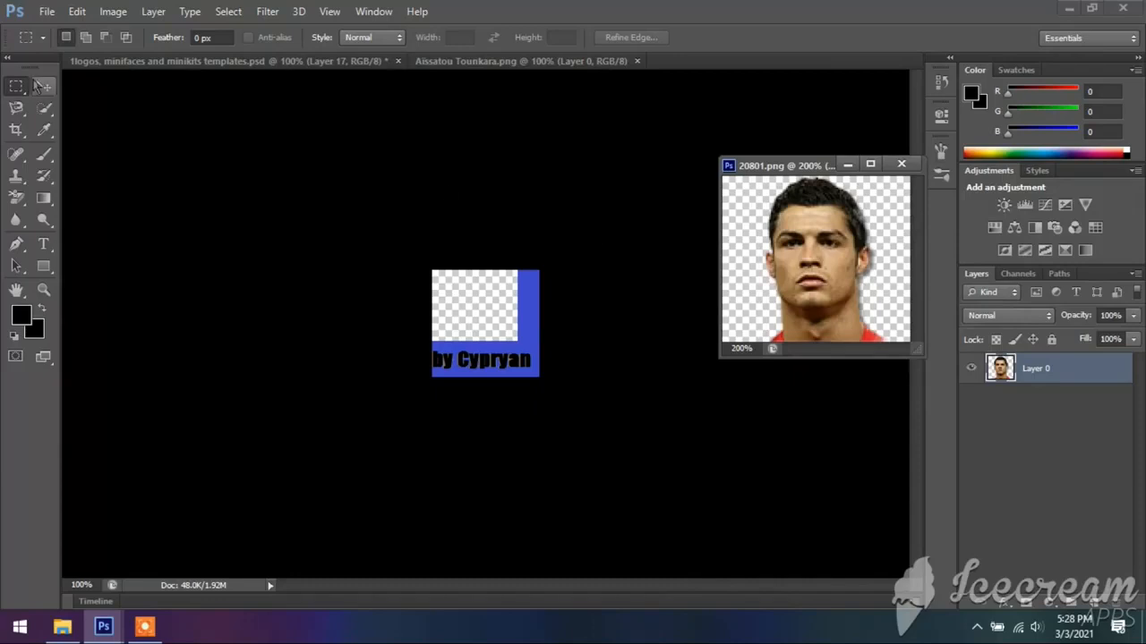
{"action": "left_click", "coordinate": [42, 86]}
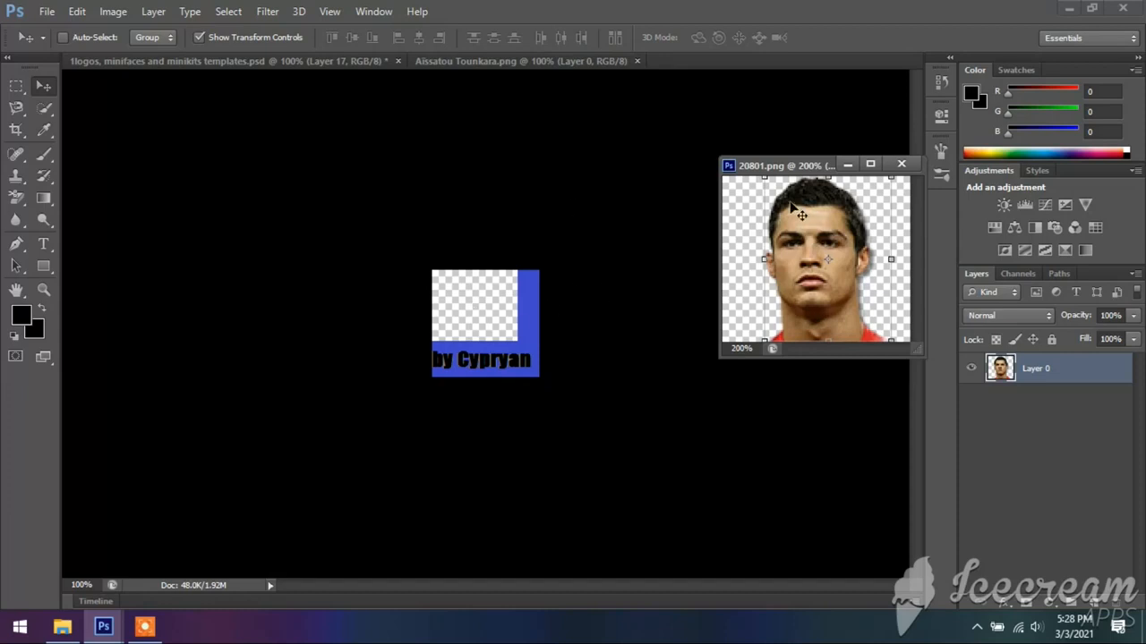
- Open the Image Size settings for 20801.png and place the dialog clear of the portrait
{"action": "left_click", "coordinate": [113, 11]}
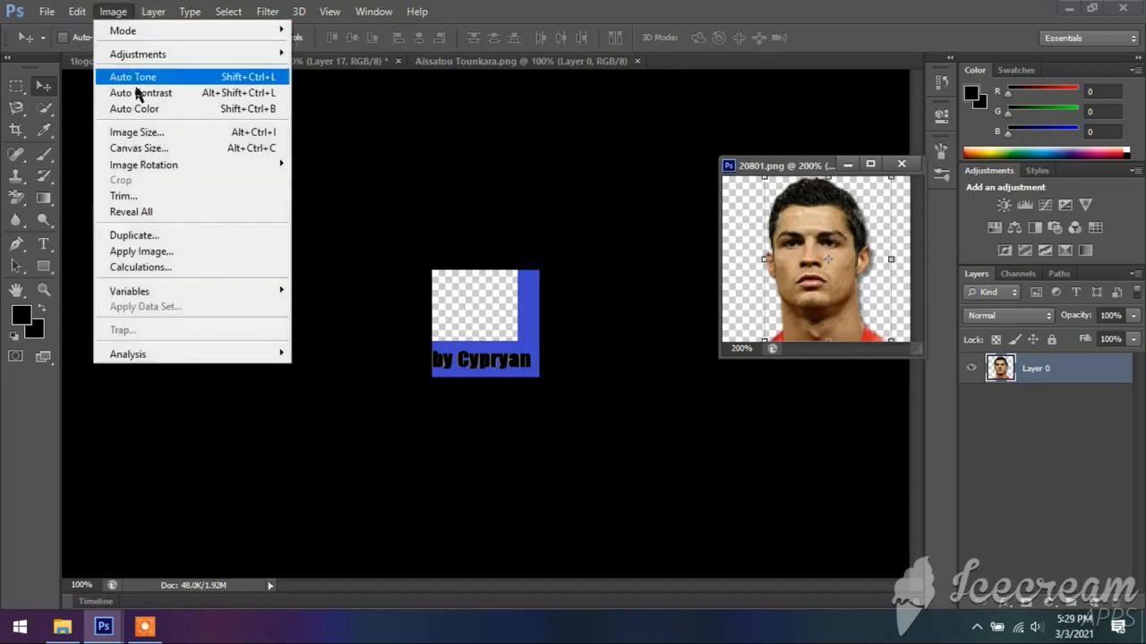
{"action": "left_click", "coordinate": [148, 134]}
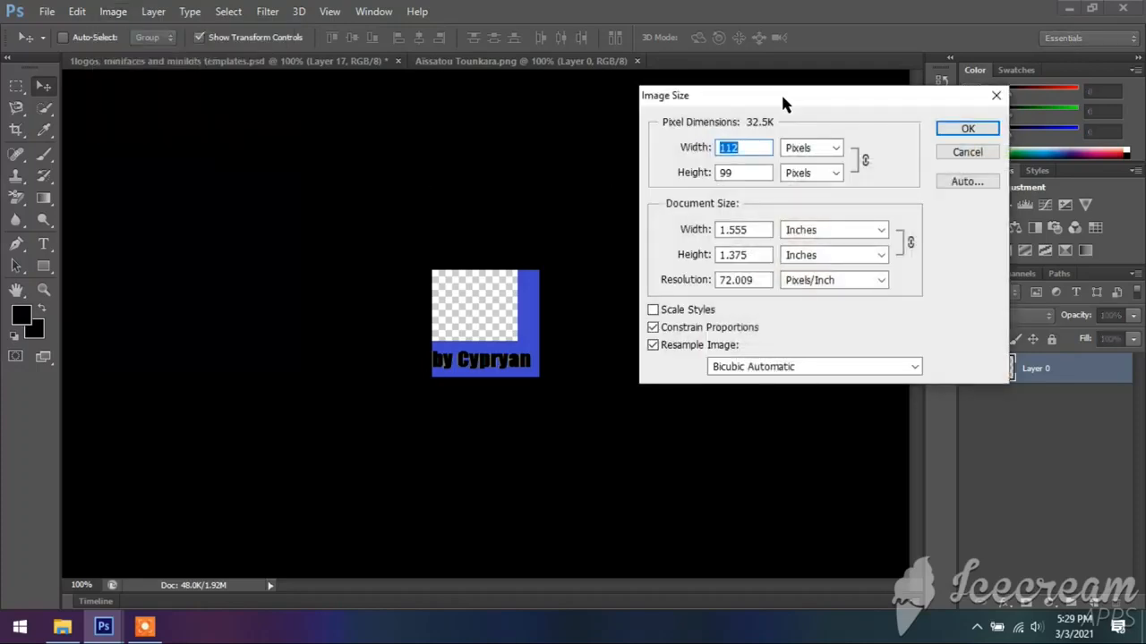
{"action": "left_click_drag", "start_coordinate": [780, 93], "coordinate": [435, 115]}
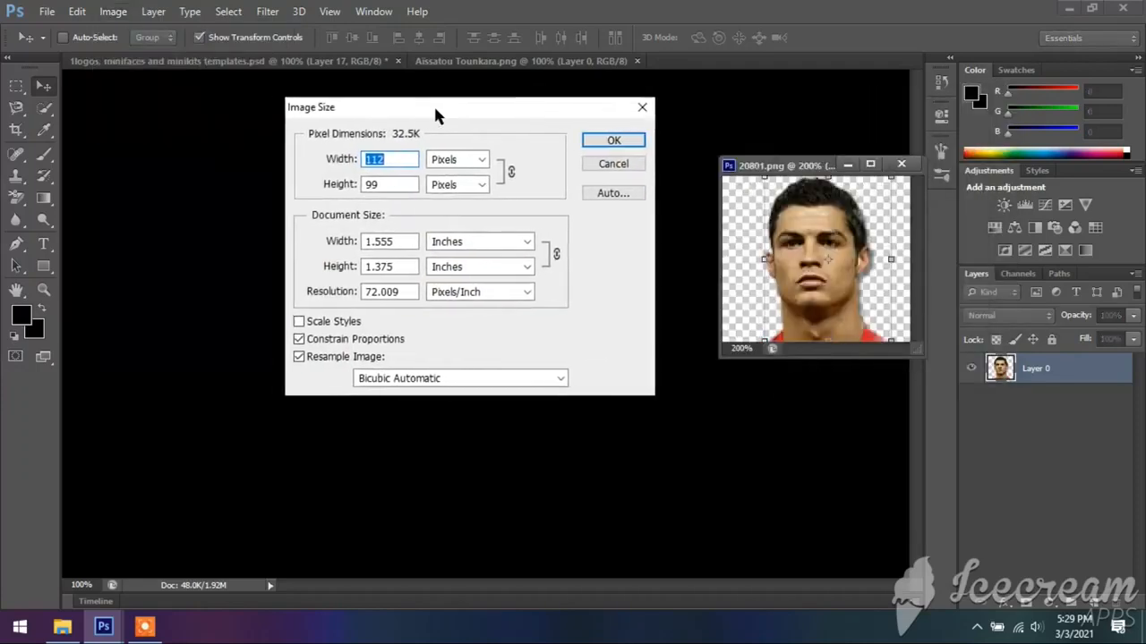
- Try an image height of 80 pixels with constrained proportions, and toggle Resample Image off and back on
{"action": "left_click", "coordinate": [402, 183]}
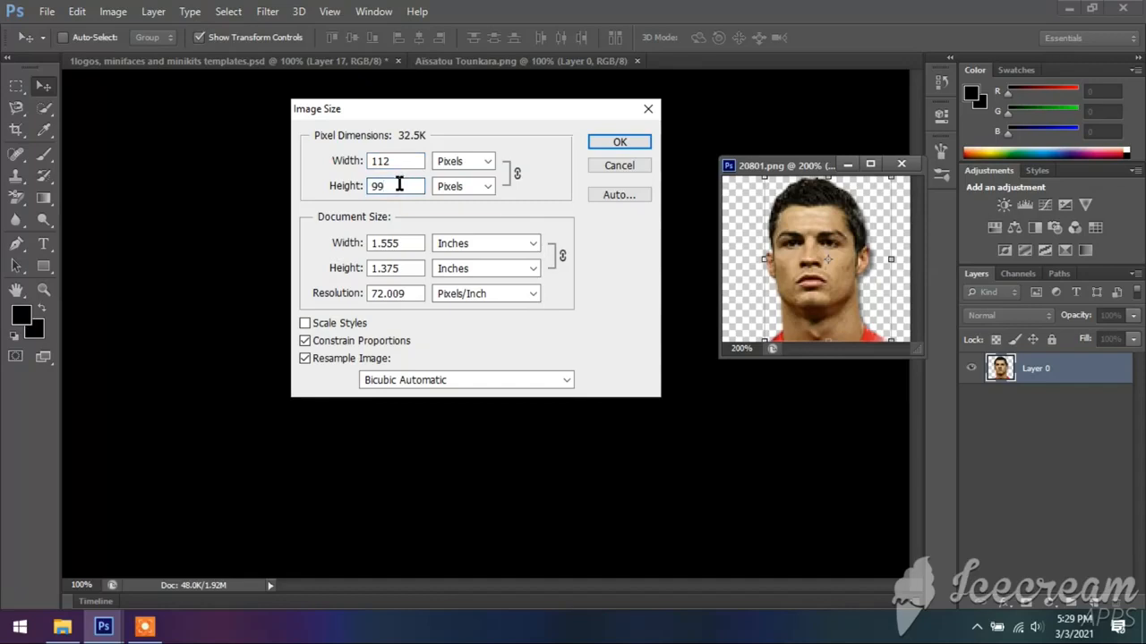
{"action": "left_click_drag", "start_coordinate": [388, 185], "coordinate": [368, 186]}
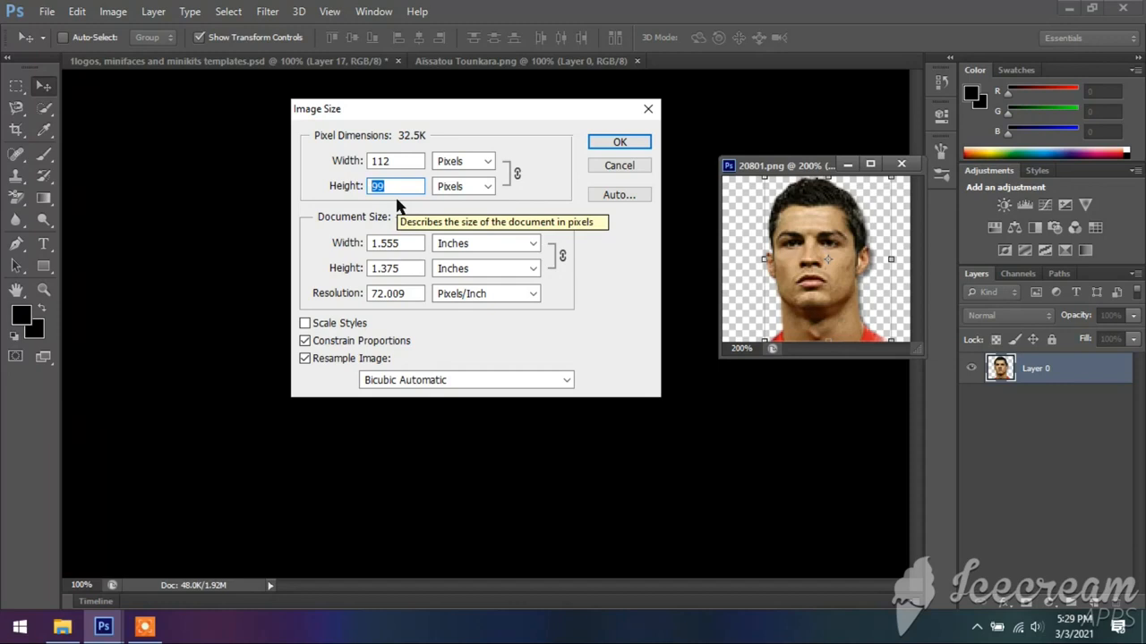
{"action": "type", "text": "8"}
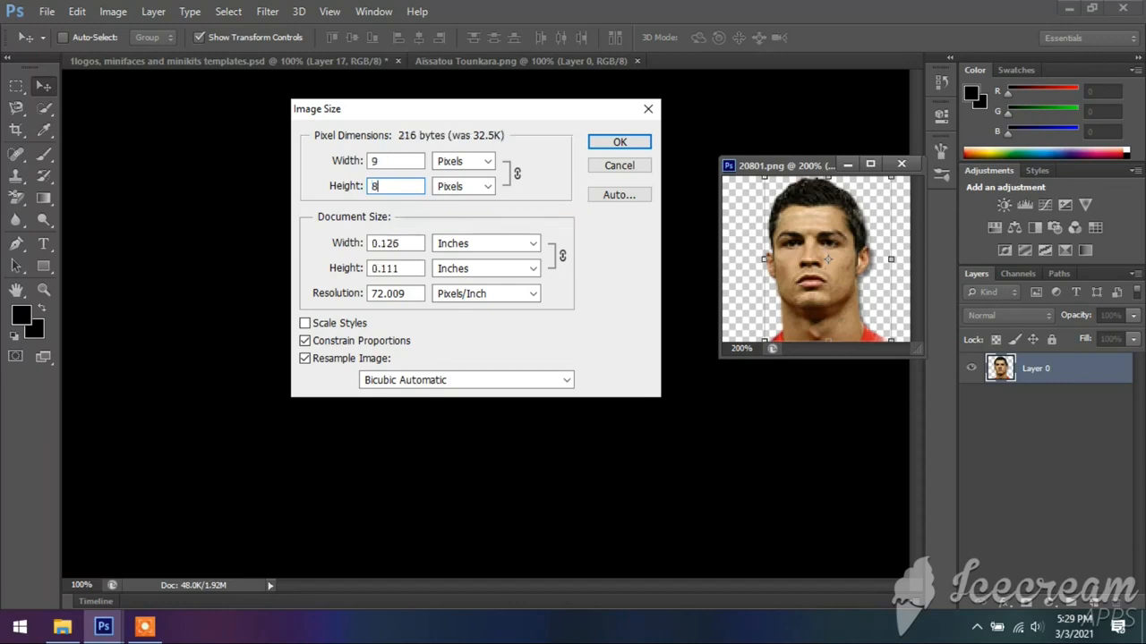
{"action": "type", "text": "0"}
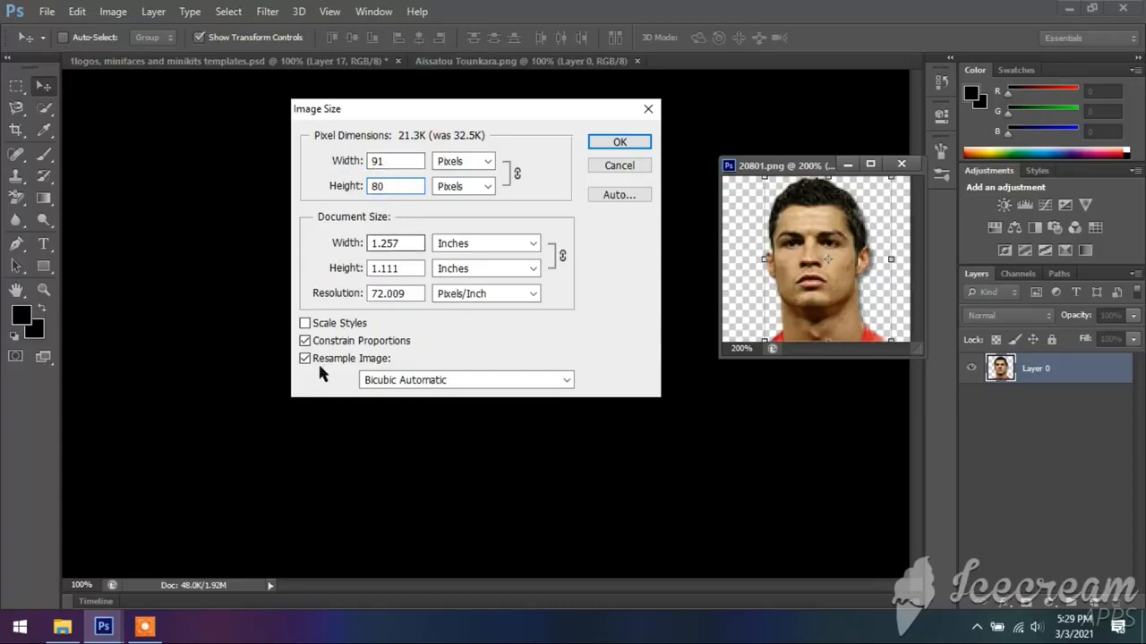
{"action": "left_click", "coordinate": [401, 160]}
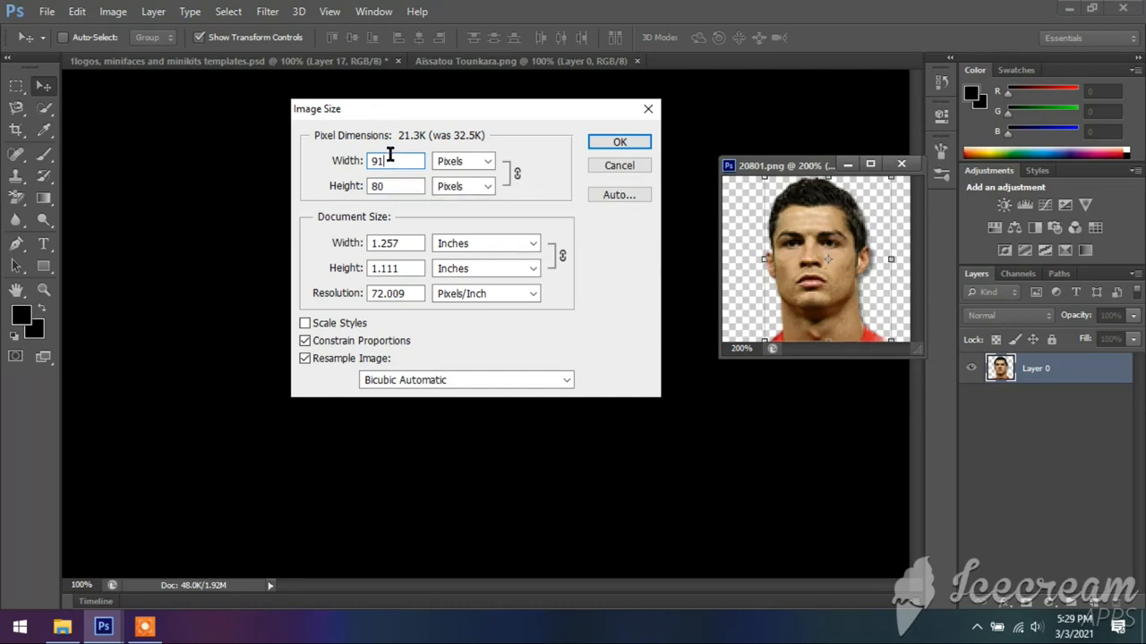
{"action": "left_click", "coordinate": [305, 359]}
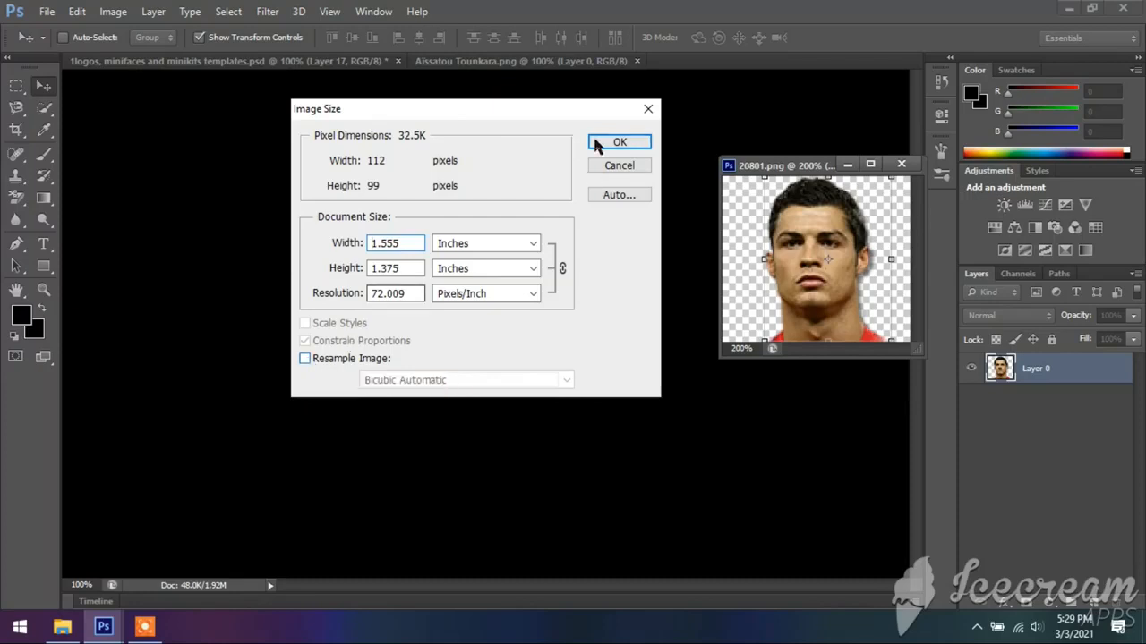
{"action": "left_click", "coordinate": [304, 358]}
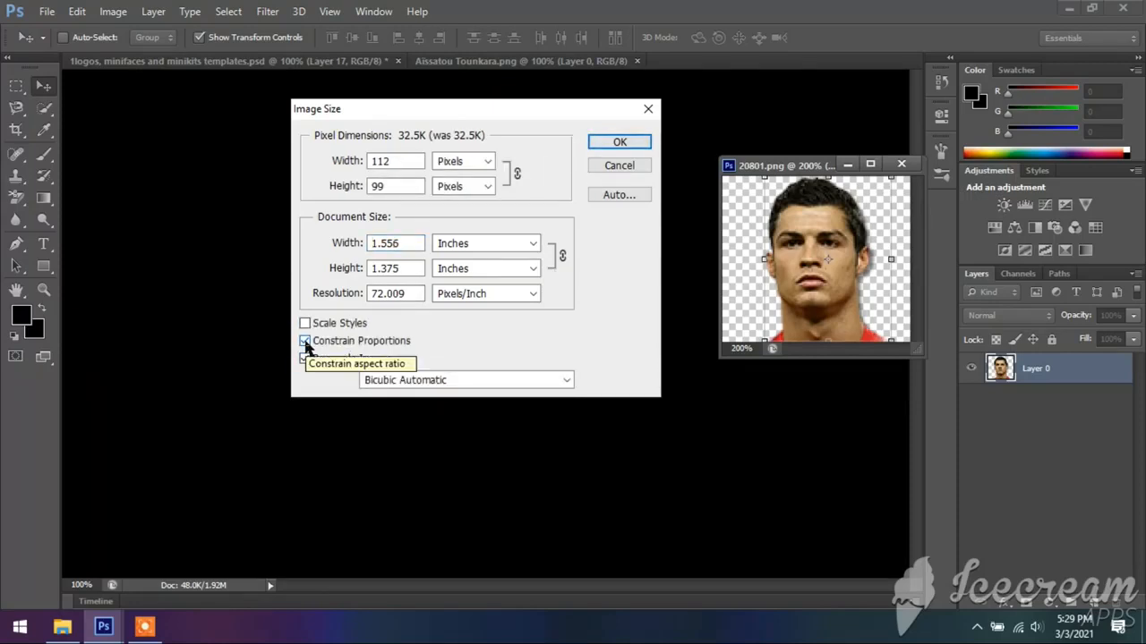
- Turn off Constrain Proportions and resize 20801.png to 100 pixels wide by 80 pixels high
{"action": "left_click", "coordinate": [304, 341]}
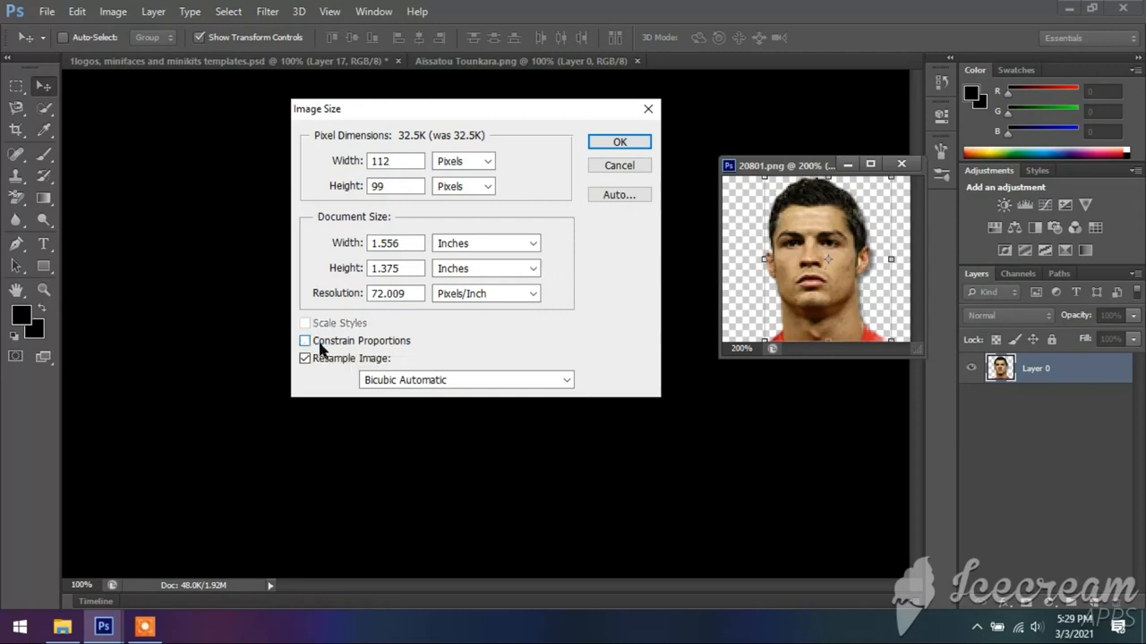
{"action": "left_click_drag", "start_coordinate": [412, 182], "coordinate": [338, 189]}
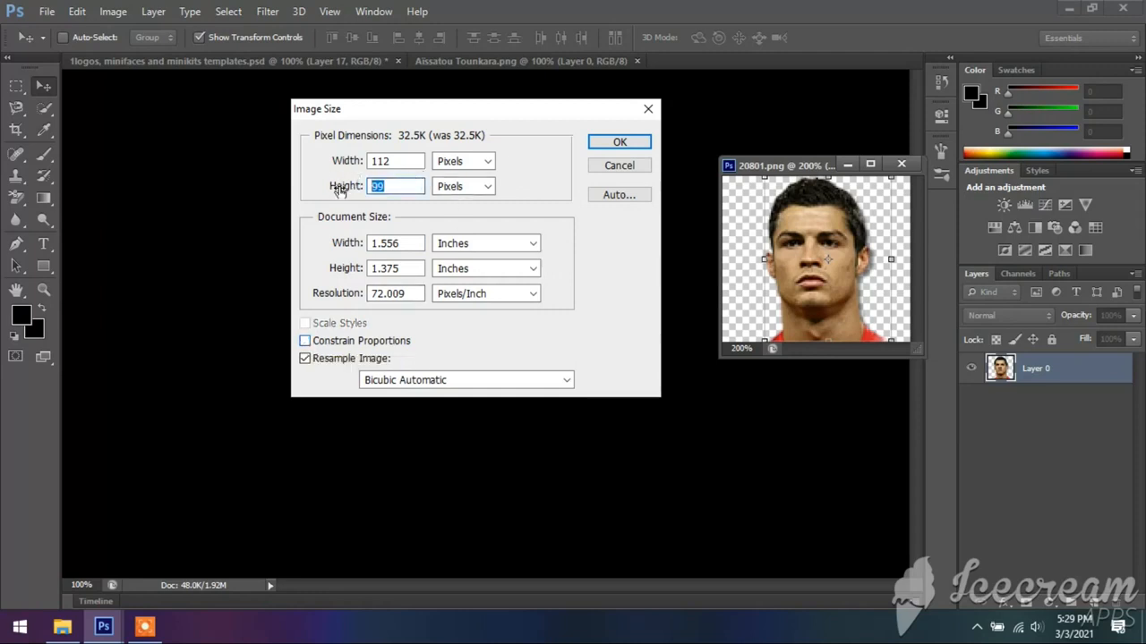
{"action": "type", "text": "80"}
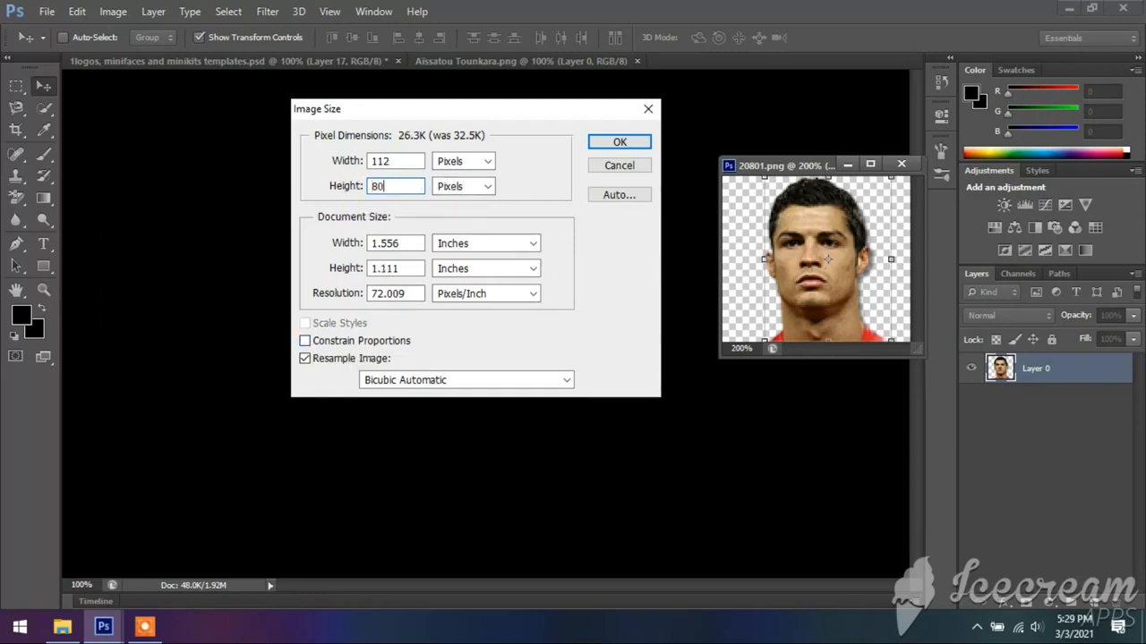
{"action": "double_click", "coordinate": [395, 160]}
{"action": "type", "text": "100"}
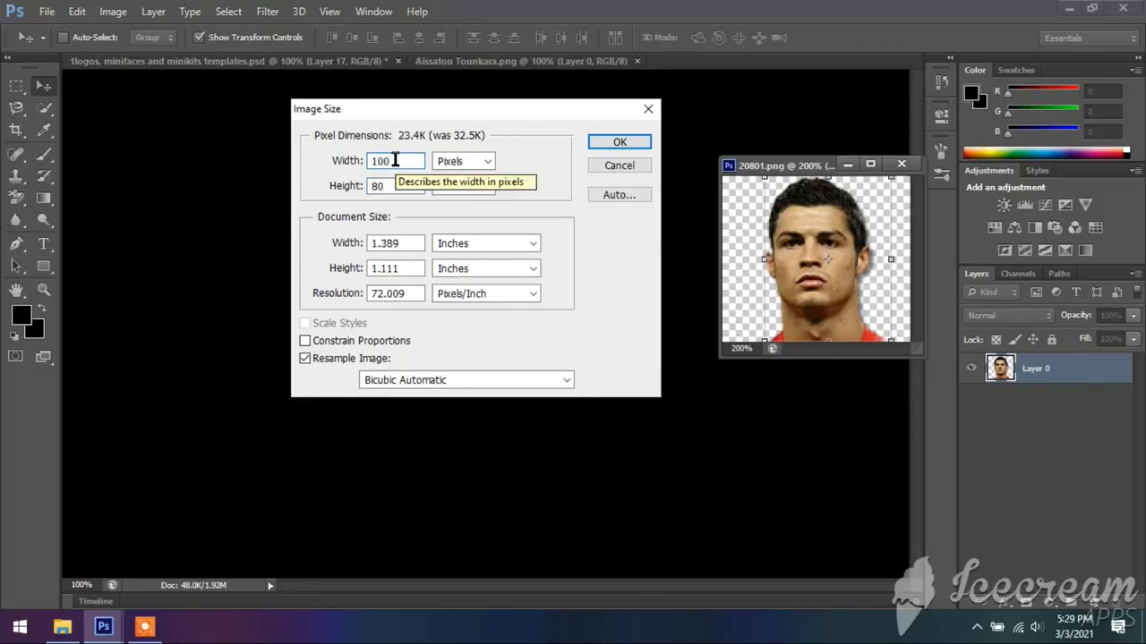
{"action": "left_click", "coordinate": [617, 141]}
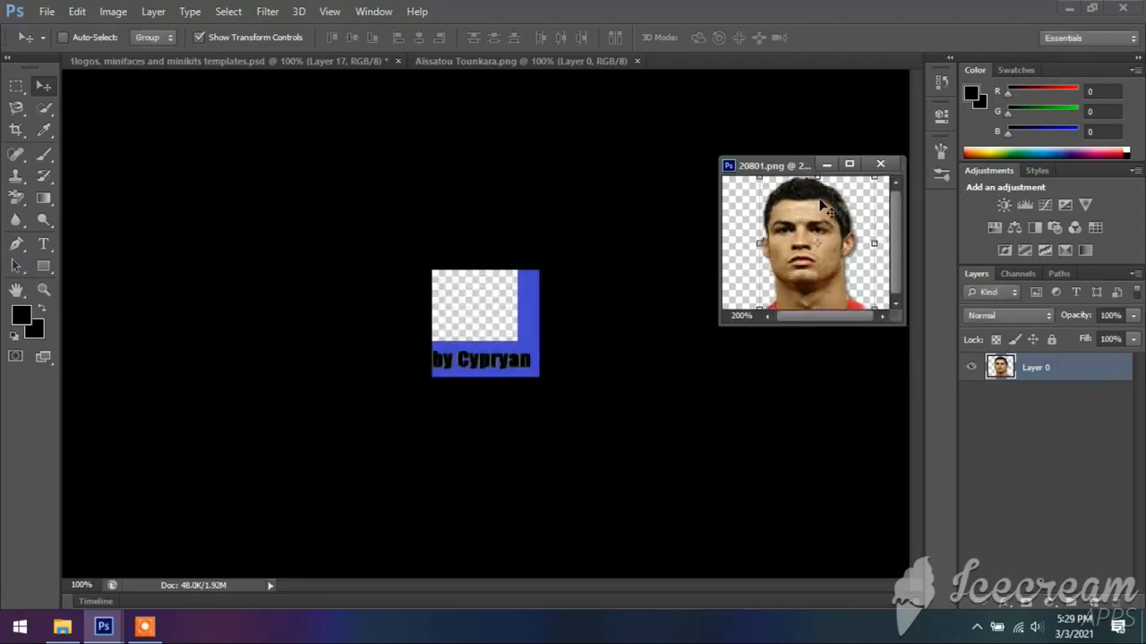
- Copy the resized portrait onto the template canvas and fine-tune its horizontal position within the transparent area inside the blue borders
{"action": "left_click_drag", "start_coordinate": [815, 210], "coordinate": [479, 293]}
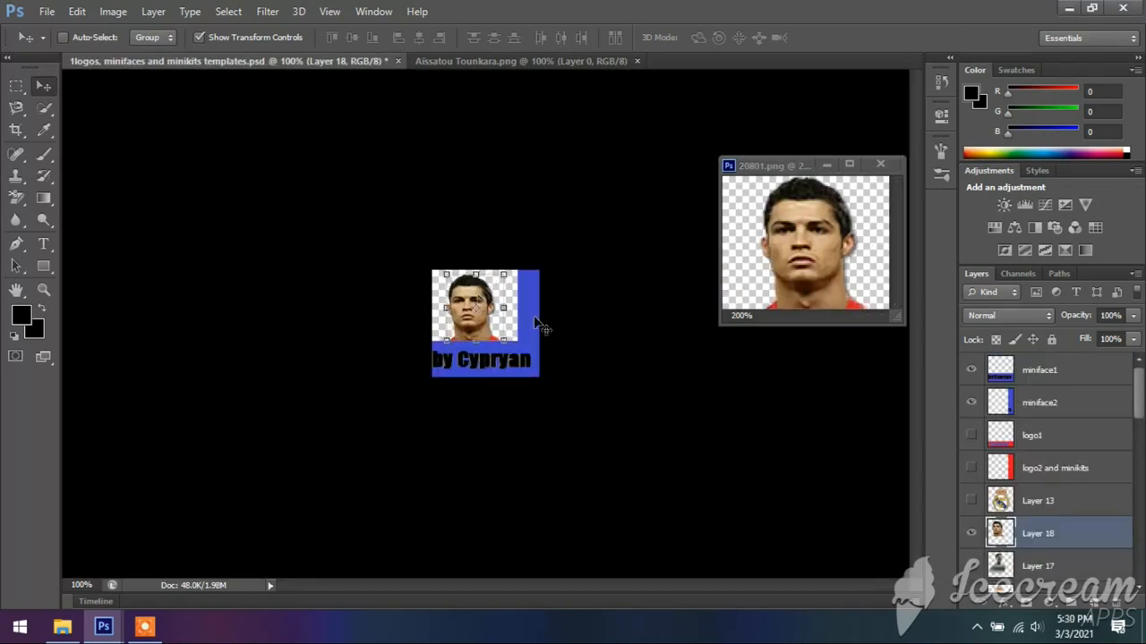
{"action": "key", "text": "Left"}
{"action": "key", "text": "Right"}
{"action": "key", "text": "Right"}
{"action": "key", "text": "Right"}
{"action": "key", "text": "Right"}
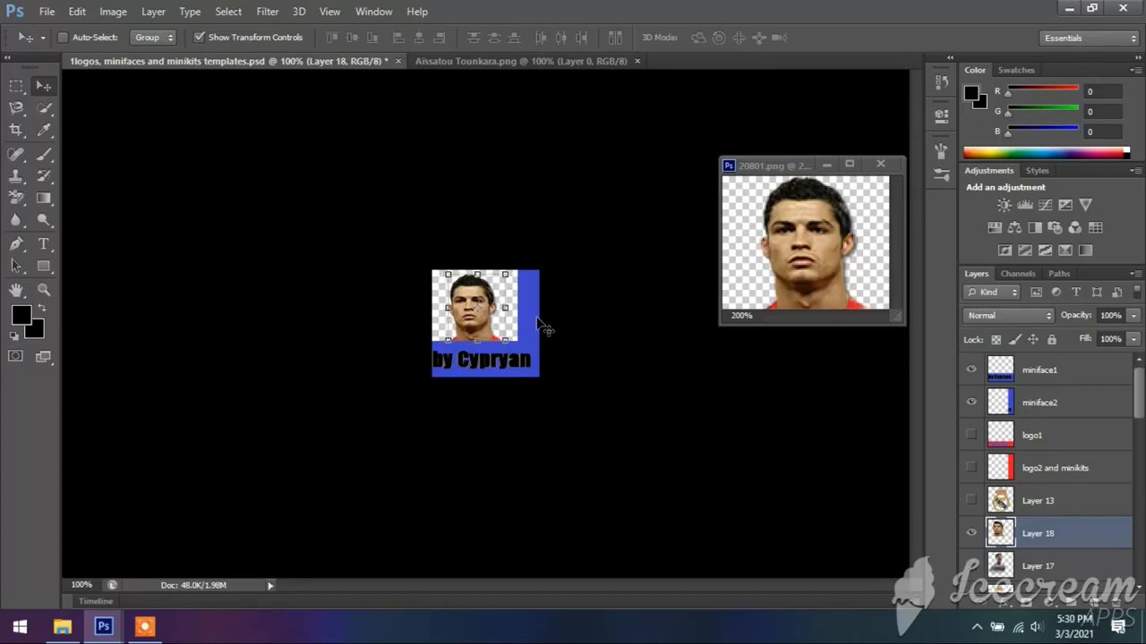
{"action": "key", "text": "Left"}
{"action": "key", "text": "Left"}
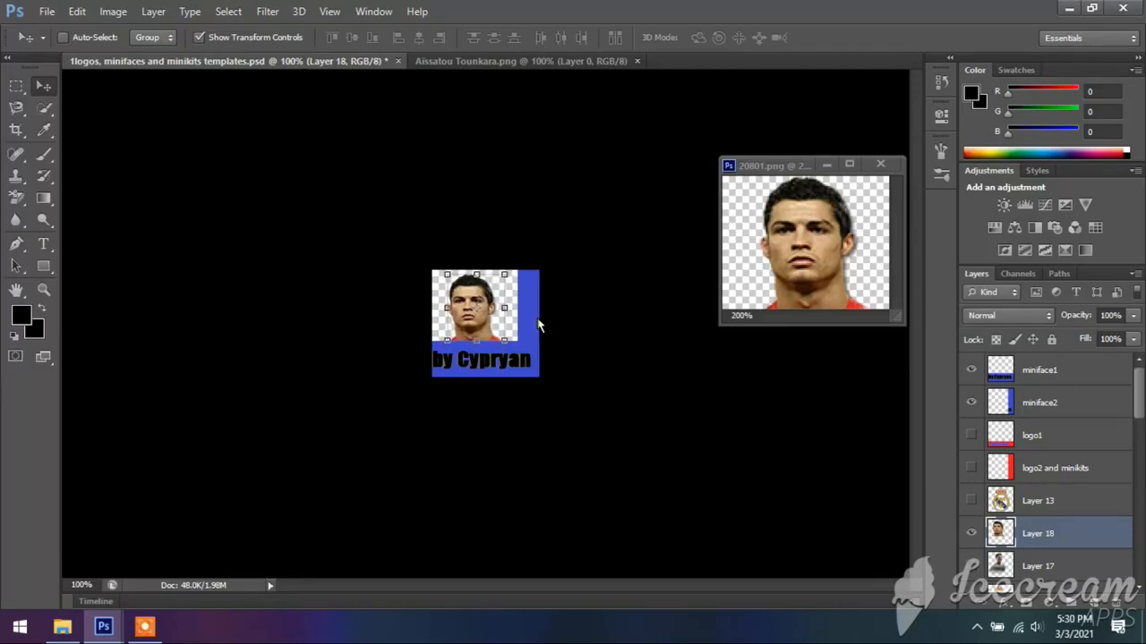
{"action": "key", "text": "Left"}
{"action": "key", "text": "Right"}
{"action": "key", "text": "Left"}
{"action": "key", "text": "Right"}
{"action": "left_click", "coordinate": [18, 88]}
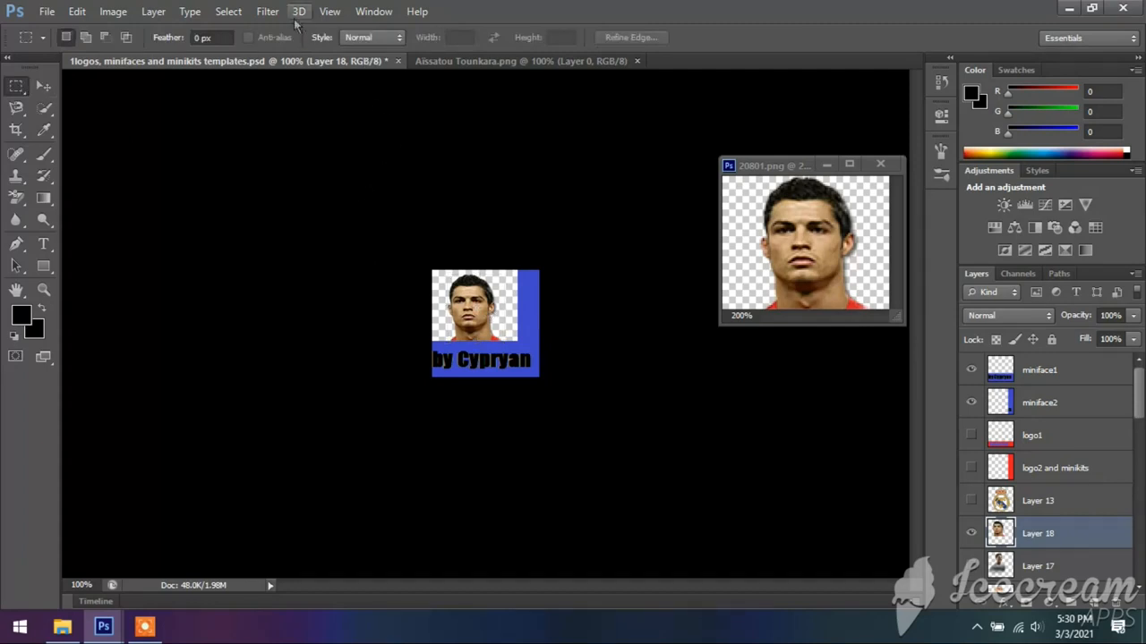
- Zoom the template to 200% and try nudging the Layer 18 portrait up, returning it to its position each time
{"action": "left_click", "coordinate": [330, 10]}
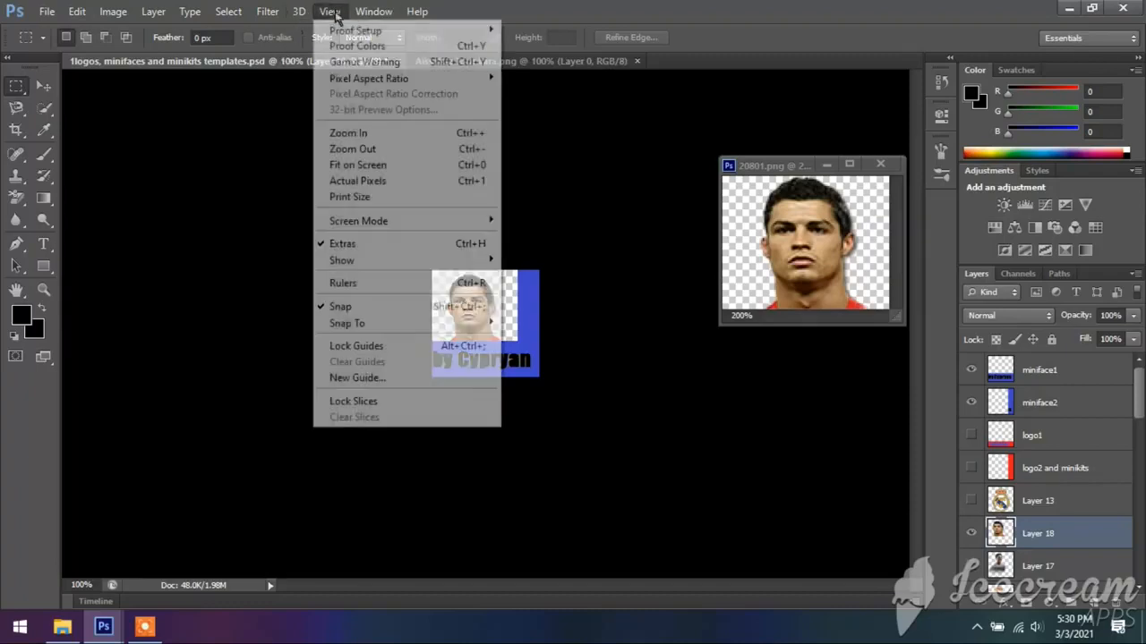
{"action": "left_click", "coordinate": [372, 133]}
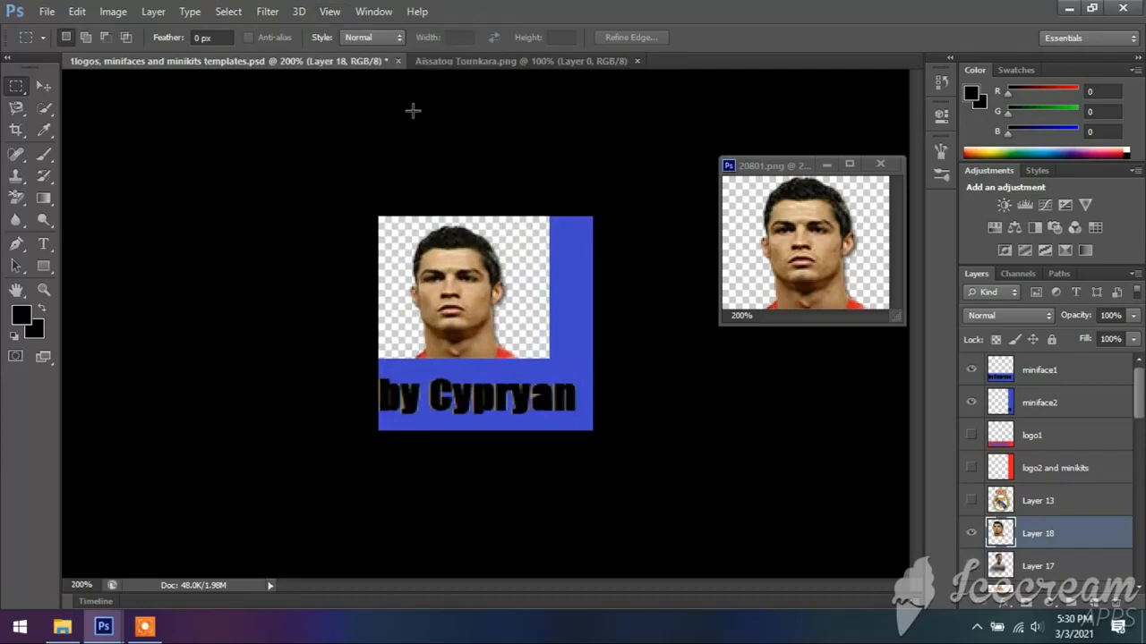
{"action": "left_click", "coordinate": [43, 86]}
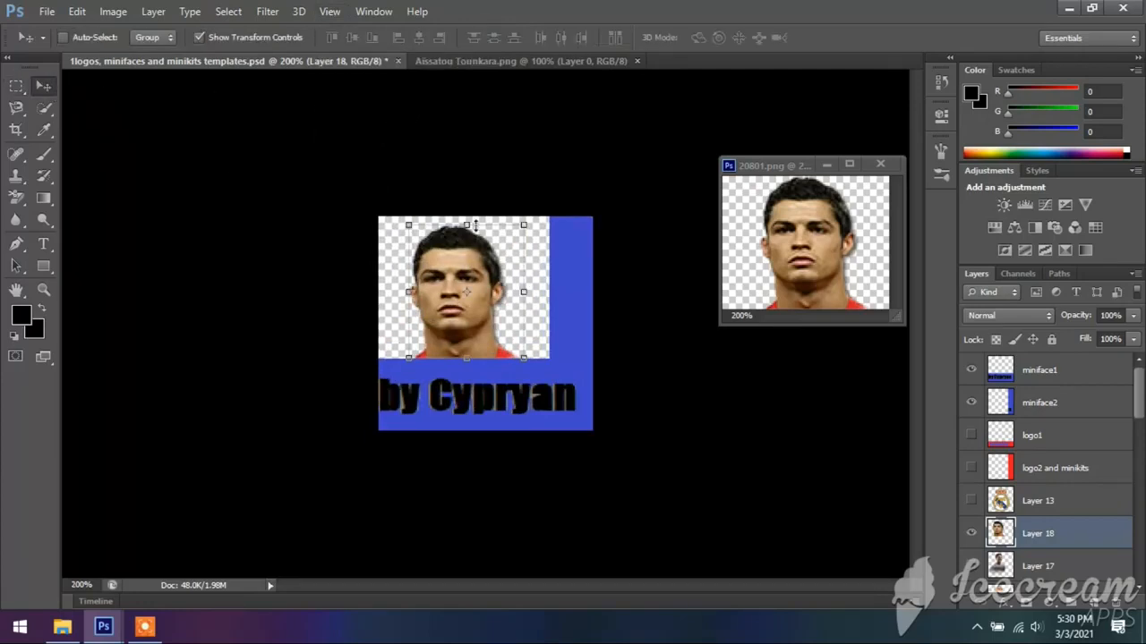
{"action": "key", "text": "Up"}
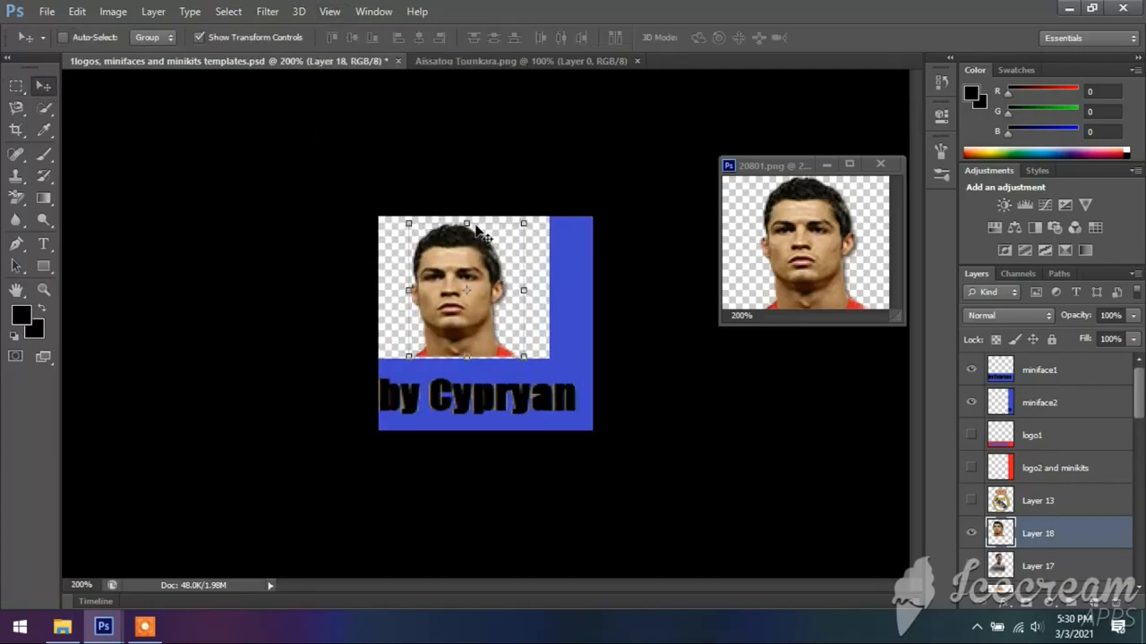
{"action": "key", "text": "Down"}
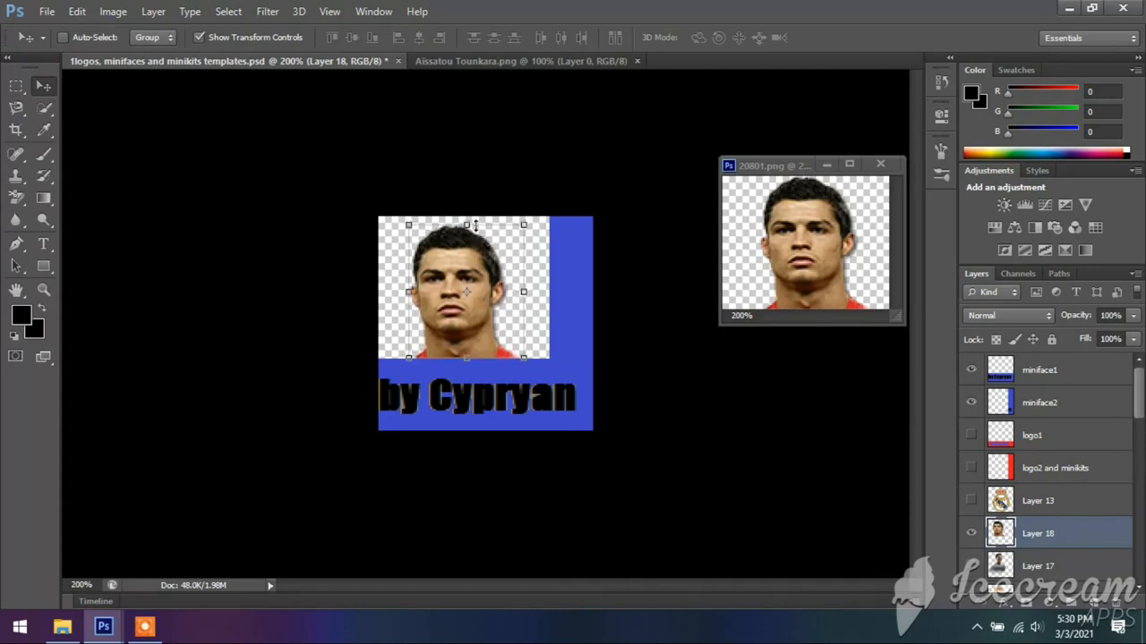
{"action": "key", "text": "Up"}
{"action": "key", "text": "Down"}
{"action": "left_click", "coordinate": [16, 85]}
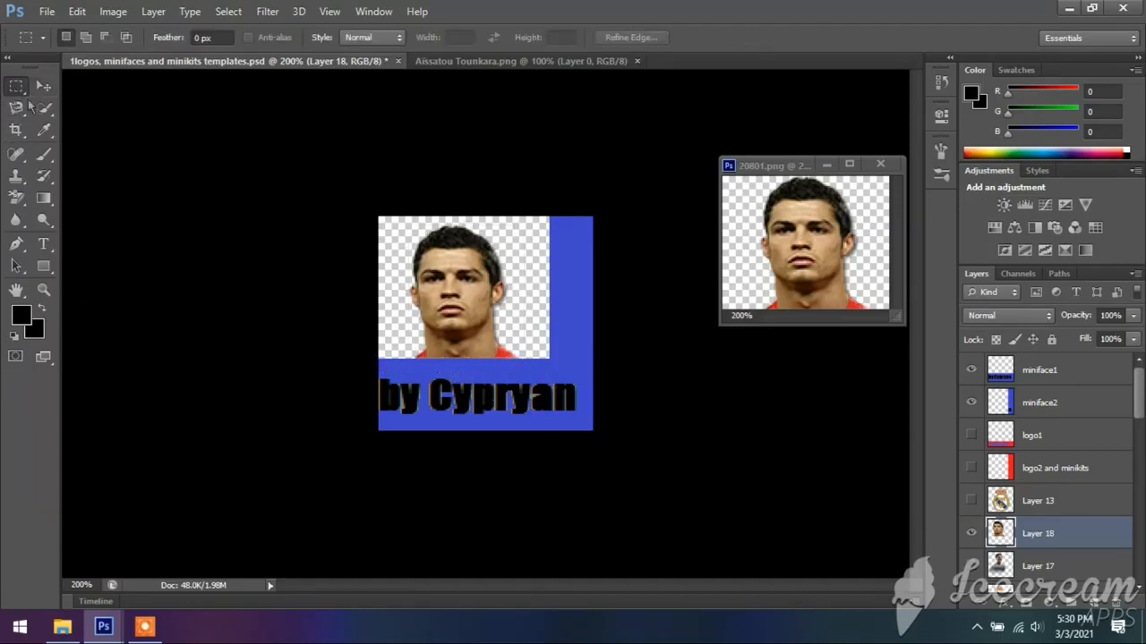
- Begin saving the template with the new portrait as a different file format
{"action": "left_click", "coordinate": [47, 10]}
{"action": "left_click", "coordinate": [69, 212]}
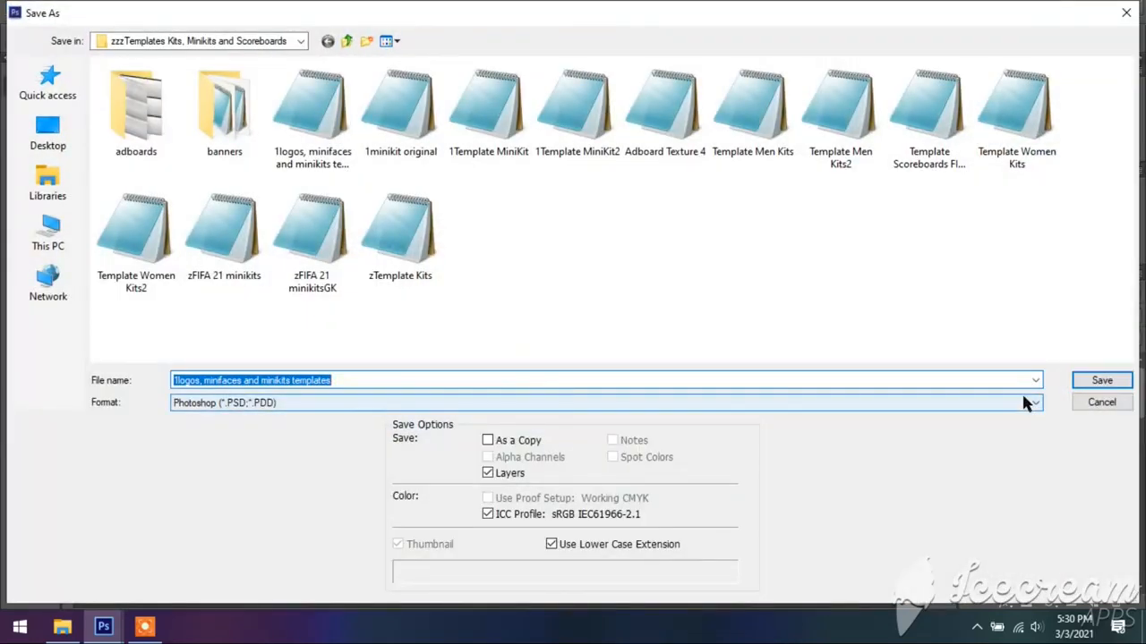
{"action": "left_click", "coordinate": [1026, 402]}
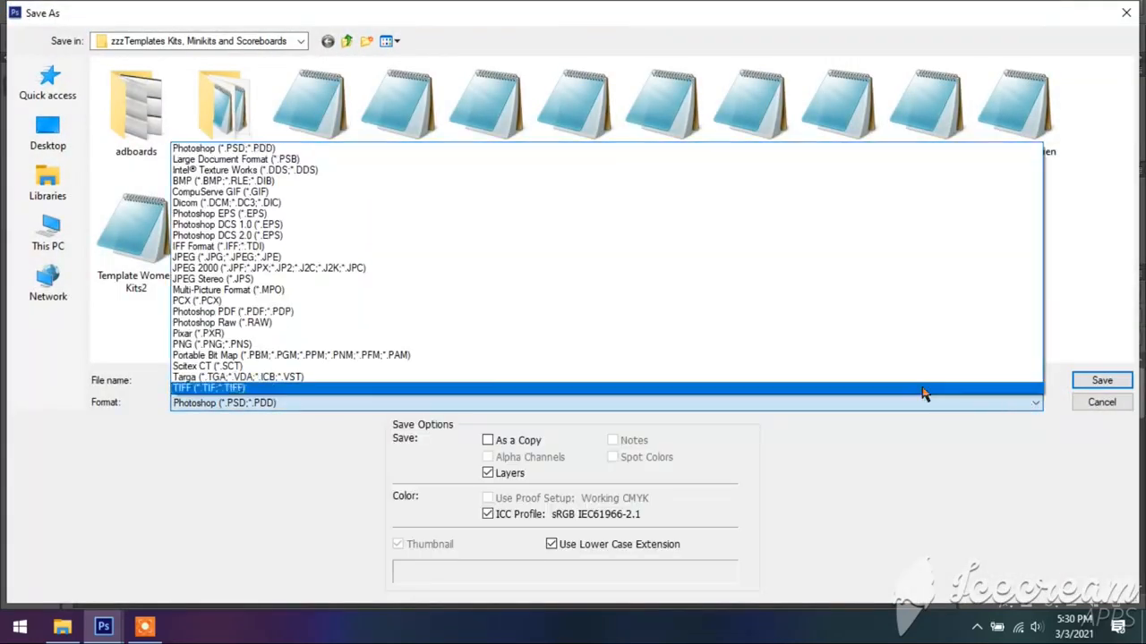
{"action": "left_click", "coordinate": [922, 342]}
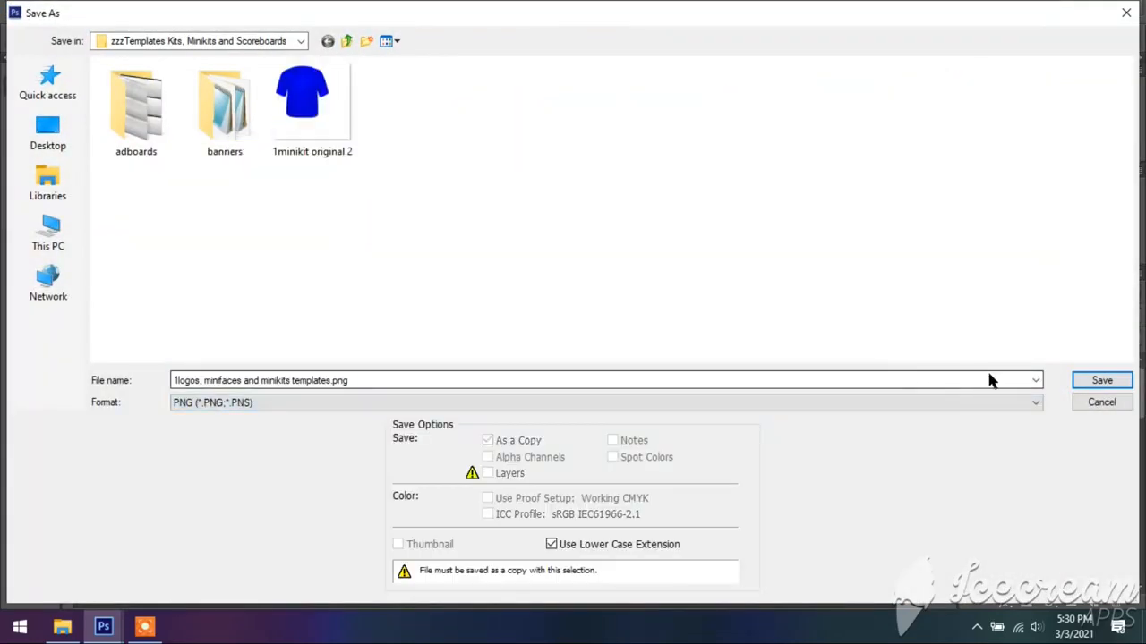
{"action": "left_click", "coordinate": [920, 377]}
{"action": "type", "text": "sdasdasd"}
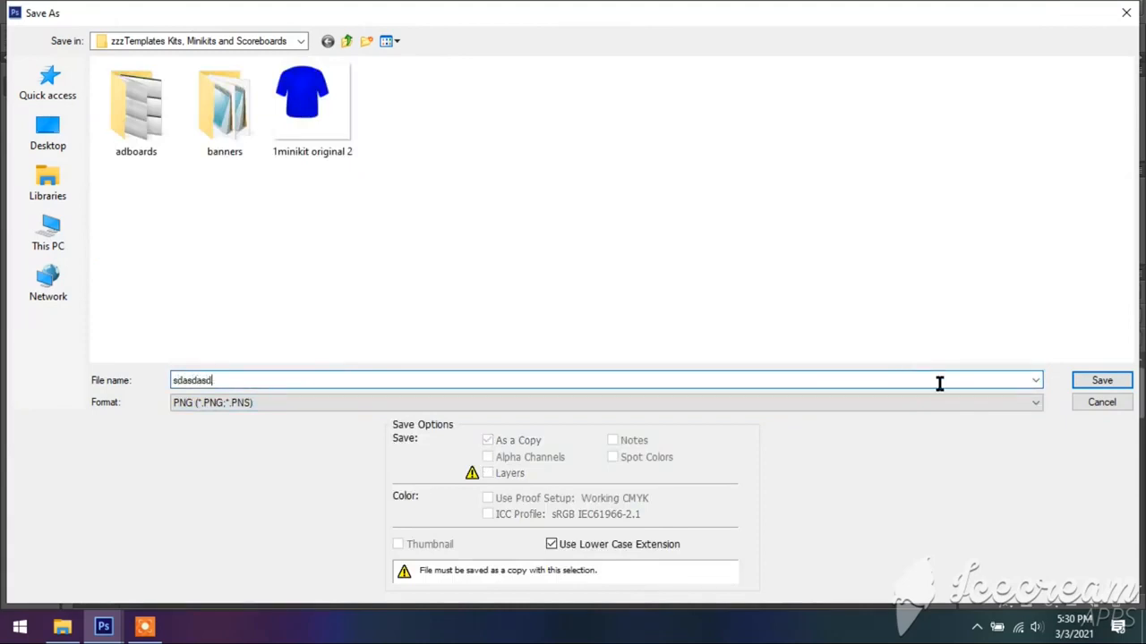
{"action": "left_click", "coordinate": [1101, 401]}
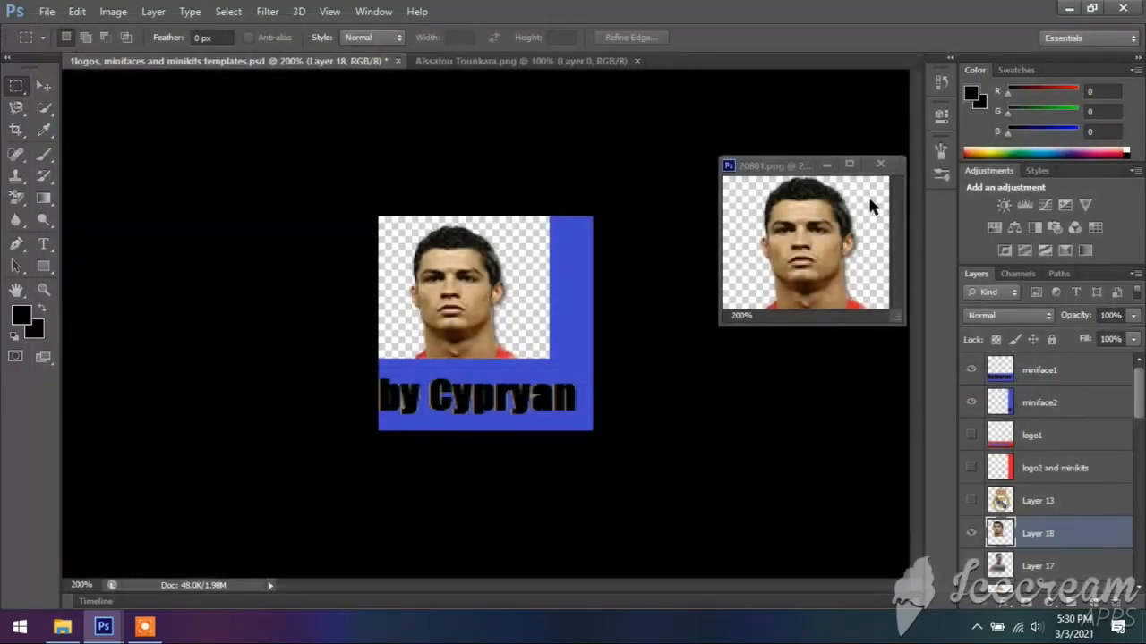
- Close 20801.png without saving its changes and hide Layer 18 in the template document
{"action": "left_click", "coordinate": [879, 166]}
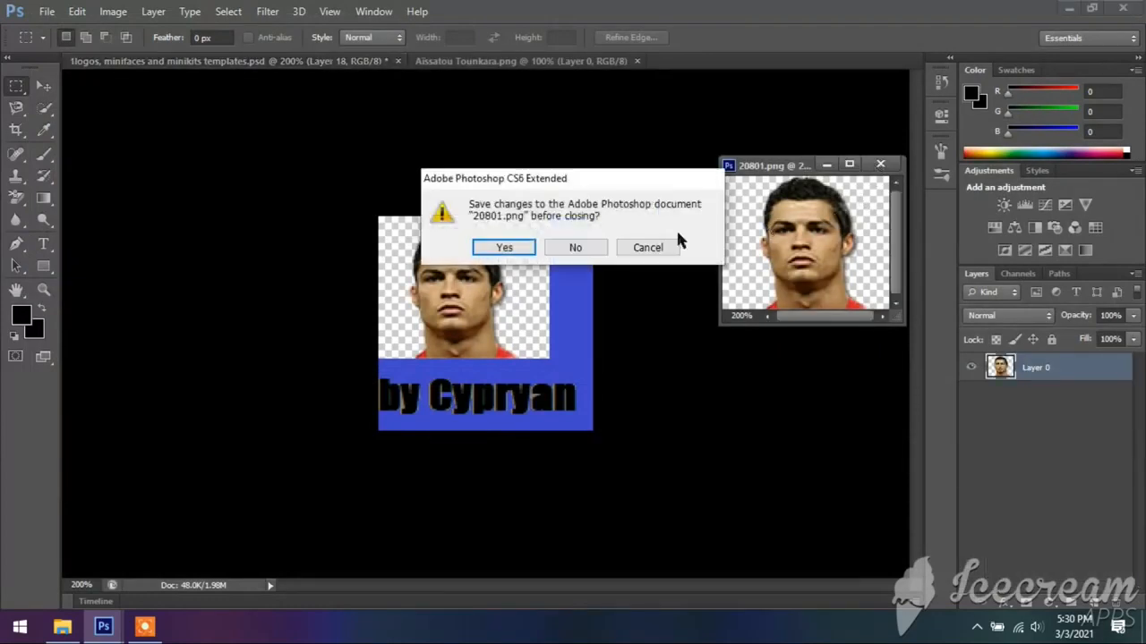
{"action": "left_click", "coordinate": [576, 248]}
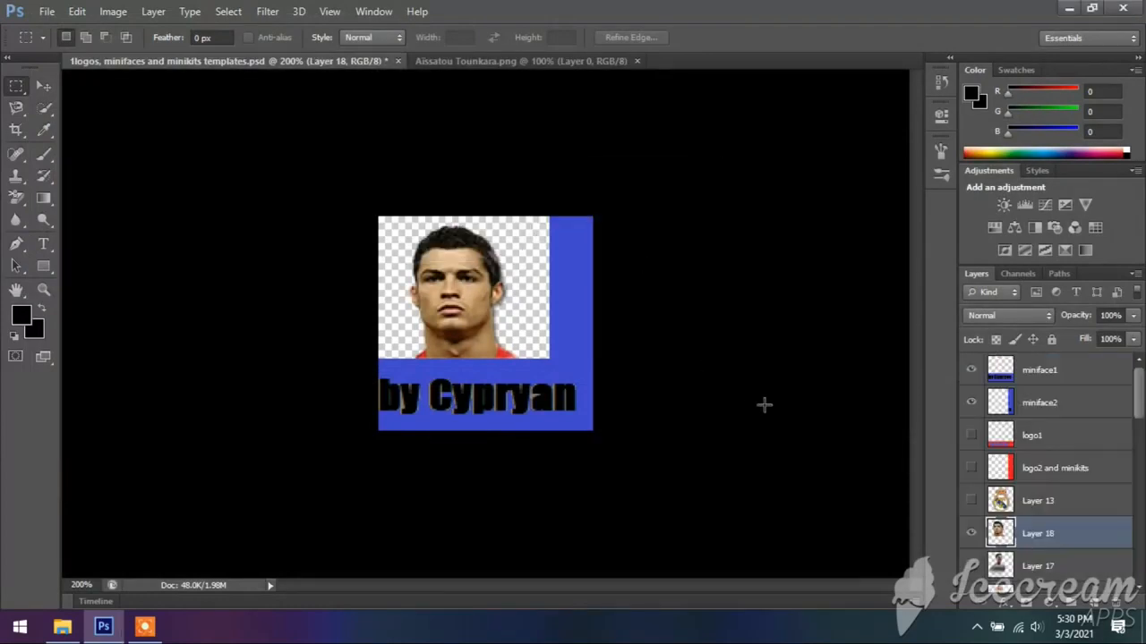
{"action": "left_click", "coordinate": [971, 534]}
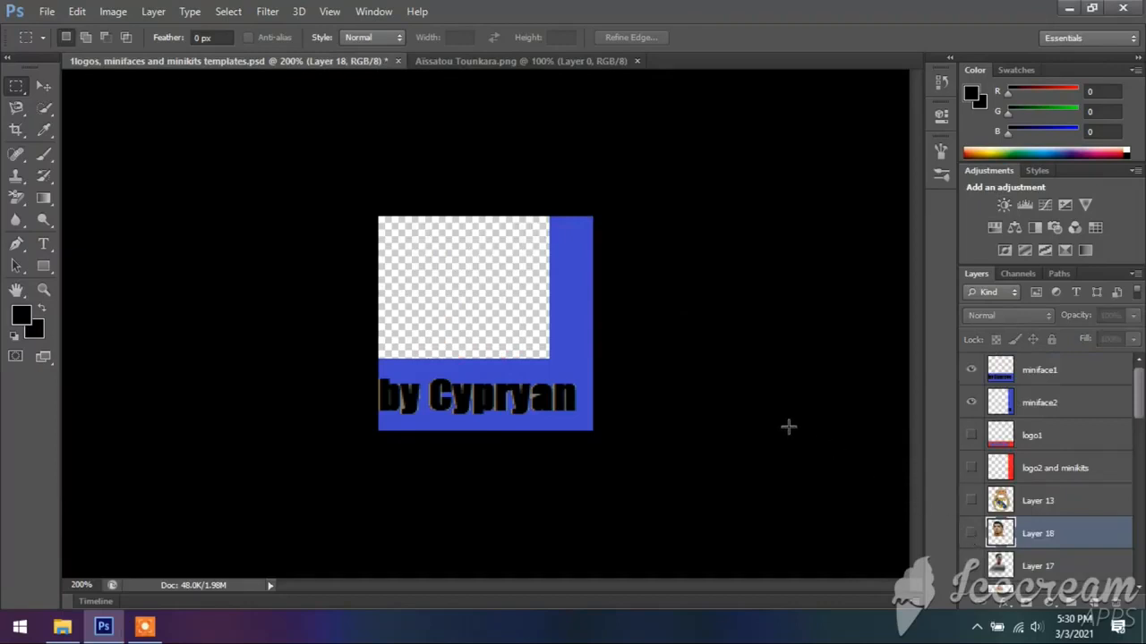
- Switch to the woman's portrait PNG at 200% zoom and activate the Background Eraser
{"action": "left_click", "coordinate": [515, 63]}
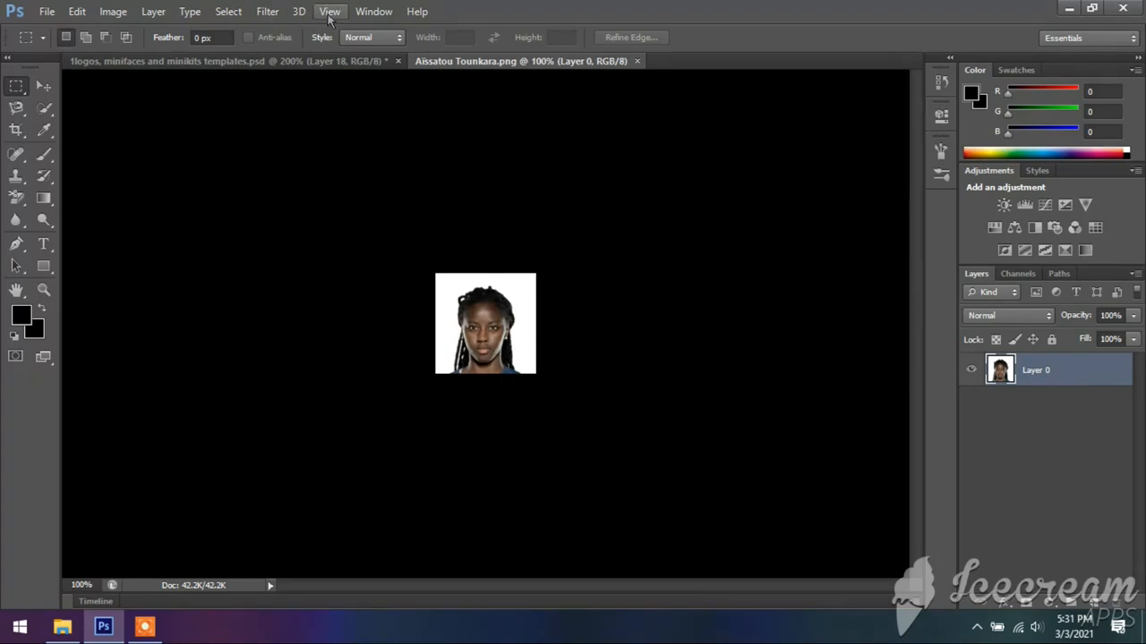
{"action": "left_click", "coordinate": [329, 18]}
{"action": "left_click", "coordinate": [379, 136]}
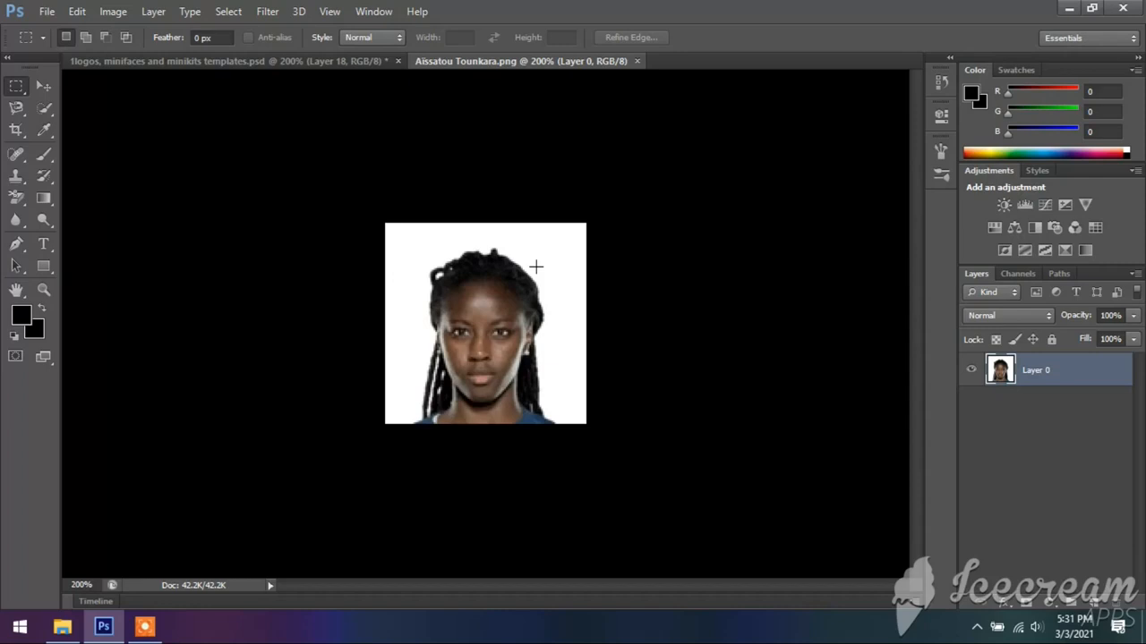
{"action": "left_click", "coordinate": [15, 199]}
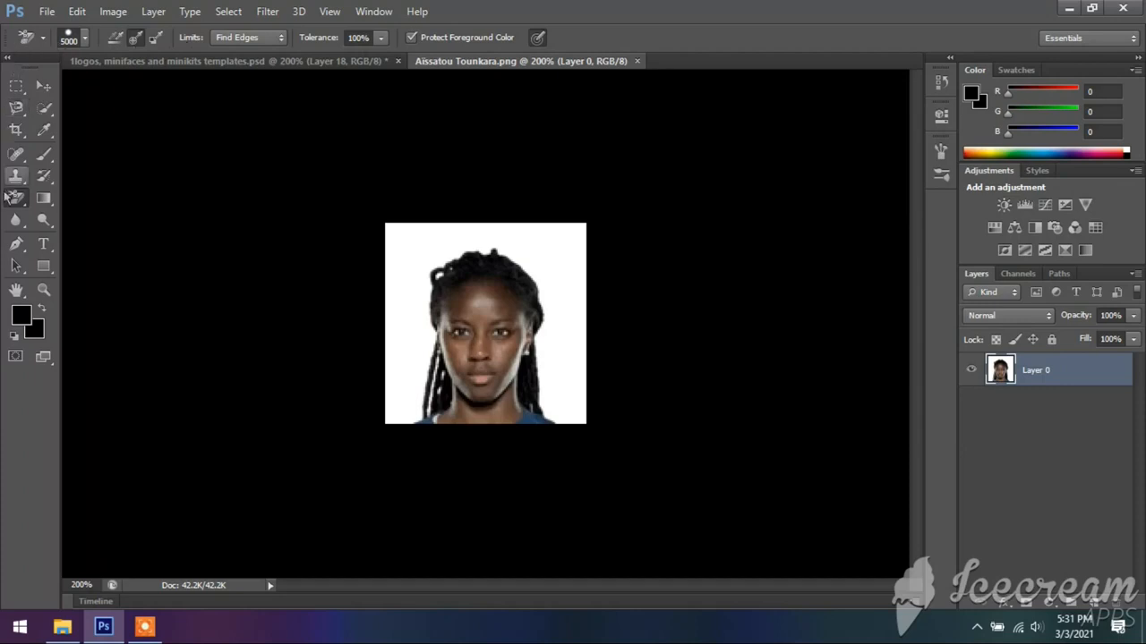
- Try erasing the portrait's white background at 100% tolerance, and revert the image to its opened state
{"action": "left_click", "coordinate": [408, 233]}
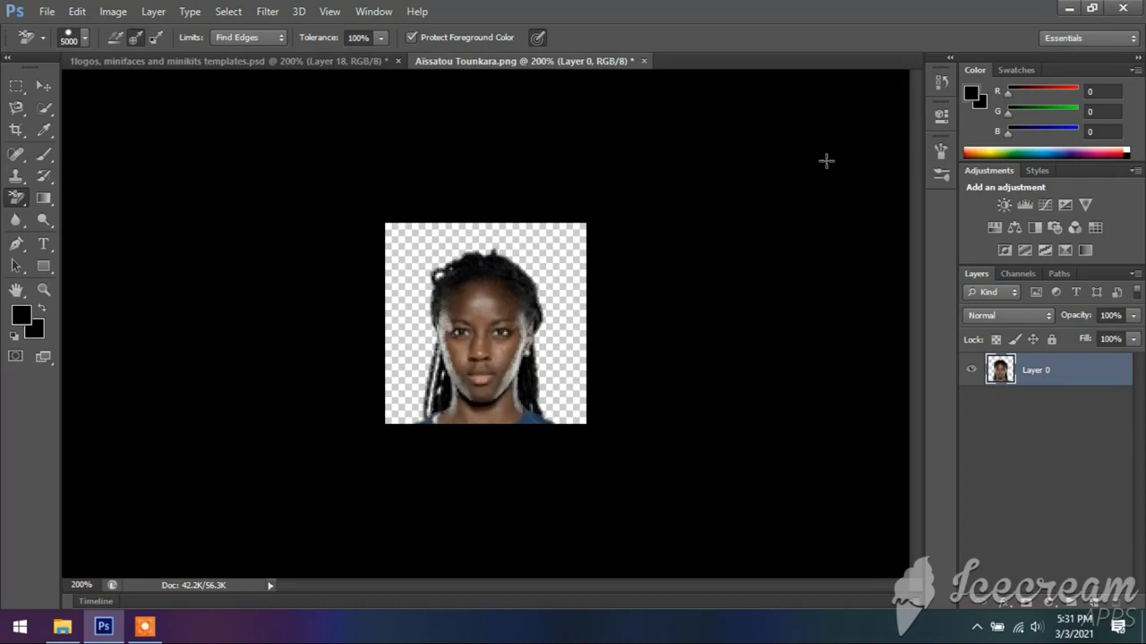
{"action": "left_click", "coordinate": [940, 82]}
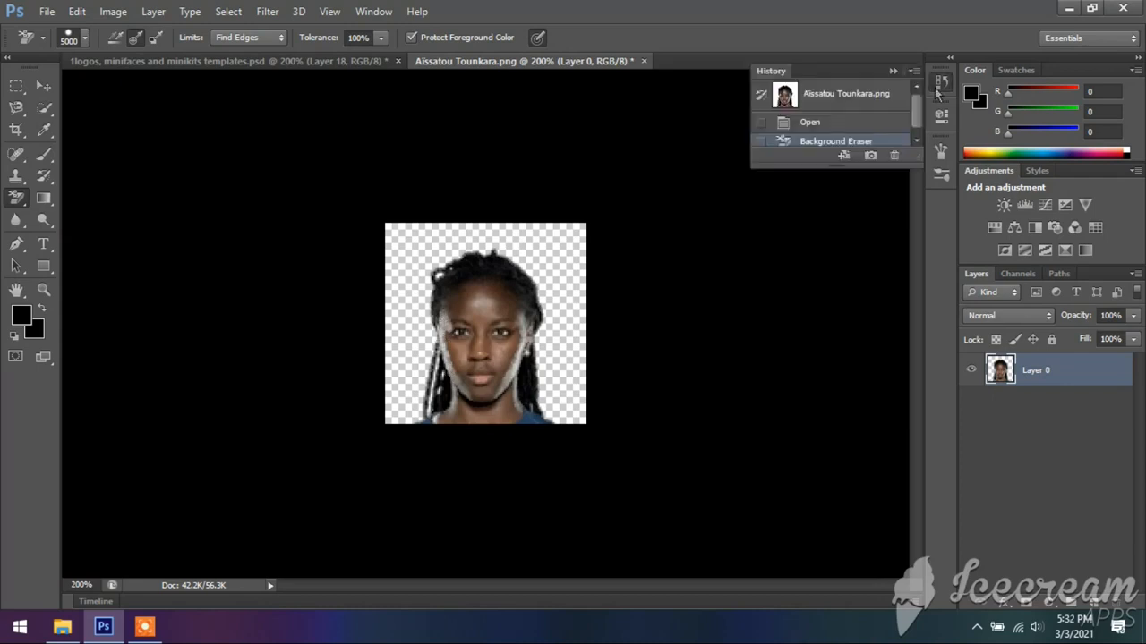
{"action": "left_click", "coordinate": [814, 123]}
- Set the Background Eraser tolerance to 1% and erase the white background around the woman's portrait
{"action": "left_click", "coordinate": [383, 37]}
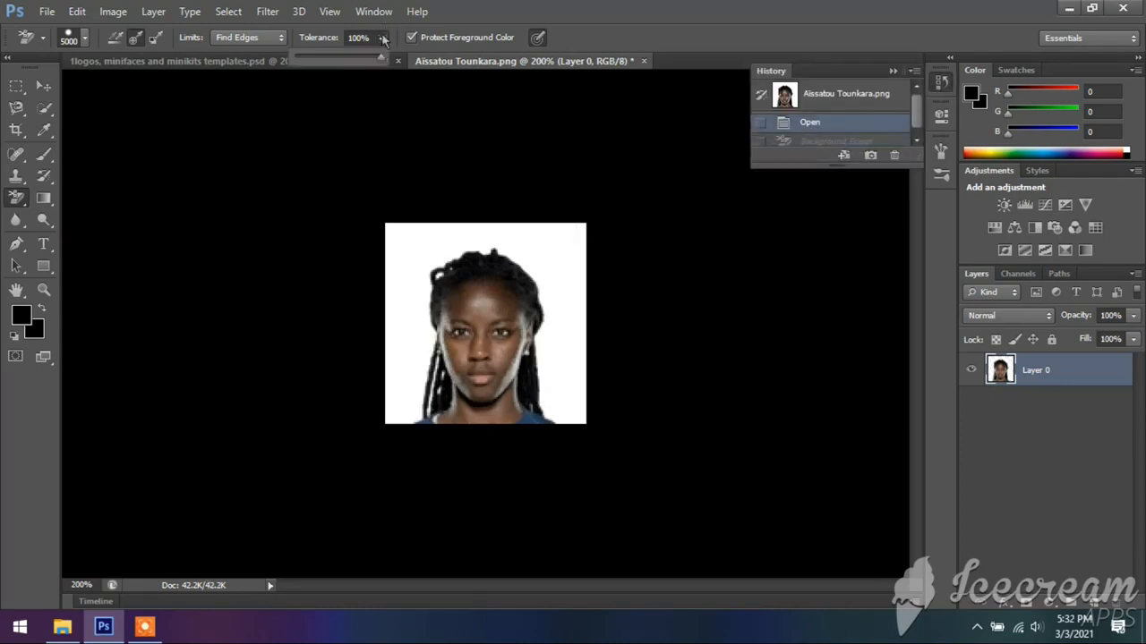
{"action": "left_click_drag", "start_coordinate": [381, 56], "coordinate": [297, 64]}
{"action": "left_click", "coordinate": [893, 70]}
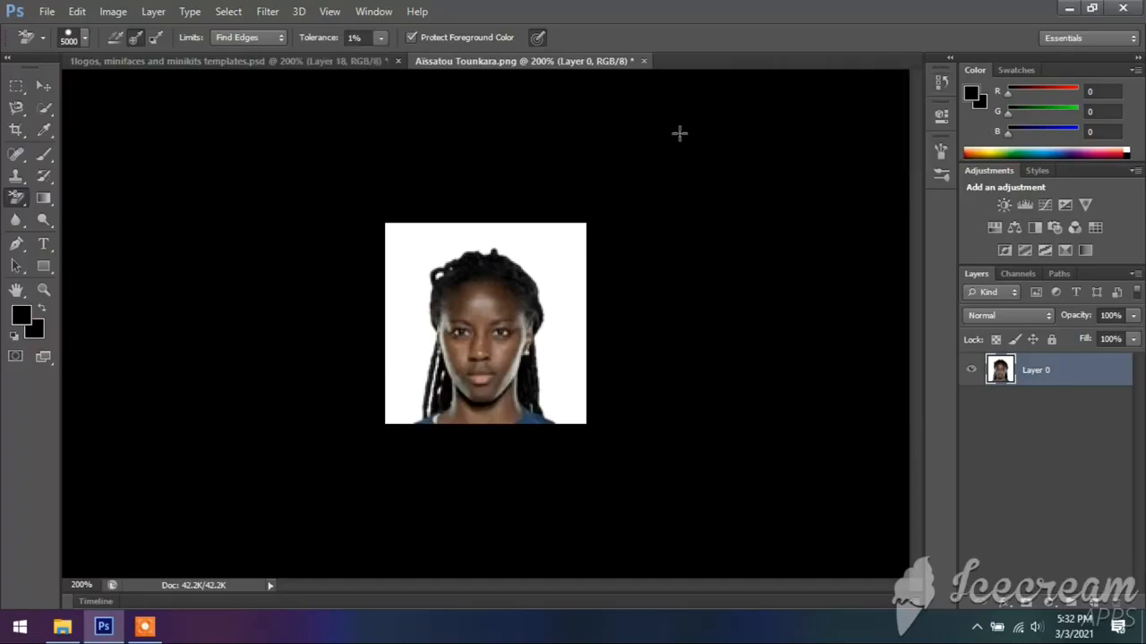
{"action": "left_click", "coordinate": [560, 246]}
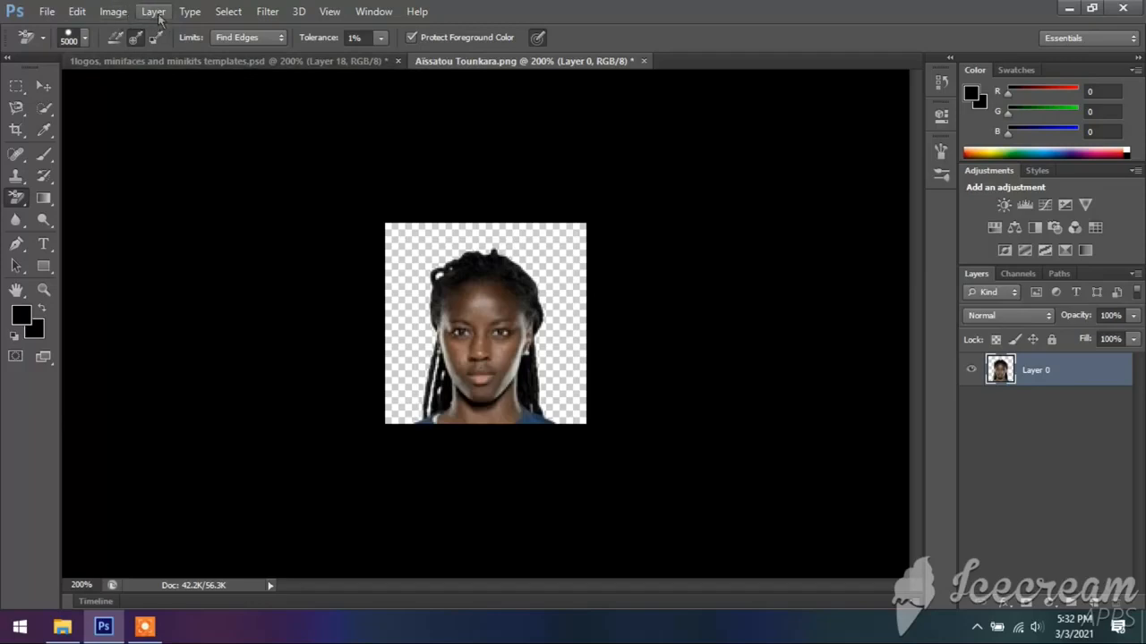
- Resize the portrait image to 100 pixels wide and 80 pixels high
{"action": "left_click", "coordinate": [113, 12]}
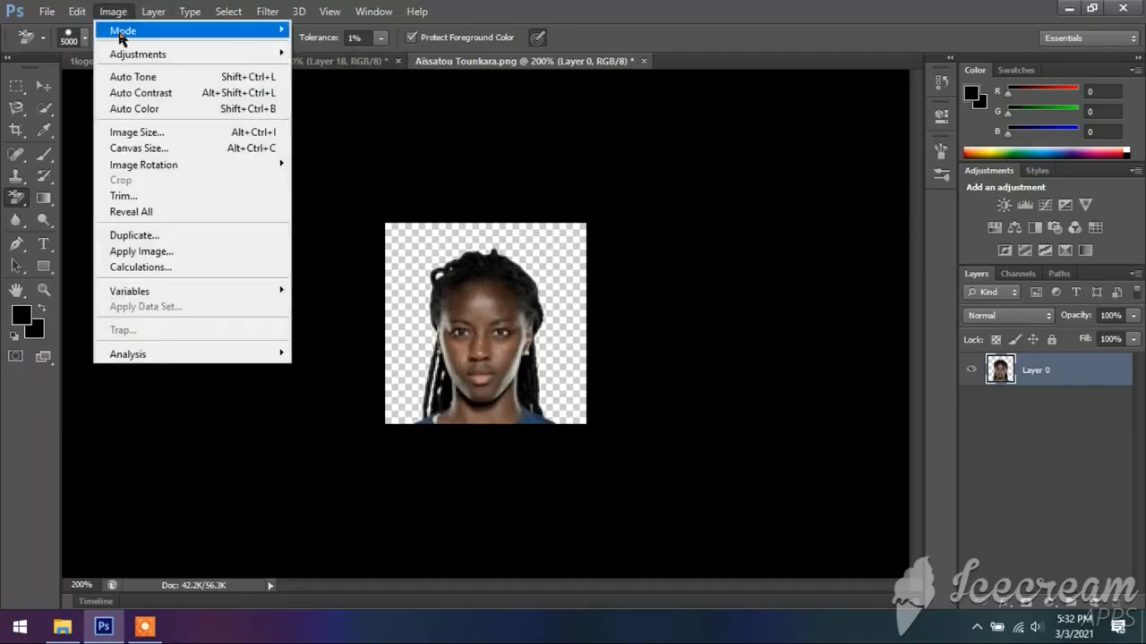
{"action": "left_click", "coordinate": [144, 135]}
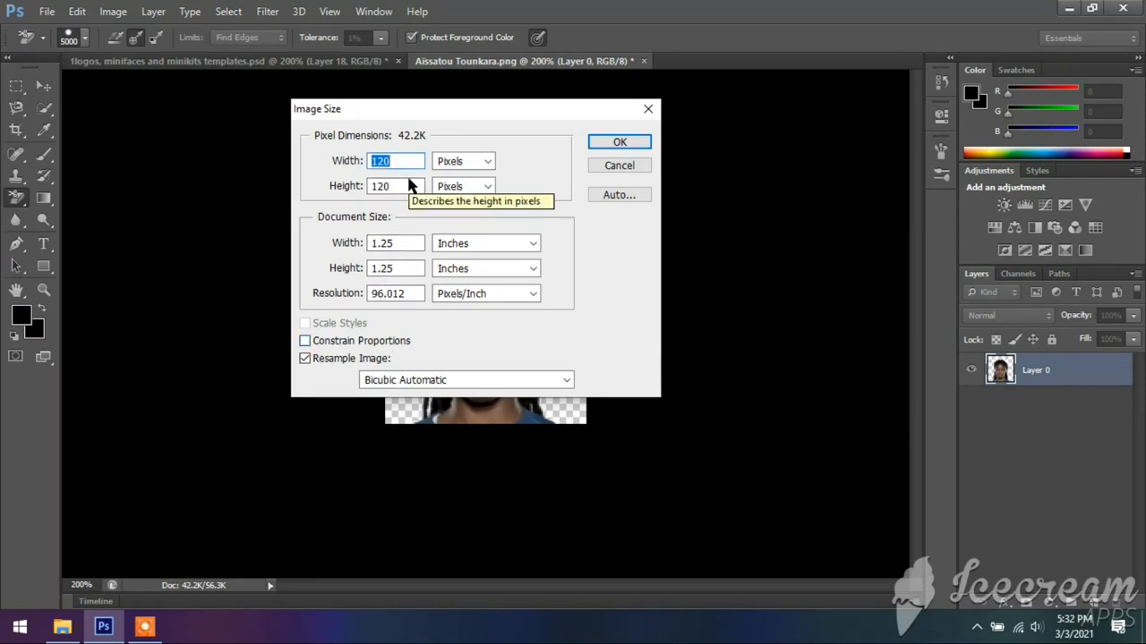
{"action": "type", "text": "100"}
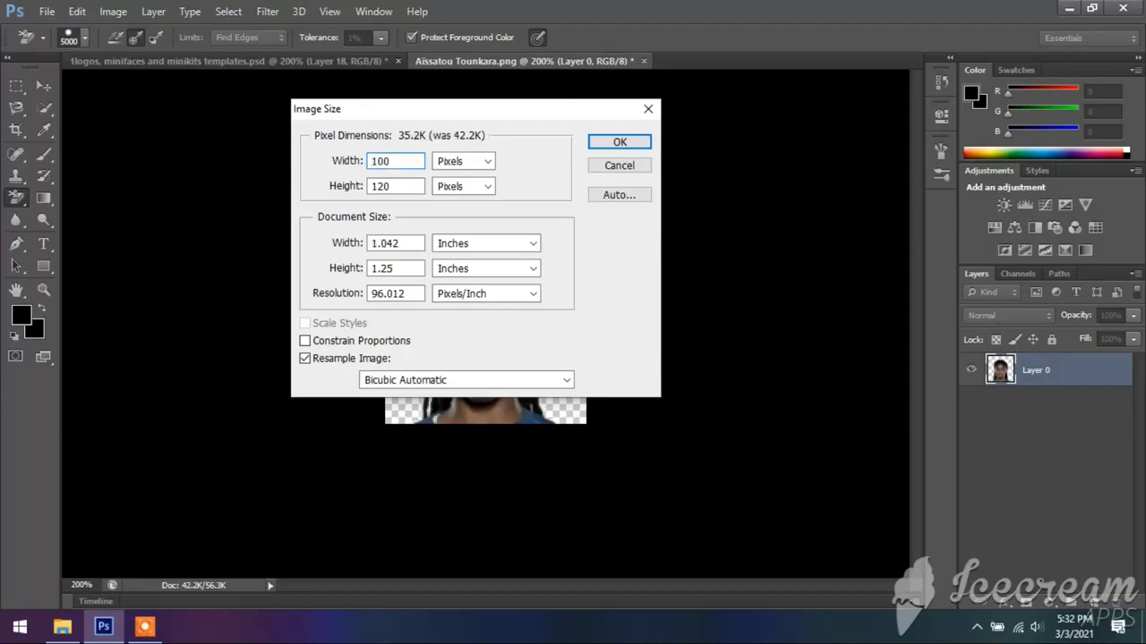
{"action": "double_click", "coordinate": [396, 186]}
{"action": "type", "text": "80"}
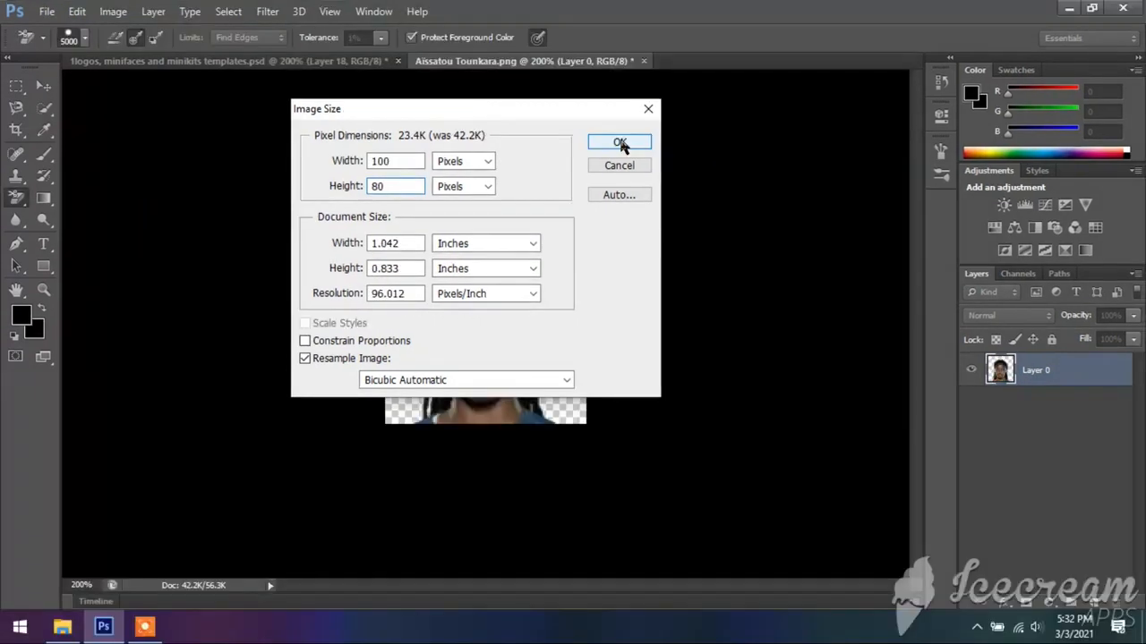
{"action": "left_click", "coordinate": [612, 141]}
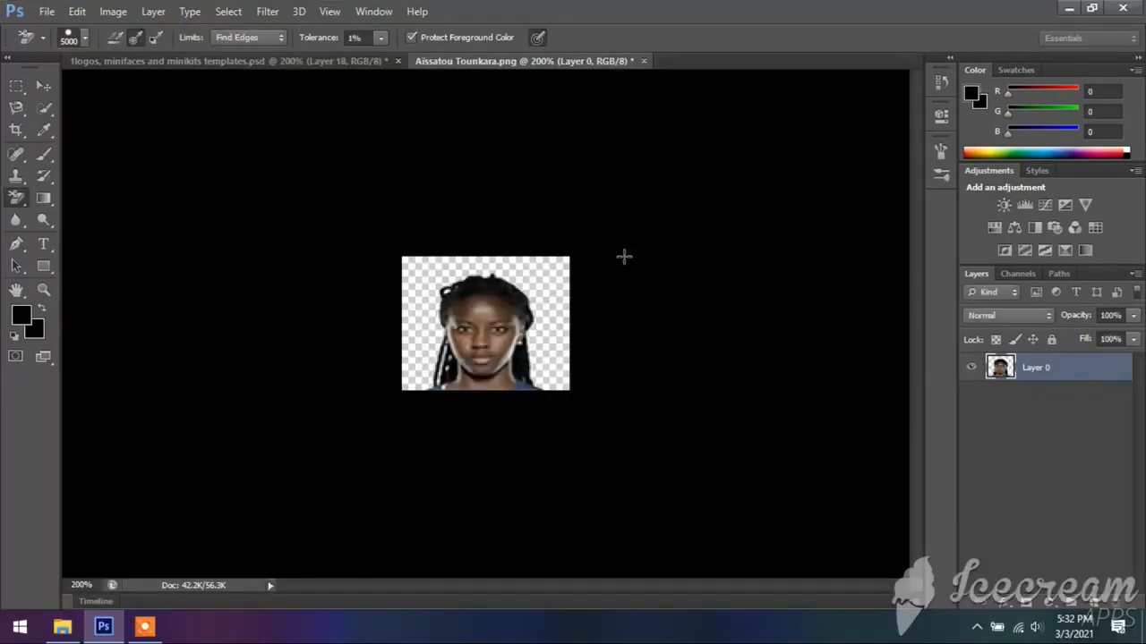
- Float the portrait document in its own window beside the template artwork and activate the Move tool
{"action": "left_click_drag", "start_coordinate": [566, 65], "coordinate": [818, 181]}
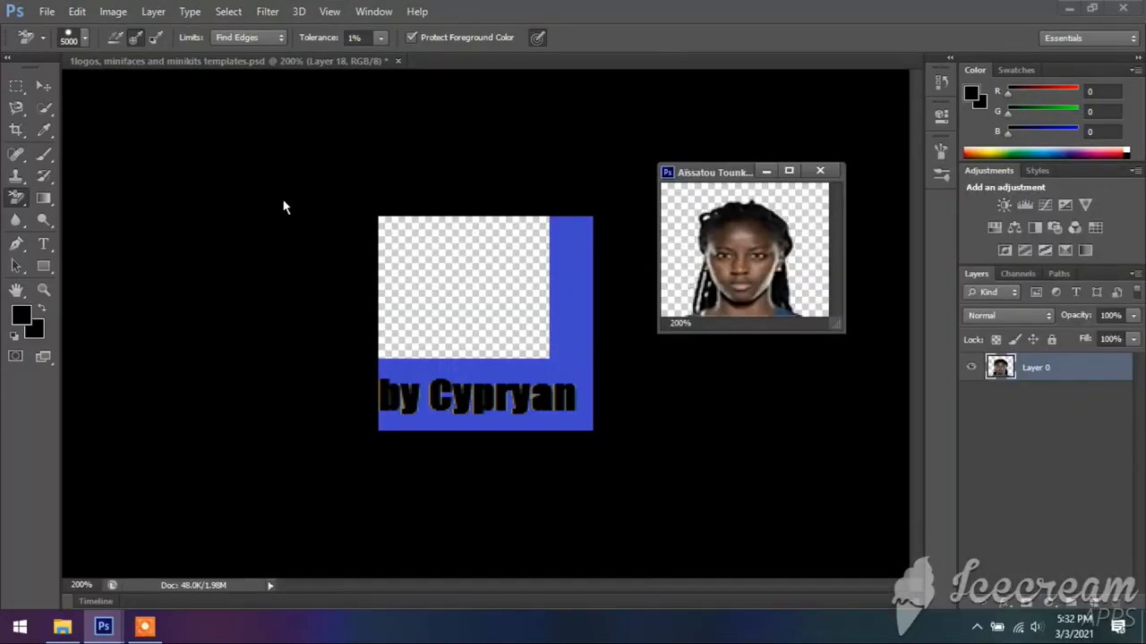
{"action": "left_click", "coordinate": [47, 90]}
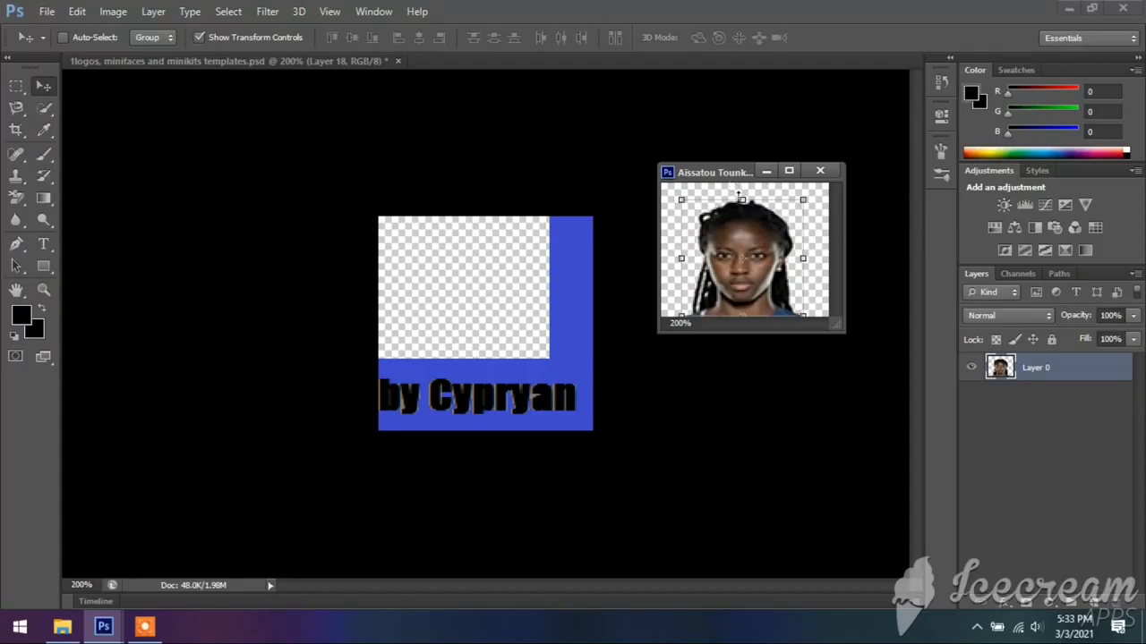
- Undo the last portrait resize and set the image size to 100 pixels wide by 90 pixels high
{"action": "left_click", "coordinate": [941, 82]}
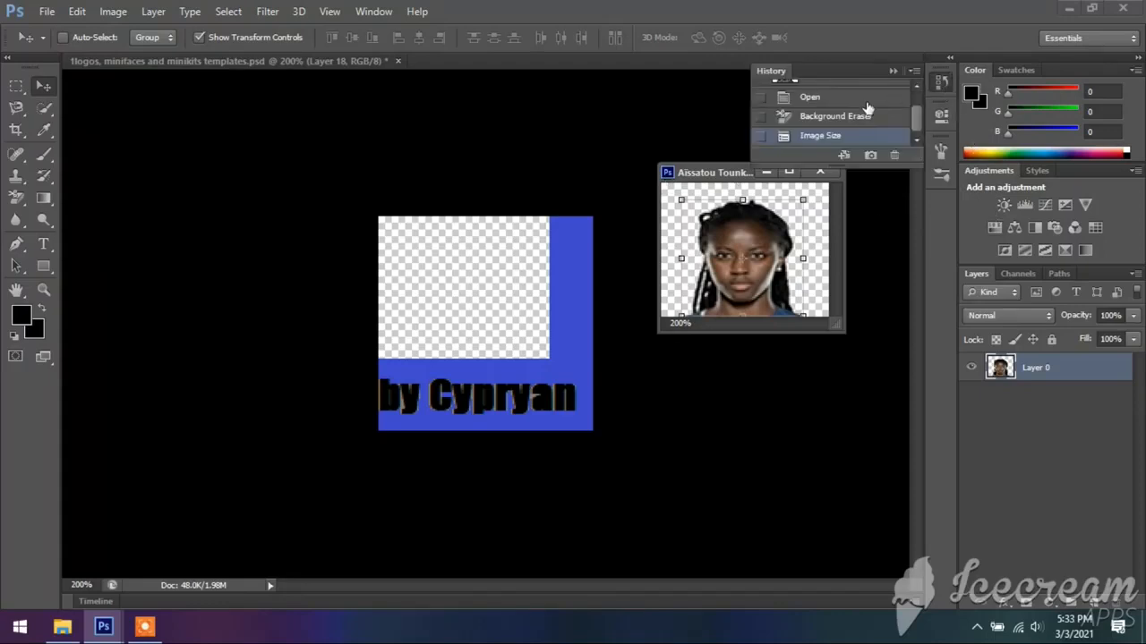
{"action": "left_click", "coordinate": [832, 119]}
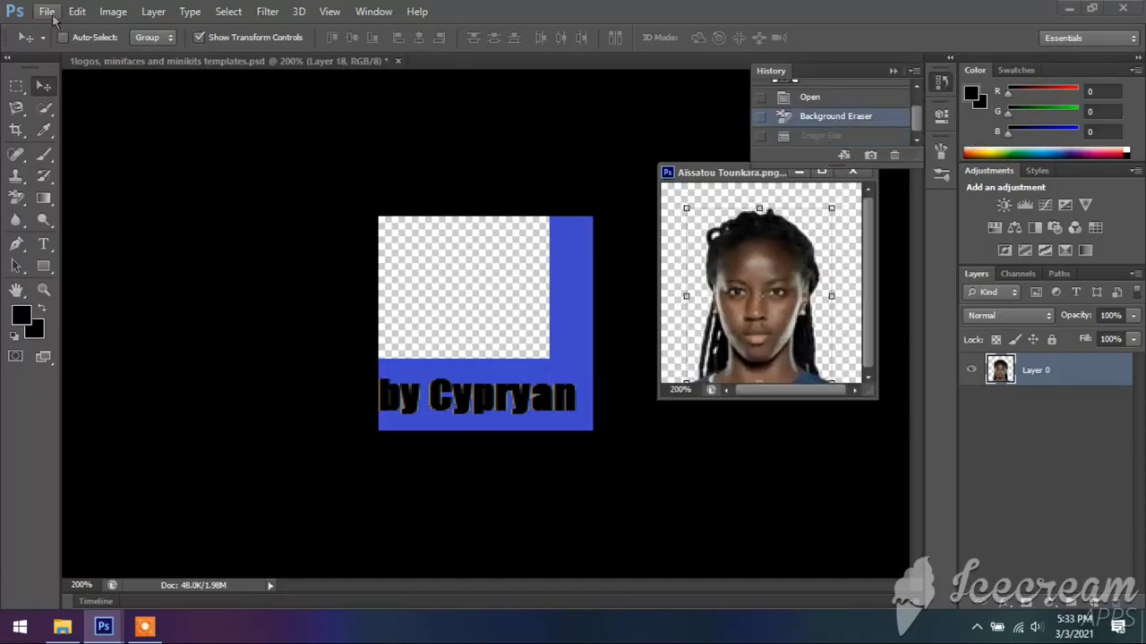
{"action": "left_click", "coordinate": [113, 12]}
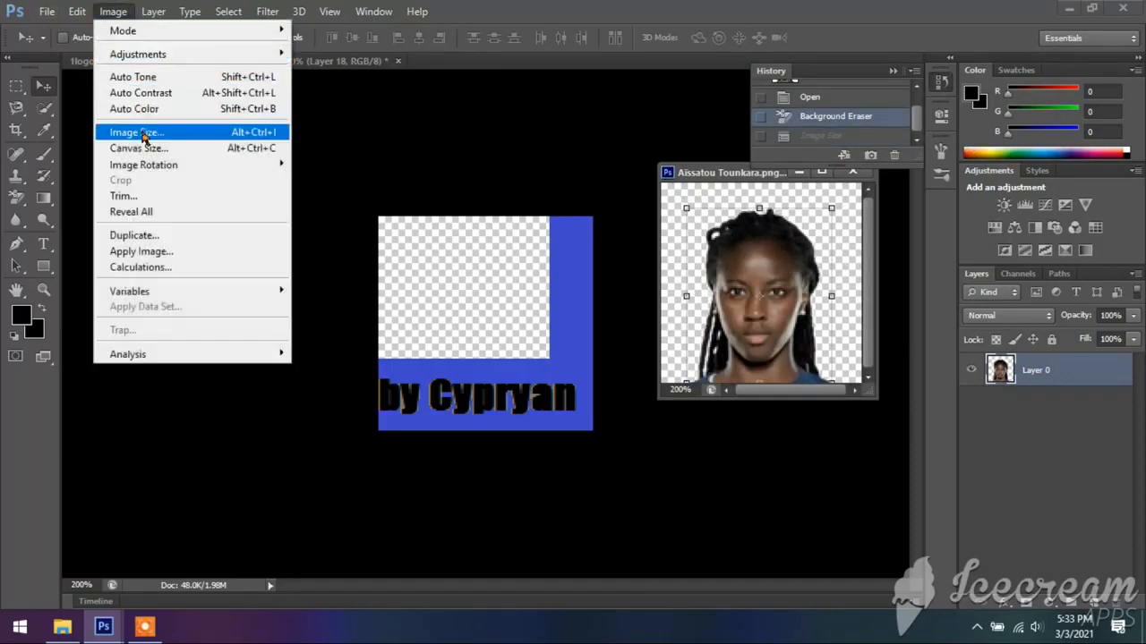
{"action": "left_click", "coordinate": [136, 133]}
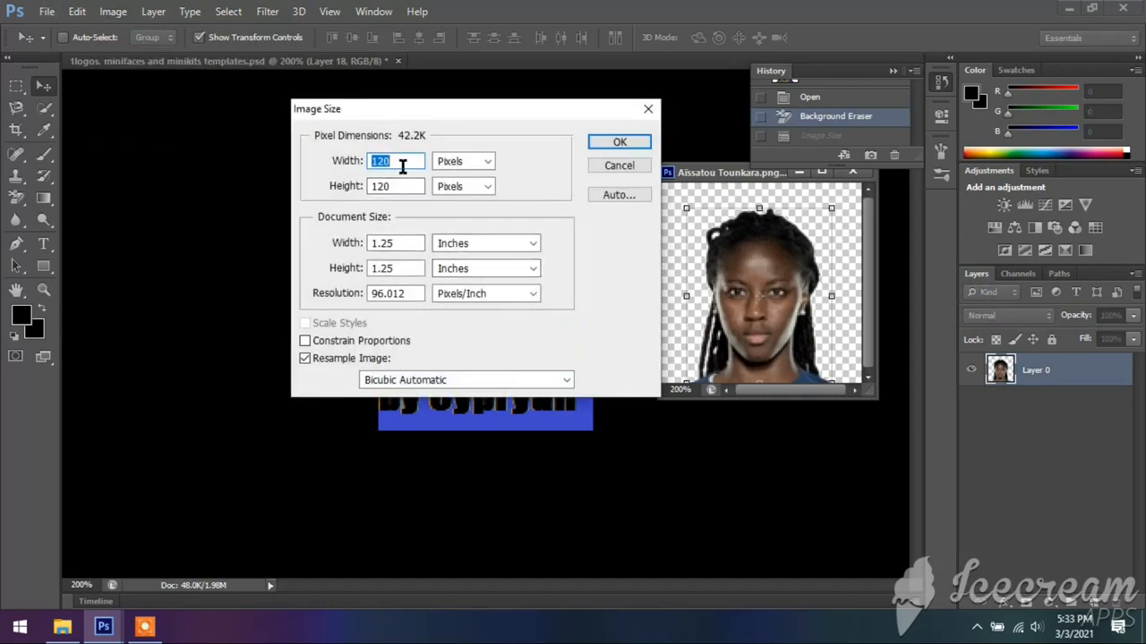
{"action": "type", "text": "100"}
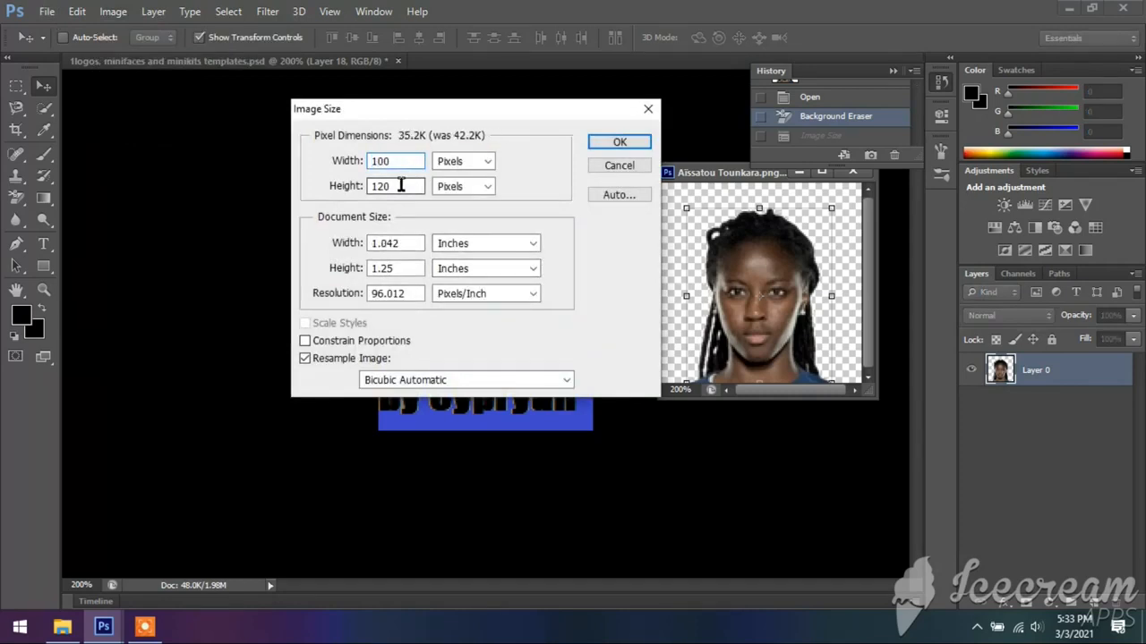
{"action": "left_click_drag", "start_coordinate": [402, 184], "coordinate": [369, 184]}
{"action": "type", "text": "90"}
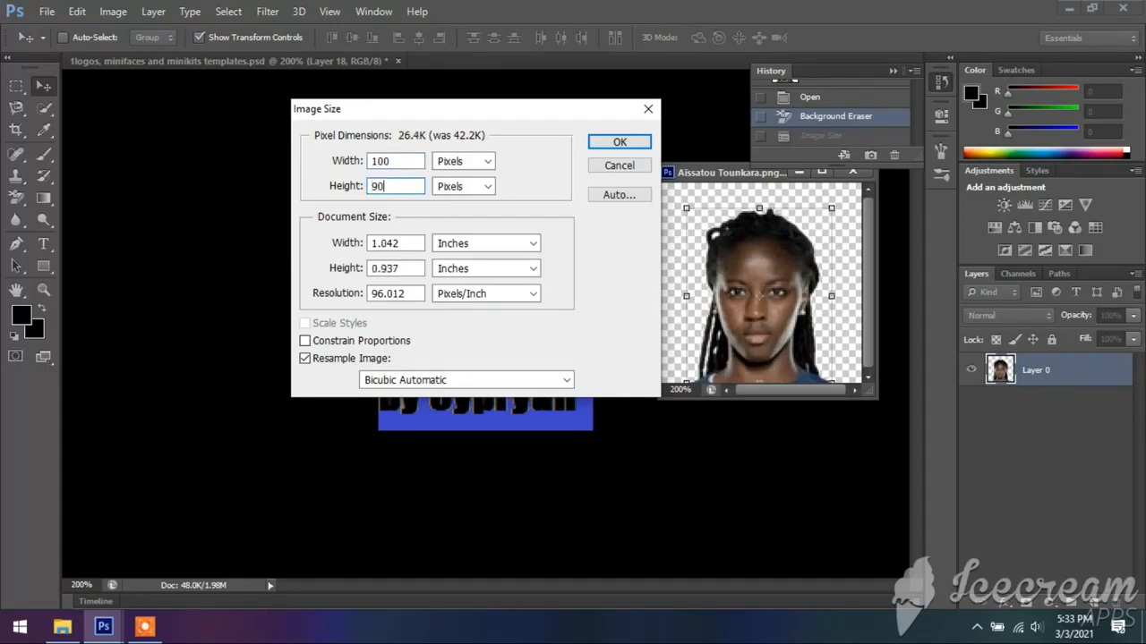
{"action": "left_click", "coordinate": [620, 141]}
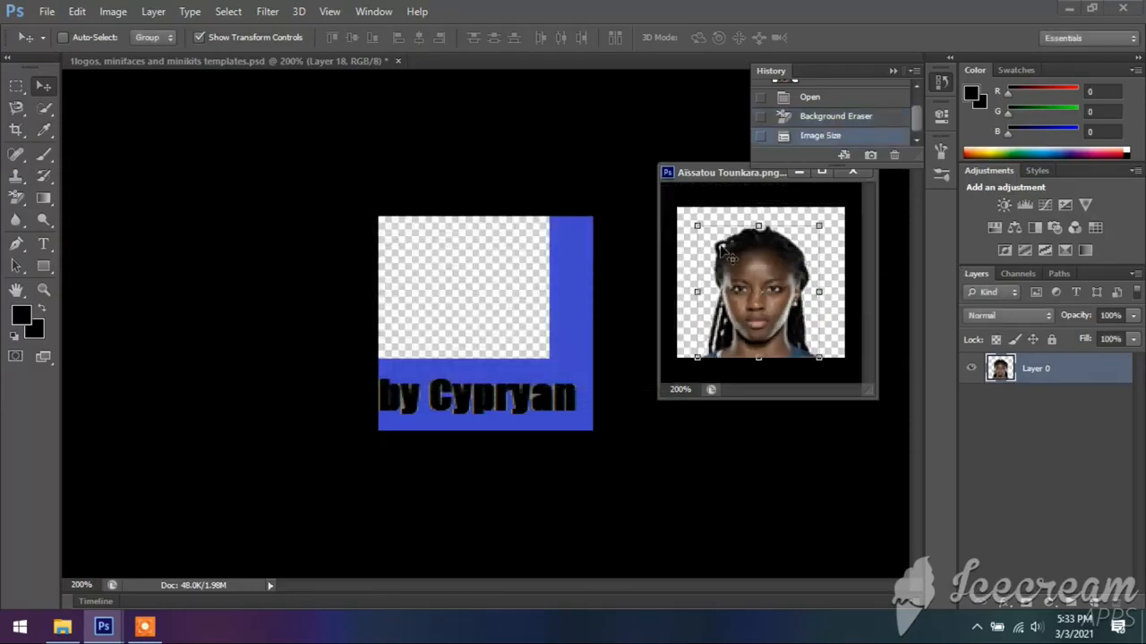
{"action": "left_click", "coordinate": [892, 76]}
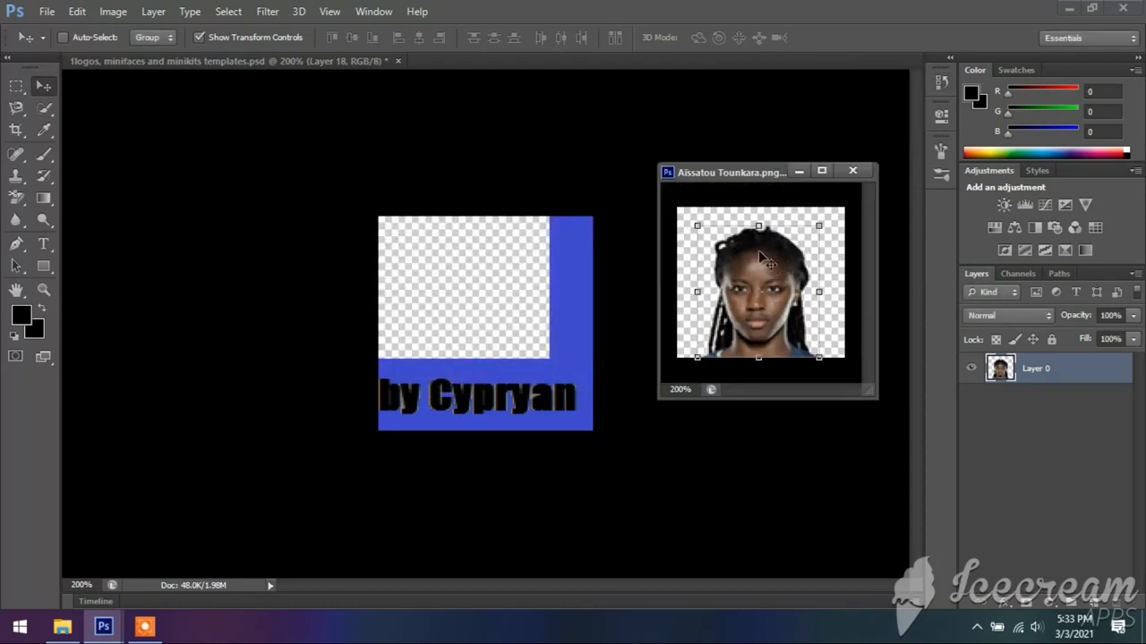
- Copy the cut-out portrait into the template document, placing it in the transparent area above the blue lettered strip
{"action": "left_click_drag", "start_coordinate": [758, 250], "coordinate": [484, 269]}
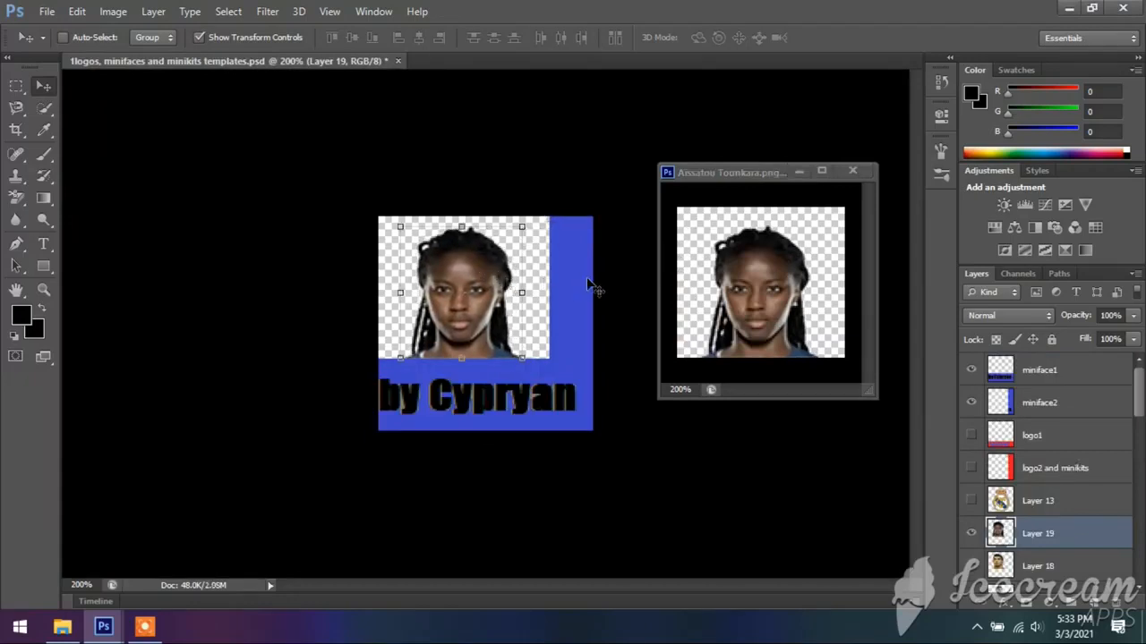
{"action": "left_click", "coordinate": [16, 87]}
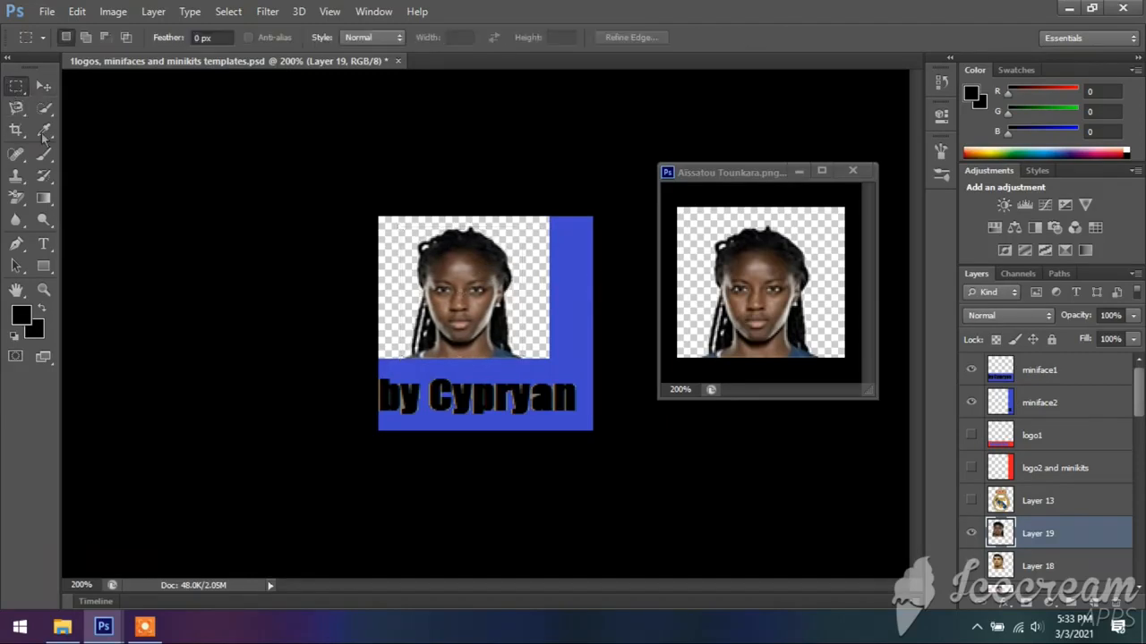
{"action": "left_click", "coordinate": [328, 12]}
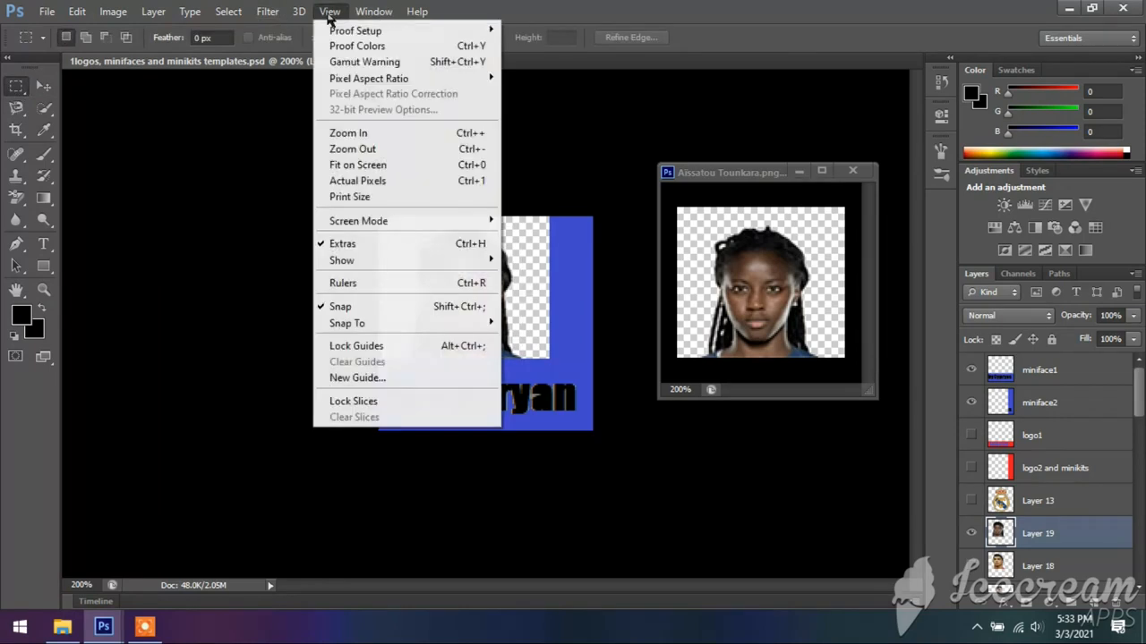
{"action": "left_click", "coordinate": [363, 151]}
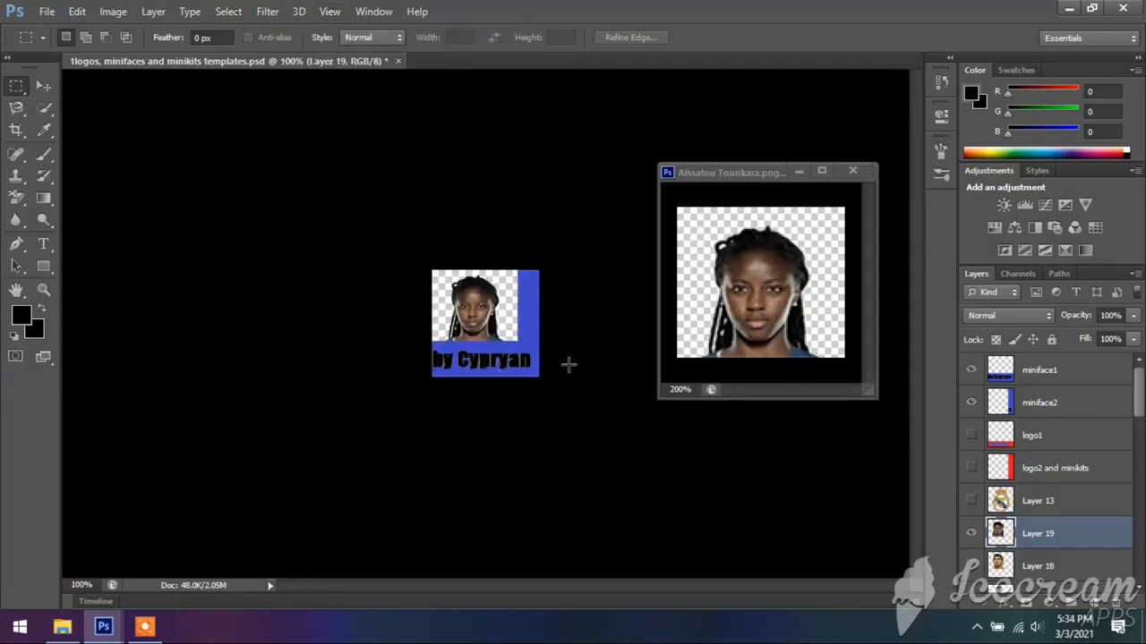
{"action": "left_click", "coordinate": [331, 12]}
{"action": "left_click", "coordinate": [362, 136]}
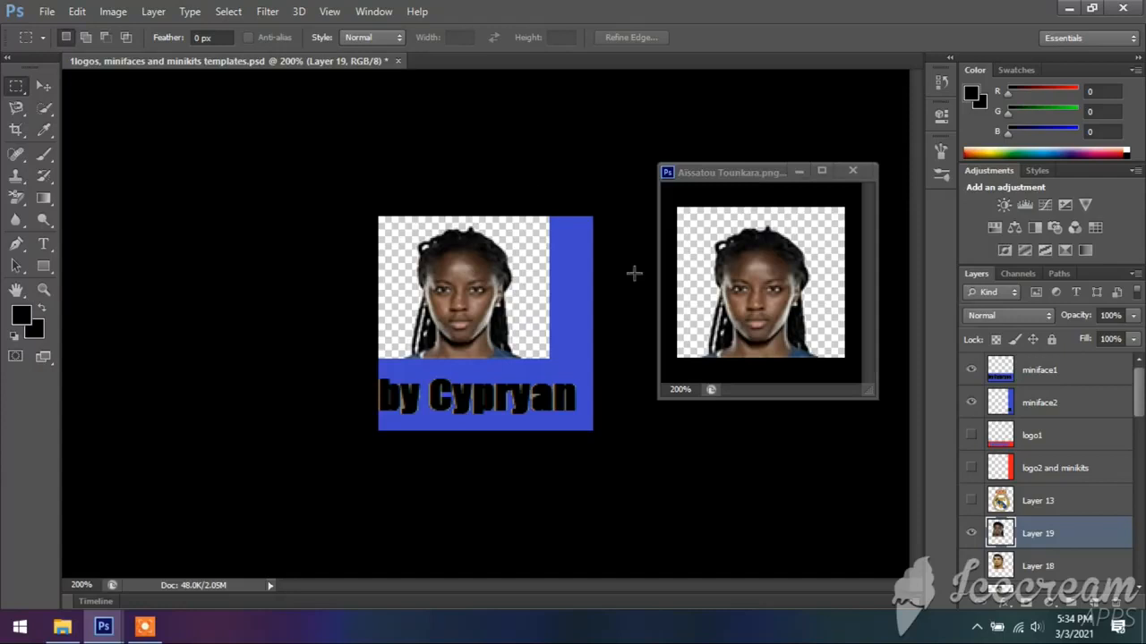
{"action": "left_click", "coordinate": [46, 11]}
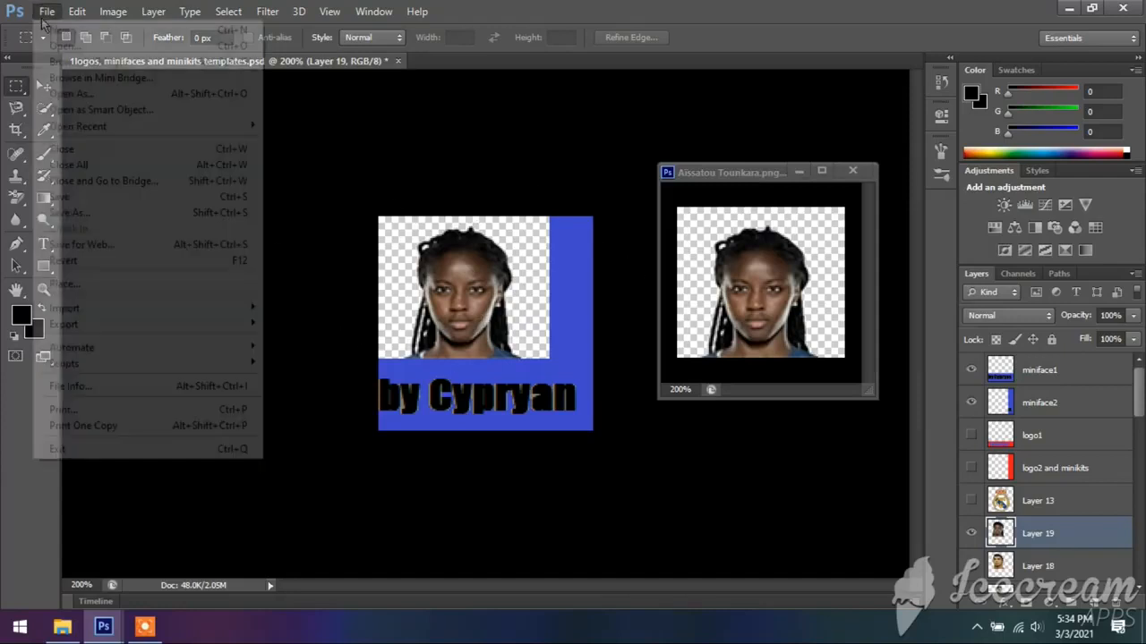
{"action": "left_click", "coordinate": [102, 223]}
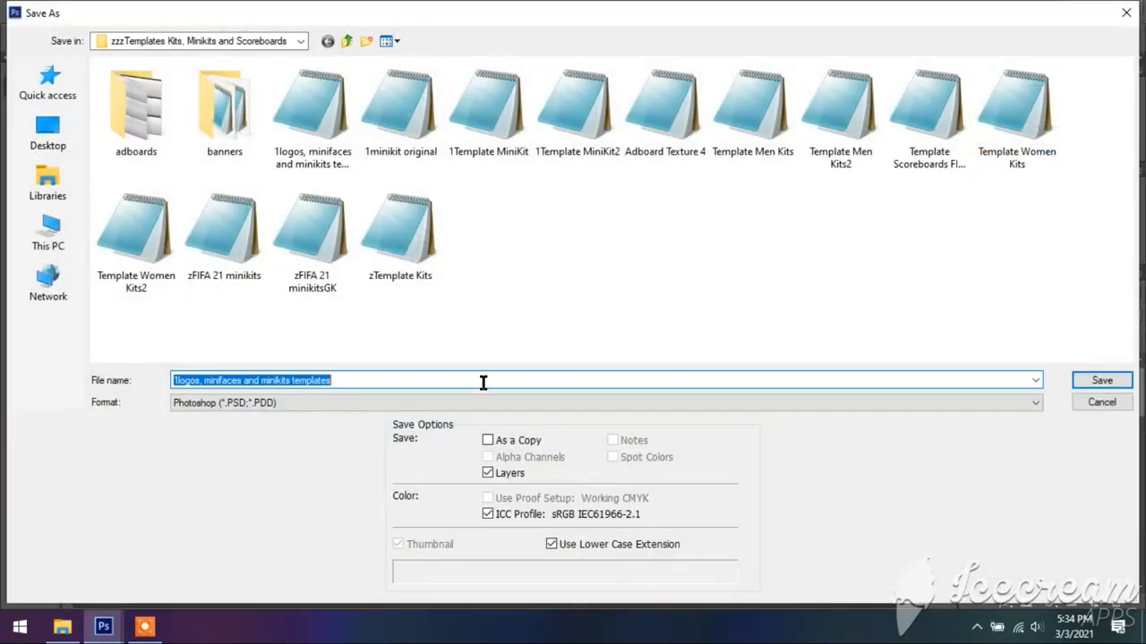
{"action": "left_click", "coordinate": [1044, 404]}
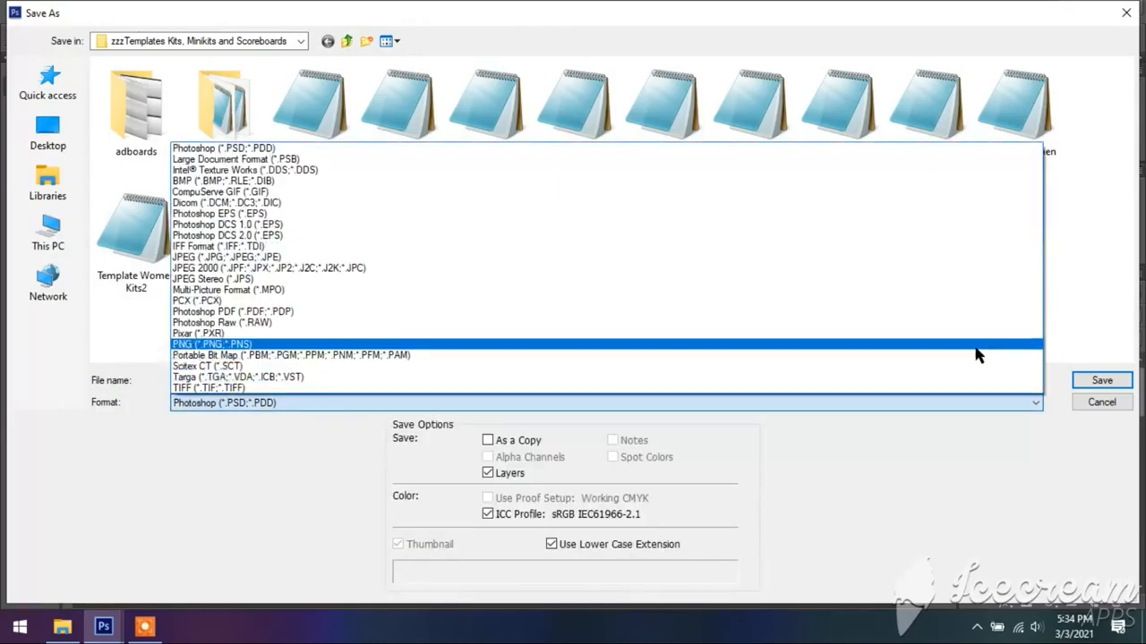
{"action": "left_click", "coordinate": [975, 353]}
{"action": "left_click", "coordinate": [1110, 403]}
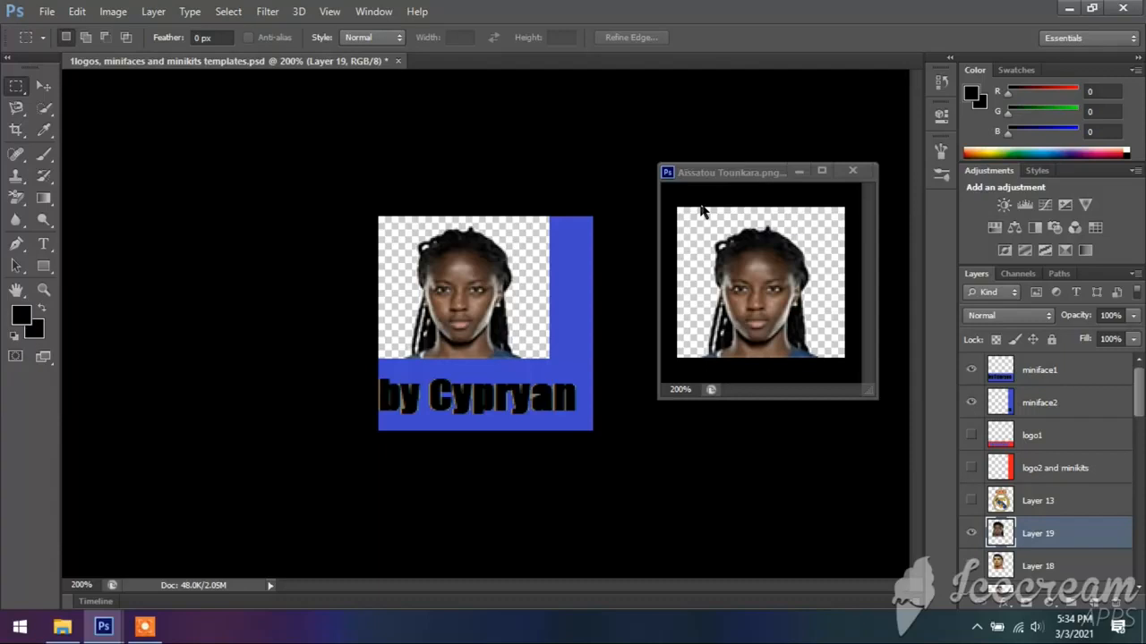
- Close the floating portrait document and hide the Layer 19, miniface2 and miniface1 layers in the template
{"action": "left_click", "coordinate": [861, 175]}
{"action": "left_click", "coordinate": [577, 246]}
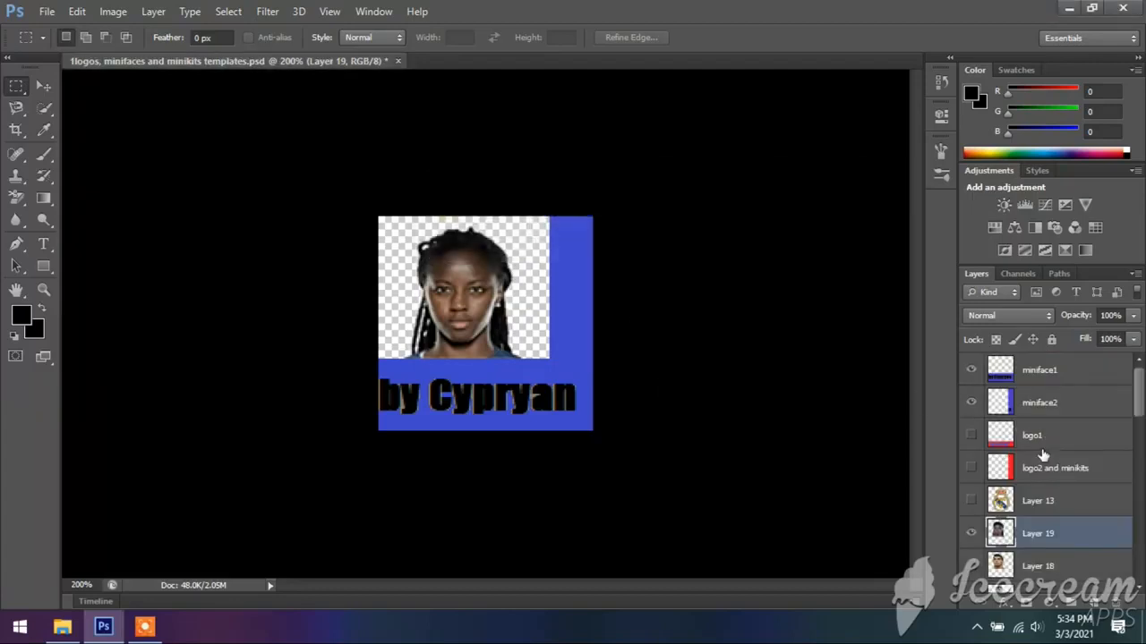
{"action": "left_click", "coordinate": [971, 534]}
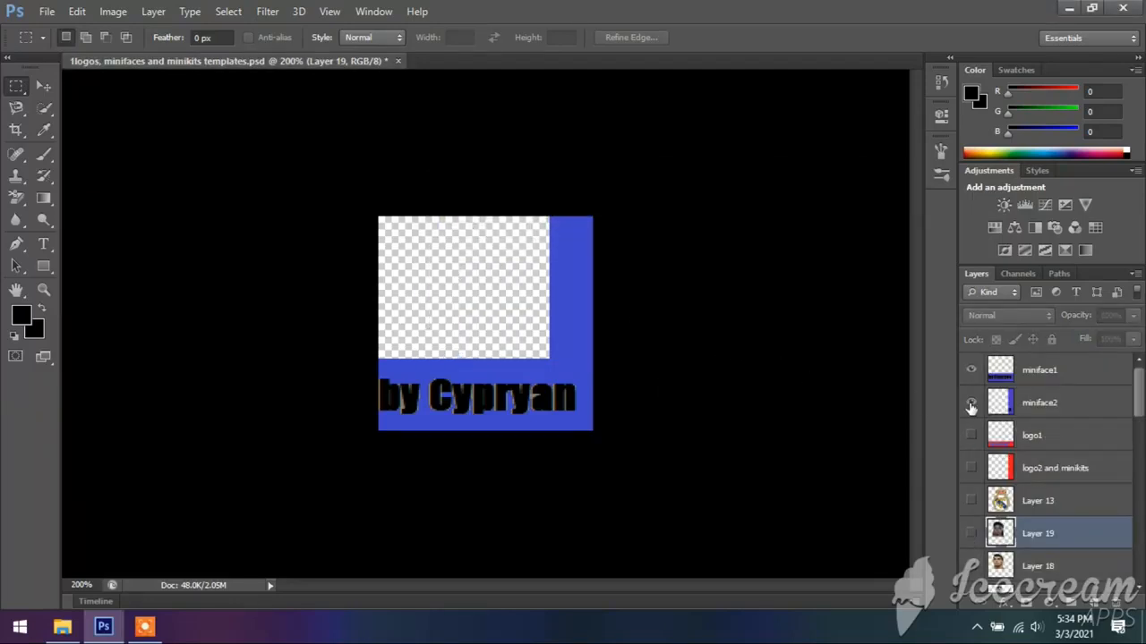
{"action": "left_click", "coordinate": [971, 404]}
{"action": "left_click", "coordinate": [971, 371]}
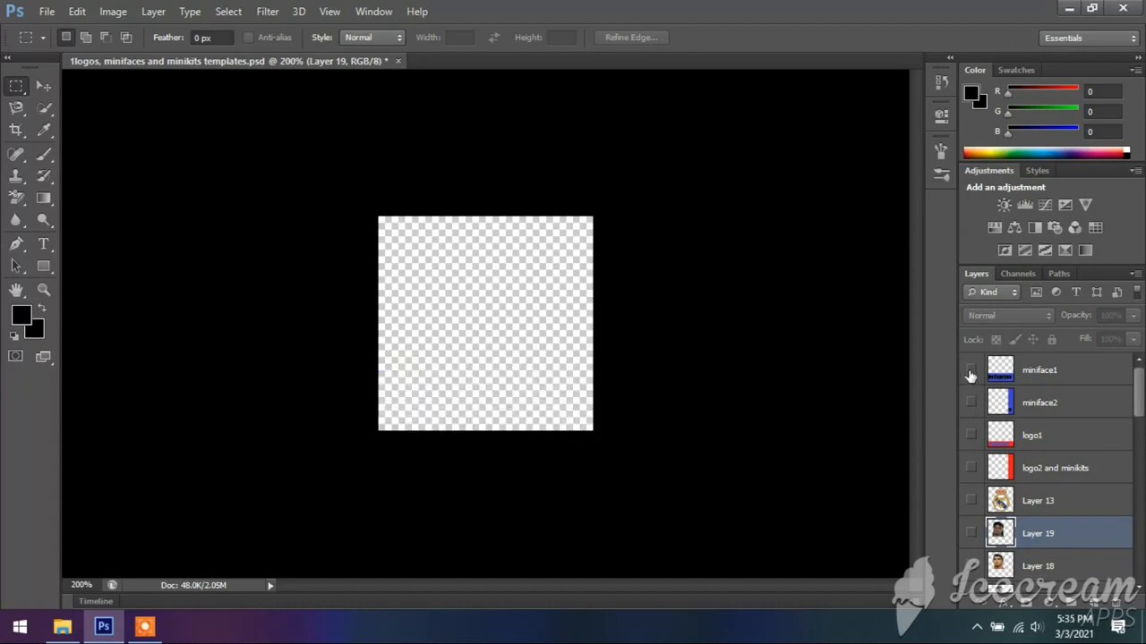
{"action": "left_click", "coordinate": [46, 11]}
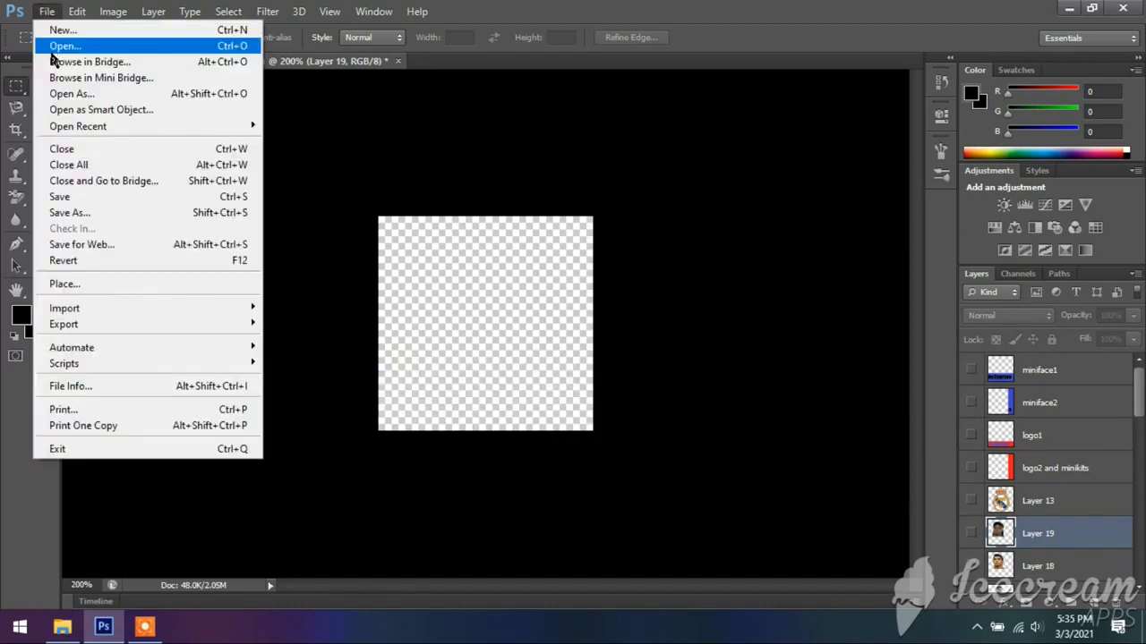
{"action": "left_click", "coordinate": [57, 47]}
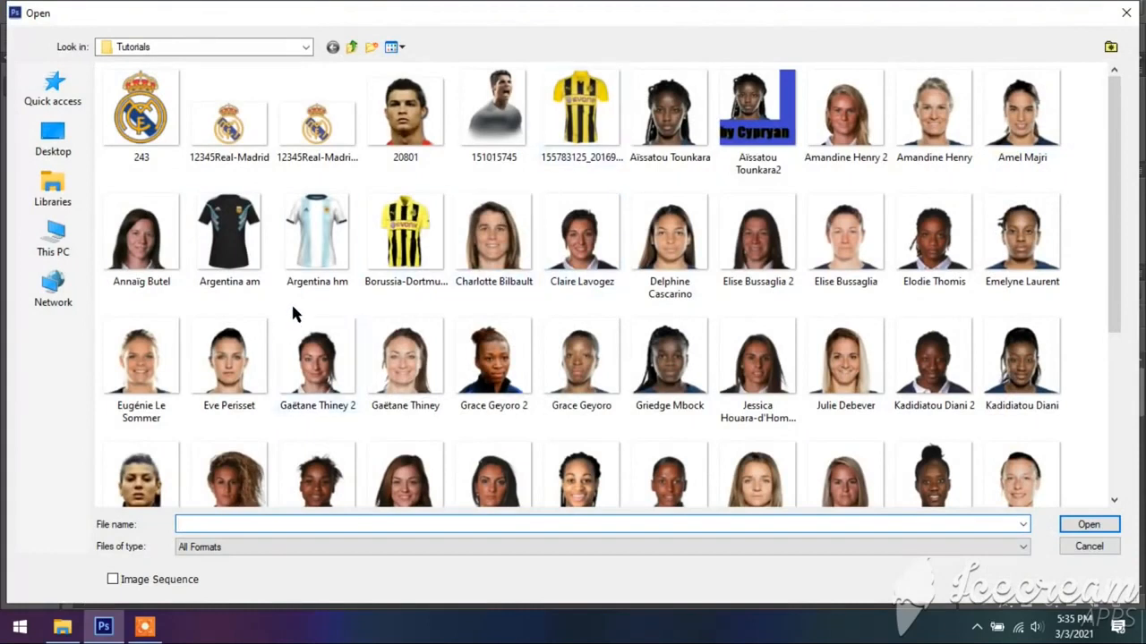
{"action": "left_click", "coordinate": [246, 246]}
{"action": "left_click", "coordinate": [315, 247], "text": "ctrl"}
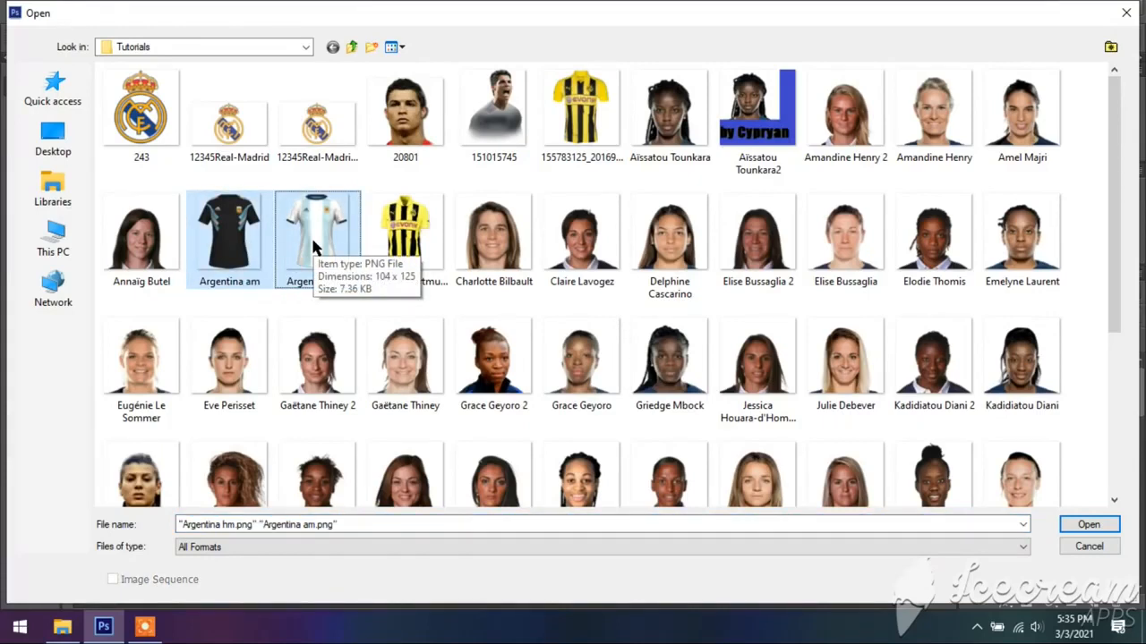
{"action": "left_click", "coordinate": [590, 104], "text": "ctrl"}
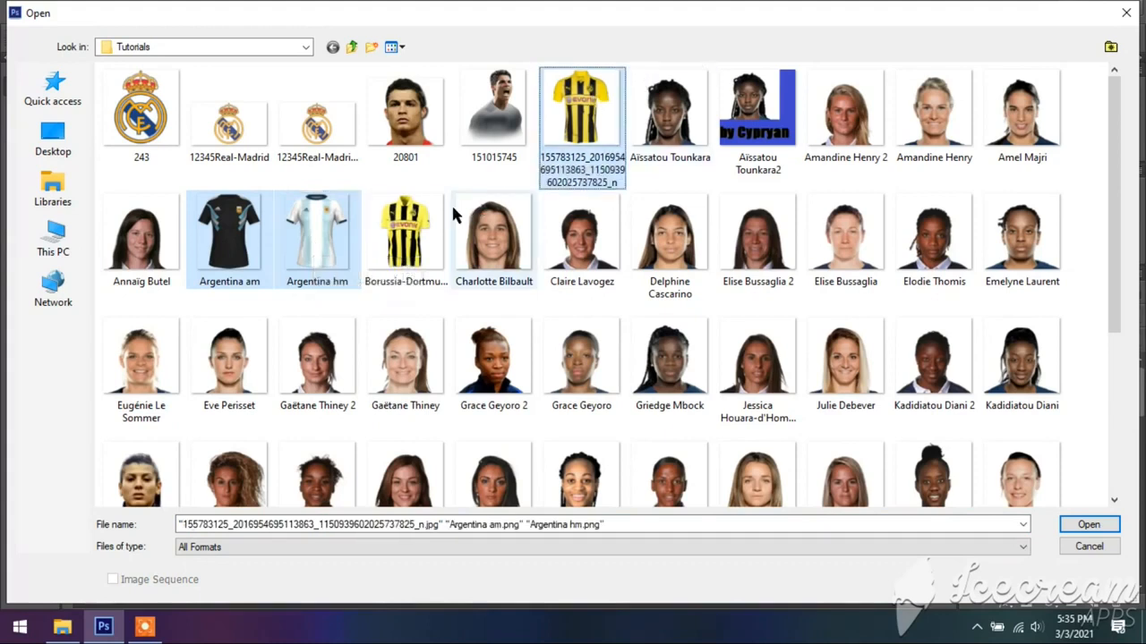
{"action": "left_click", "coordinate": [412, 234], "text": "ctrl"}
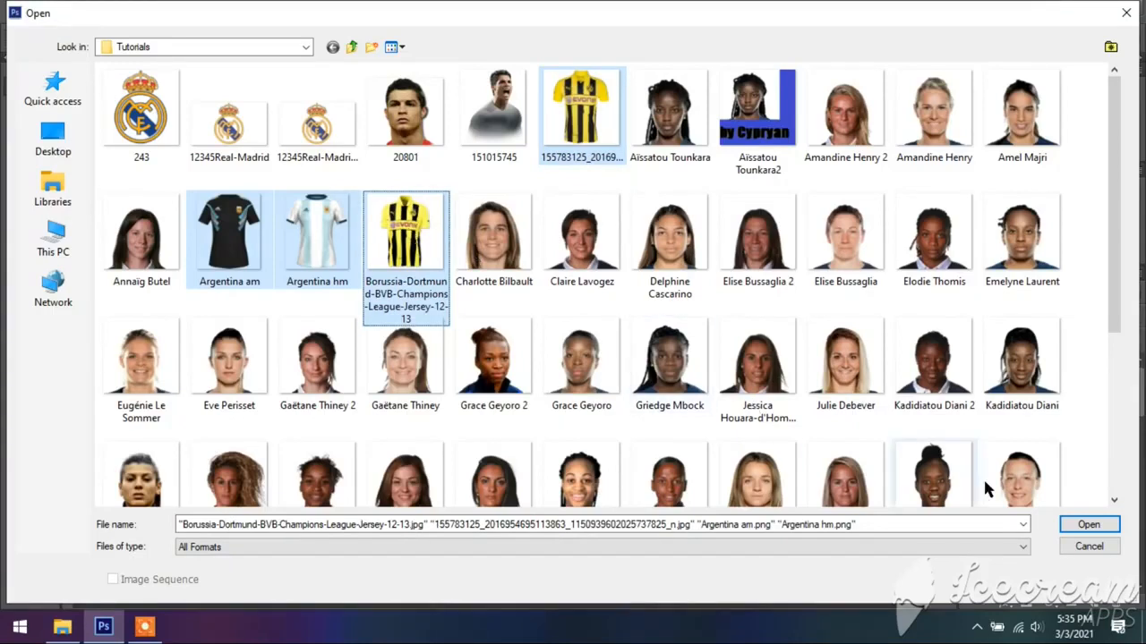
{"action": "left_click", "coordinate": [1086, 525]}
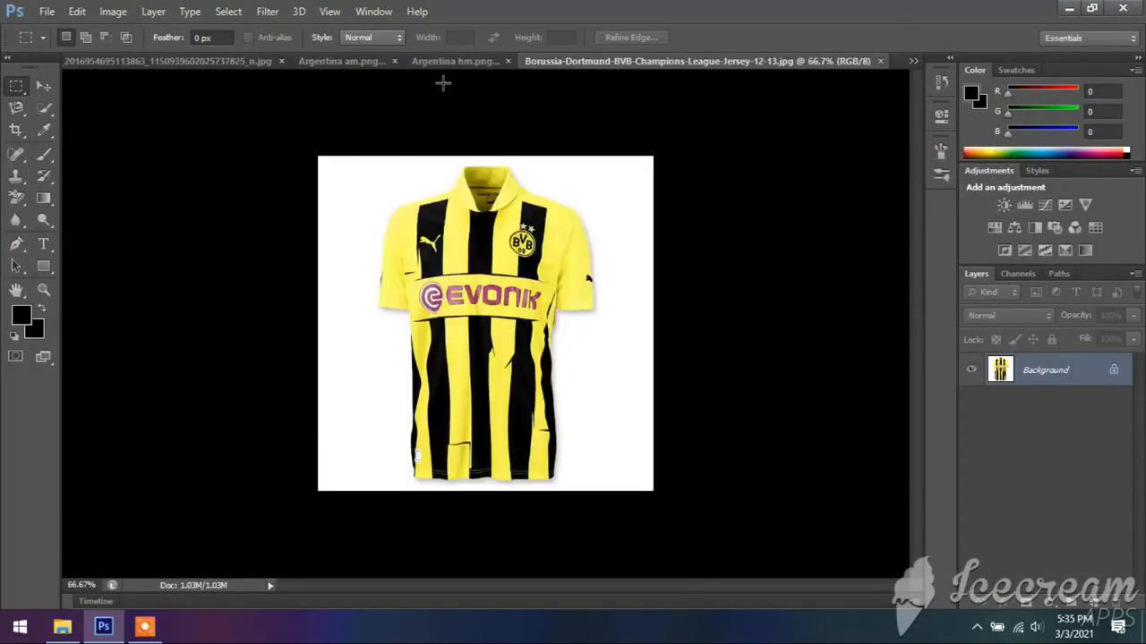
- Float the Argentina am.png document in its own window over the minikits template document and activate the Move tool
{"action": "left_click", "coordinate": [343, 61]}
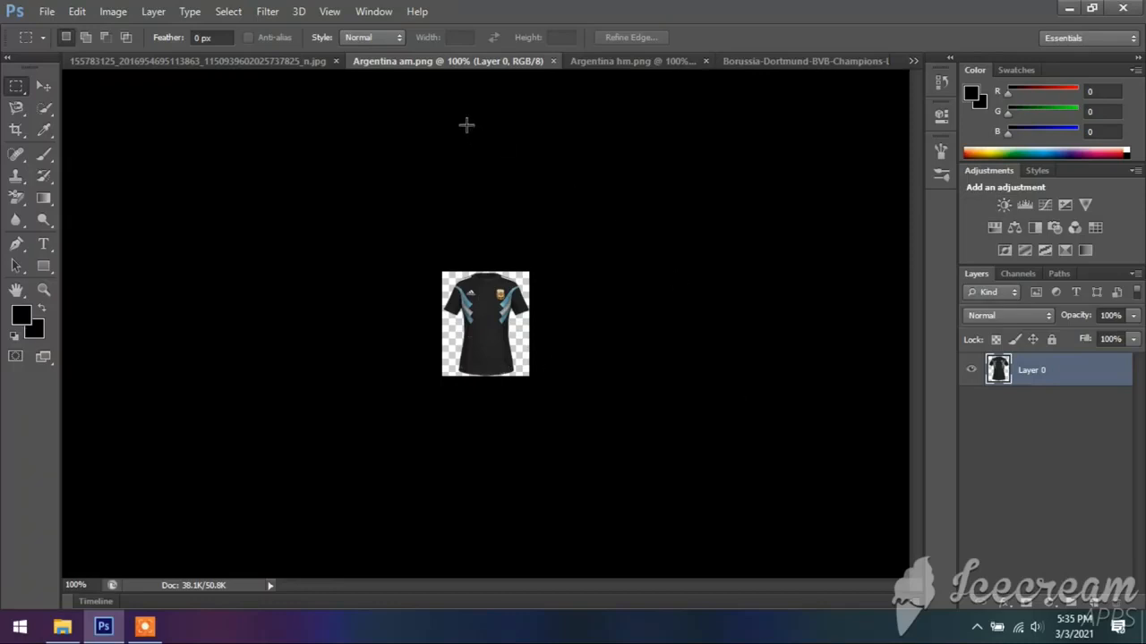
{"action": "left_click_drag", "start_coordinate": [437, 63], "coordinate": [705, 121]}
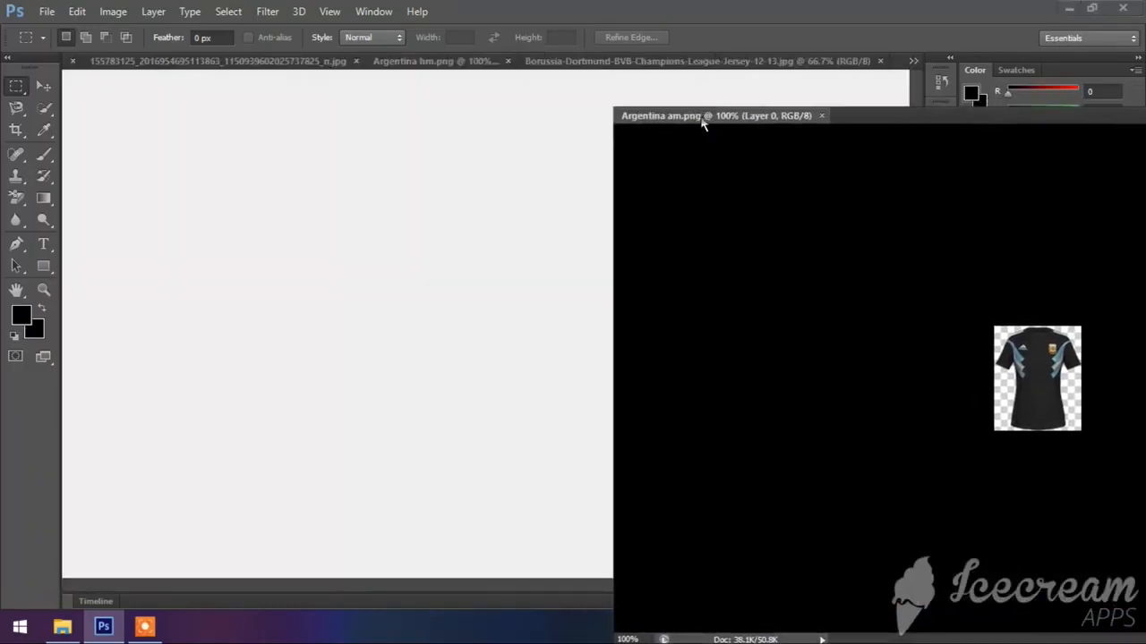
{"action": "left_click", "coordinate": [158, 62]}
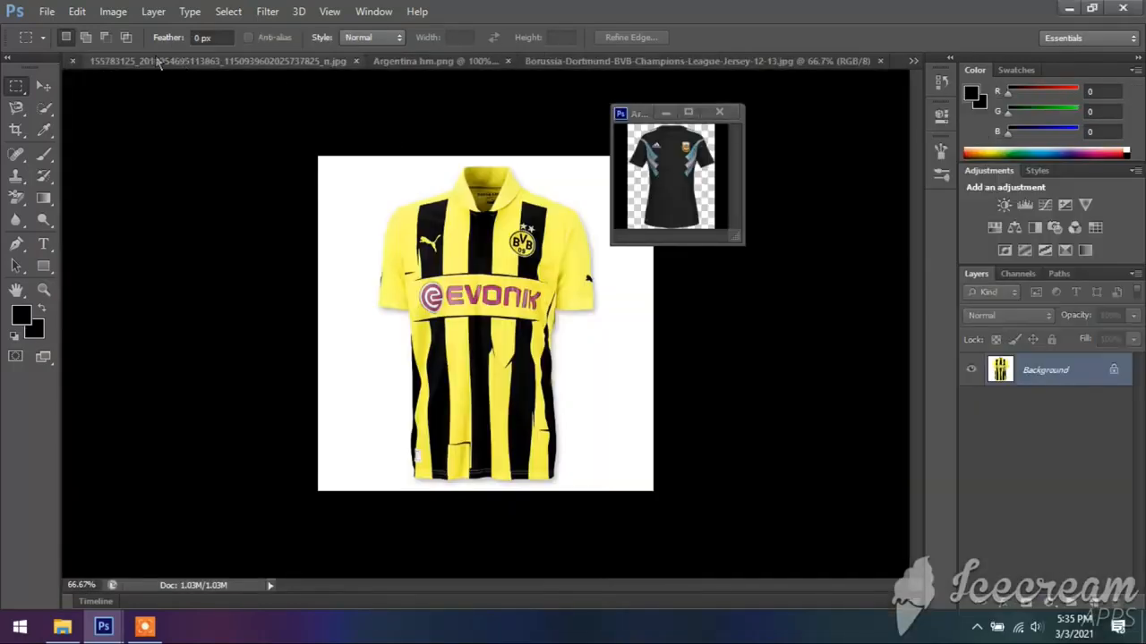
{"action": "left_click", "coordinate": [911, 60]}
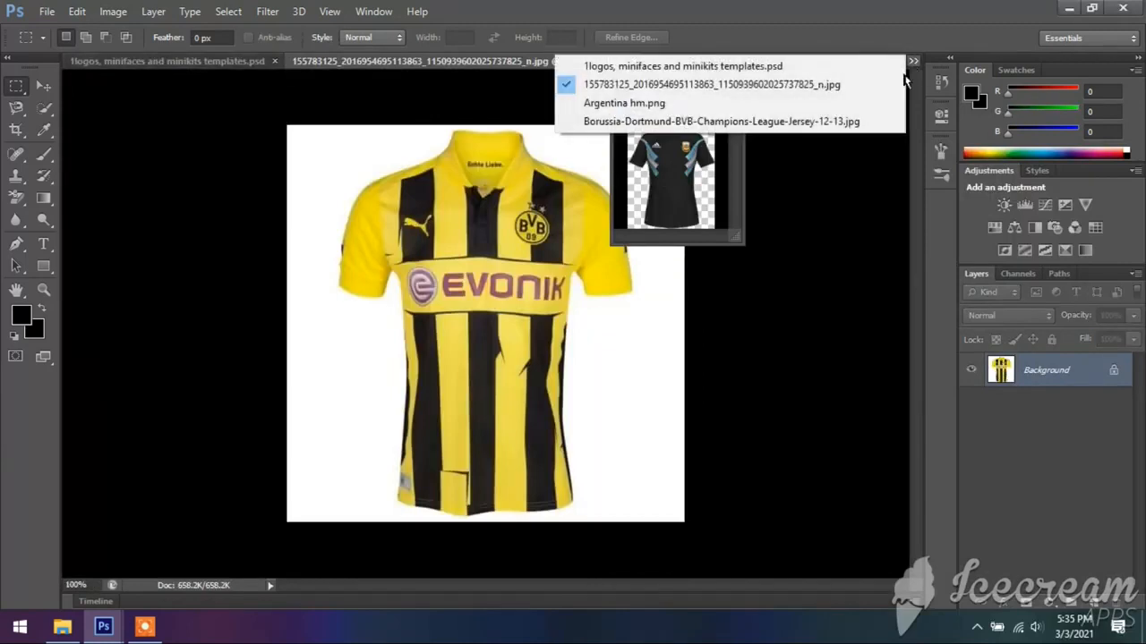
{"action": "left_click", "coordinate": [775, 71]}
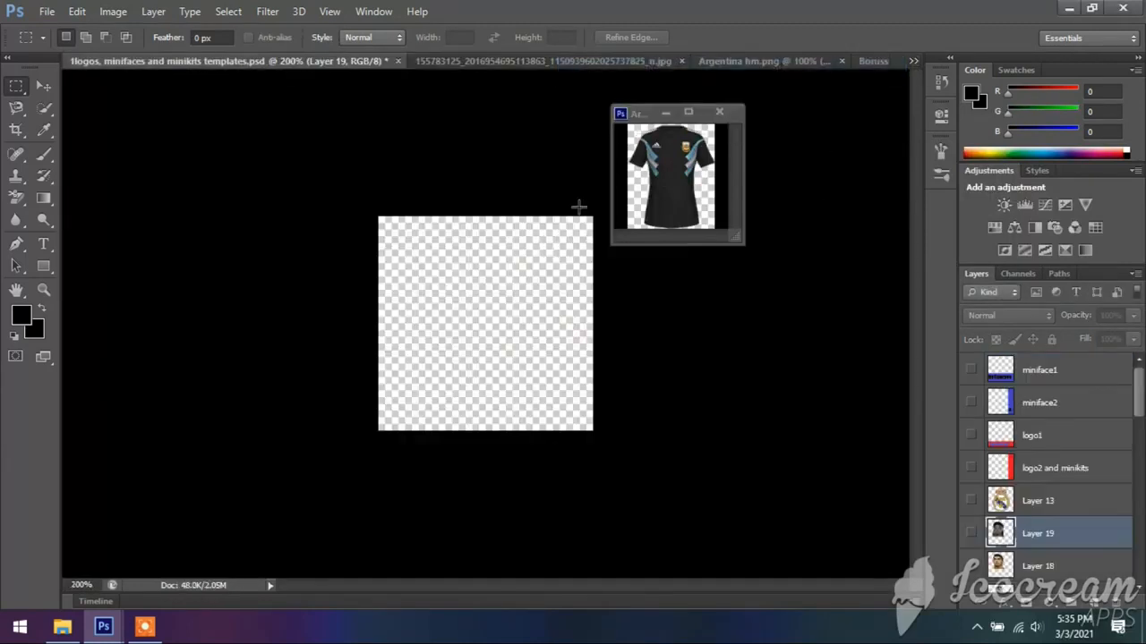
{"action": "left_click", "coordinate": [42, 87]}
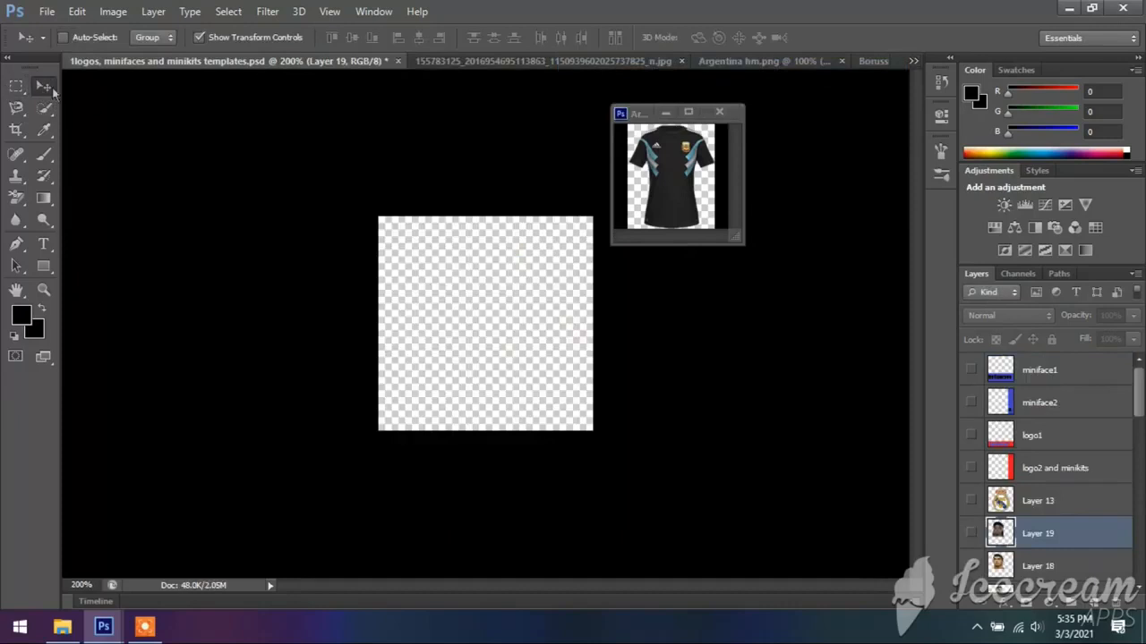
- Resize the Argentina am.png shirt image to 100 pixels wide with its proportions constrained
{"action": "left_click", "coordinate": [685, 153]}
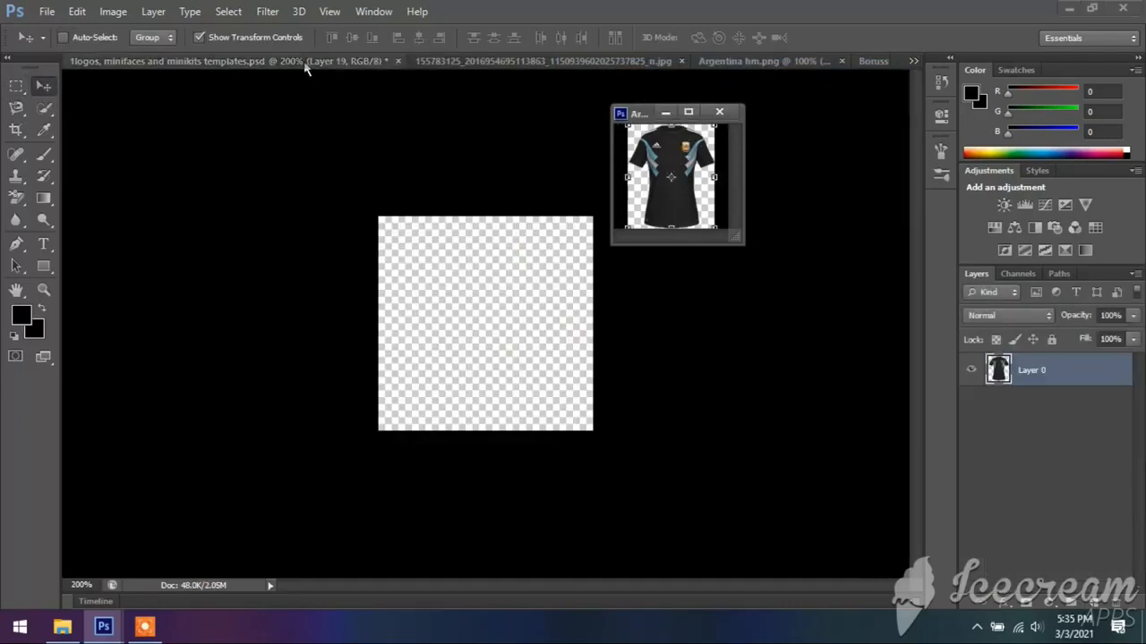
{"action": "left_click", "coordinate": [113, 11]}
{"action": "left_click", "coordinate": [143, 131]}
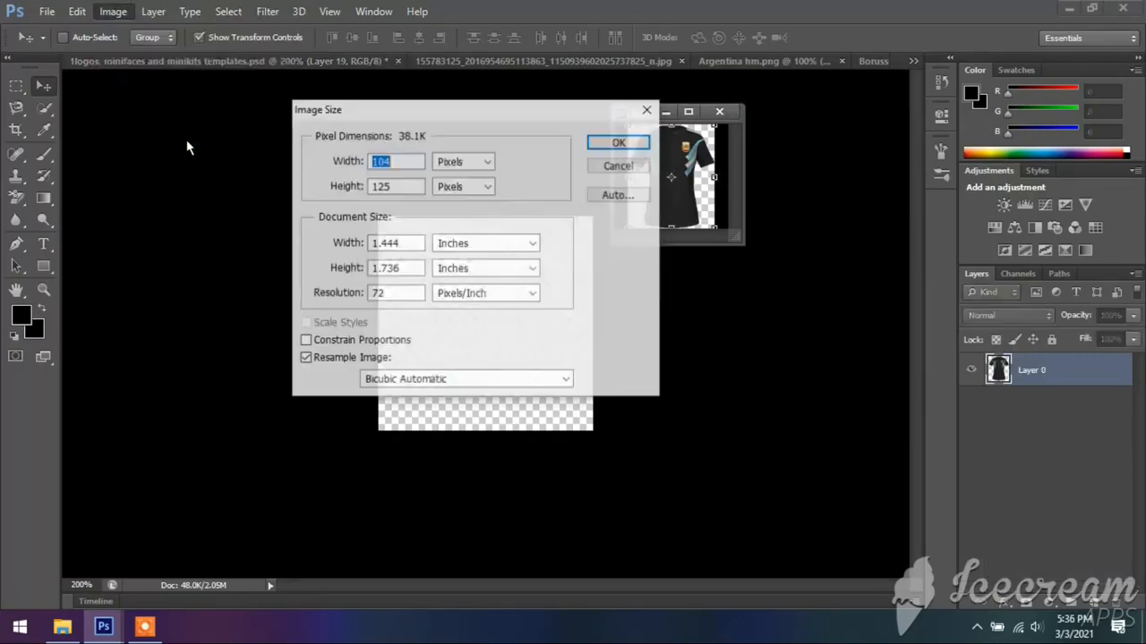
{"action": "left_click_drag", "start_coordinate": [451, 116], "coordinate": [380, 113]}
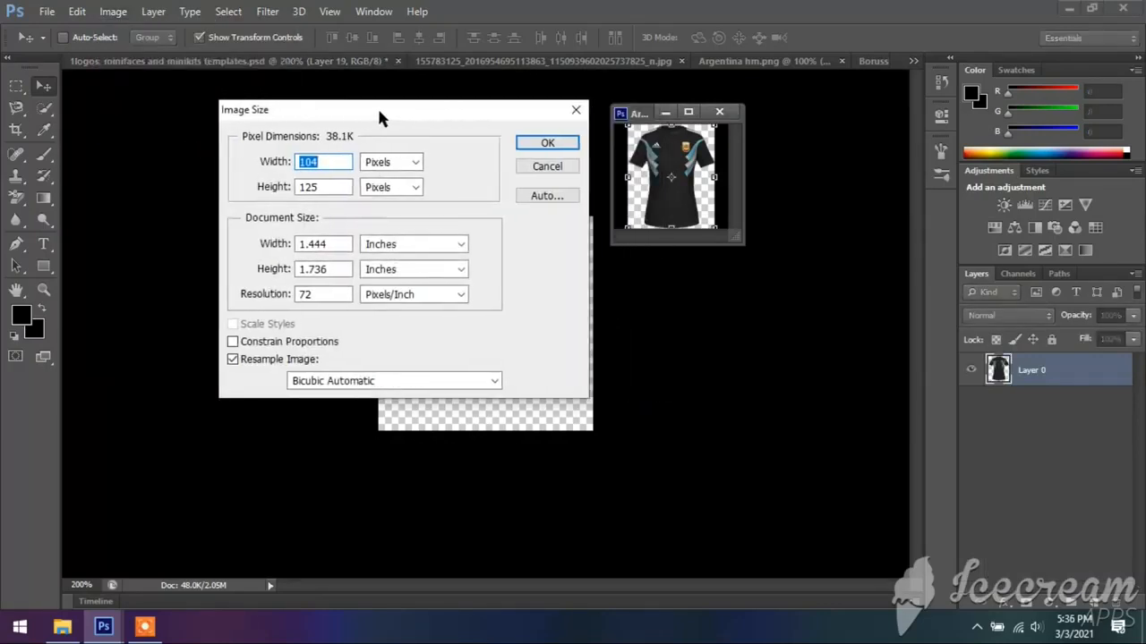
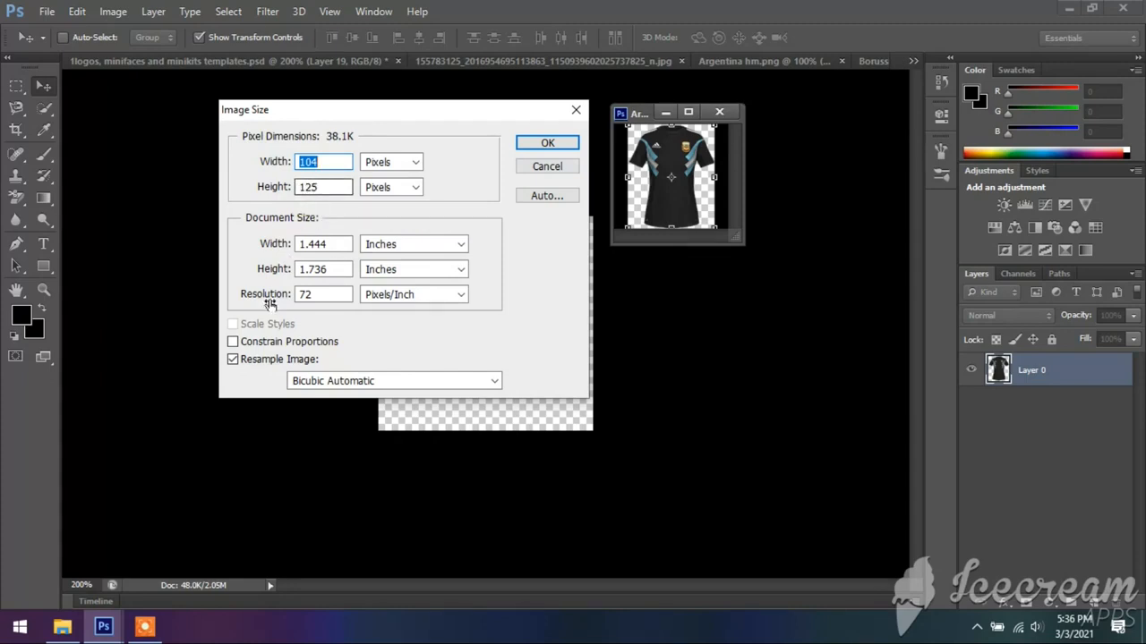
{"action": "left_click", "coordinate": [232, 342]}
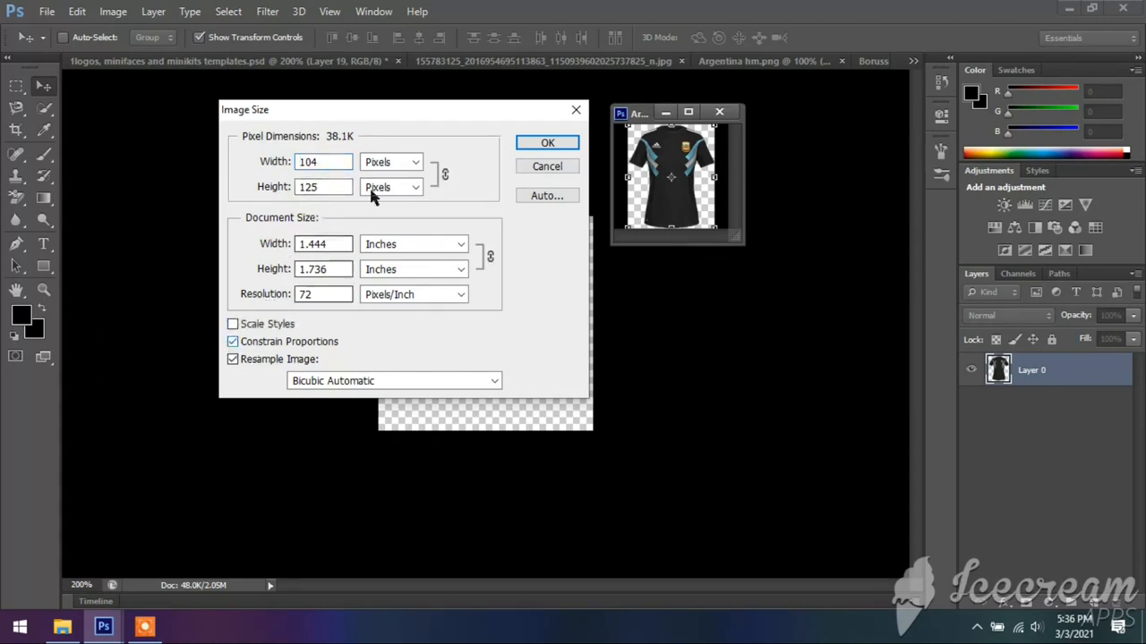
{"action": "left_click", "coordinate": [341, 162]}
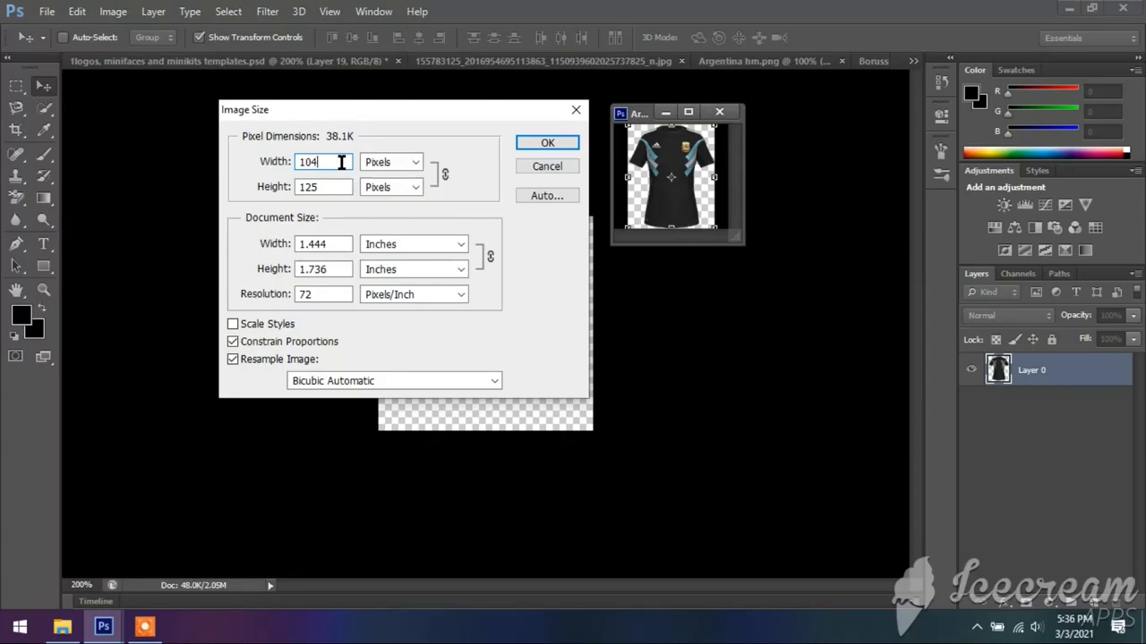
{"action": "key", "text": "BackSpace"}
{"action": "type", "text": "0"}
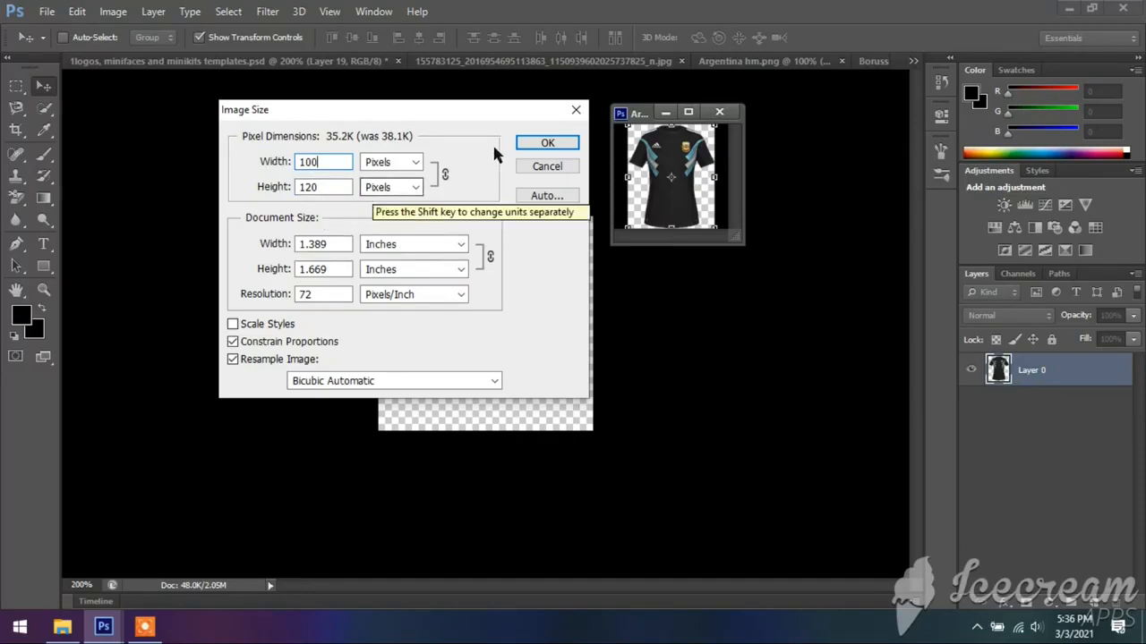
{"action": "left_click", "coordinate": [547, 145]}
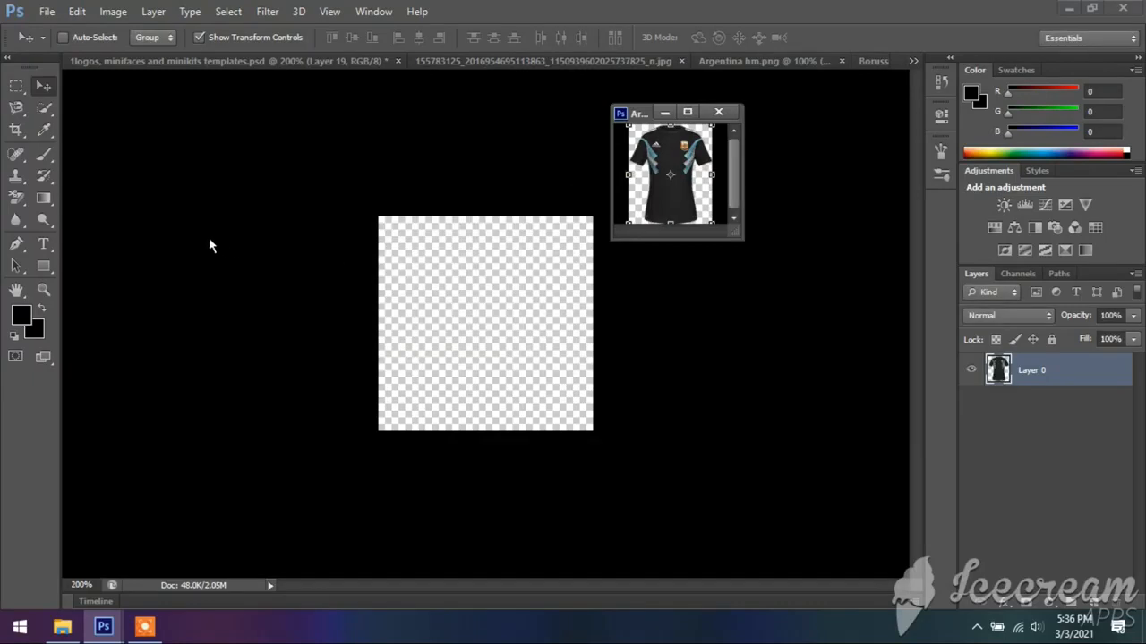
- Show the minikits and miniface2 layers in the template document
{"action": "left_click", "coordinate": [457, 264]}
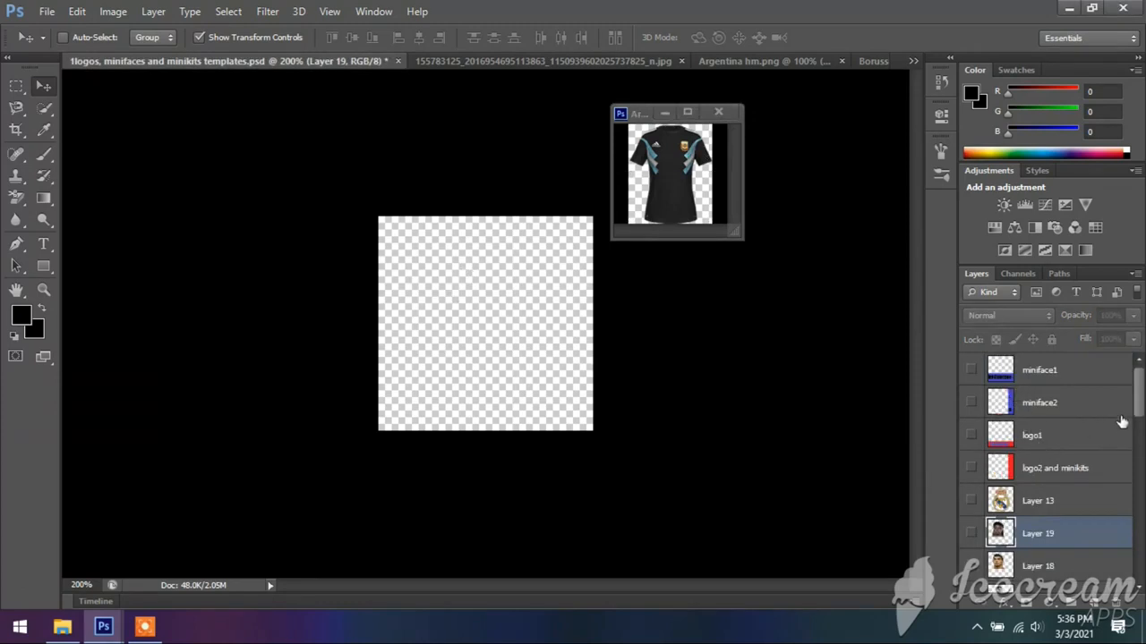
{"action": "left_click_drag", "start_coordinate": [1141, 405], "coordinate": [1138, 454]}
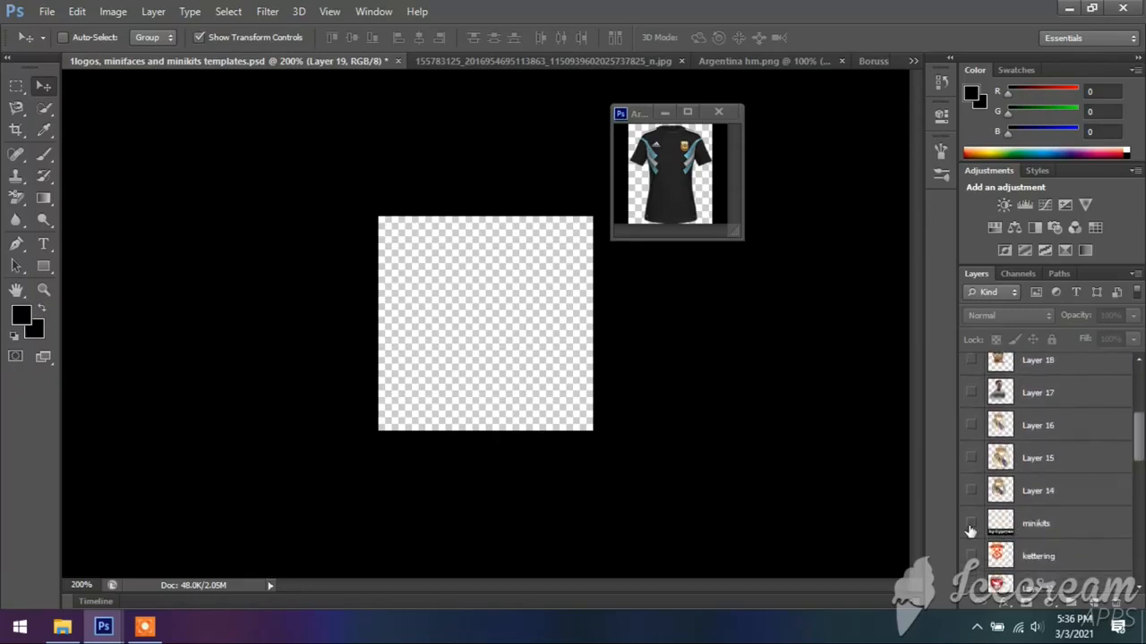
{"action": "left_click", "coordinate": [970, 525]}
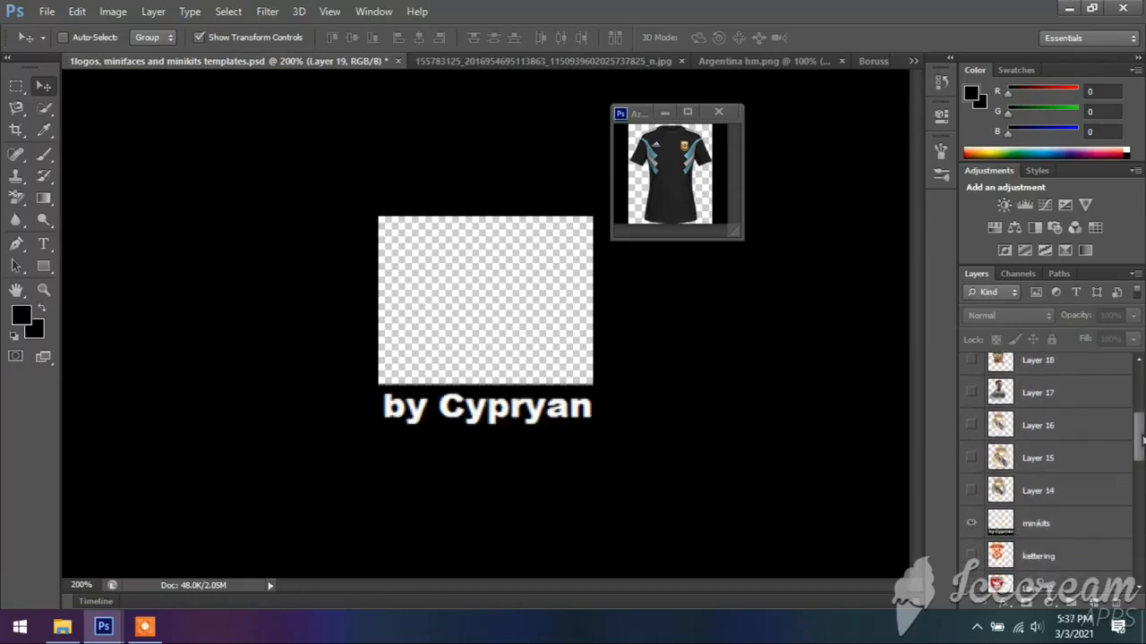
{"action": "left_click_drag", "start_coordinate": [1140, 438], "coordinate": [1142, 398]}
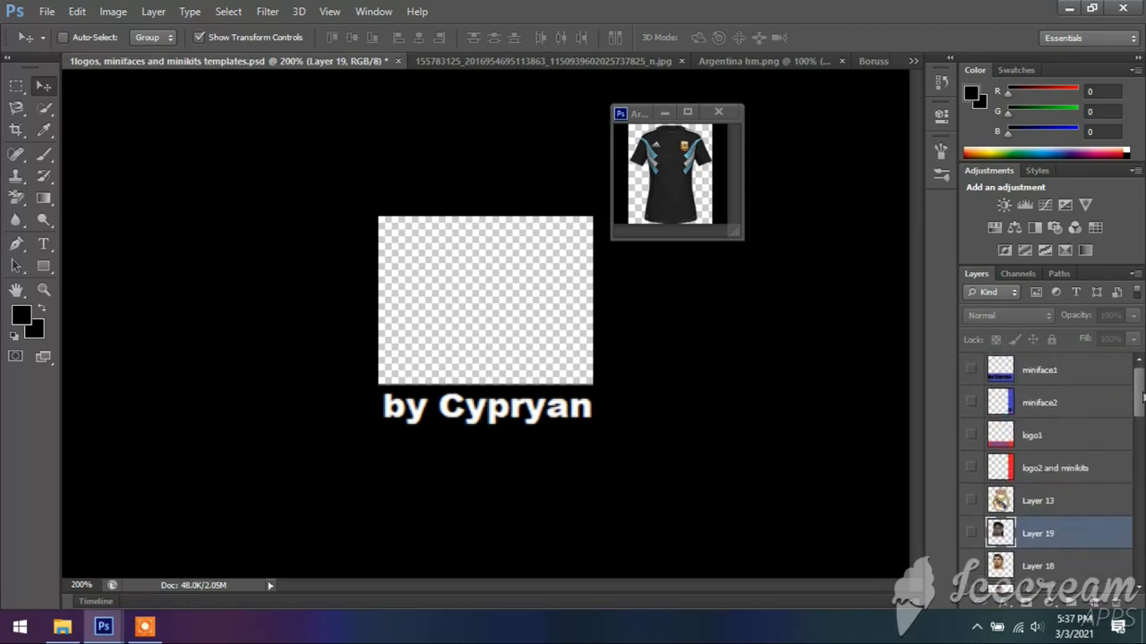
{"action": "left_click", "coordinate": [971, 403]}
{"action": "left_click", "coordinate": [972, 404]}
{"action": "left_click", "coordinate": [971, 470]}
{"action": "left_click", "coordinate": [971, 470]}
{"action": "left_click", "coordinate": [971, 404]}
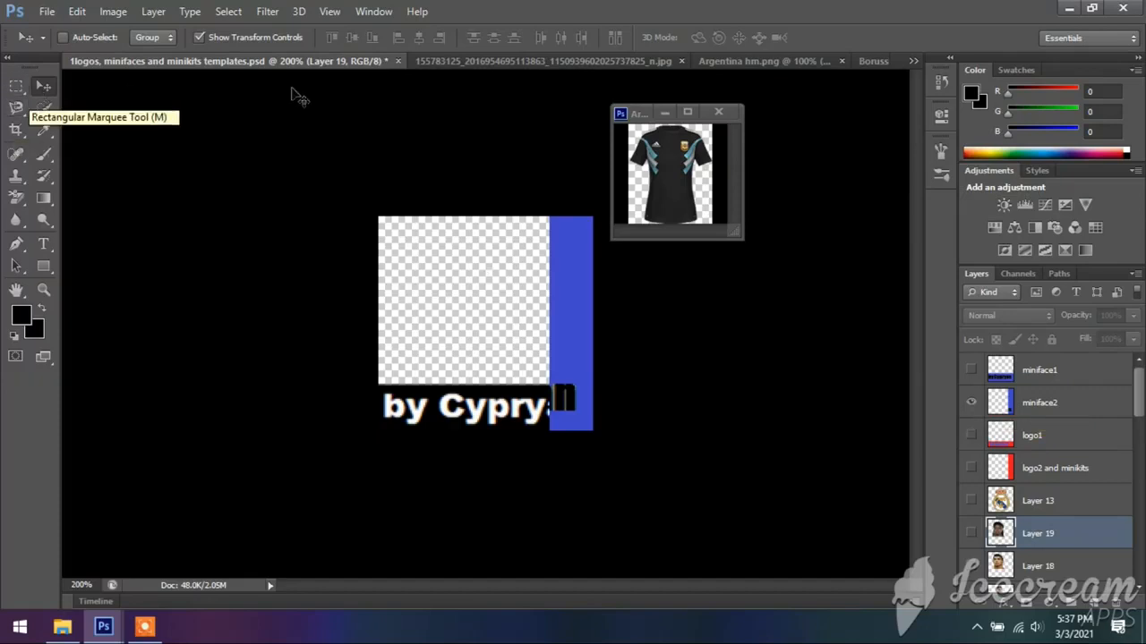
- Copy the black Argentina shirt into the template beside the blue strip, align it with the canvas's upper-left corner and nudge it down slightly
{"action": "left_click", "coordinate": [684, 157]}
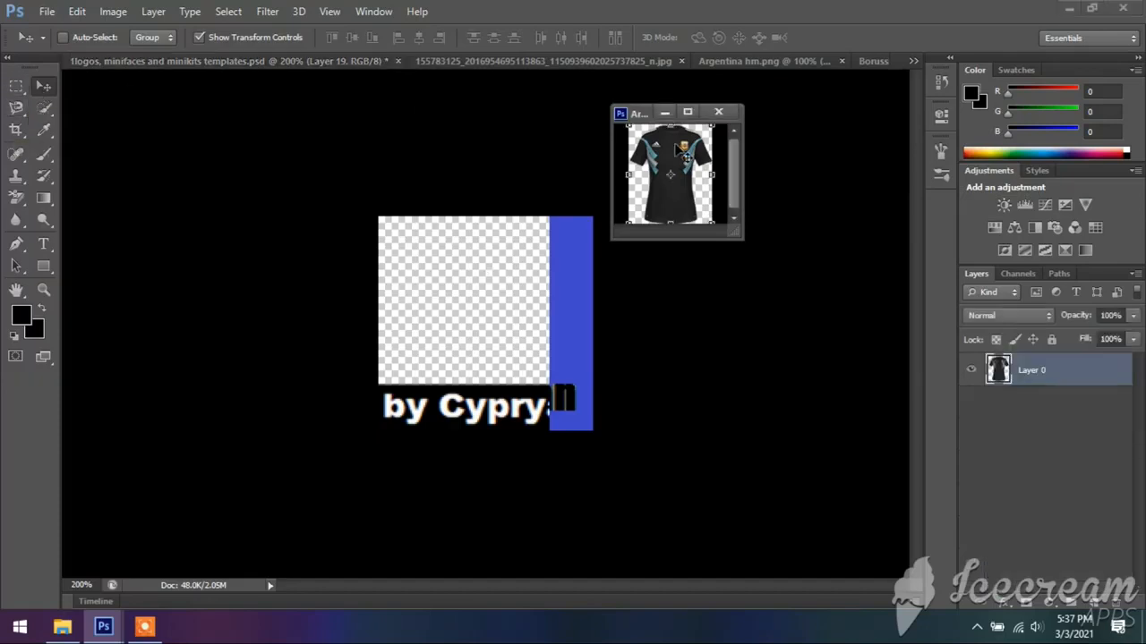
{"action": "left_click_drag", "start_coordinate": [683, 152], "coordinate": [478, 269]}
{"action": "left_click_drag", "start_coordinate": [478, 270], "coordinate": [480, 273]}
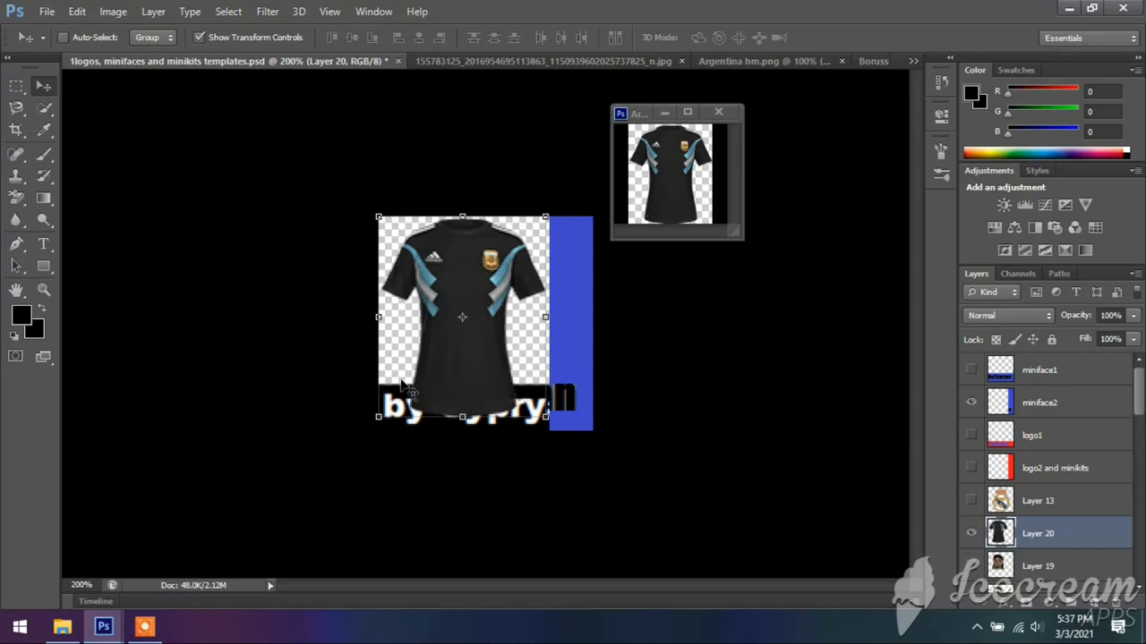
{"action": "key", "text": "Down"}
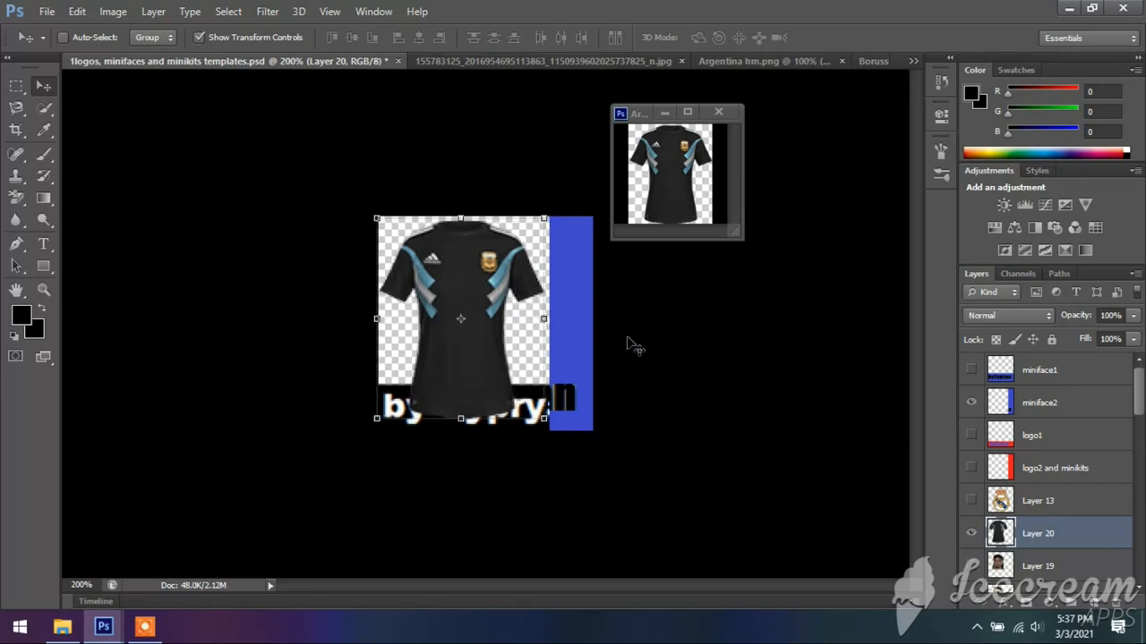
- Finish nudging the black Argentina shirt into place, activate the Rectangular Marquee tool and hide the miniface2 layer
{"action": "key", "text": "Down"}
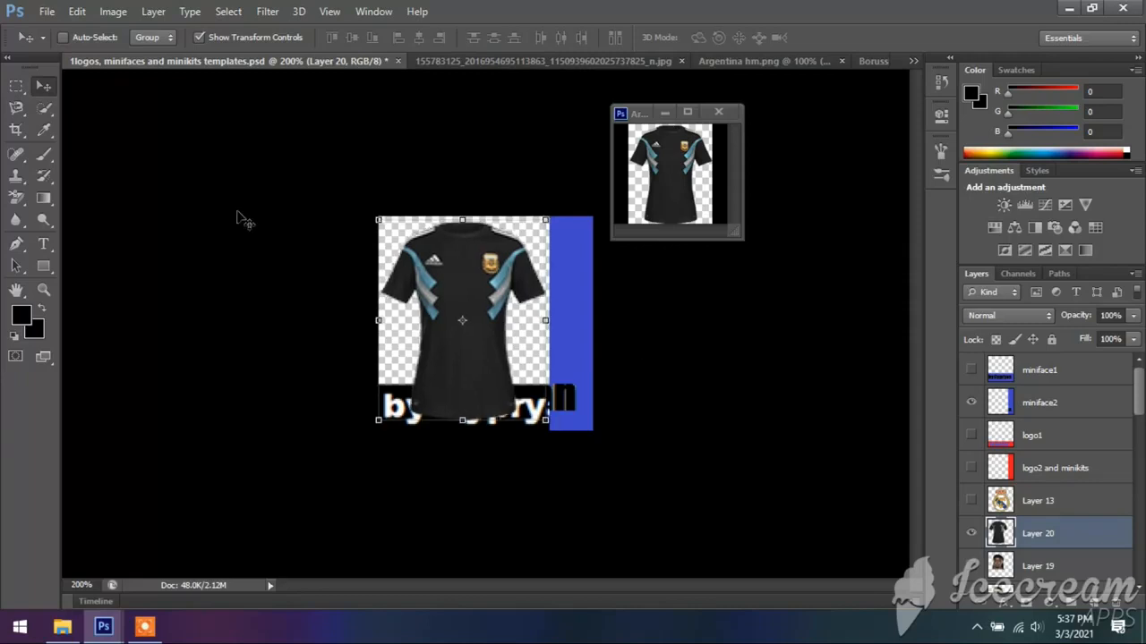
{"action": "left_click", "coordinate": [16, 85]}
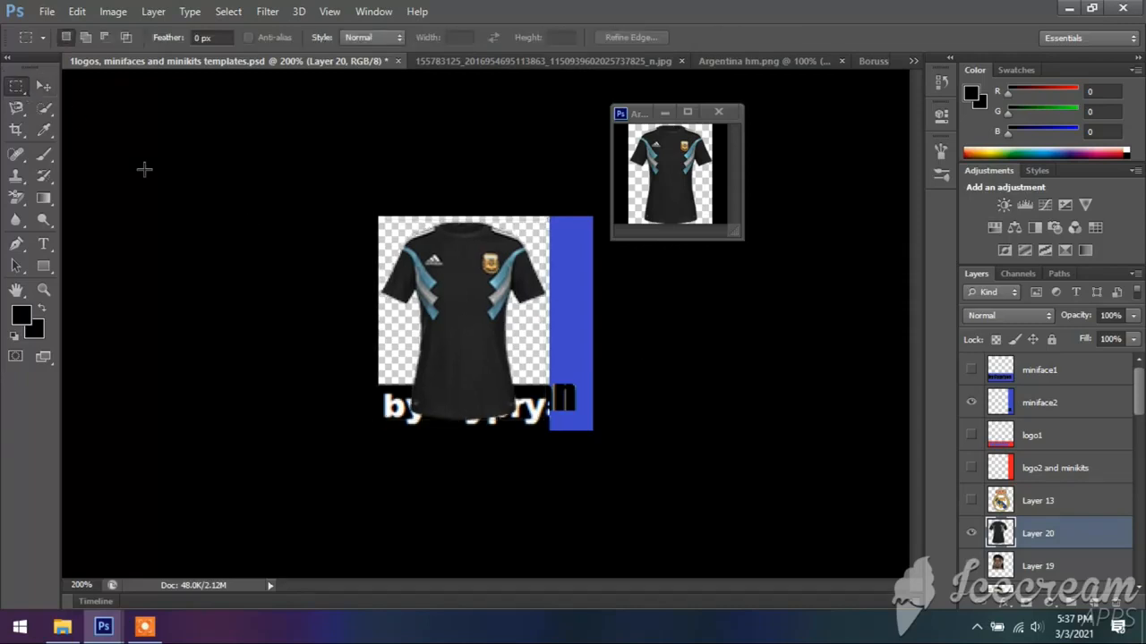
{"action": "left_click", "coordinate": [330, 13]}
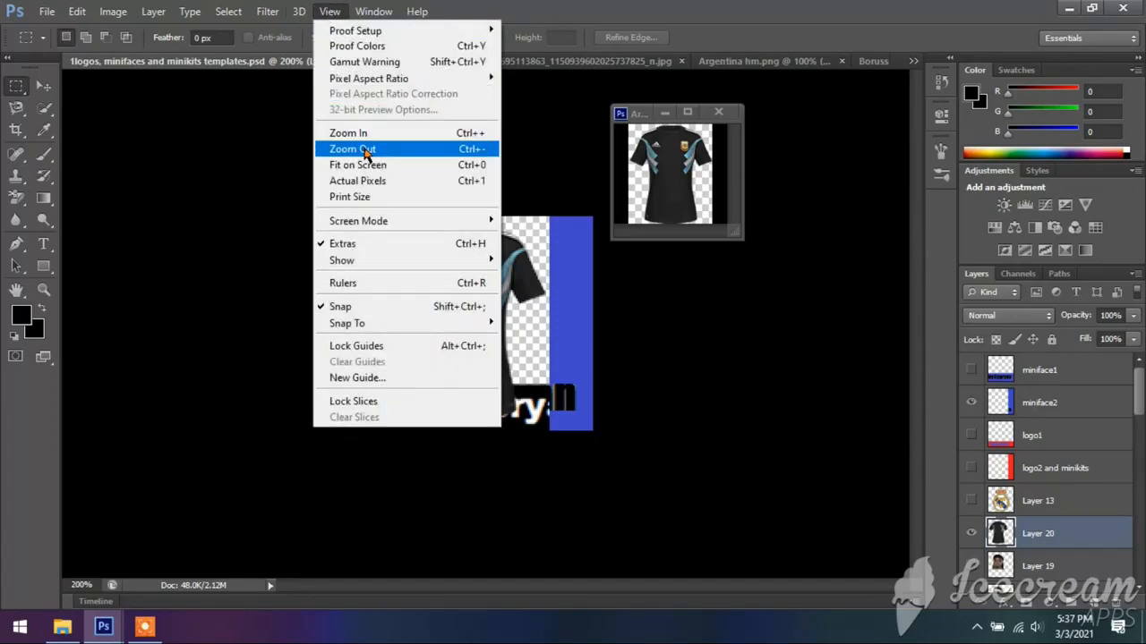
{"action": "left_click", "coordinate": [358, 149]}
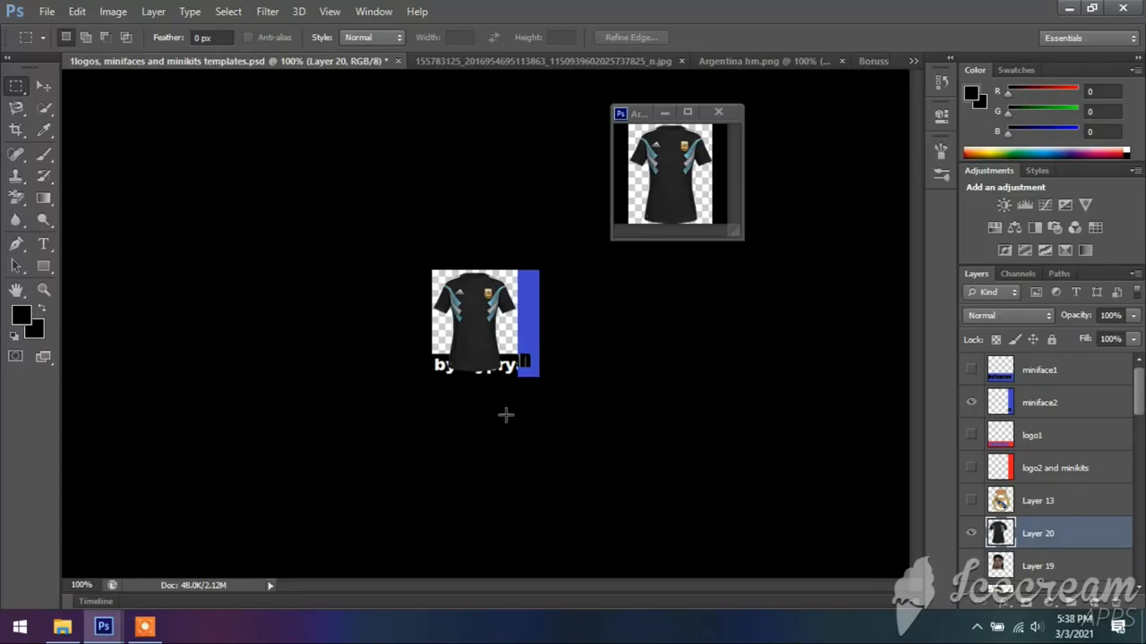
{"action": "left_click", "coordinate": [972, 406]}
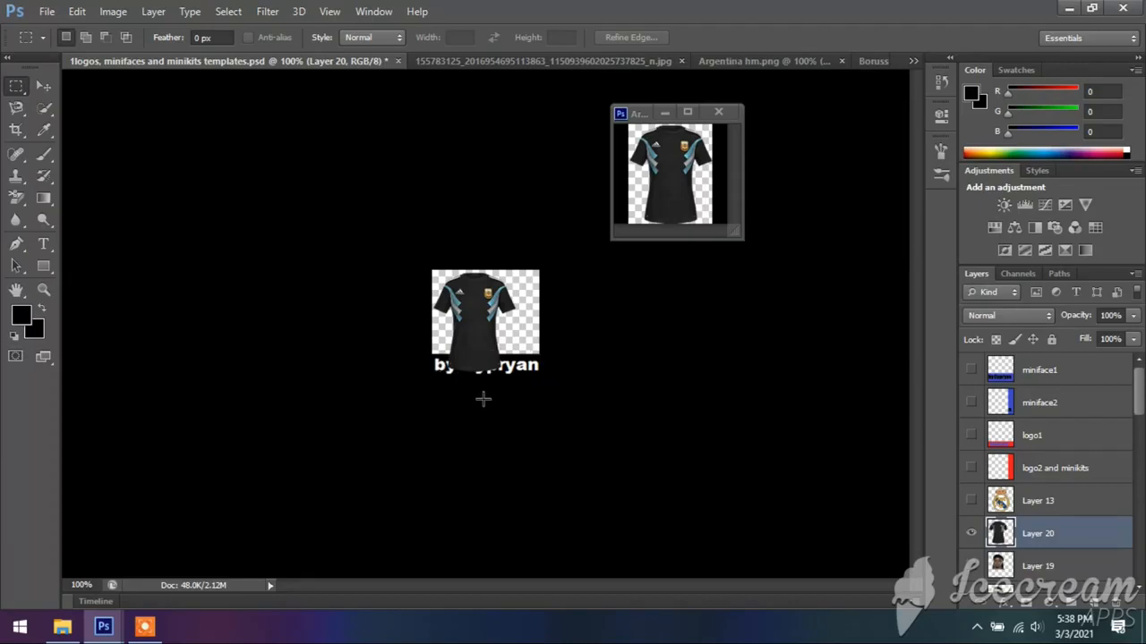
{"action": "left_click", "coordinate": [47, 11]}
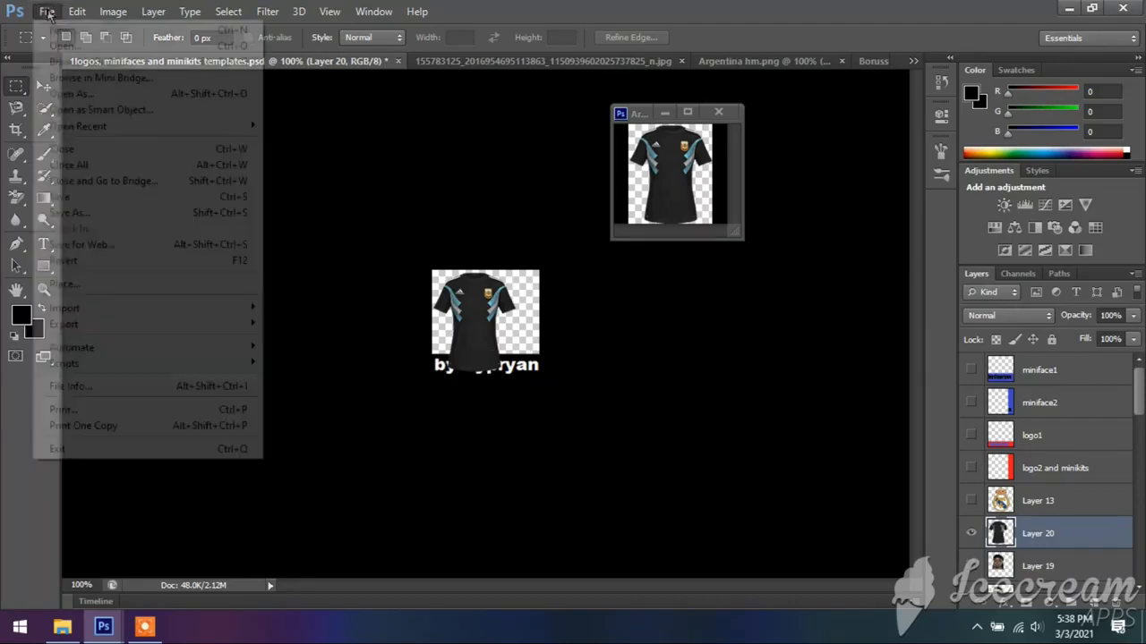
{"action": "left_click", "coordinate": [113, 215]}
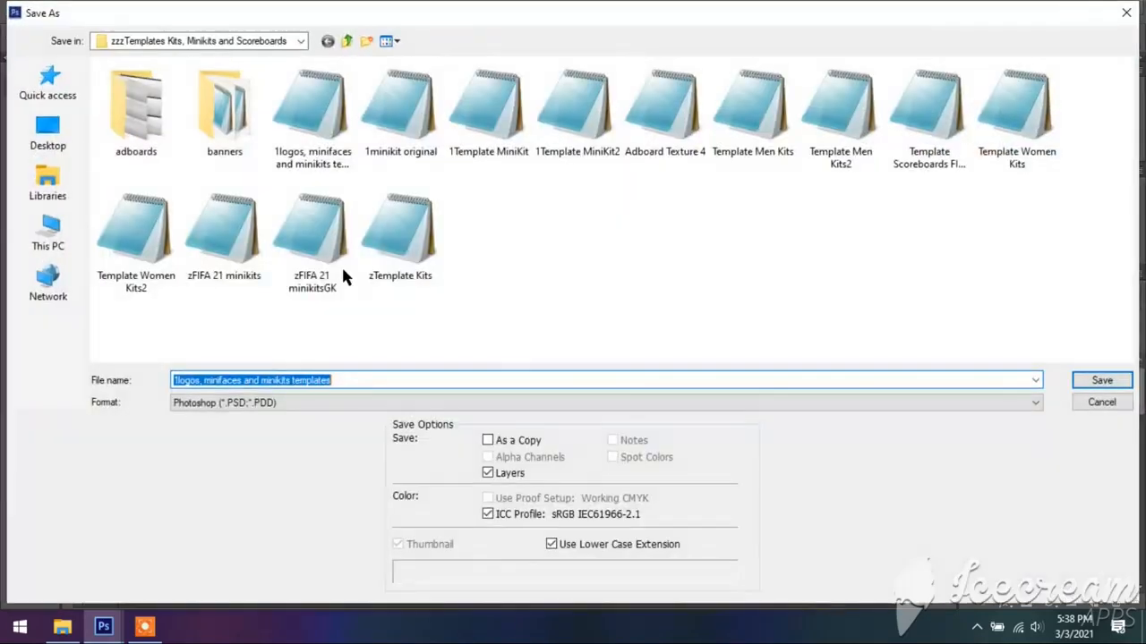
{"action": "left_click", "coordinate": [1033, 403]}
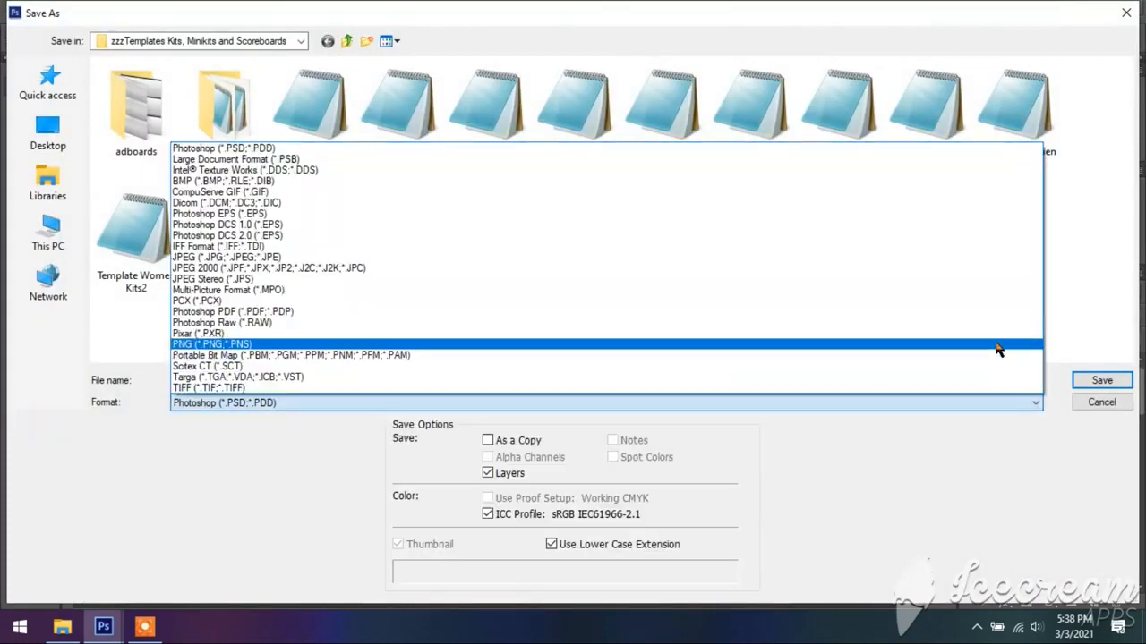
{"action": "left_click", "coordinate": [990, 334]}
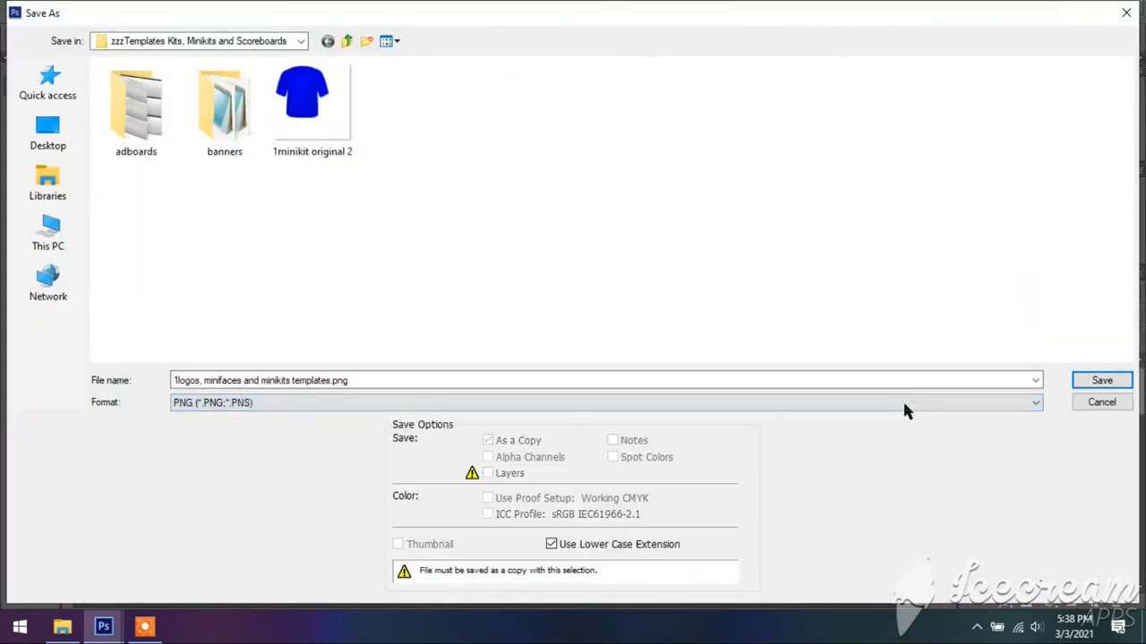
{"action": "left_click", "coordinate": [1075, 410]}
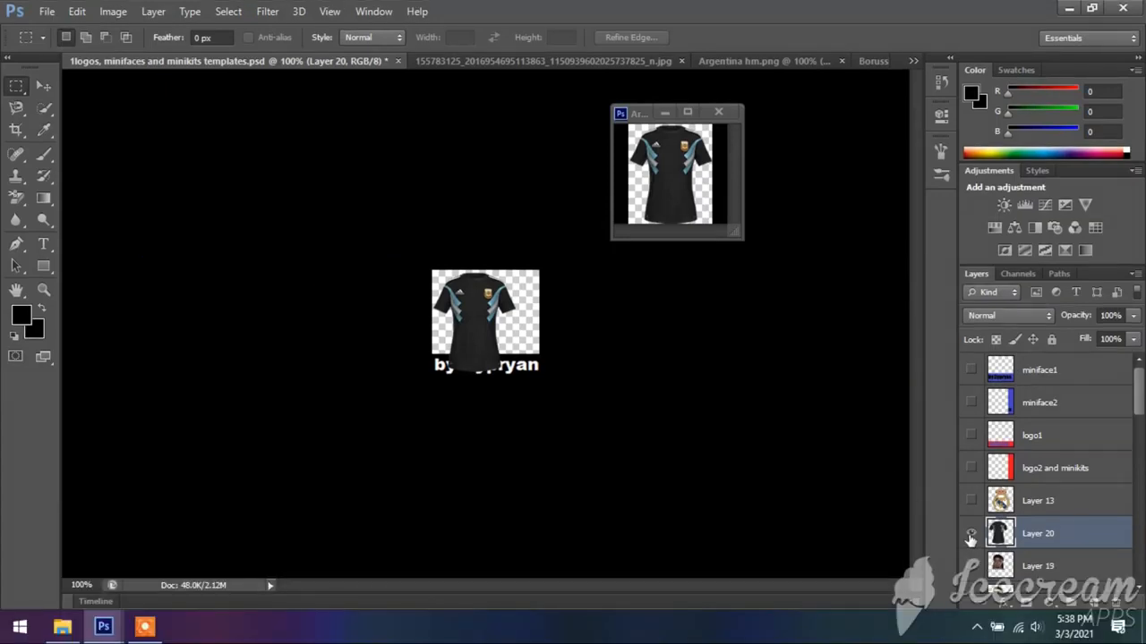
- Hide the black shirt's layer in the template and close the floating Argentina am.png document without saving
{"action": "left_click", "coordinate": [971, 535]}
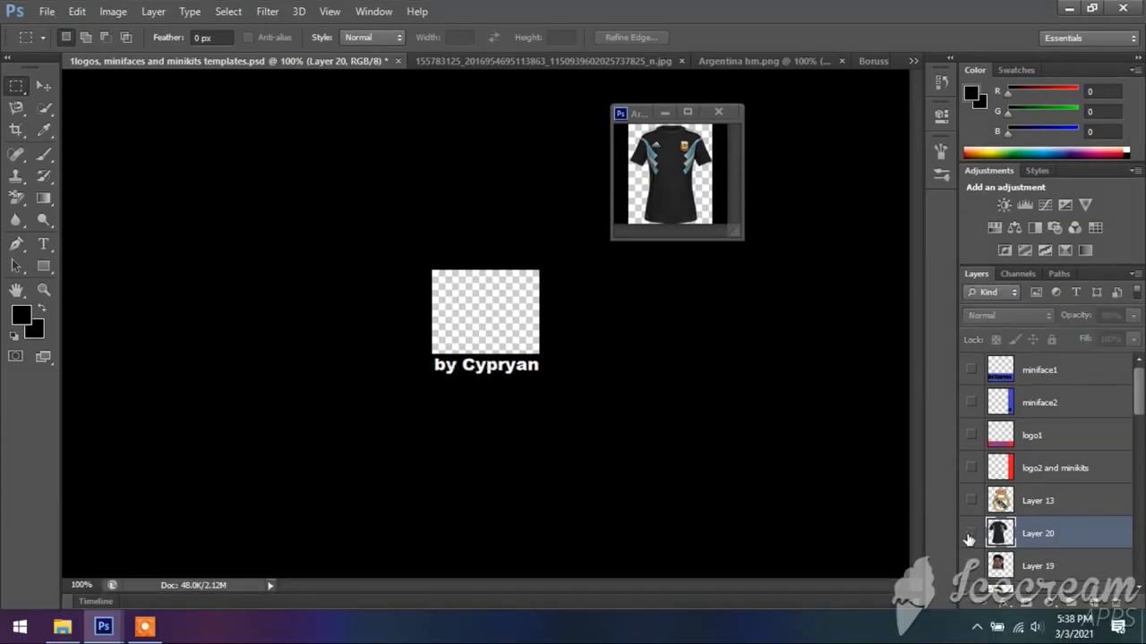
{"action": "left_click", "coordinate": [718, 113]}
{"action": "left_click", "coordinate": [576, 248]}
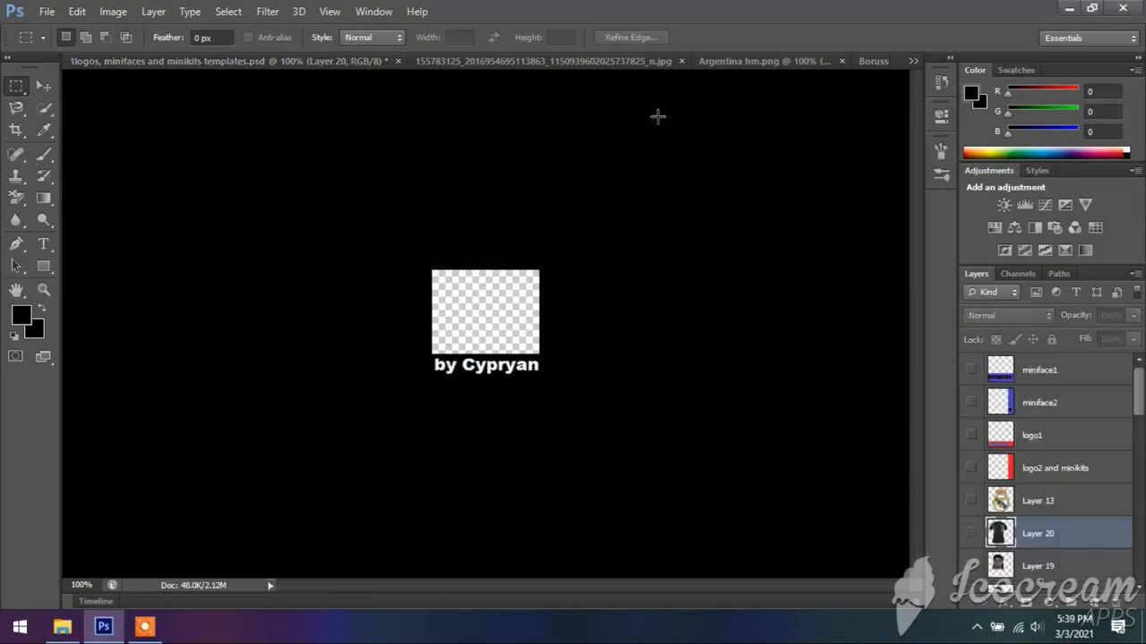
- Float Argentina hm.png in its own window and resize it to 100 by 100 pixels with Constrain Proportions off
{"action": "left_click_drag", "start_coordinate": [749, 64], "coordinate": [705, 156]}
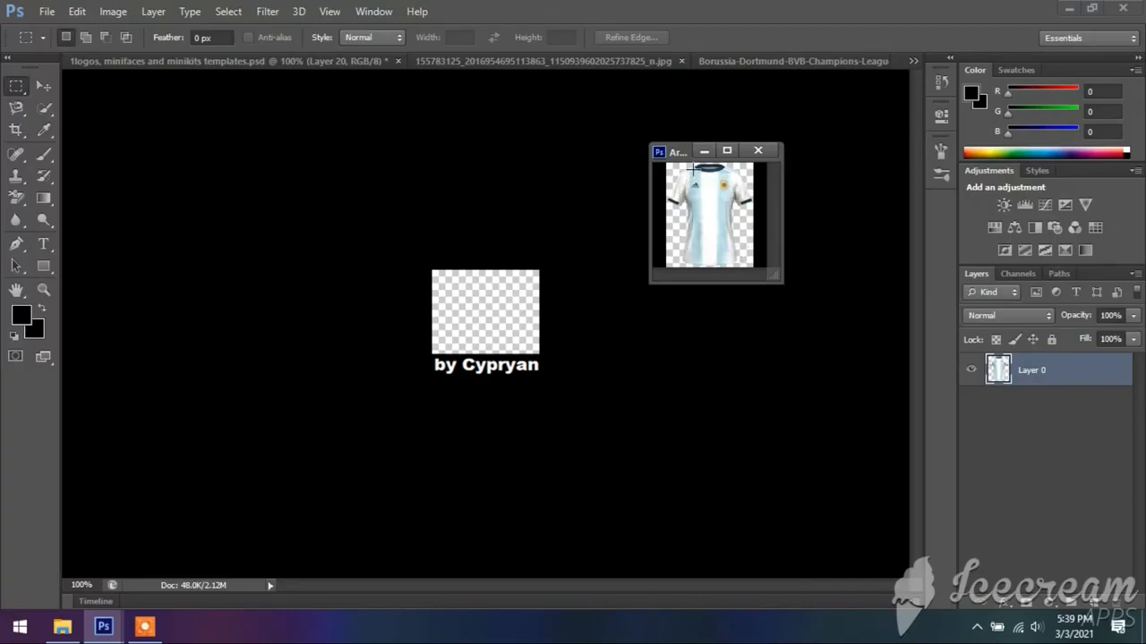
{"action": "left_click", "coordinate": [113, 11]}
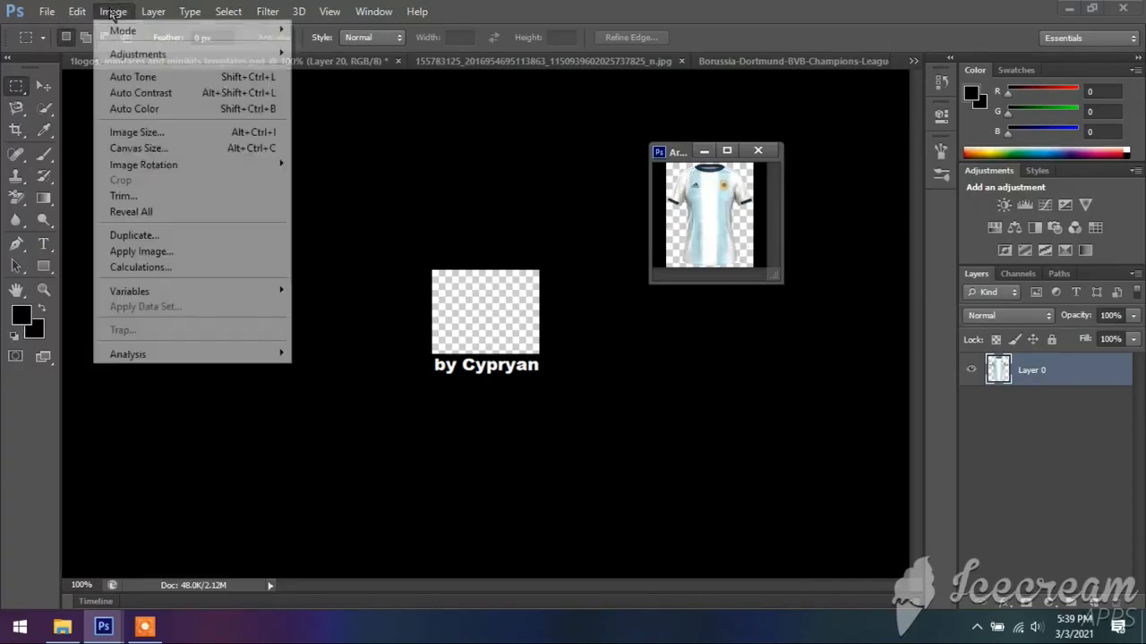
{"action": "left_click", "coordinate": [134, 136]}
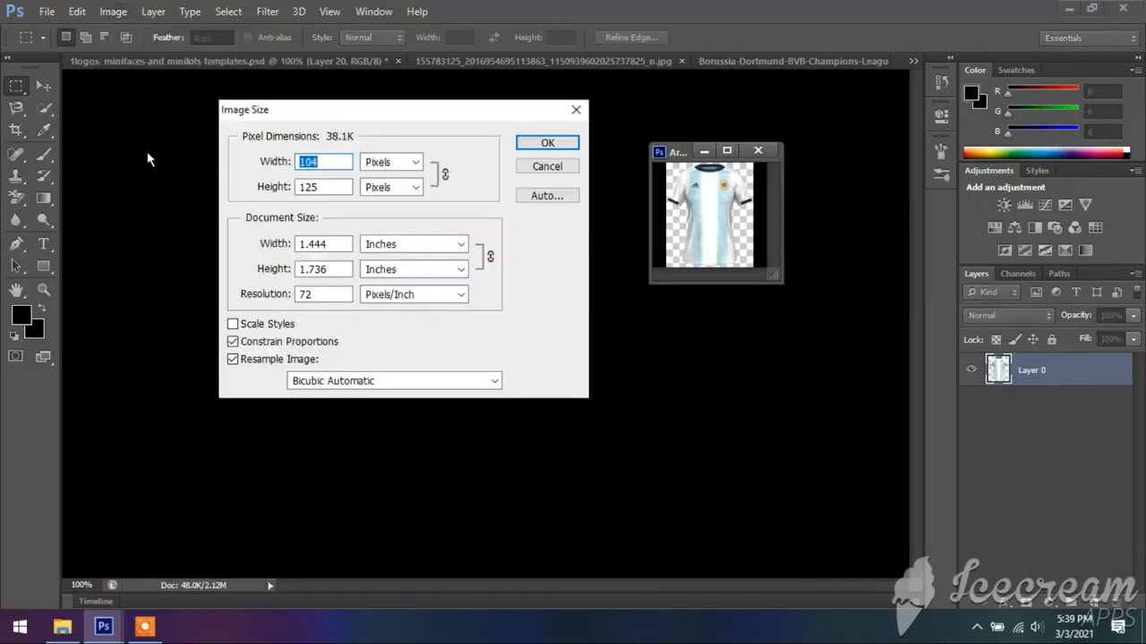
{"action": "left_click", "coordinate": [233, 343]}
{"action": "left_click", "coordinate": [322, 161]}
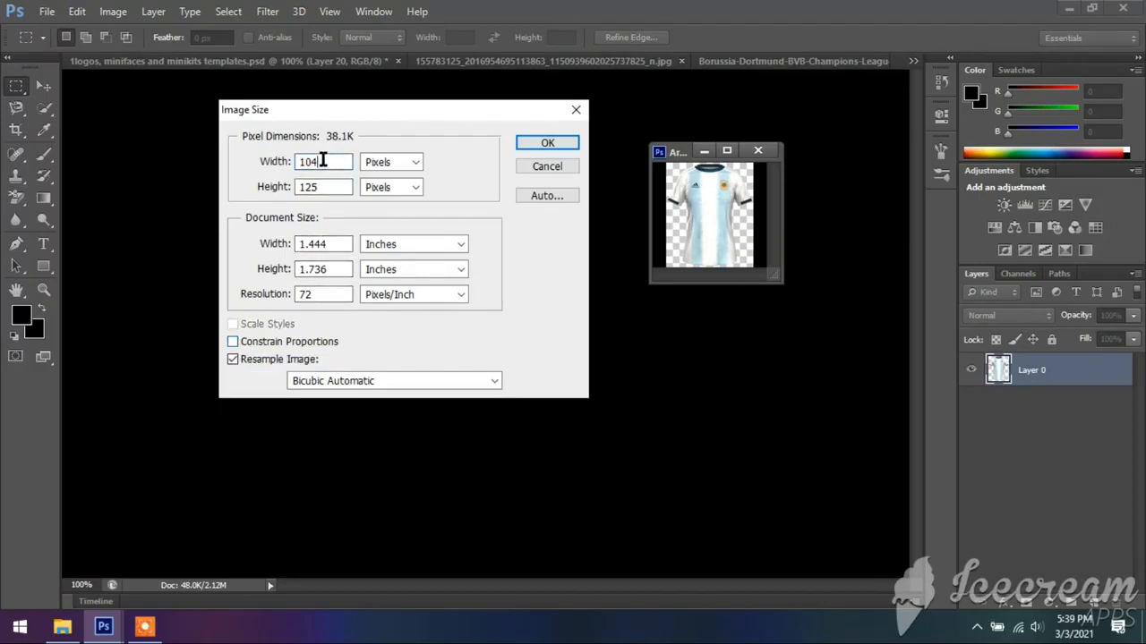
{"action": "key", "text": "BackSpace"}
{"action": "type", "text": "0"}
{"action": "key", "text": "BackSpace"}
{"action": "key", "text": "BackSpace"}
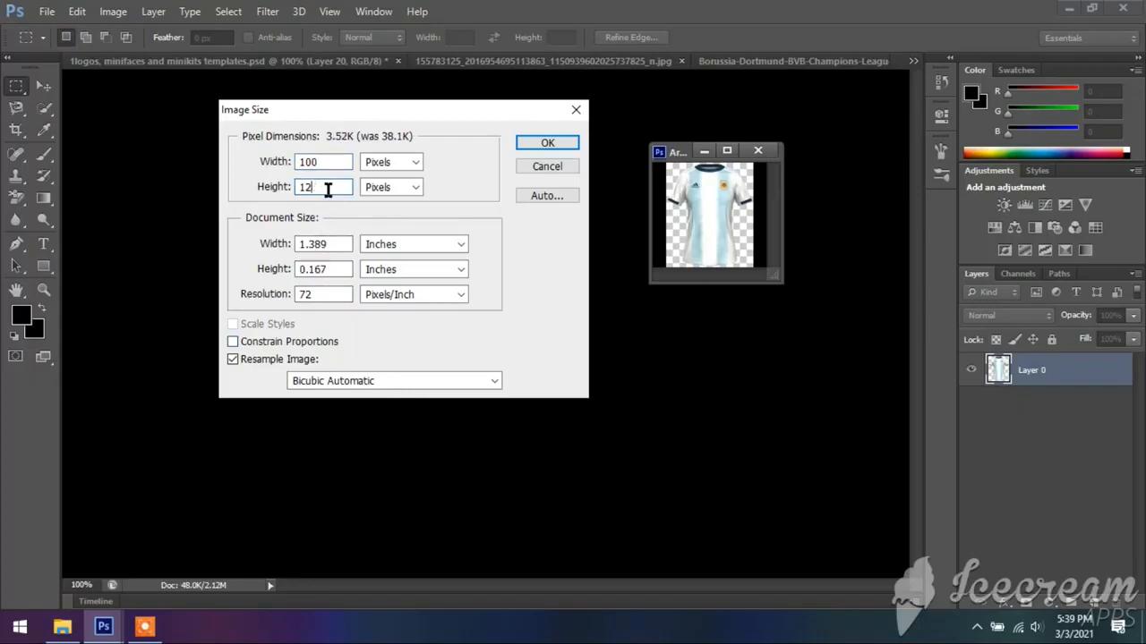
{"action": "type", "text": "00"}
{"action": "left_click", "coordinate": [541, 143]}
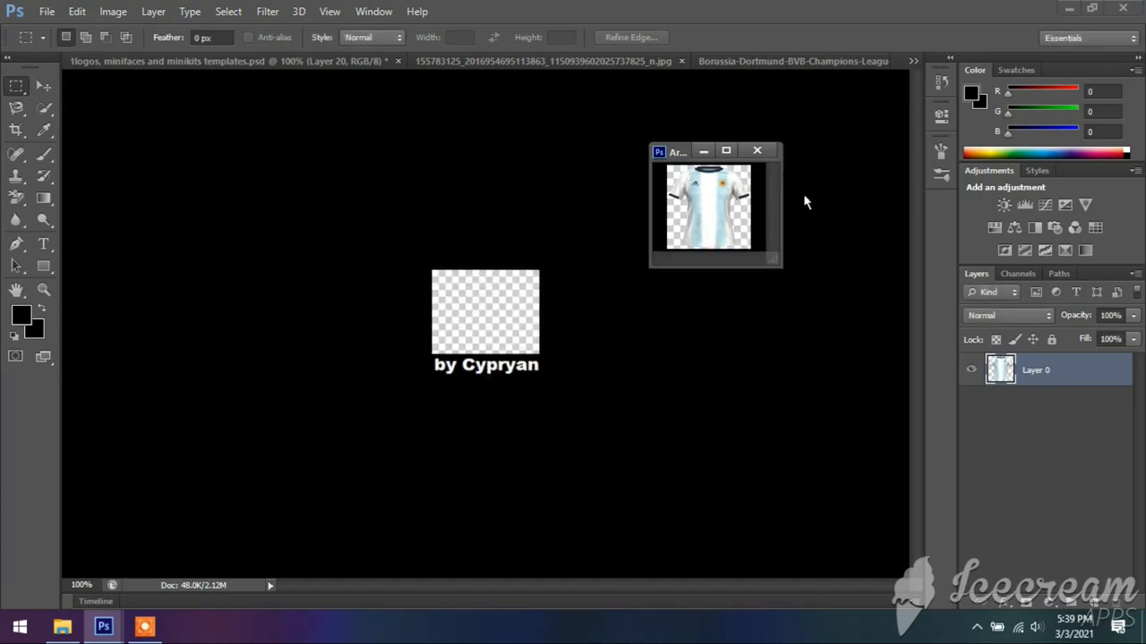
- Copy the white-and-blue Argentina shirt into the template's upper-left corner and show the miniface2 layer
{"action": "left_click", "coordinate": [43, 86]}
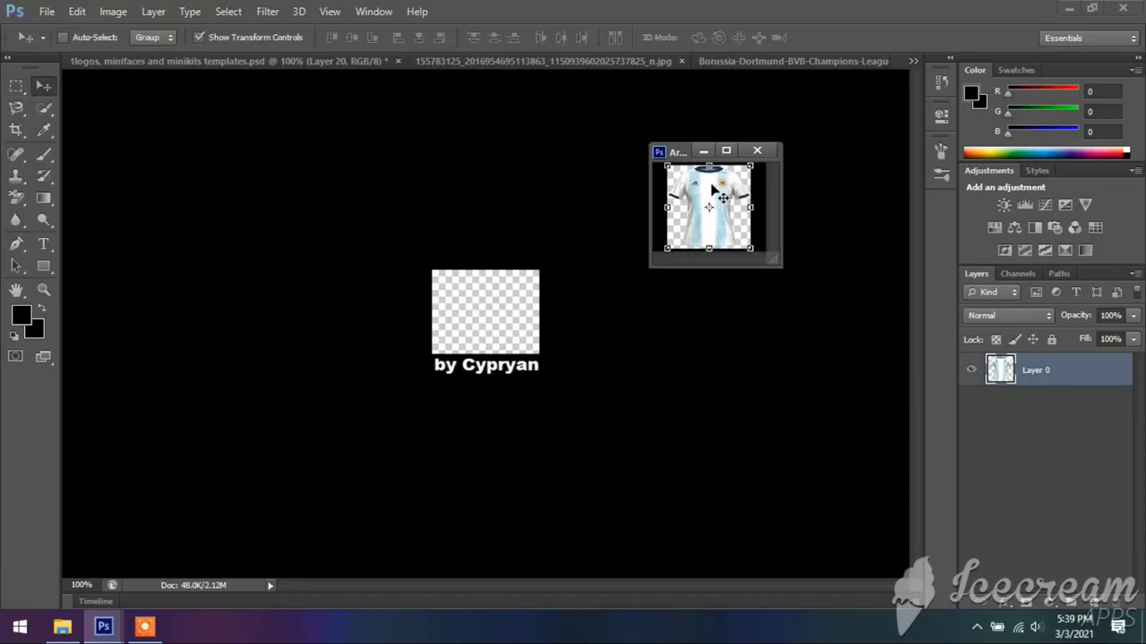
{"action": "left_click_drag", "start_coordinate": [708, 186], "coordinate": [479, 298]}
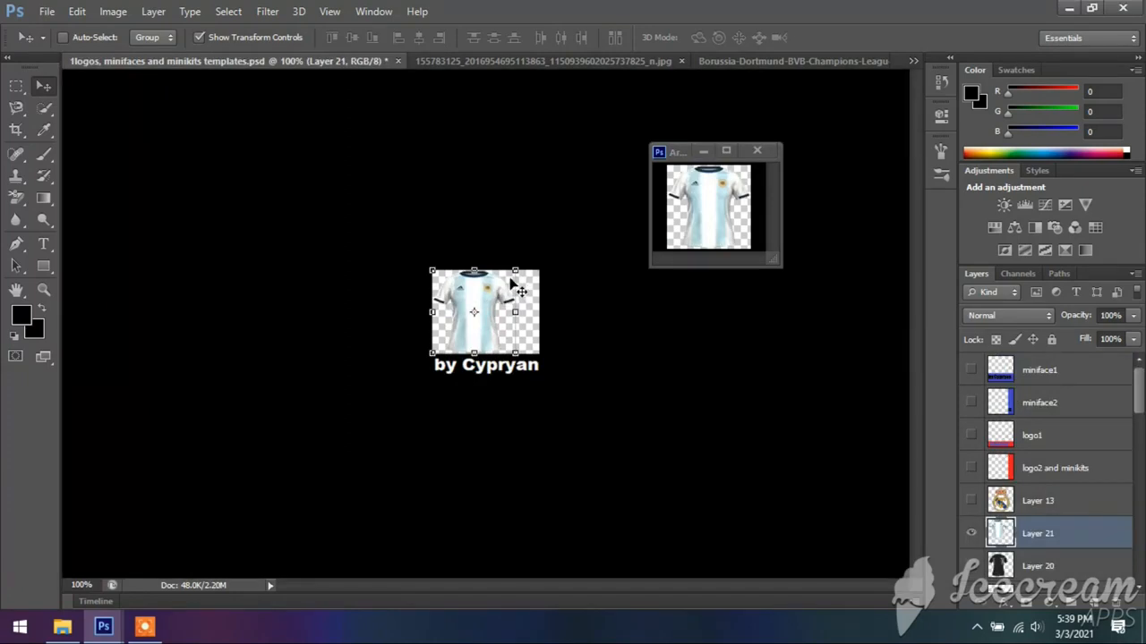
{"action": "left_click", "coordinate": [971, 402]}
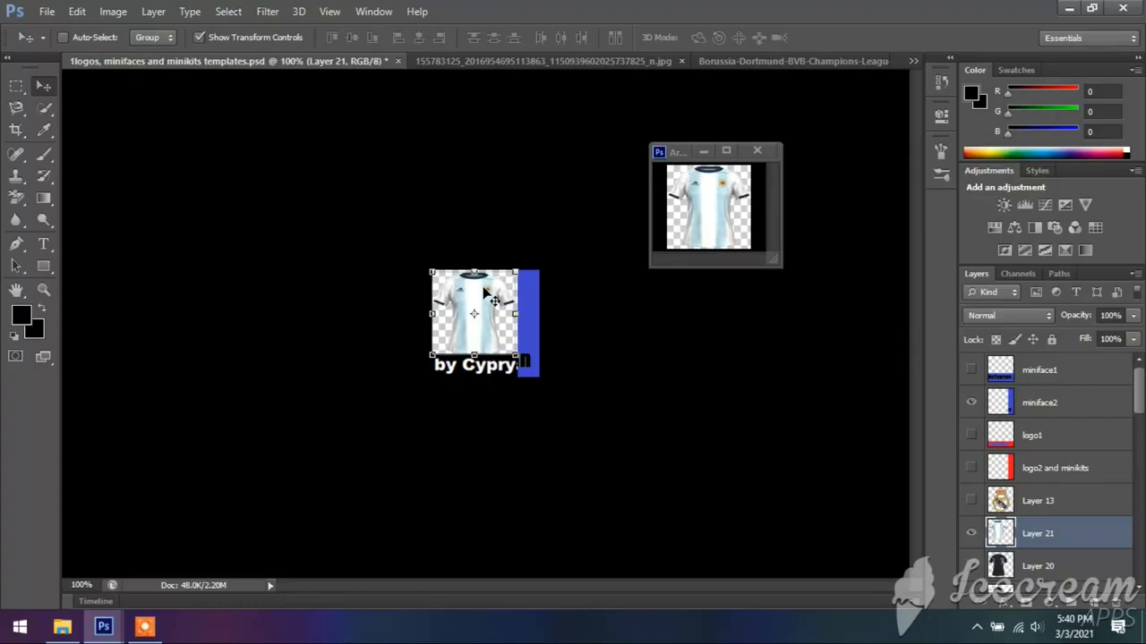
- Activate the Rectangular Marquee tool and hide the white-and-blue Argentina shirt's layer in the template
{"action": "left_click", "coordinate": [17, 86]}
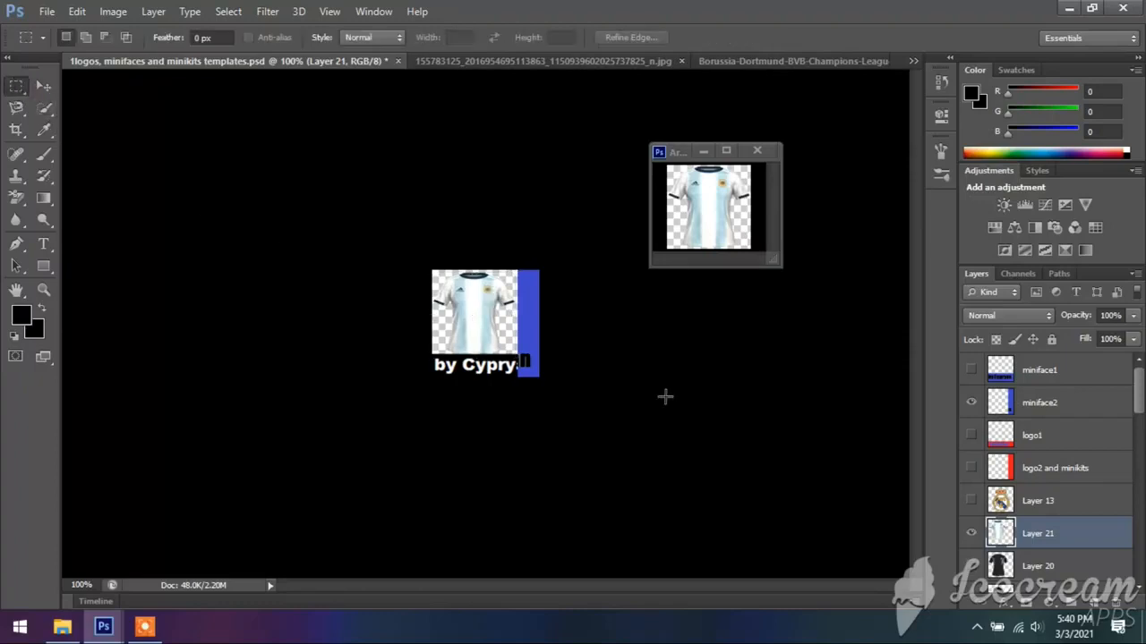
{"action": "left_click", "coordinate": [330, 11]}
{"action": "left_click", "coordinate": [373, 132]}
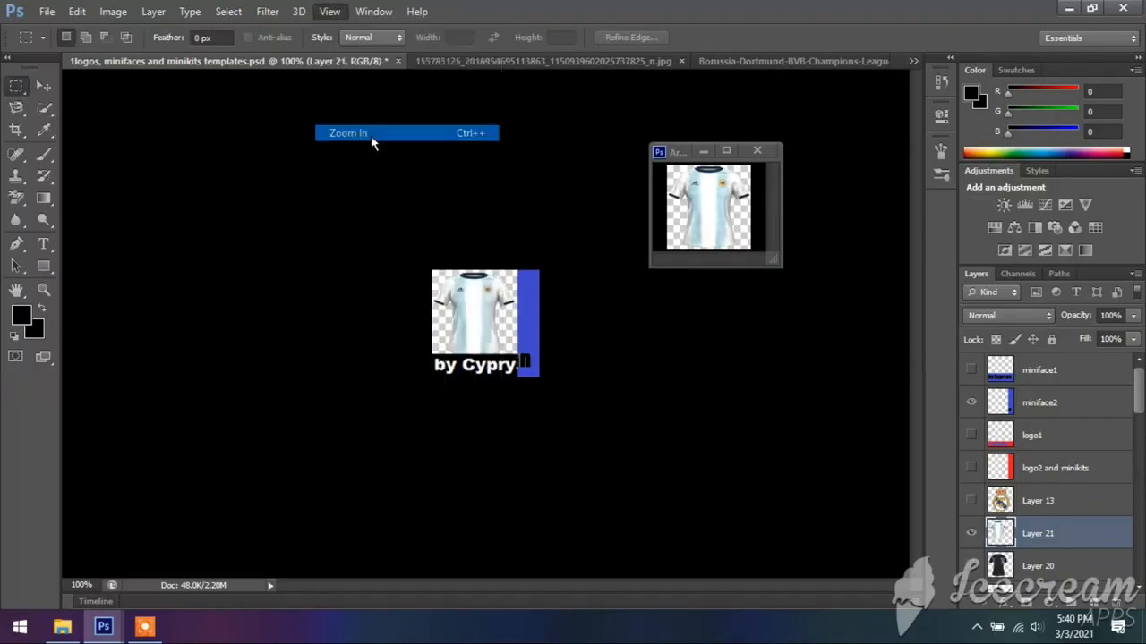
{"action": "left_click", "coordinate": [471, 162]}
{"action": "left_click", "coordinate": [971, 534]}
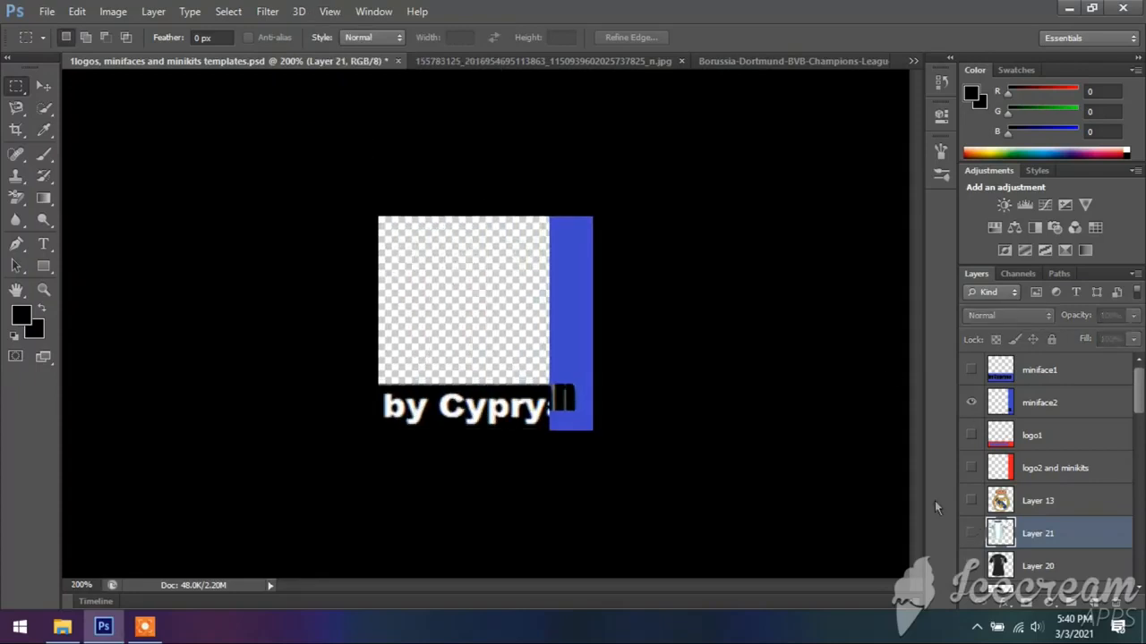
- Save the Dortmund shirt JPG with the numeric file name as a PNG in the Tutorials folder, using Smallest / Slow compression without interlacing
{"action": "left_click", "coordinate": [528, 68]}
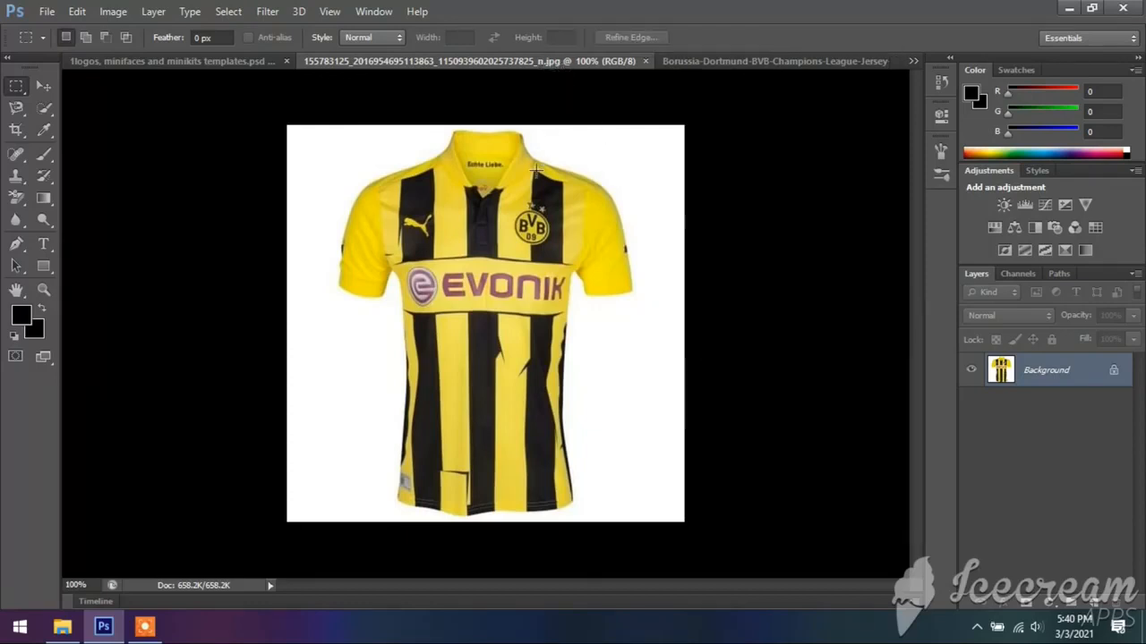
{"action": "left_click", "coordinate": [44, 15]}
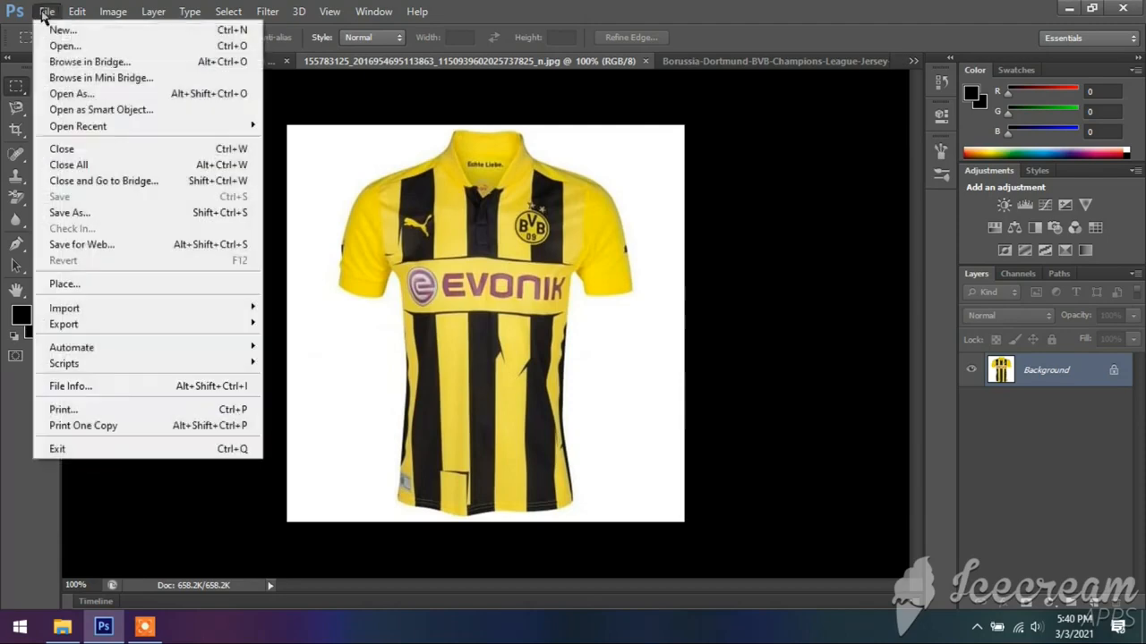
{"action": "left_click", "coordinate": [68, 213]}
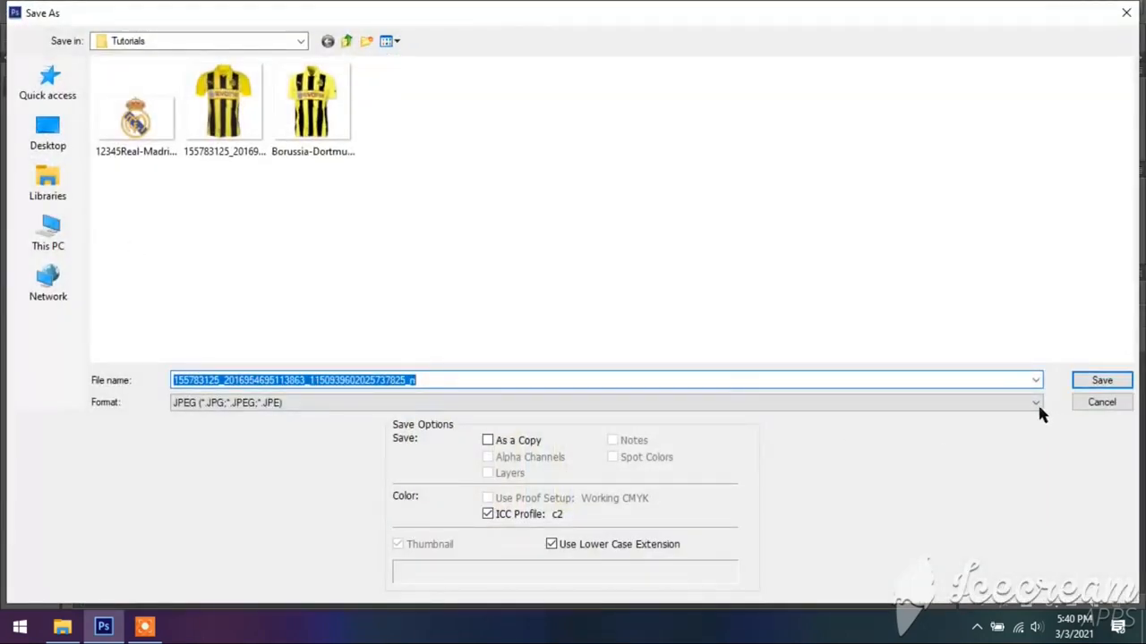
{"action": "left_click", "coordinate": [1037, 403]}
{"action": "left_click", "coordinate": [957, 349]}
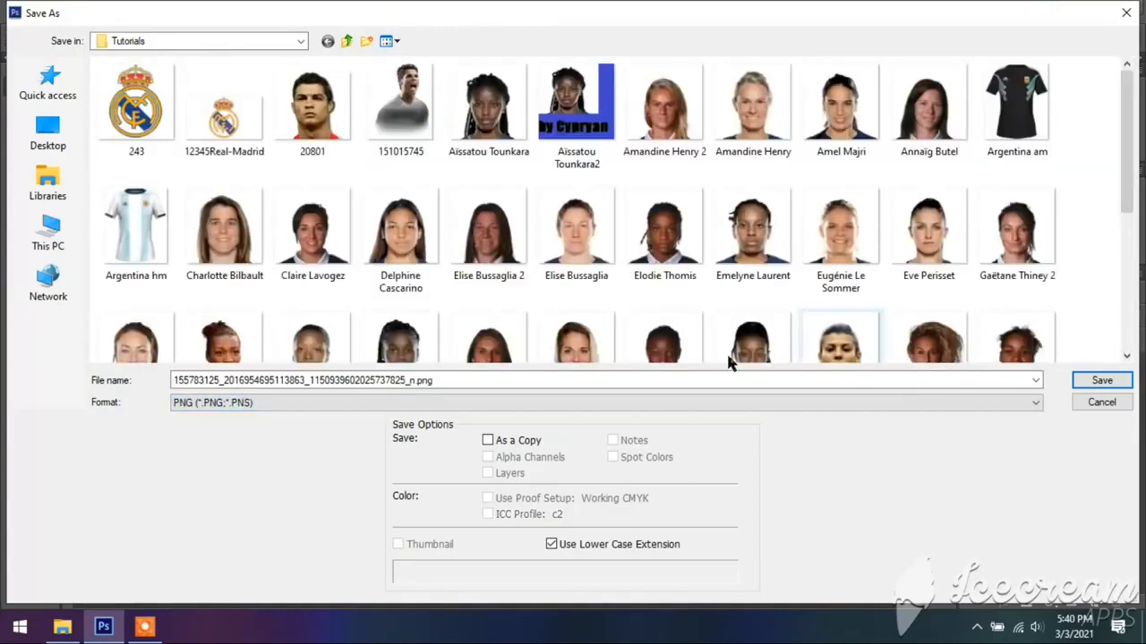
{"action": "left_click", "coordinate": [1102, 380]}
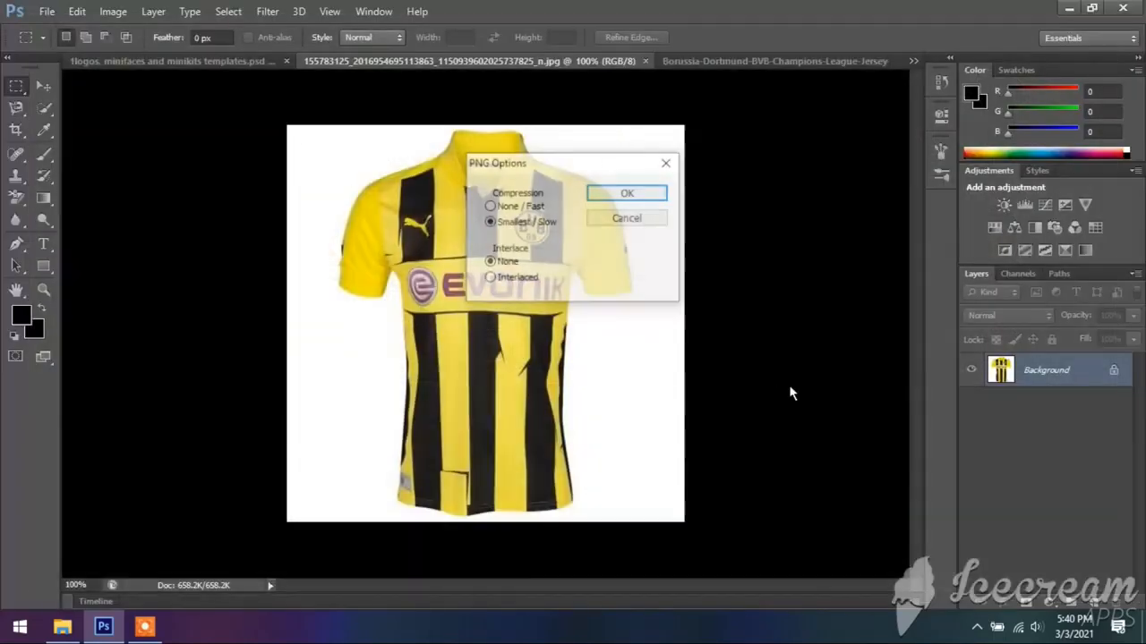
{"action": "left_click", "coordinate": [629, 195]}
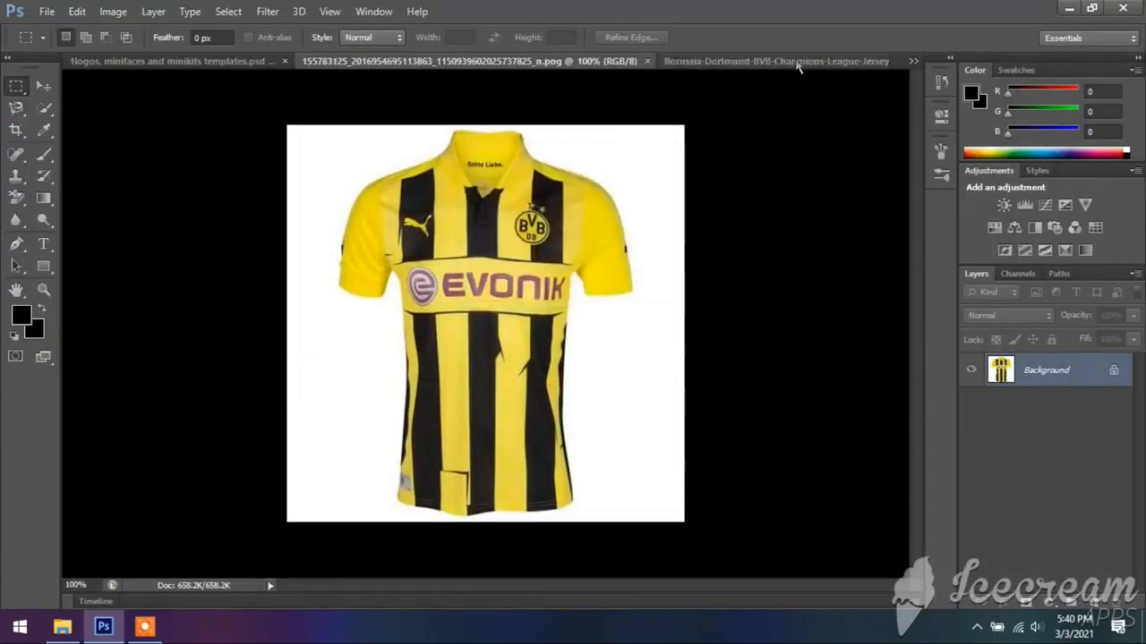
- Save Borussia-Dortmund-BVB-Champions-League-Jersey-12-13.jpg as a PNG in the Tutorials folder, using Smallest / Slow compression without interlacing
{"action": "left_click", "coordinate": [798, 62]}
{"action": "left_click", "coordinate": [47, 11]}
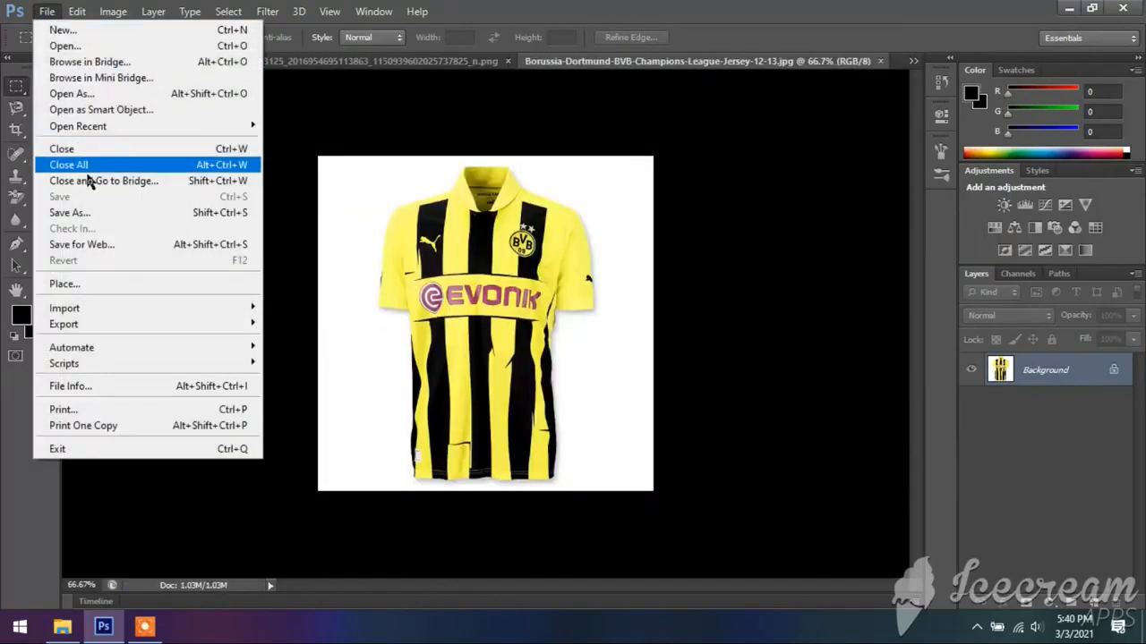
{"action": "left_click", "coordinate": [92, 215]}
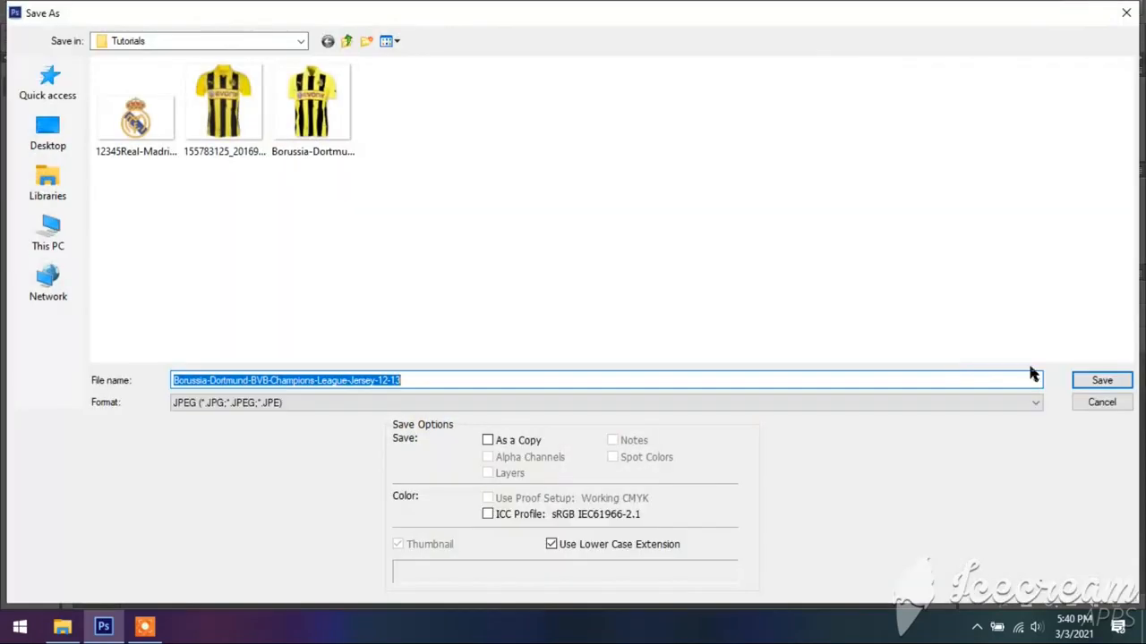
{"action": "left_click", "coordinate": [1037, 407]}
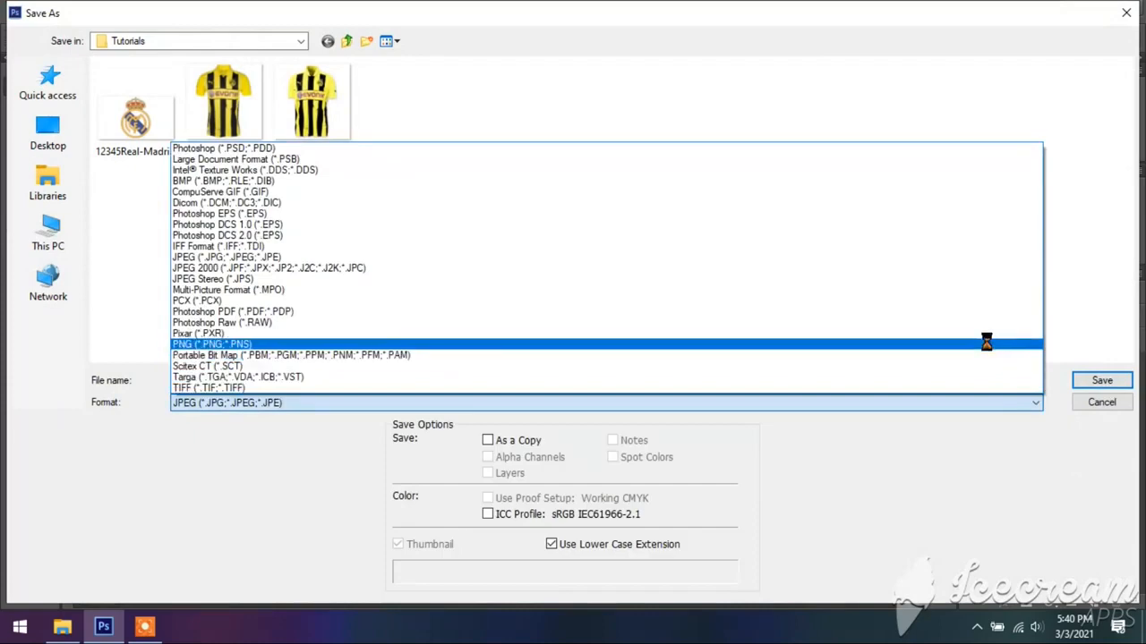
{"action": "left_click", "coordinate": [985, 340]}
{"action": "left_click", "coordinate": [1101, 380]}
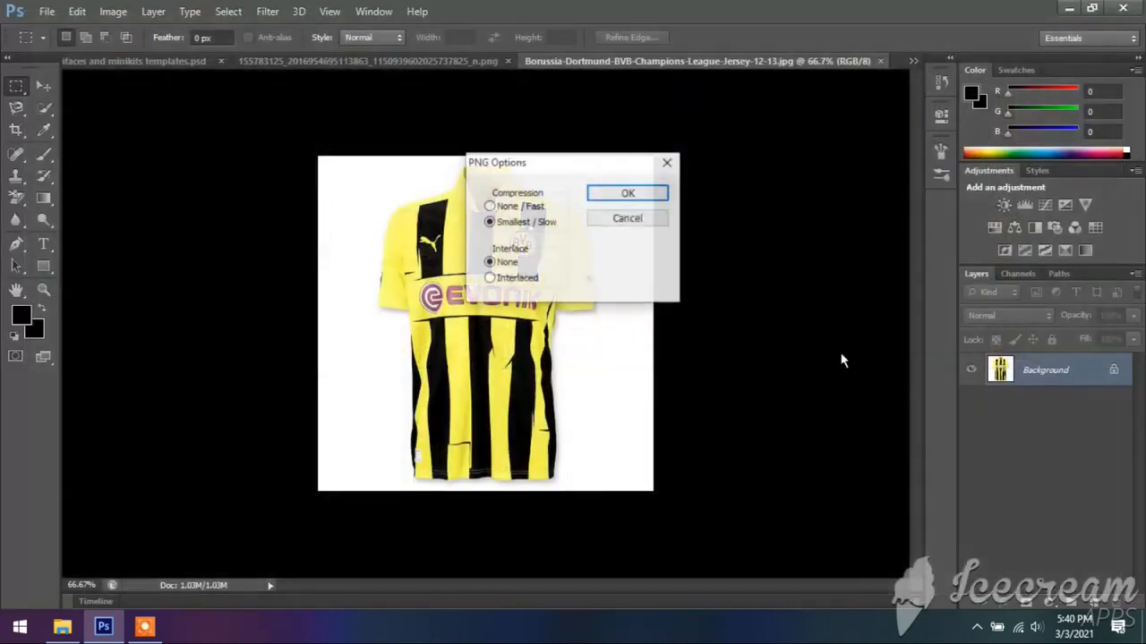
{"action": "left_click", "coordinate": [644, 192]}
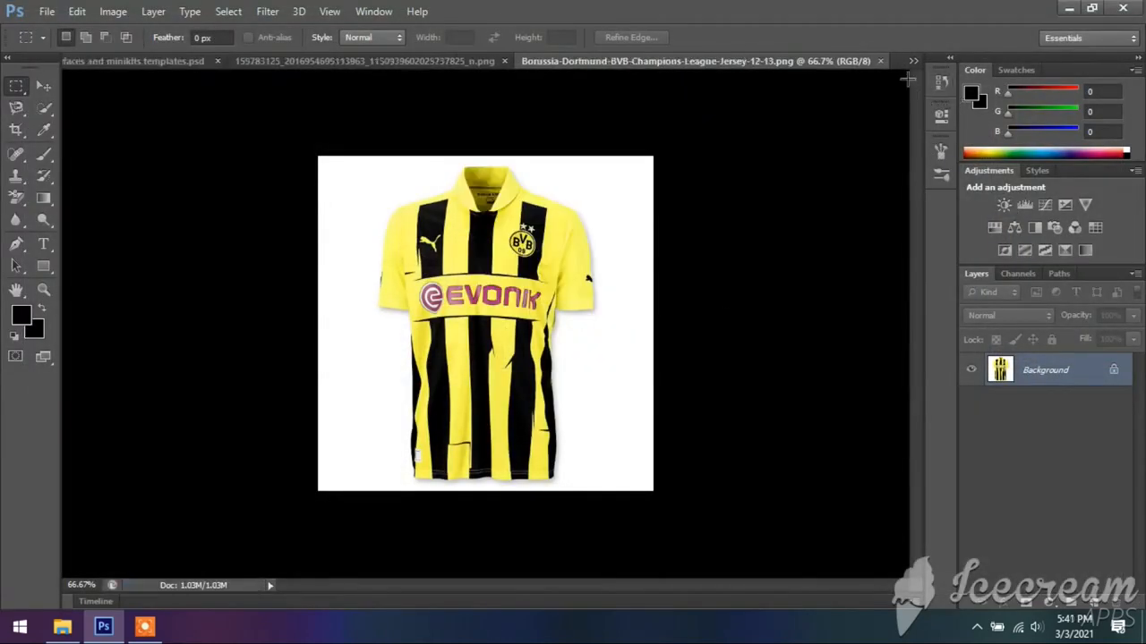
- Close both Dortmund shirt images and reopen their PNG versions together from the Tutorials folder
{"action": "left_click", "coordinate": [880, 61]}
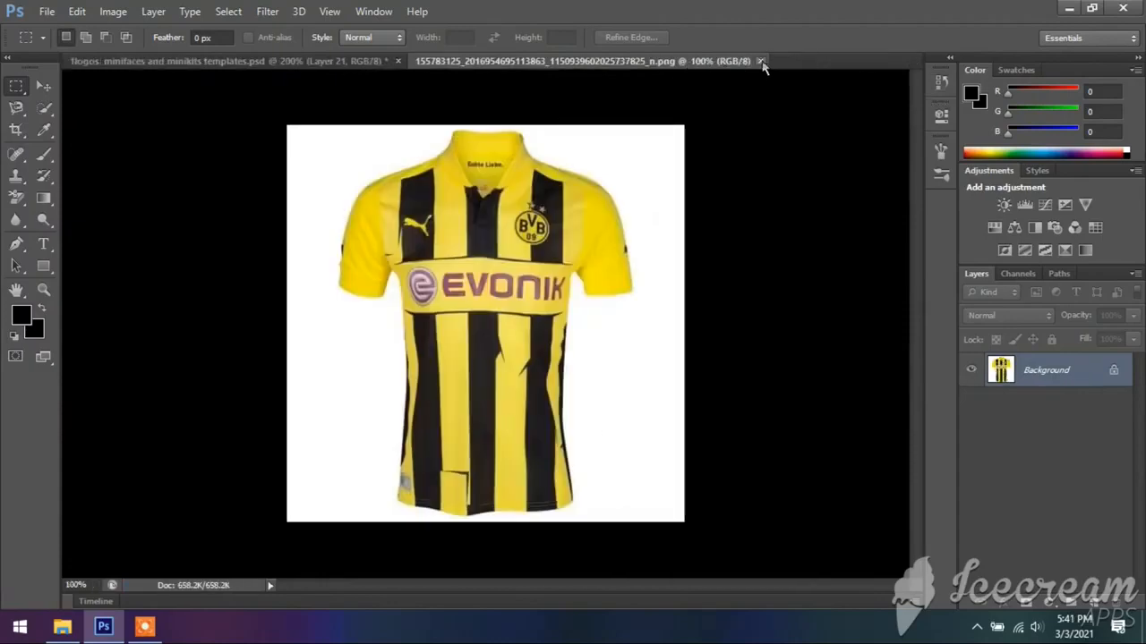
{"action": "left_click", "coordinate": [760, 61]}
{"action": "left_click", "coordinate": [47, 10]}
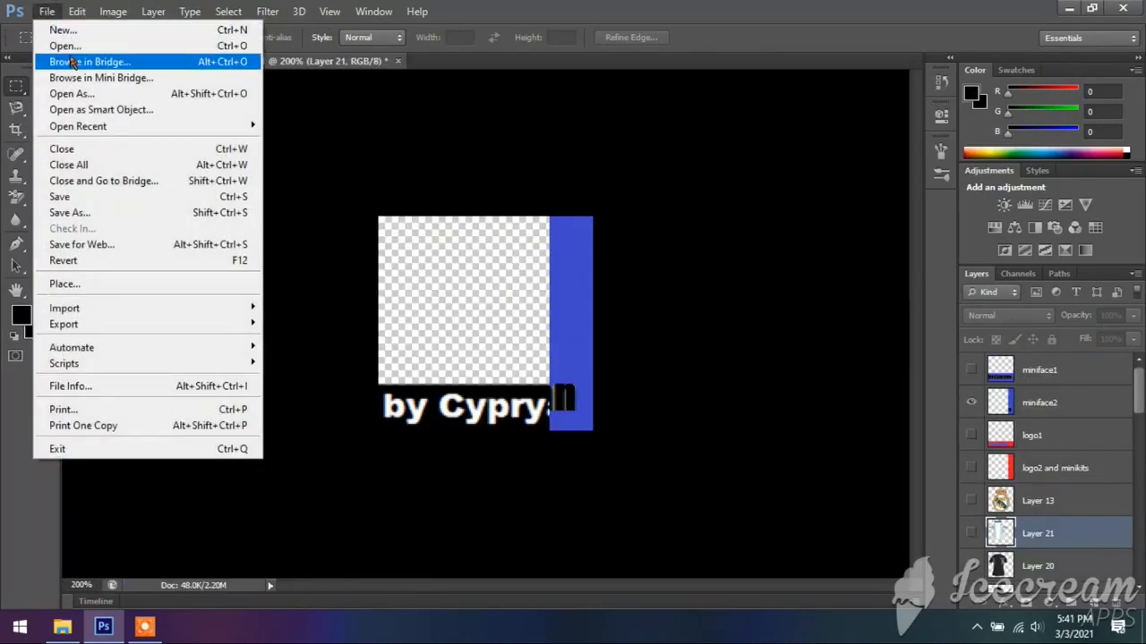
{"action": "left_click", "coordinate": [55, 43]}
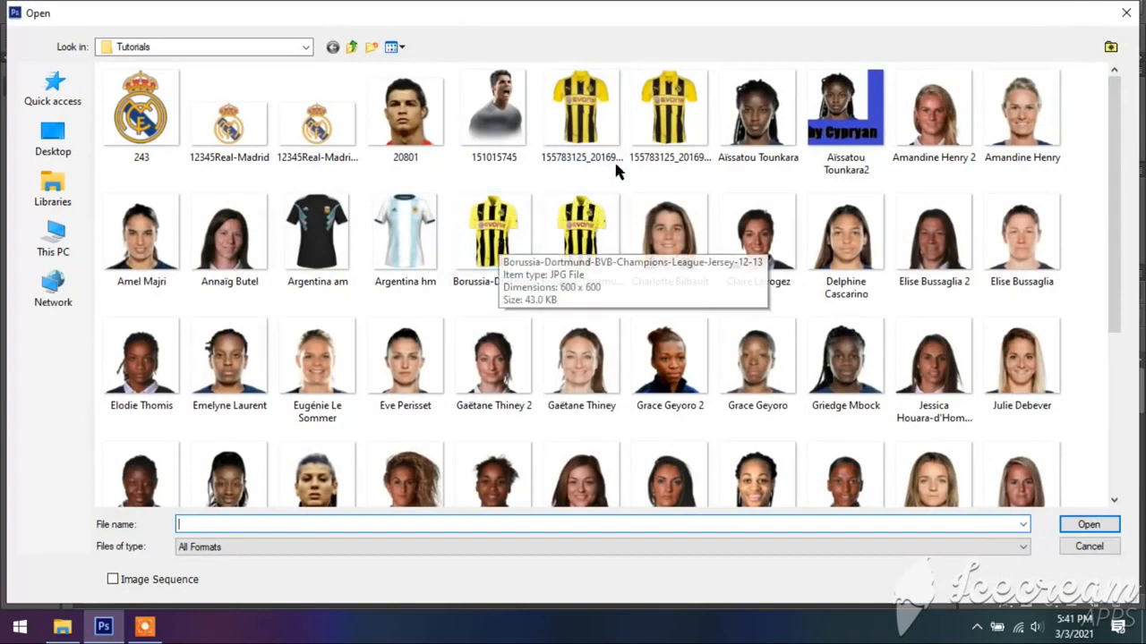
{"action": "left_click", "coordinate": [598, 113]}
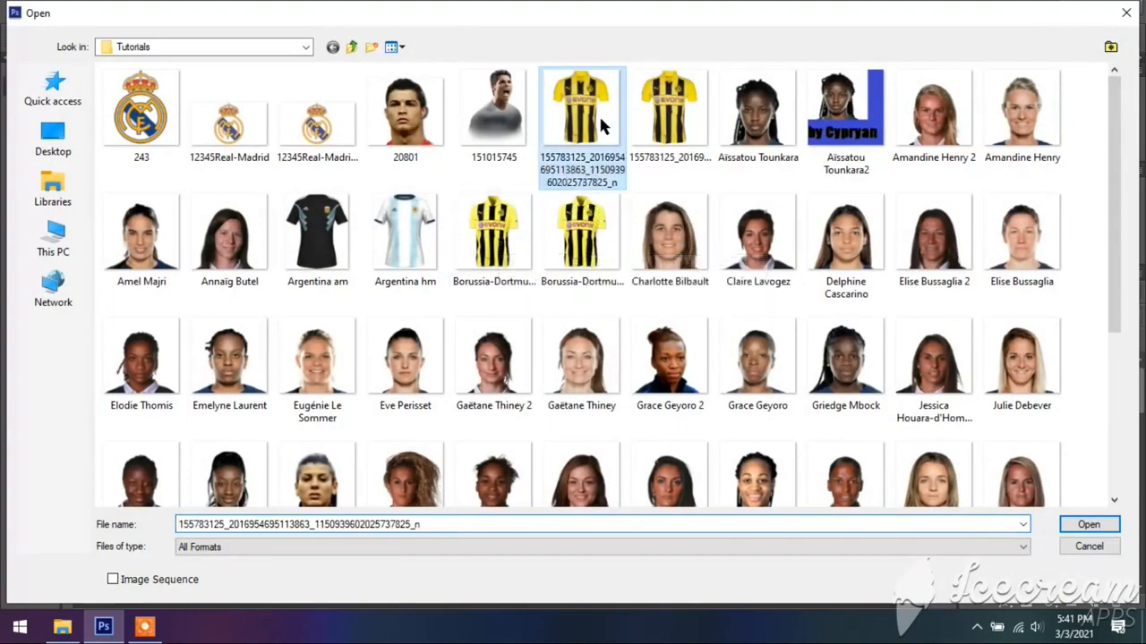
{"action": "left_click", "coordinate": [677, 122]}
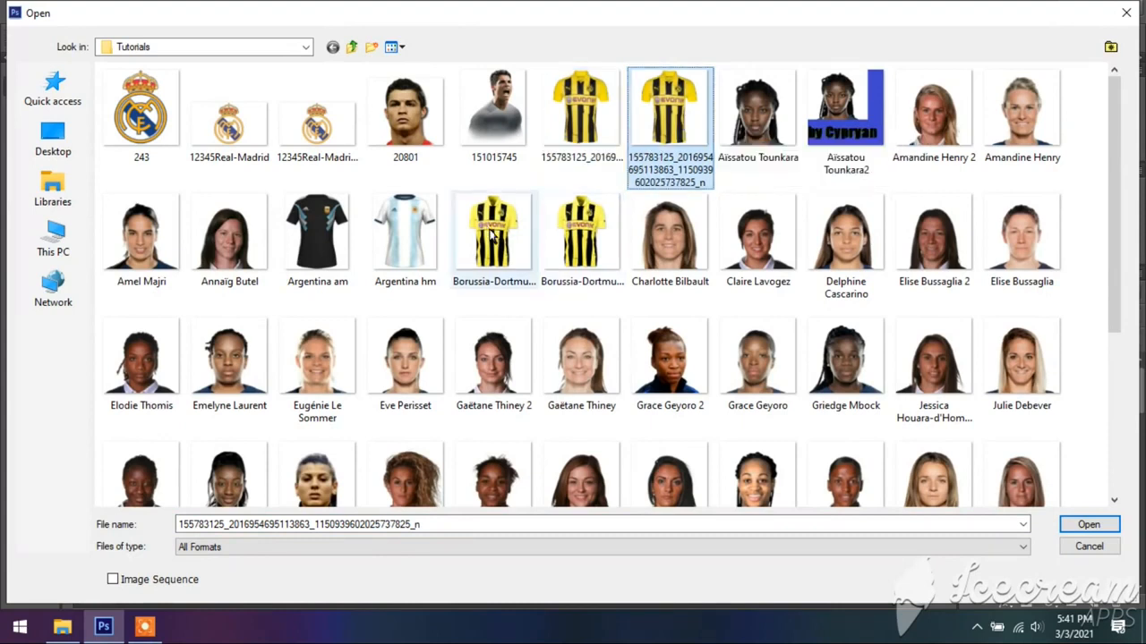
{"action": "left_click", "coordinate": [581, 231], "text": "ctrl"}
{"action": "left_click", "coordinate": [1088, 525]}
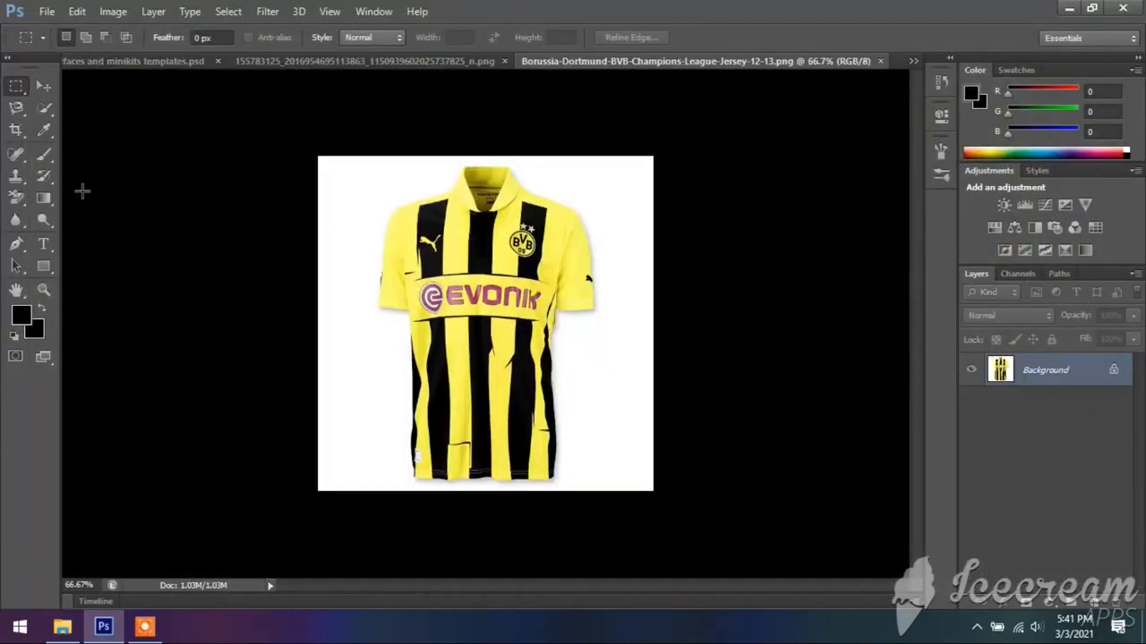
- Erase the white background of both Dortmund shirts with the Background Eraser at 100% tolerance
{"action": "left_click", "coordinate": [19, 201]}
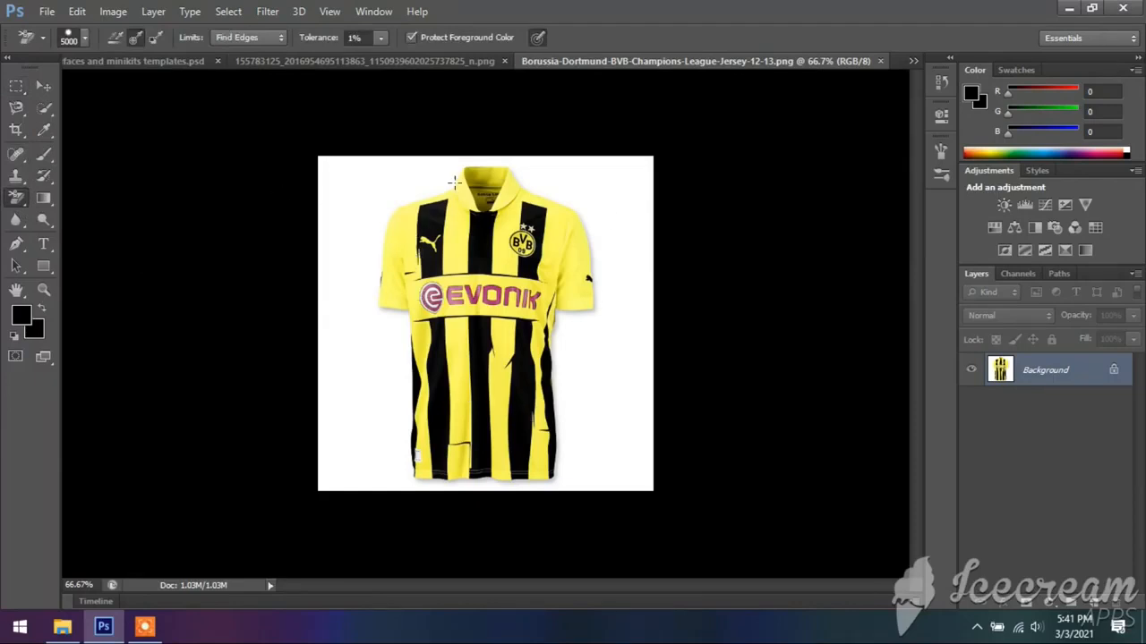
{"action": "left_click_drag", "start_coordinate": [382, 41], "coordinate": [467, 57]}
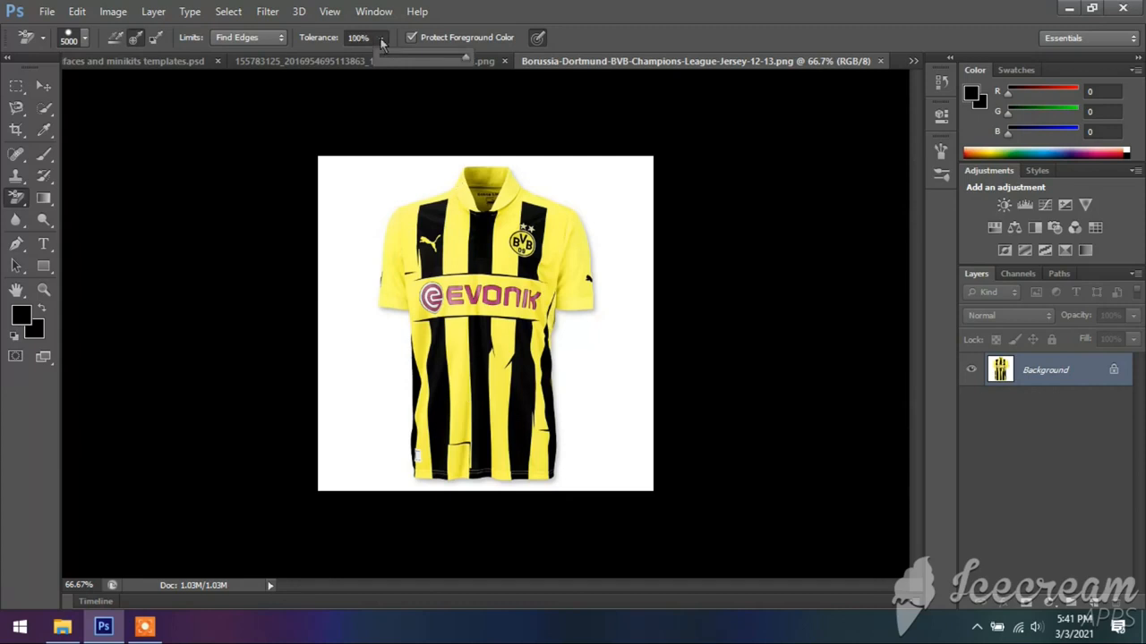
{"action": "left_click", "coordinate": [383, 40]}
{"action": "mouse_move", "coordinate": [382, 40]}
{"action": "left_mouse_down"}
{"action": "mouse_move", "coordinate": [351, 68]}
{"action": "mouse_move", "coordinate": [380, 66]}
{"action": "mouse_move", "coordinate": [383, 42]}
{"action": "left_mouse_up"}
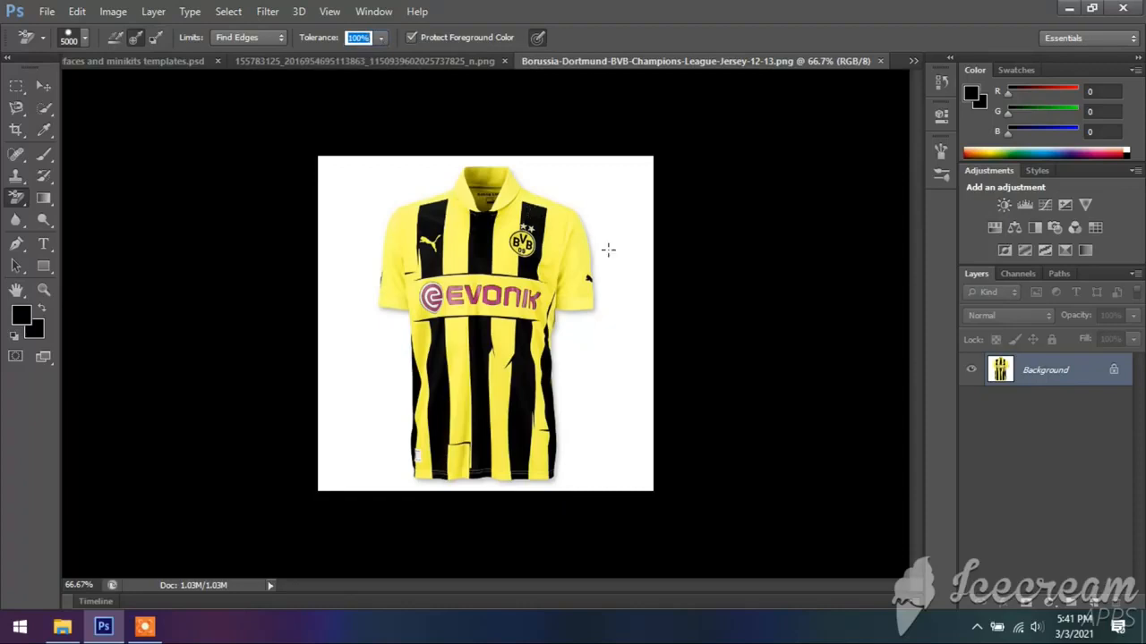
{"action": "left_click", "coordinate": [618, 196]}
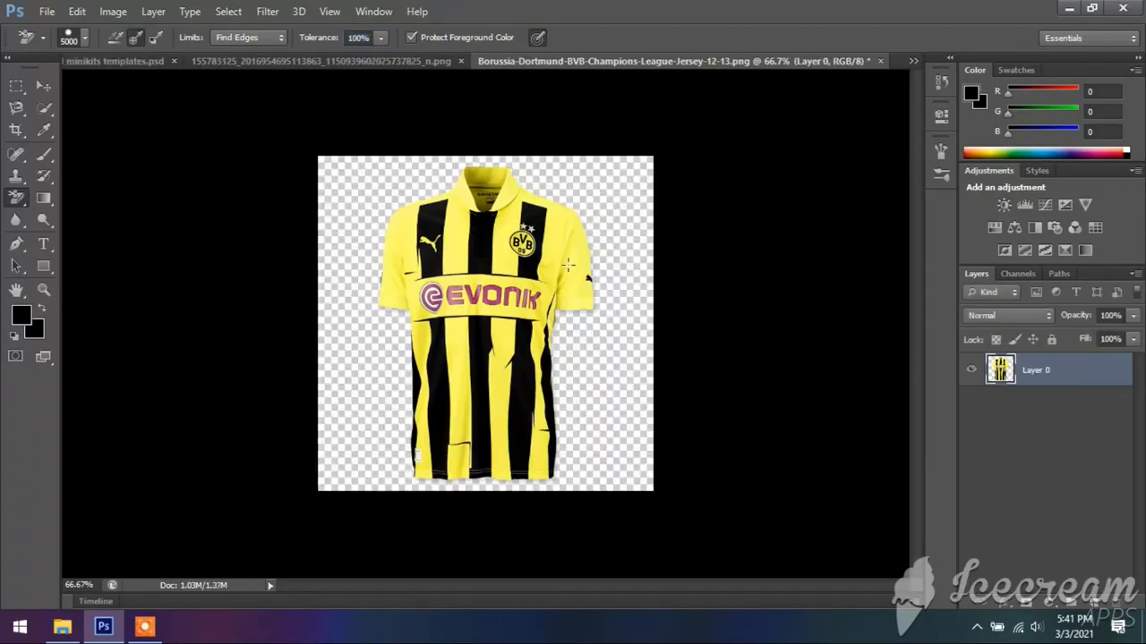
{"action": "left_click", "coordinate": [390, 63]}
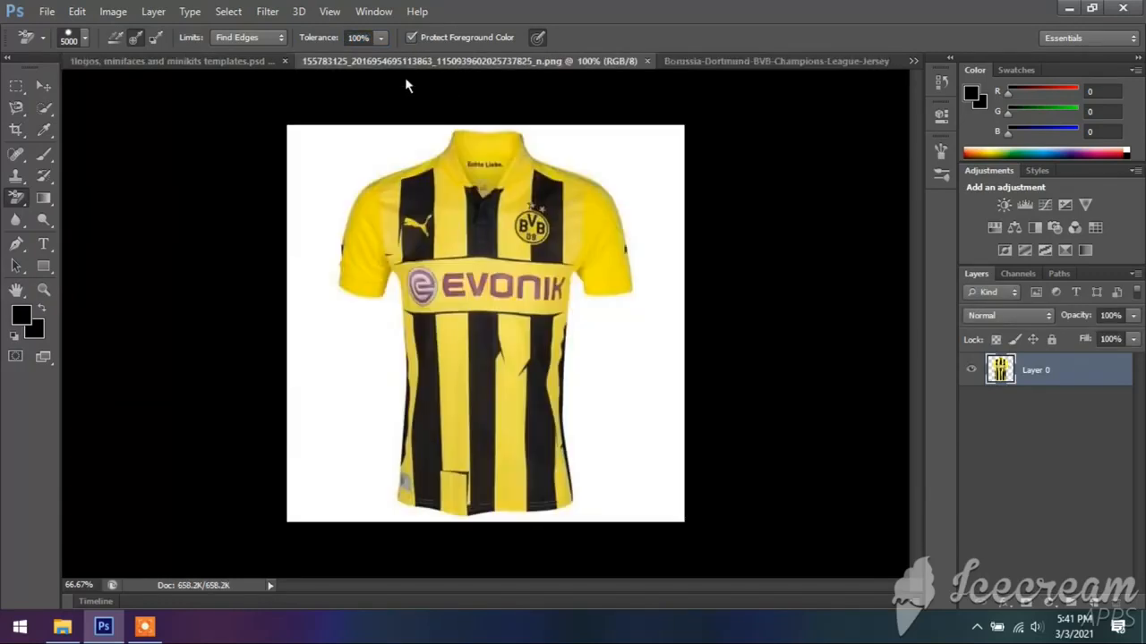
{"action": "left_click", "coordinate": [632, 160]}
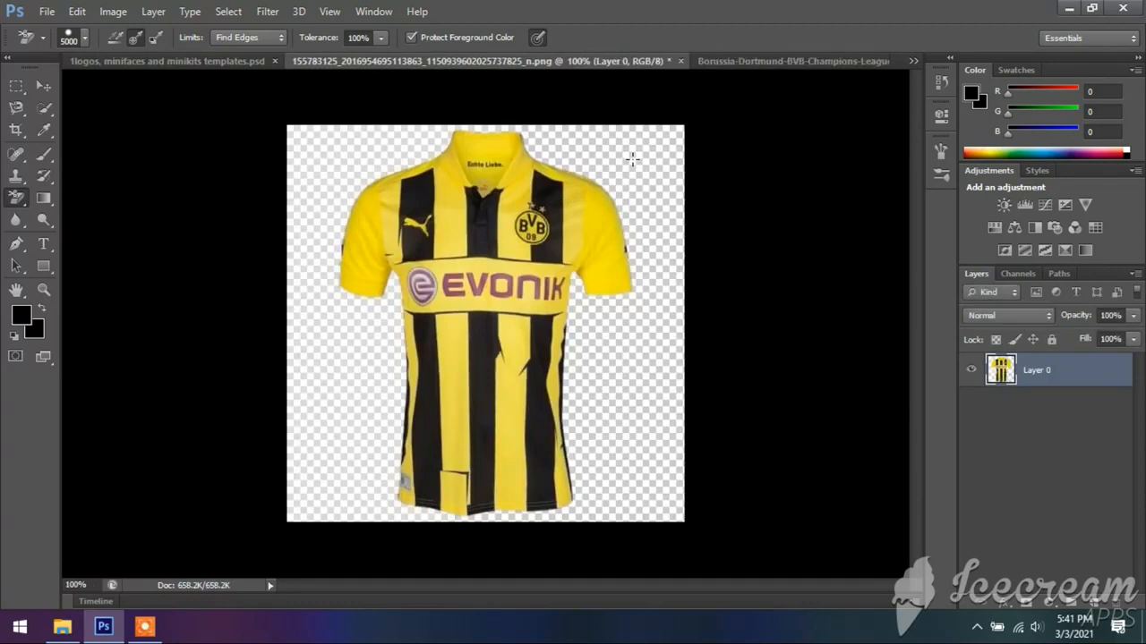
- Activate the Move tool and float both Dortmund shirt images in separate windows beside the template
{"action": "left_click", "coordinate": [45, 86]}
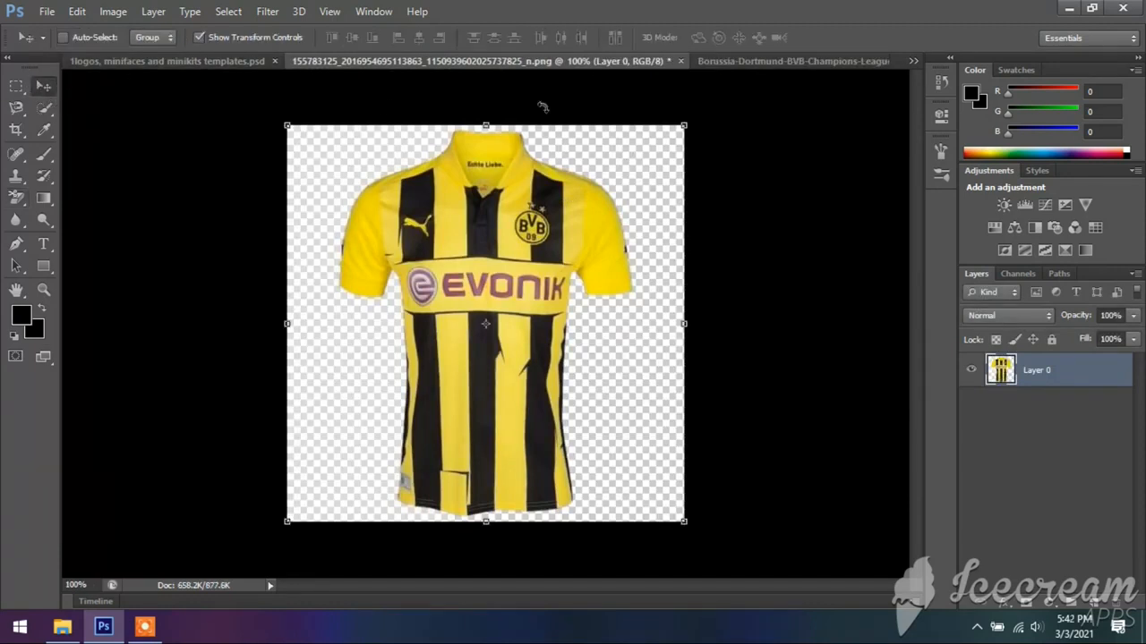
{"action": "left_click_drag", "start_coordinate": [532, 69], "coordinate": [850, 170]}
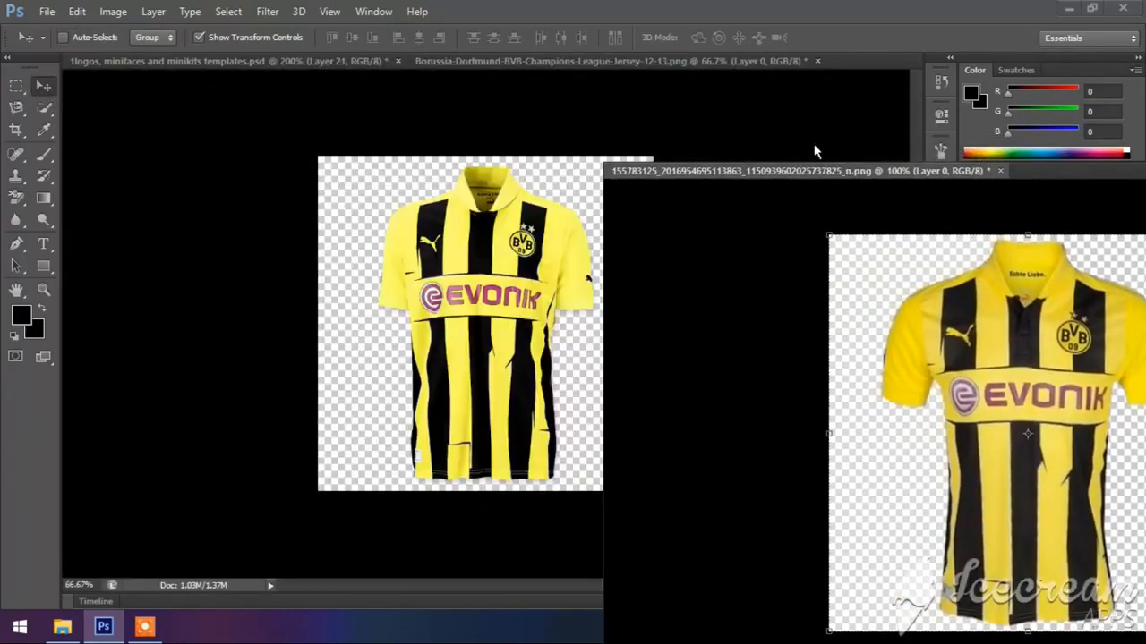
{"action": "left_click_drag", "start_coordinate": [655, 72], "coordinate": [762, 237]}
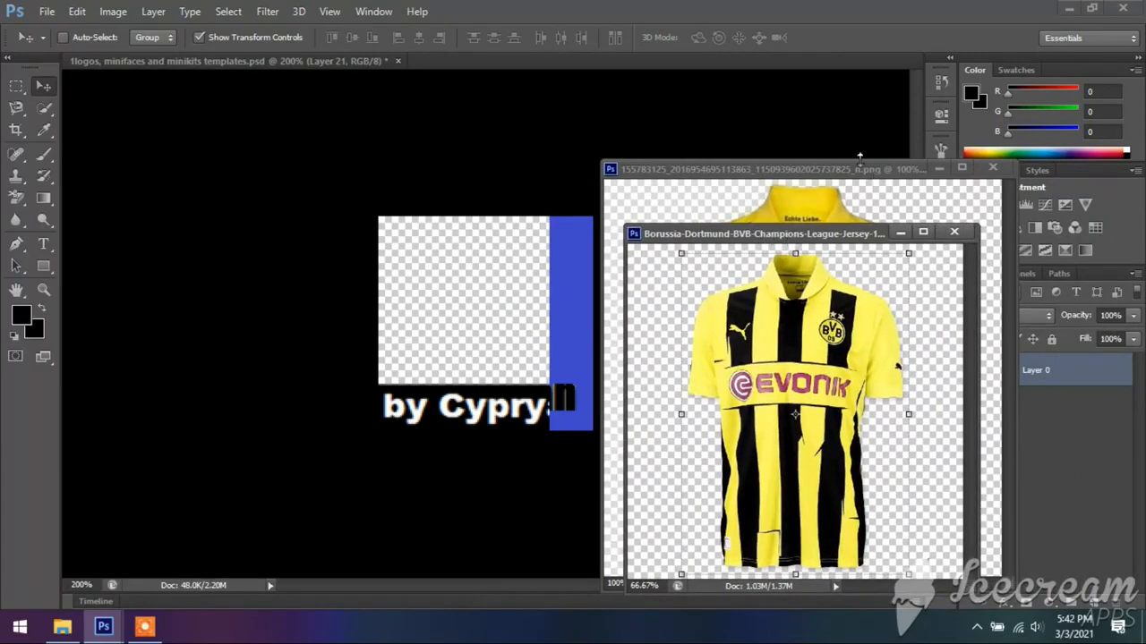
{"action": "left_click_drag", "start_coordinate": [859, 168], "coordinate": [806, 108]}
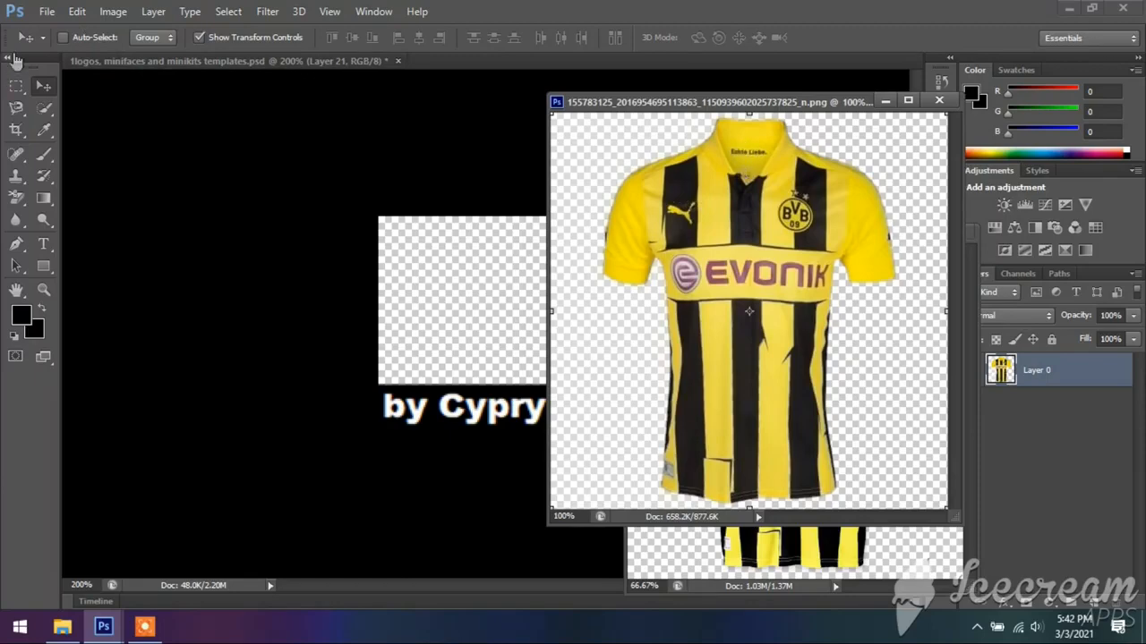
- Resize the numeric-named Dortmund shirt to 100 × 100 pixels with constrained proportions and copy it into the template's transparent area
{"action": "left_click", "coordinate": [49, 11]}
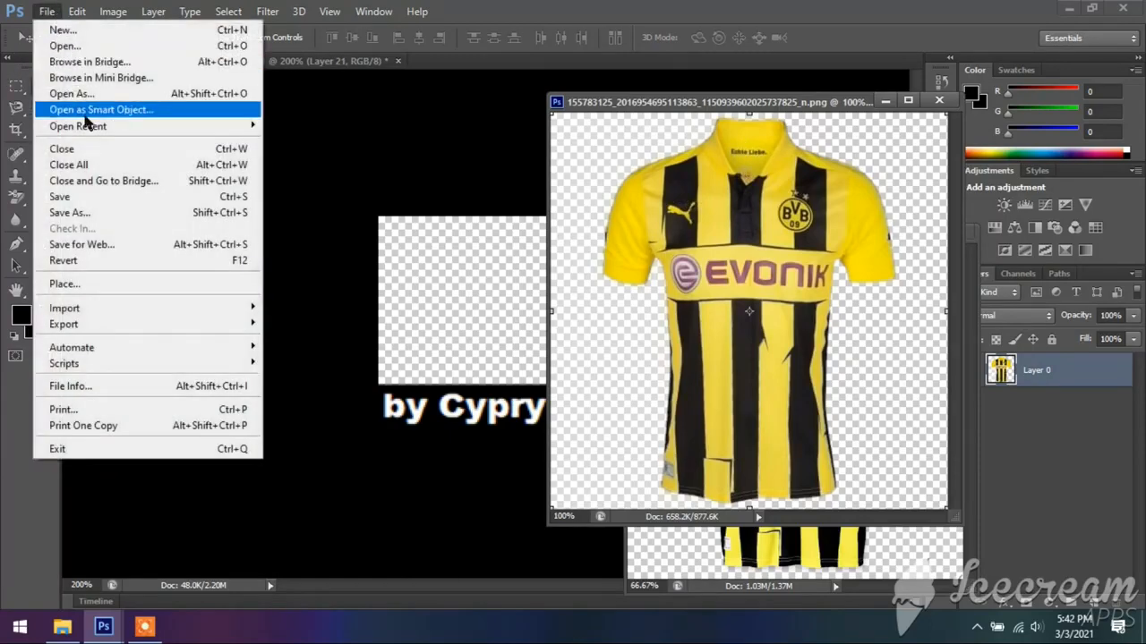
{"action": "left_click", "coordinate": [49, 11]}
{"action": "left_click", "coordinate": [122, 11]}
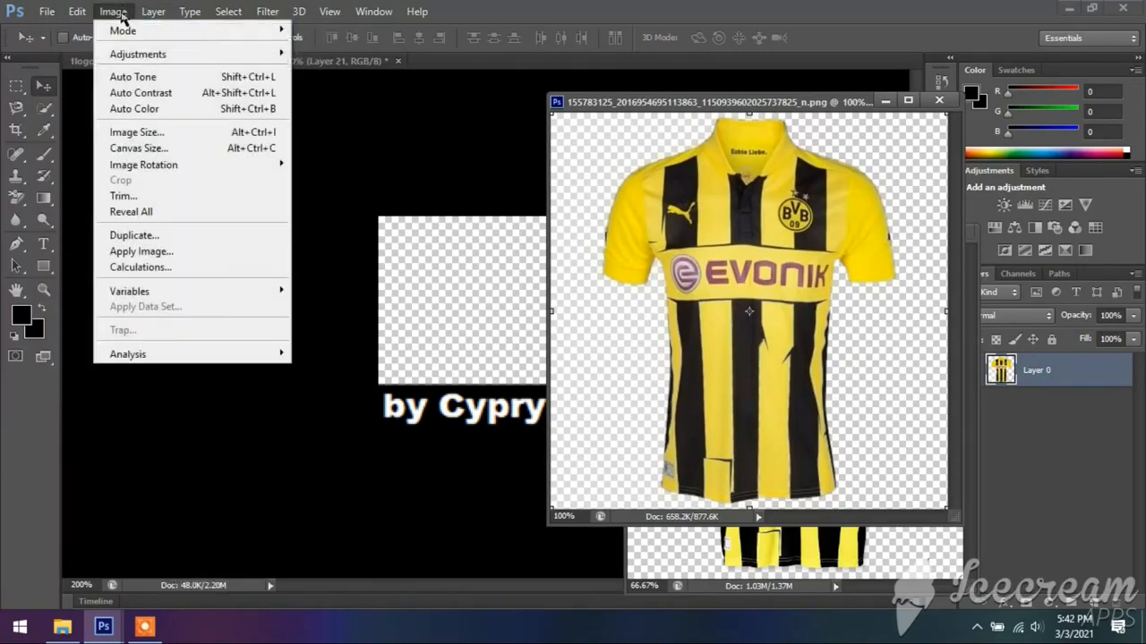
{"action": "left_click", "coordinate": [115, 12]}
{"action": "left_click", "coordinate": [105, 13]}
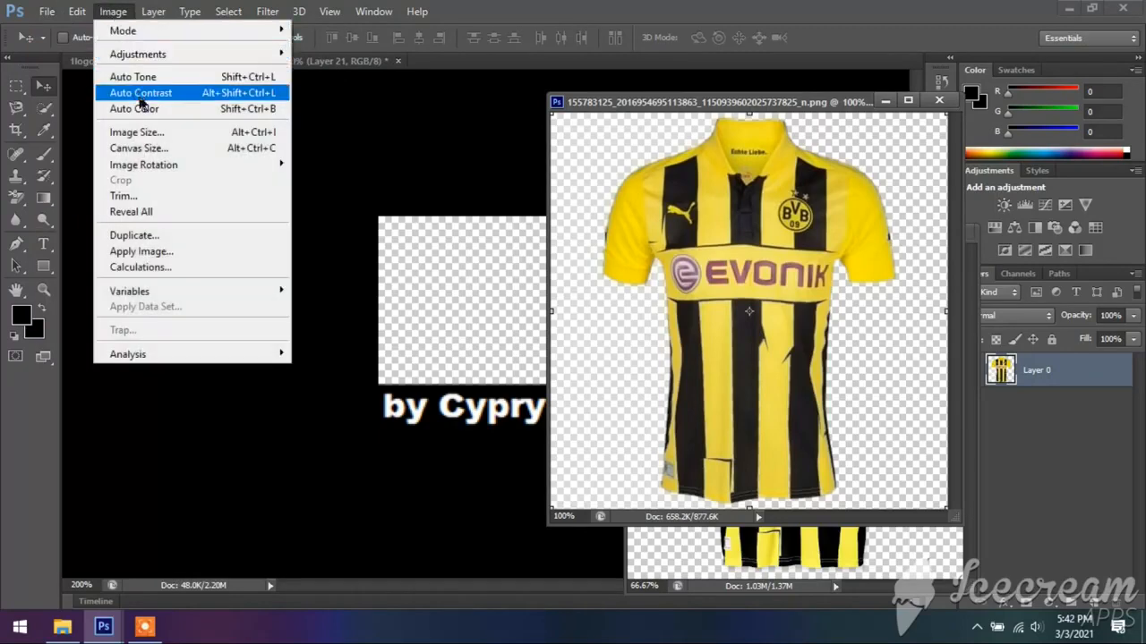
{"action": "left_click", "coordinate": [149, 132]}
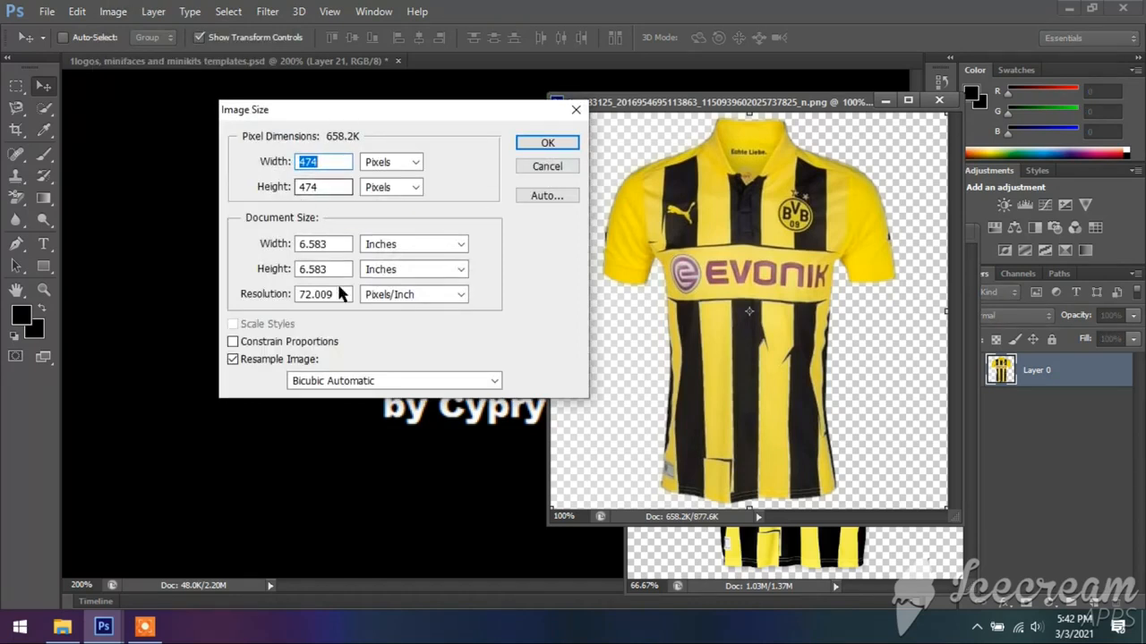
{"action": "left_click", "coordinate": [233, 342]}
{"action": "double_click", "coordinate": [327, 161]}
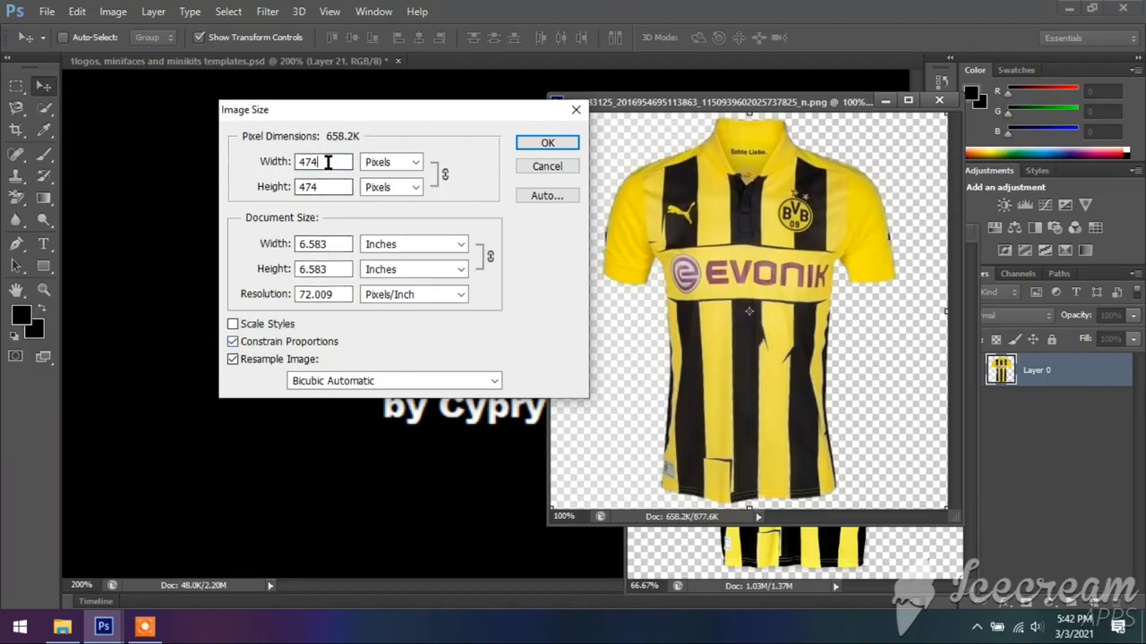
{"action": "type", "text": "100"}
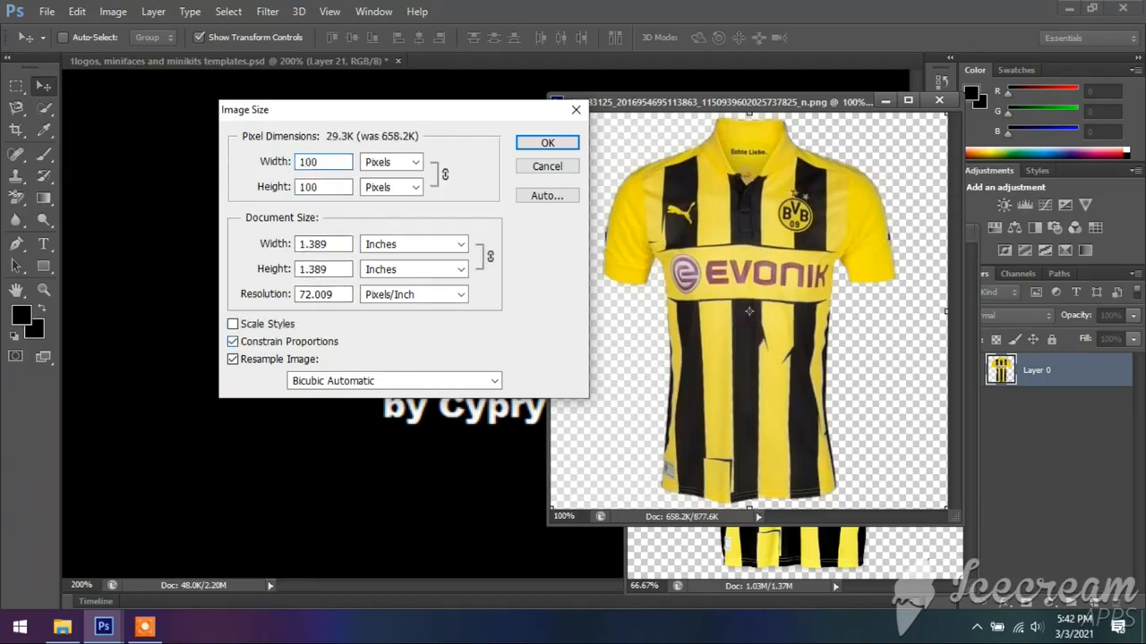
{"action": "left_click", "coordinate": [549, 145]}
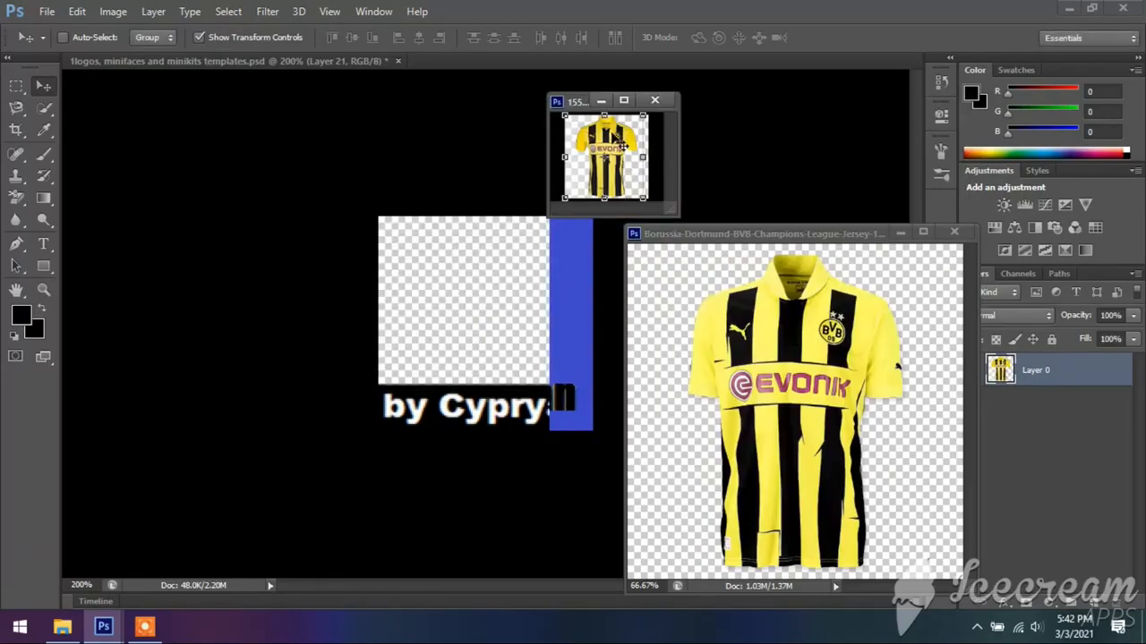
{"action": "left_click_drag", "start_coordinate": [616, 136], "coordinate": [475, 273]}
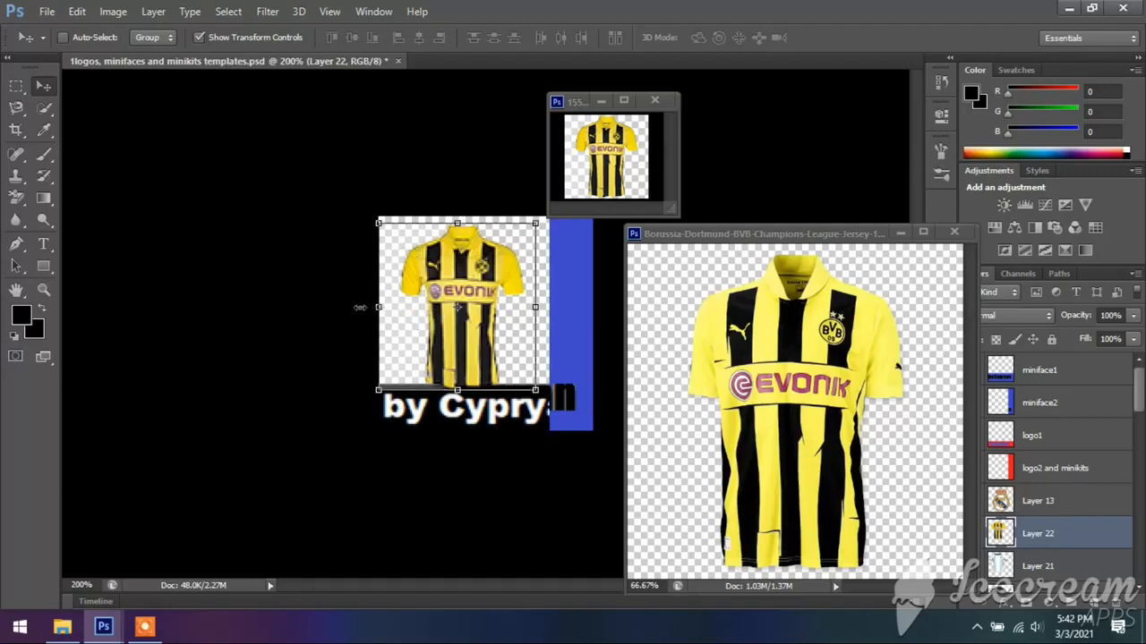
{"action": "left_click_drag", "start_coordinate": [391, 305], "coordinate": [373, 306]}
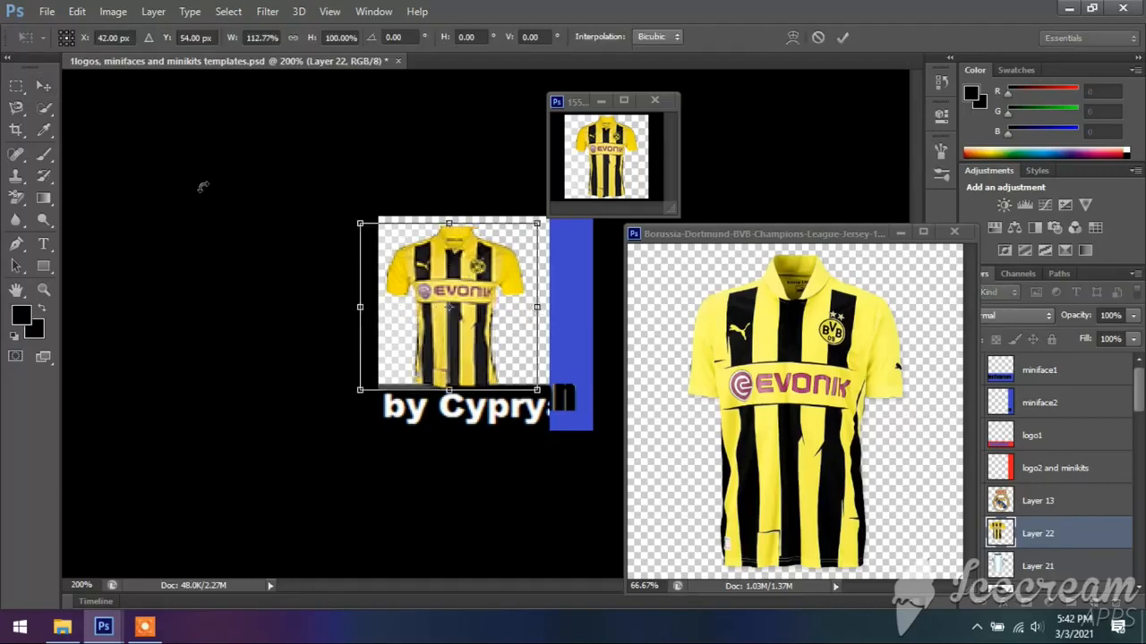
{"action": "left_click", "coordinate": [43, 86]}
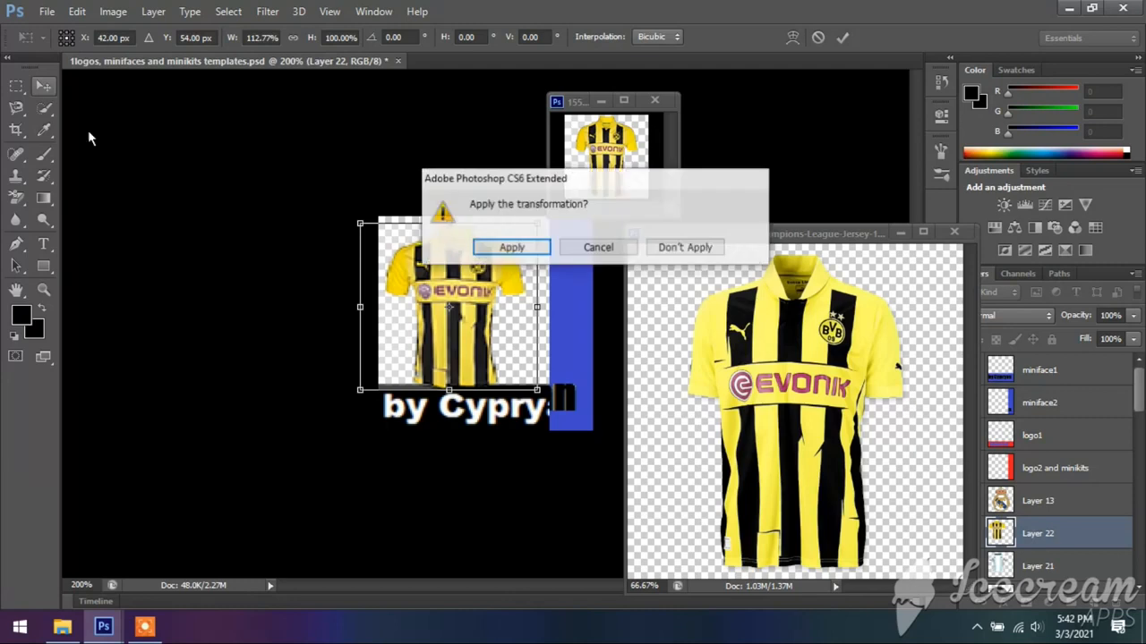
{"action": "left_click", "coordinate": [673, 250]}
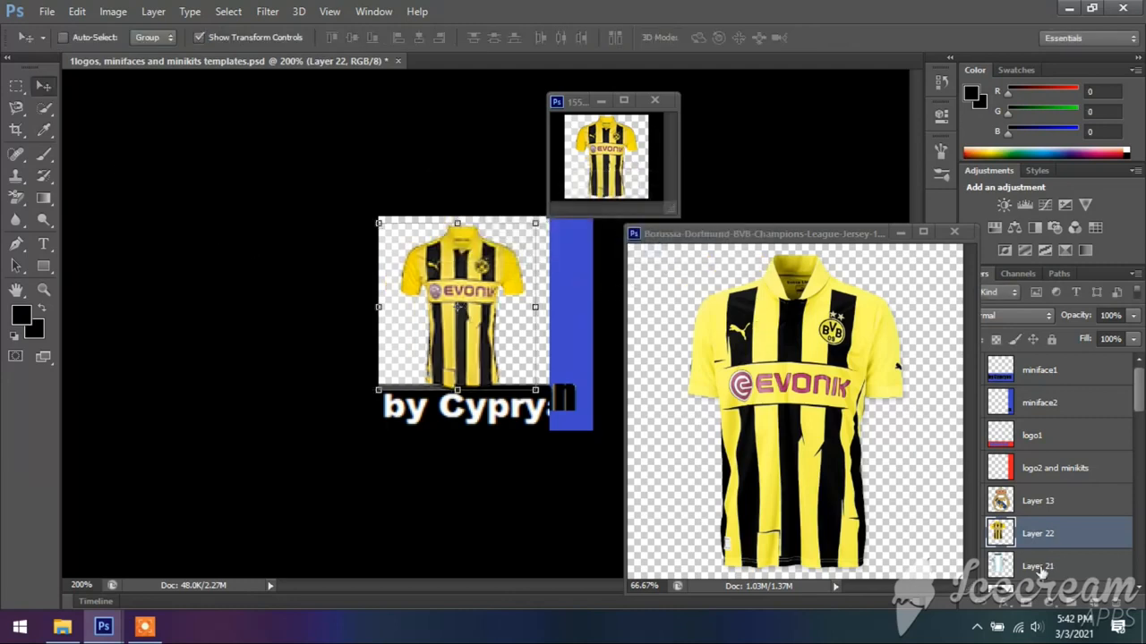
- Shift the Borussia Dortmund jersey's floating window slightly and hide the copied Dortmund shirt's layer in the template
{"action": "left_click_drag", "start_coordinate": [833, 242], "coordinate": [804, 249]}
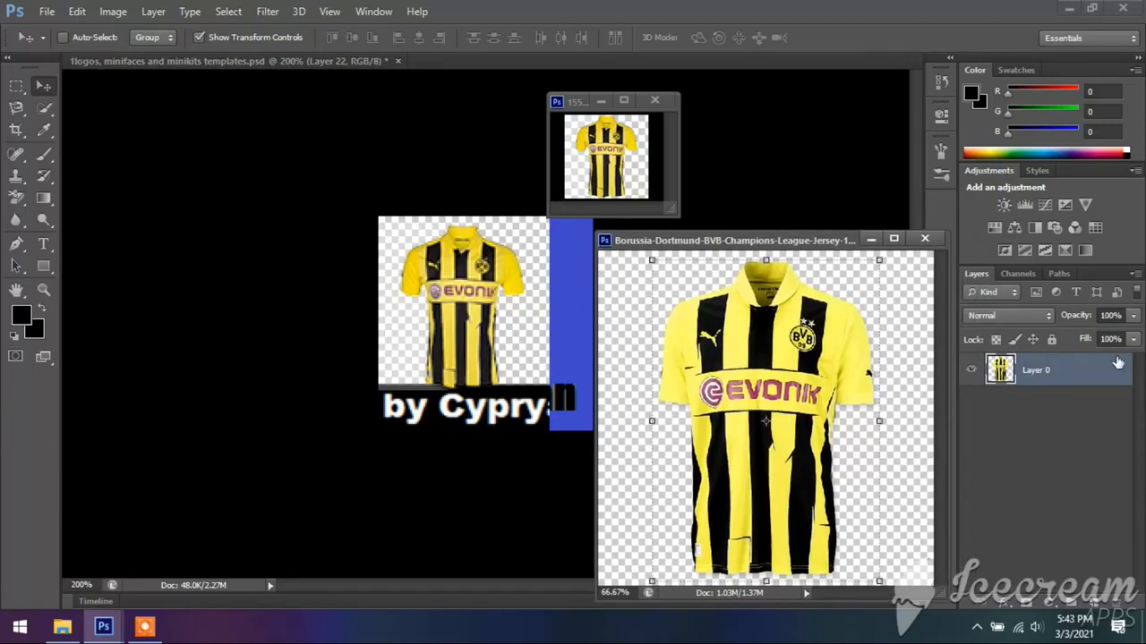
{"action": "left_click", "coordinate": [520, 277]}
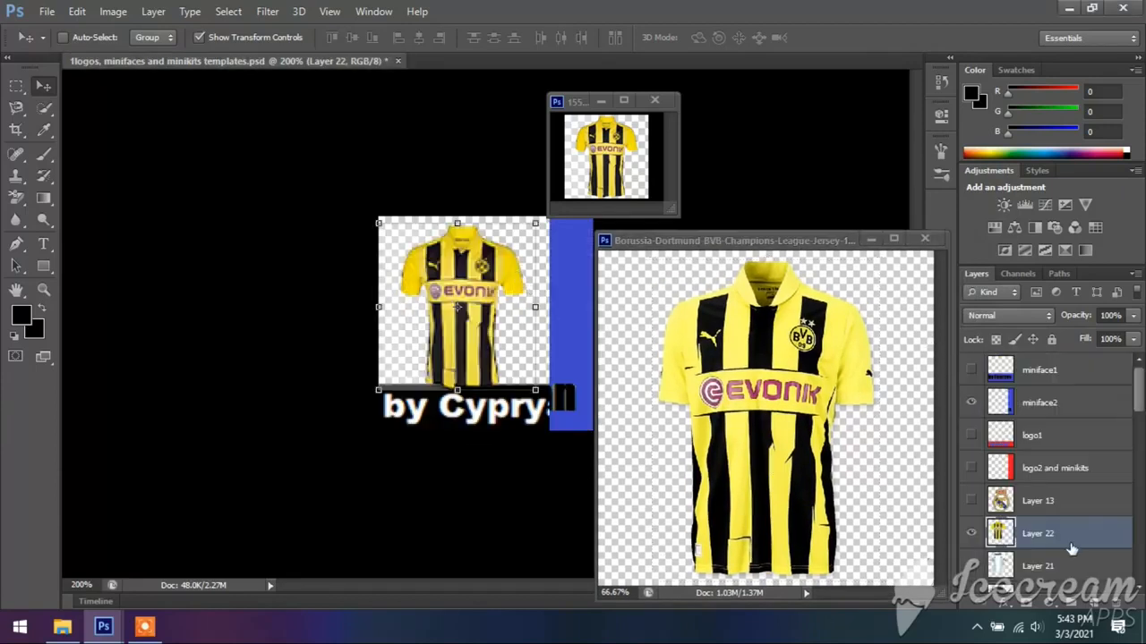
{"action": "left_click", "coordinate": [971, 534]}
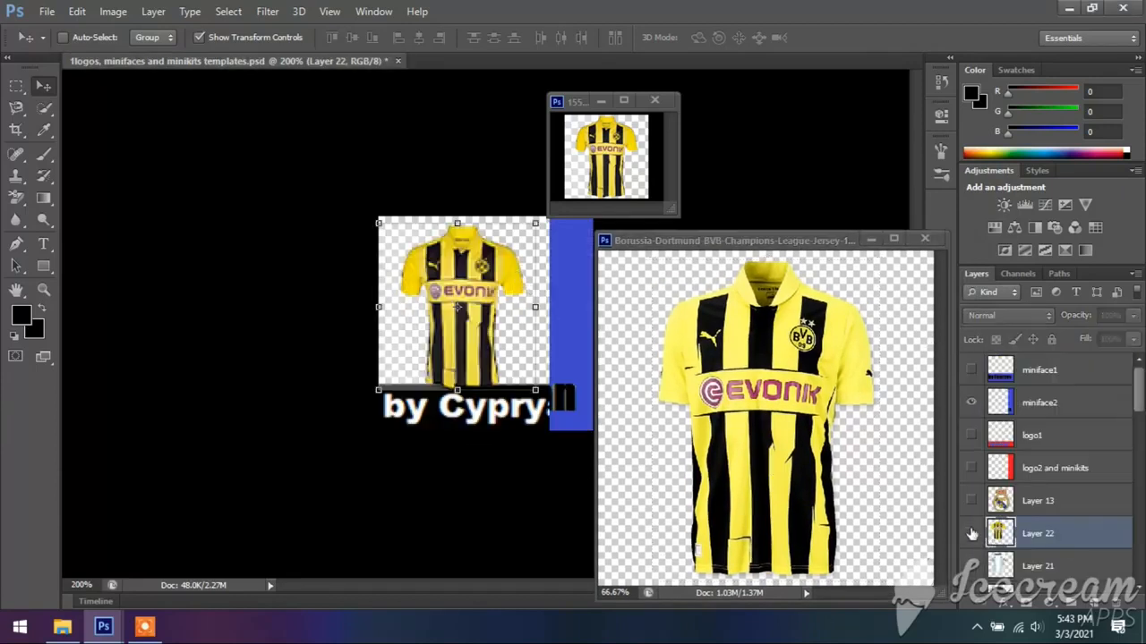
{"action": "left_click", "coordinate": [639, 140]}
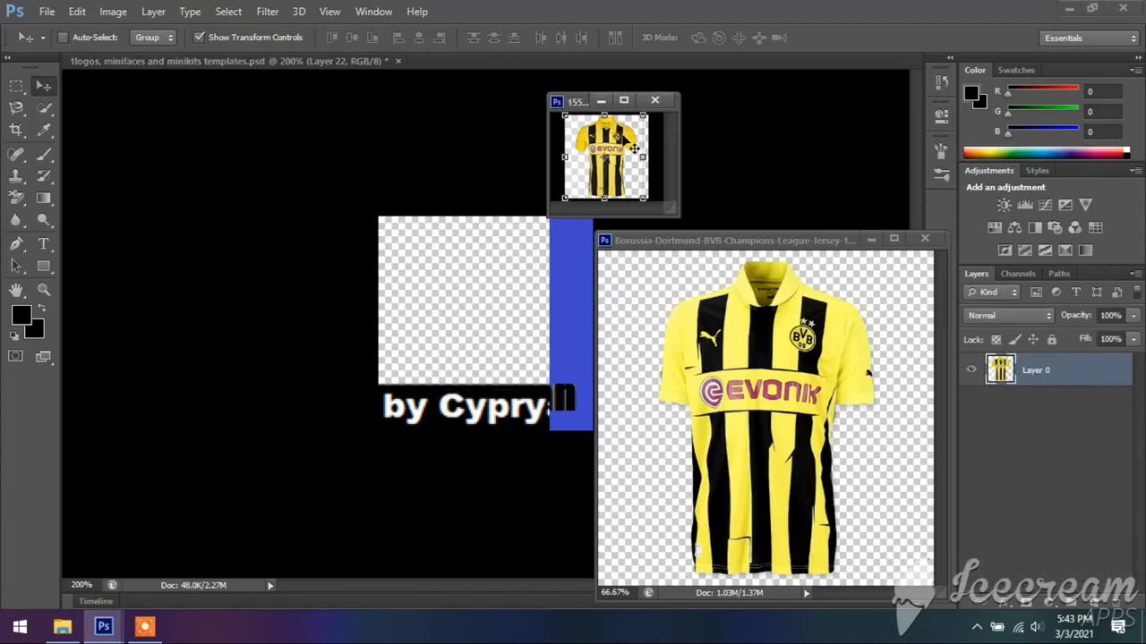
{"action": "left_click", "coordinate": [624, 101]}
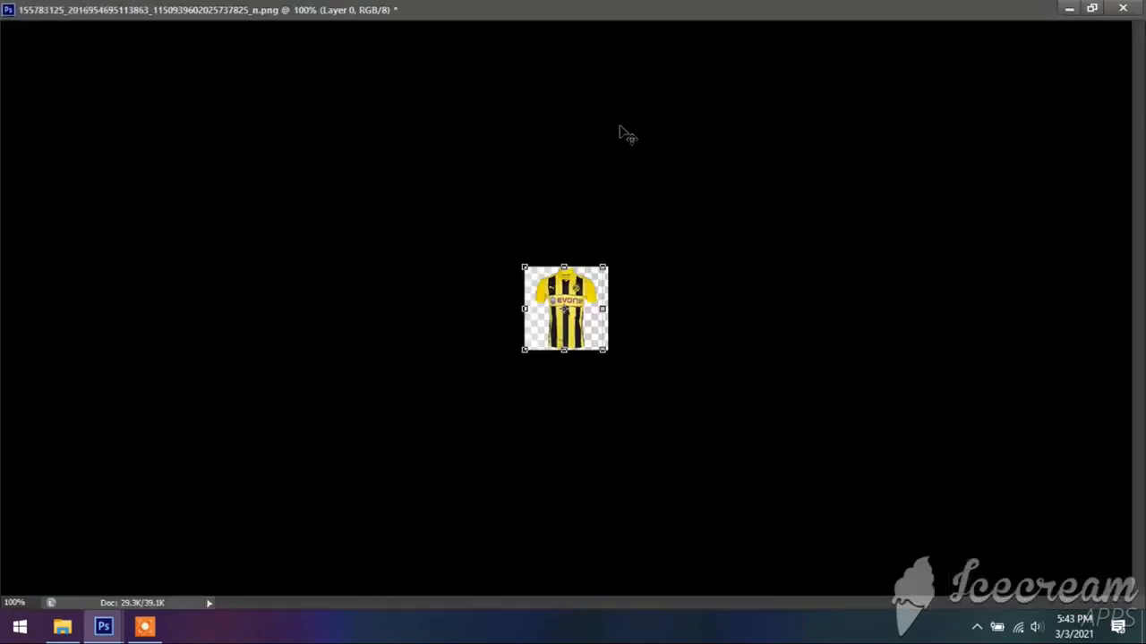
{"action": "left_click", "coordinate": [1091, 9]}
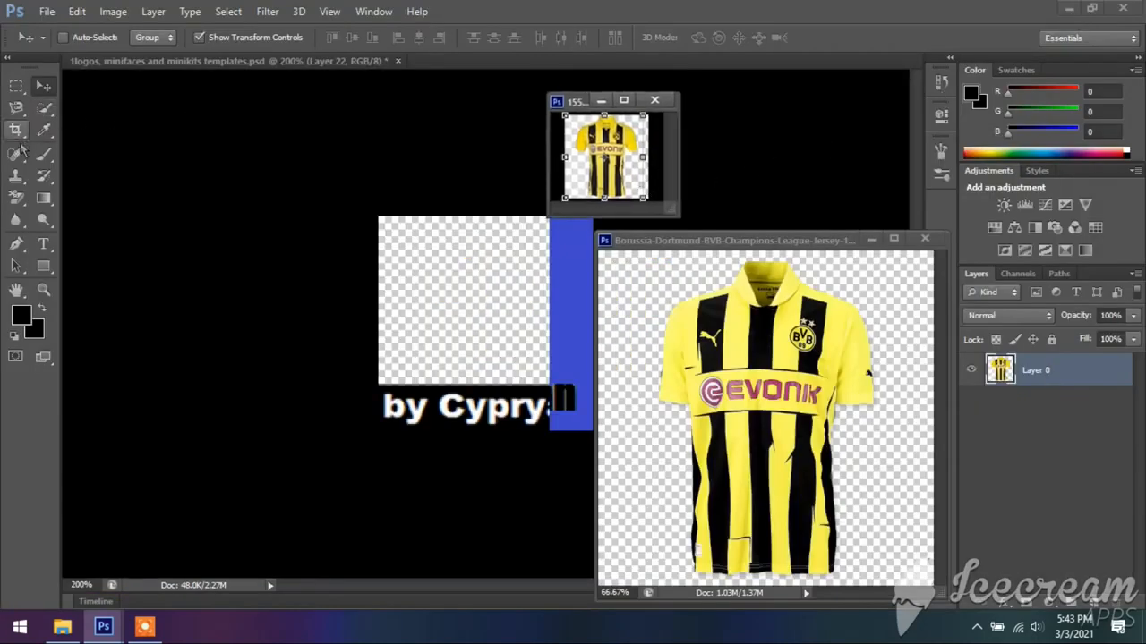
{"action": "left_click", "coordinate": [15, 196]}
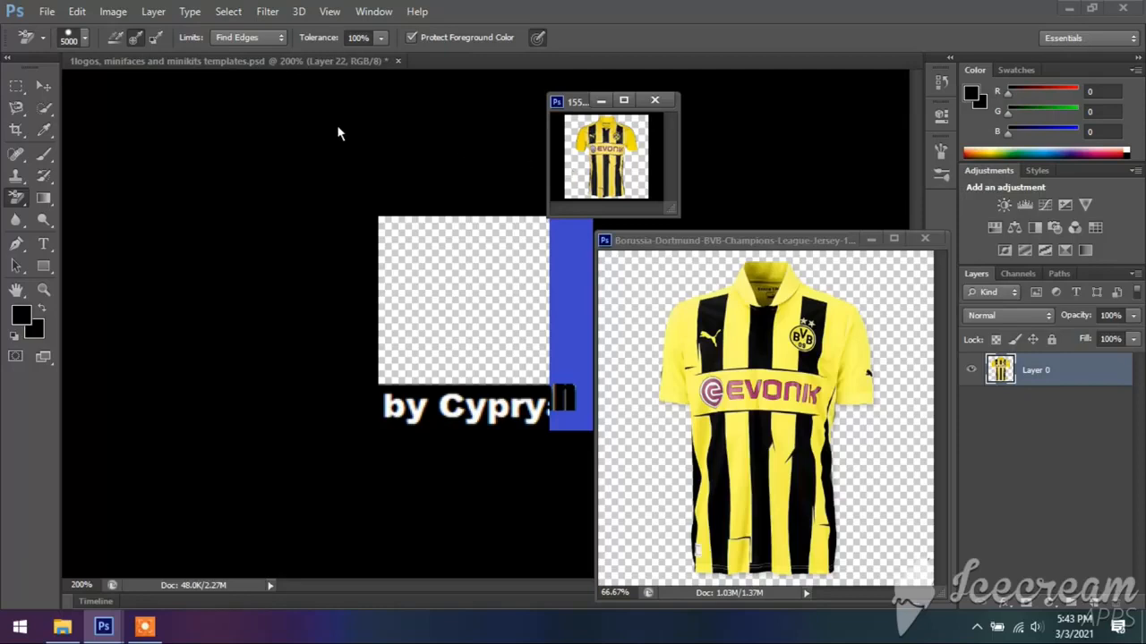
{"action": "left_click", "coordinate": [44, 85]}
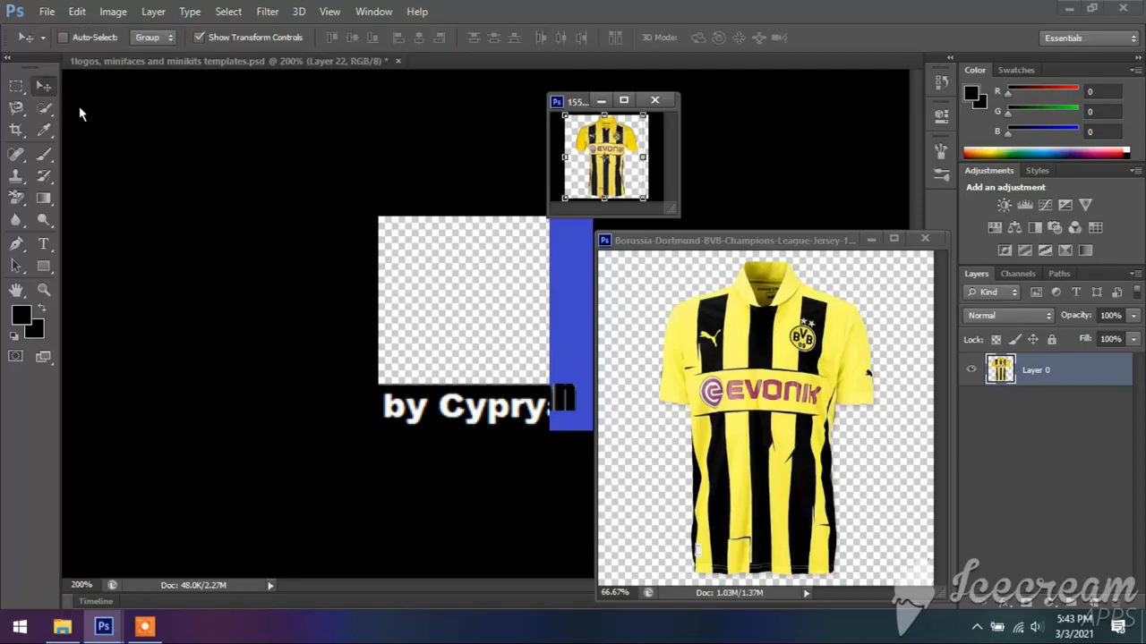
- Copy the 100-pixel Dortmund shirt into the template's transparent area again and nudge it down a few pixels
{"action": "left_click_drag", "start_coordinate": [625, 144], "coordinate": [487, 260]}
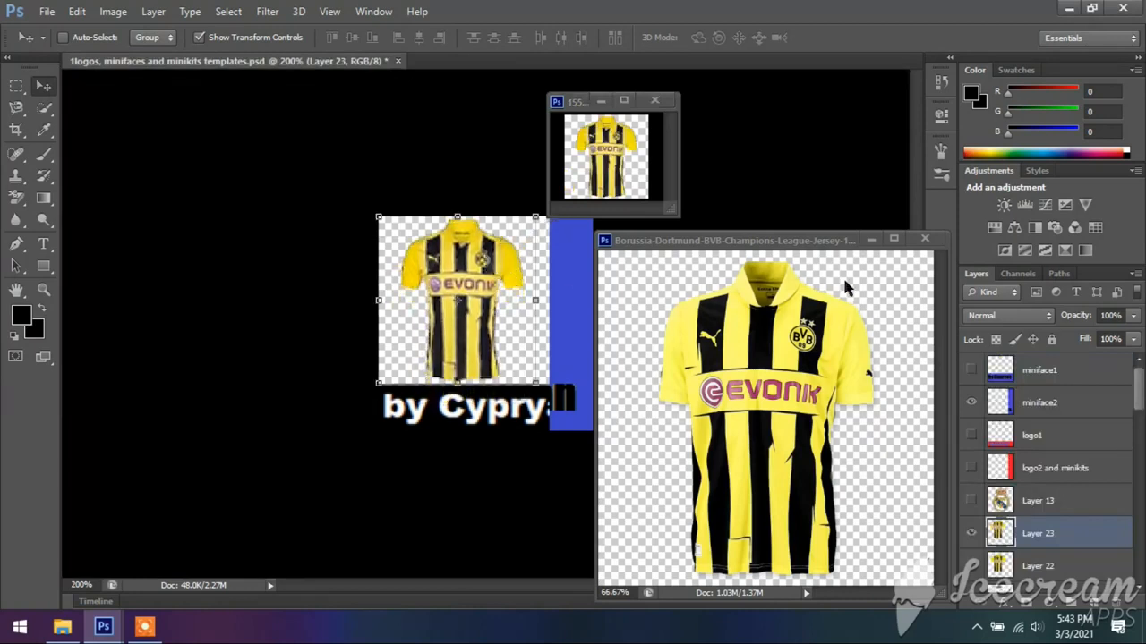
{"action": "key", "text": "Down"}
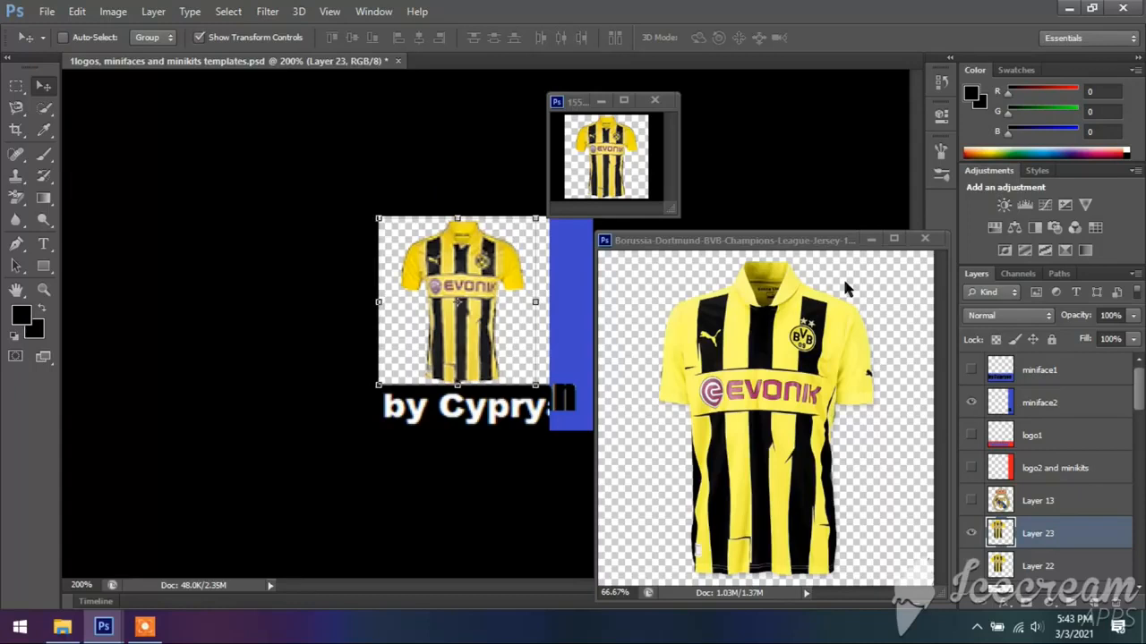
{"action": "key", "text": "Down"}
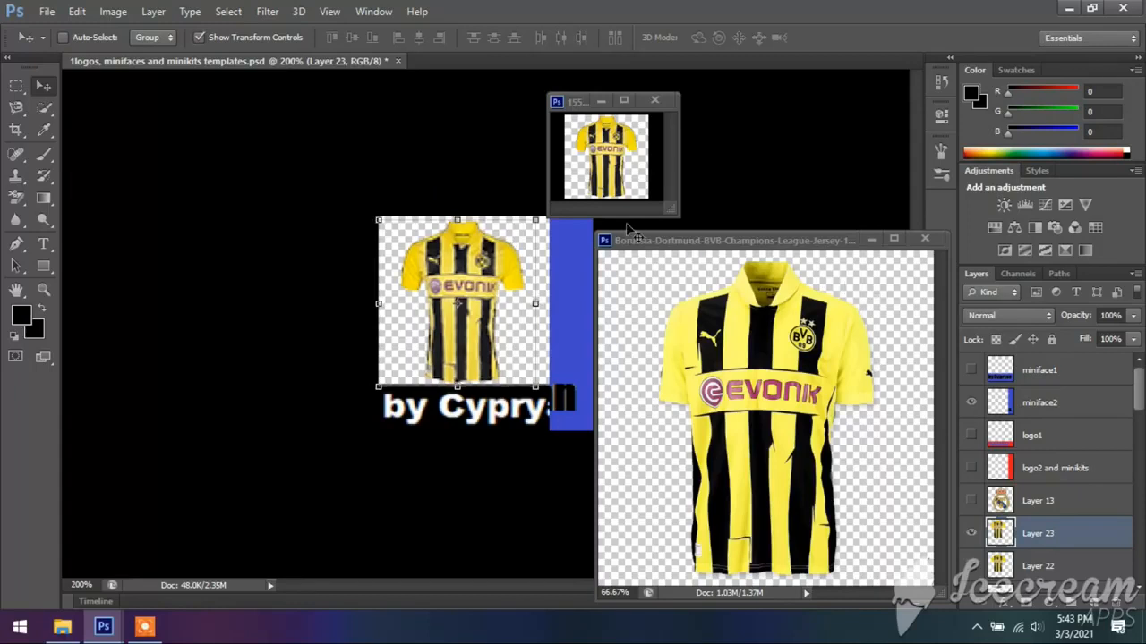
{"action": "key", "text": "Down"}
{"action": "key", "text": "Down"}
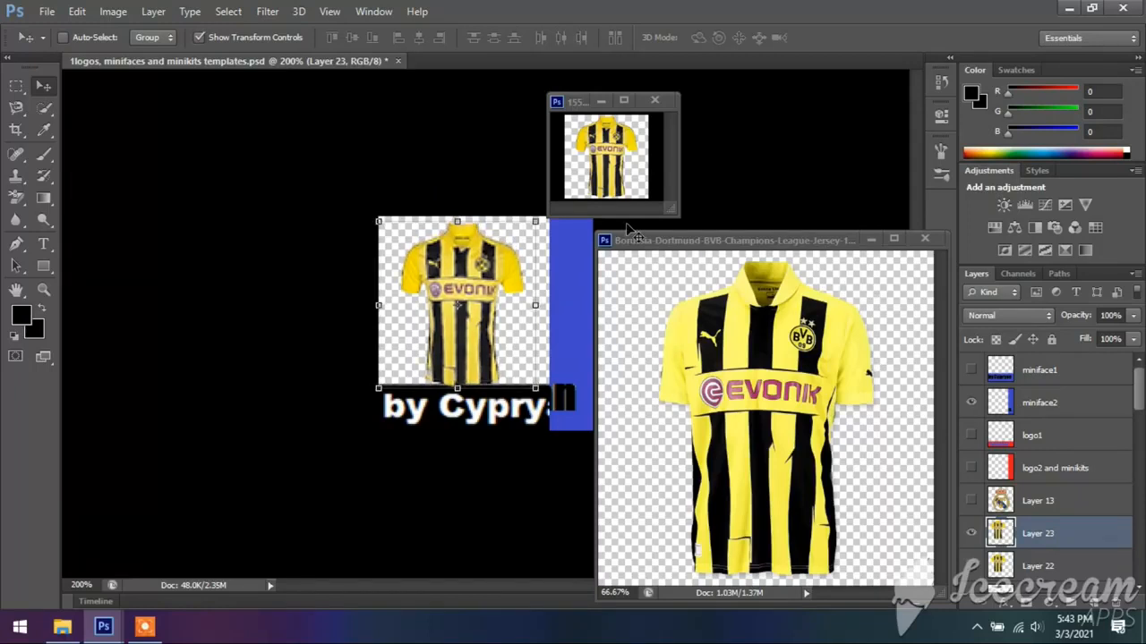
- Check the placed shirt in the template with the miniface2 guide layer hidden and shown
{"action": "left_click", "coordinate": [16, 86]}
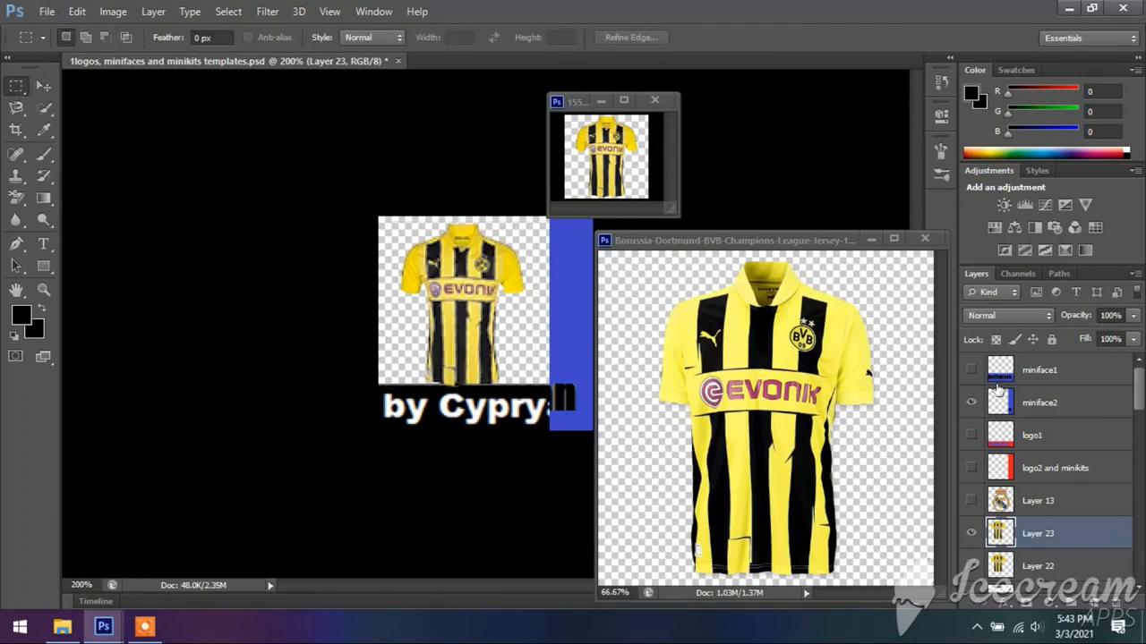
{"action": "left_click", "coordinate": [972, 404]}
{"action": "left_click", "coordinate": [971, 402]}
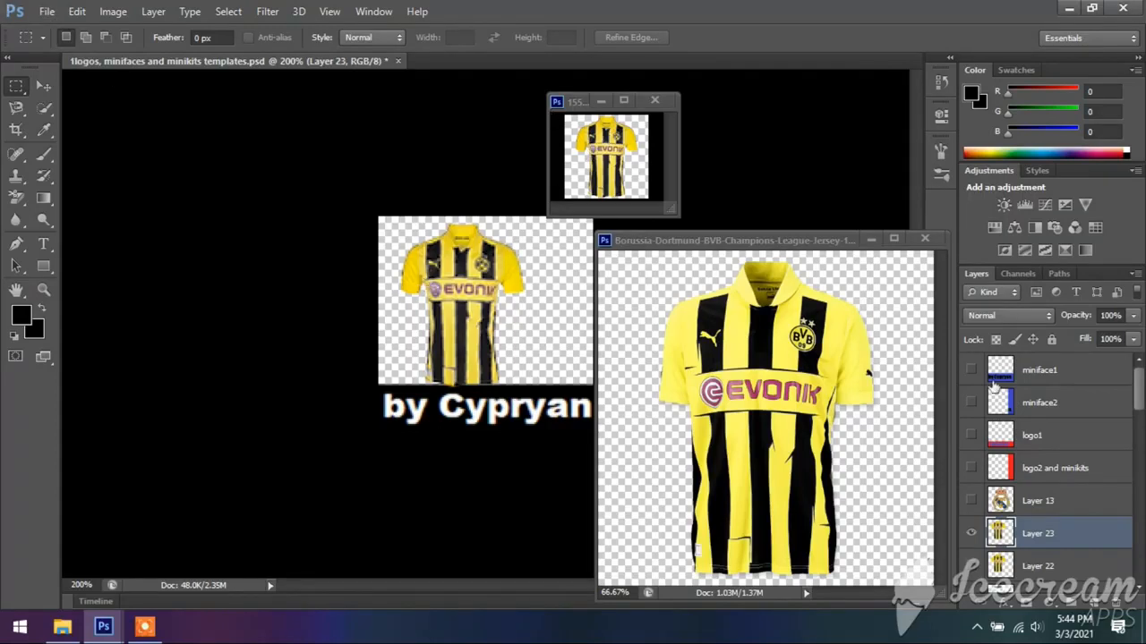
{"action": "left_click", "coordinate": [971, 402]}
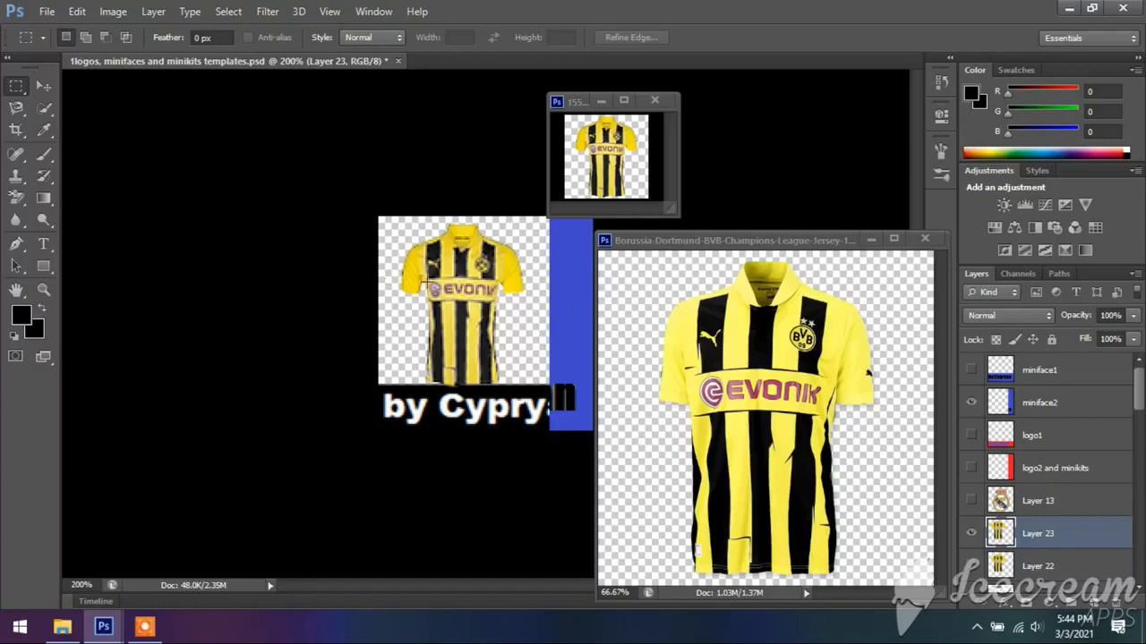
- Revert the numeric-named Dortmund shirt to its state before resizing and run the Background Eraser on it again
{"action": "left_click", "coordinate": [43, 87]}
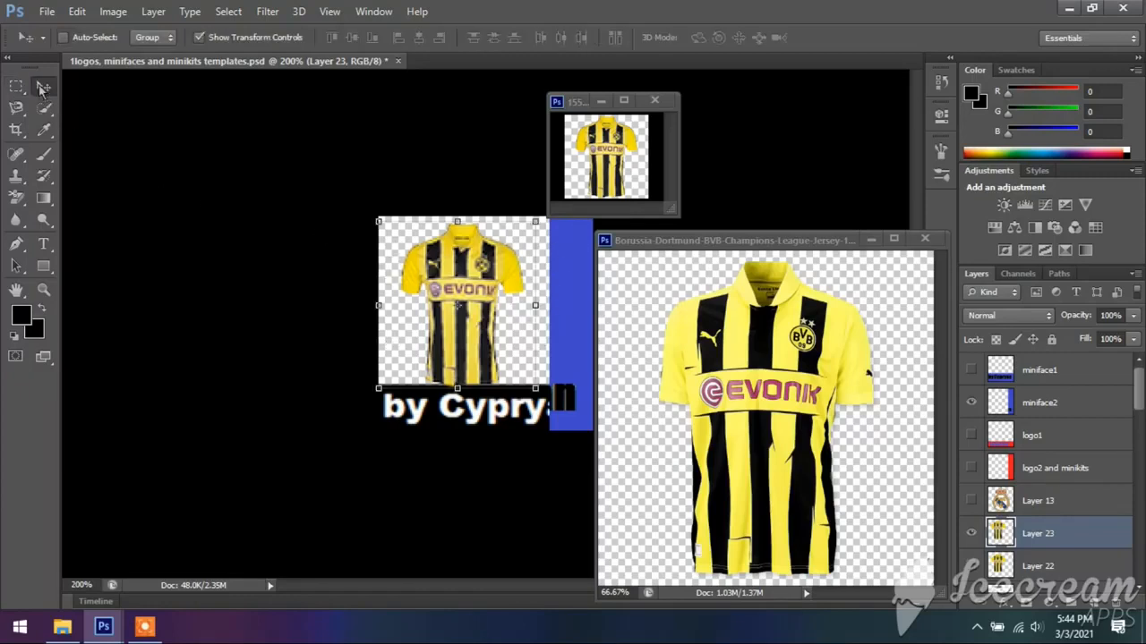
{"action": "left_click", "coordinate": [623, 150]}
{"action": "left_click", "coordinate": [940, 85]}
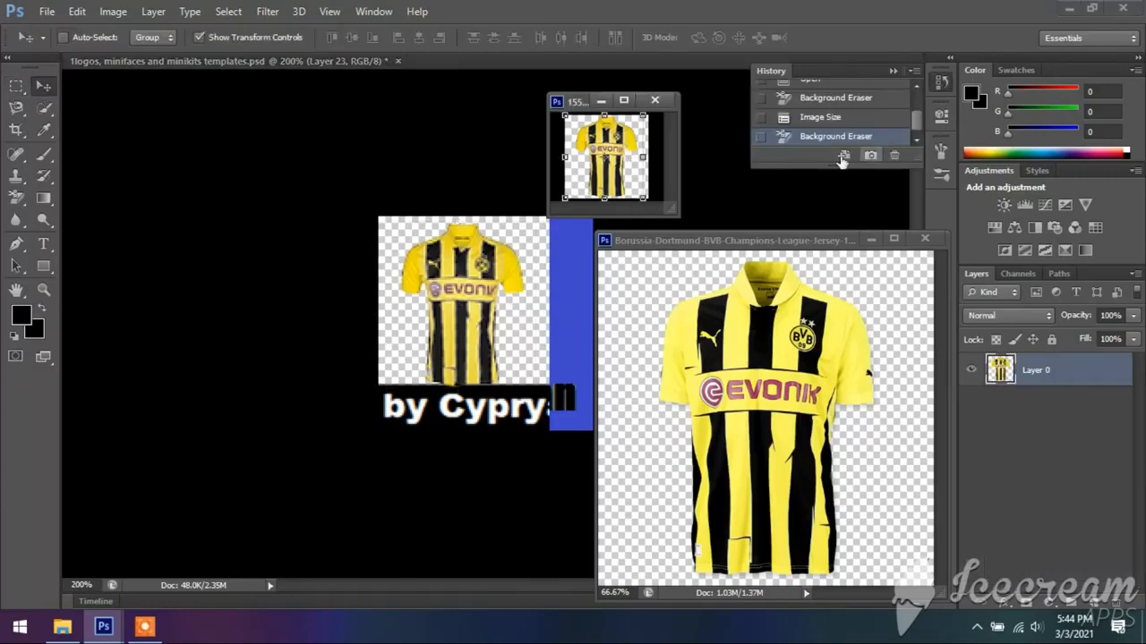
{"action": "left_click", "coordinate": [813, 120]}
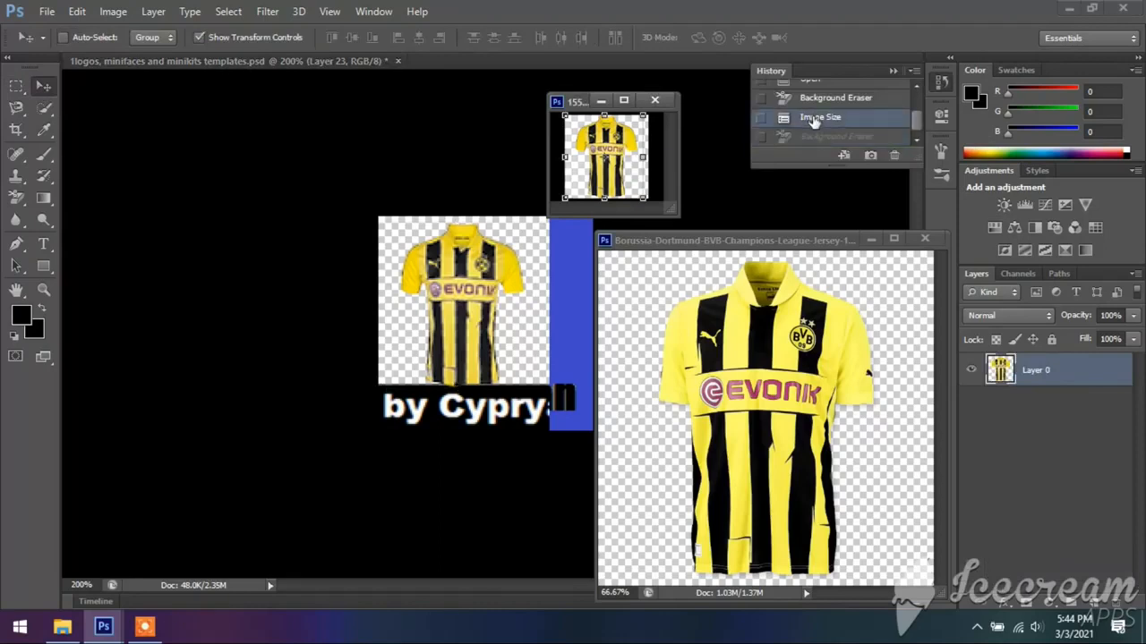
{"action": "left_click", "coordinate": [814, 100]}
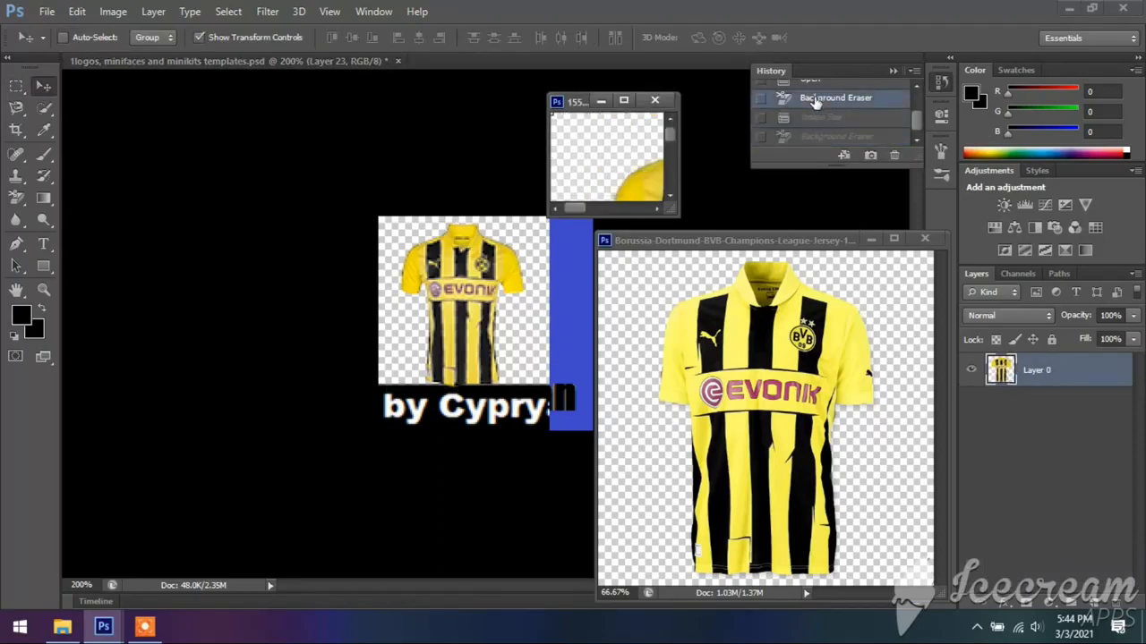
{"action": "left_click", "coordinate": [16, 197]}
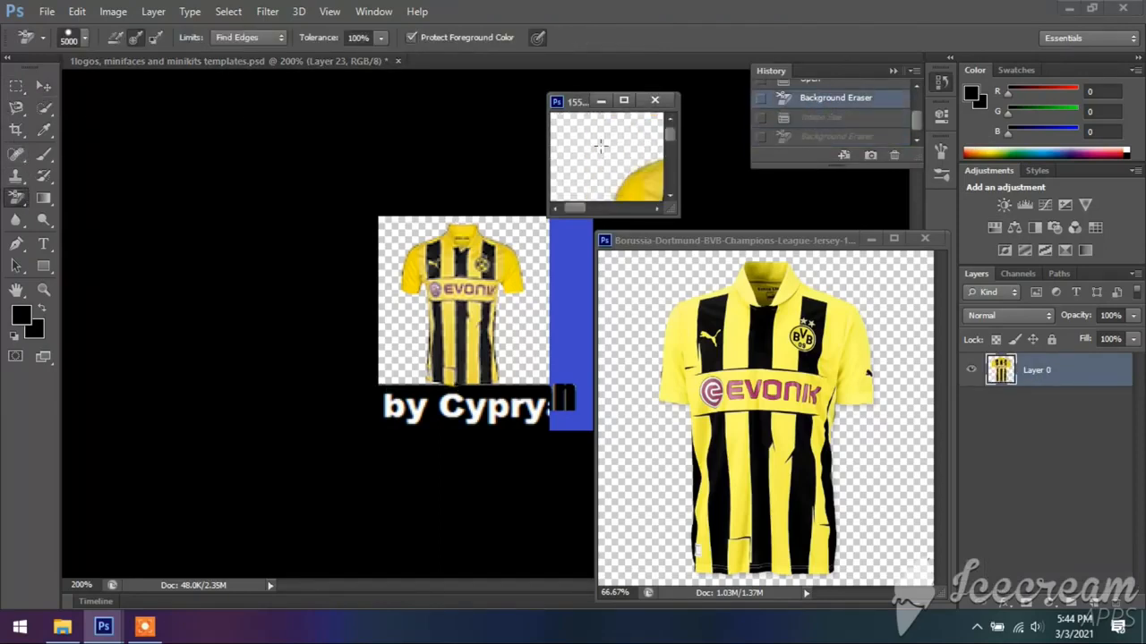
{"action": "left_click_drag", "start_coordinate": [596, 230], "coordinate": [607, 228]}
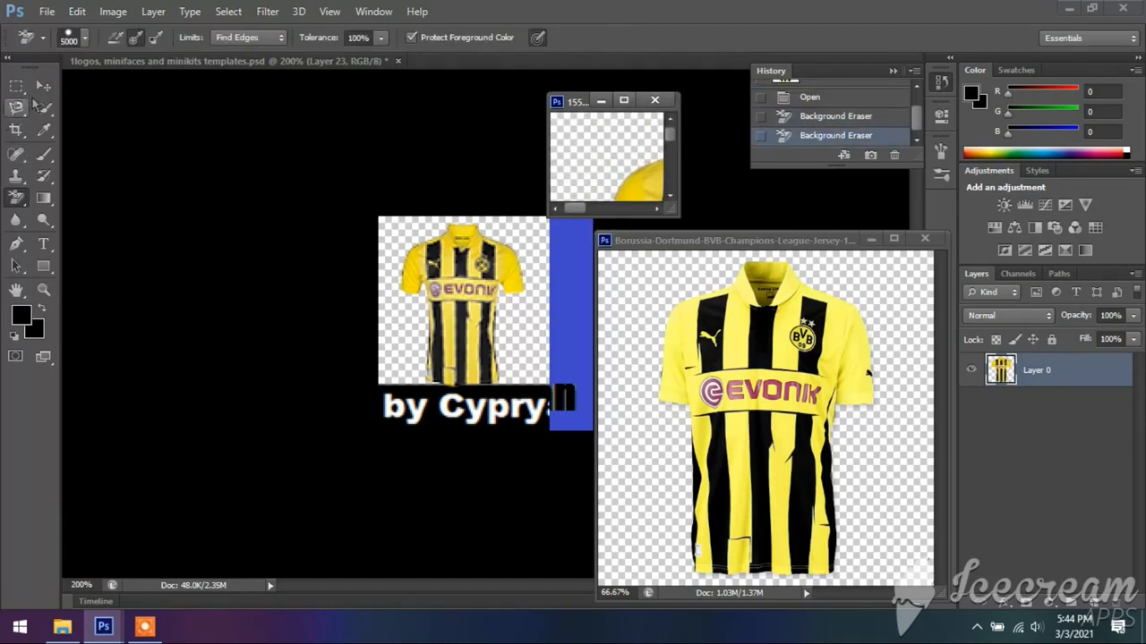
- Resize the numeric-named Dortmund shirt to 128 × 128 pixels with constrained proportions
{"action": "left_click", "coordinate": [113, 11]}
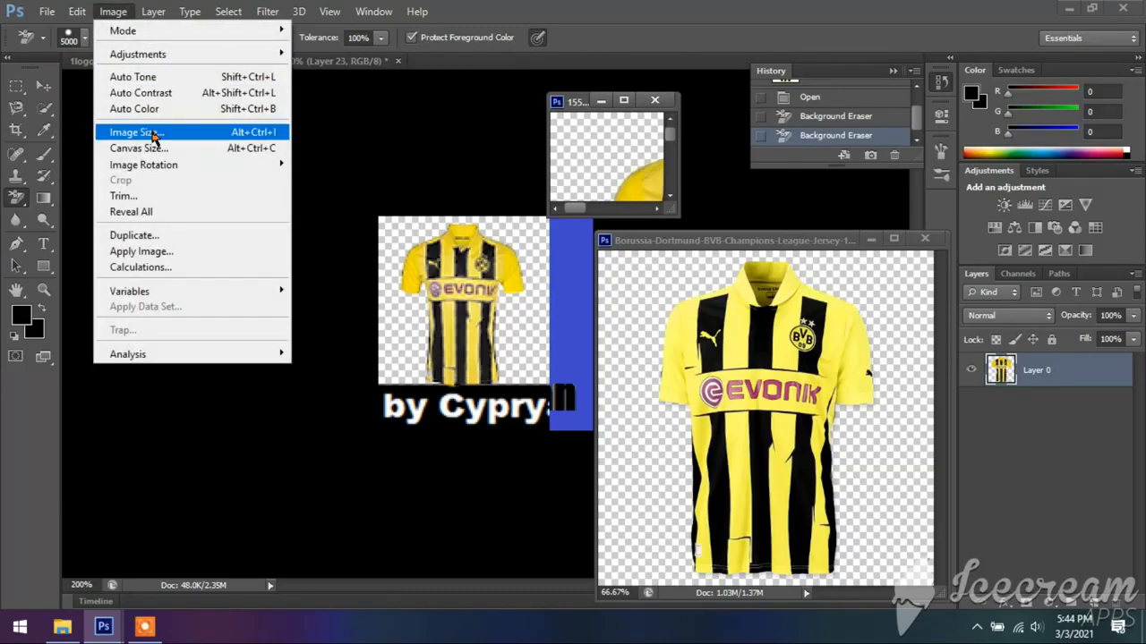
{"action": "left_click", "coordinate": [154, 134]}
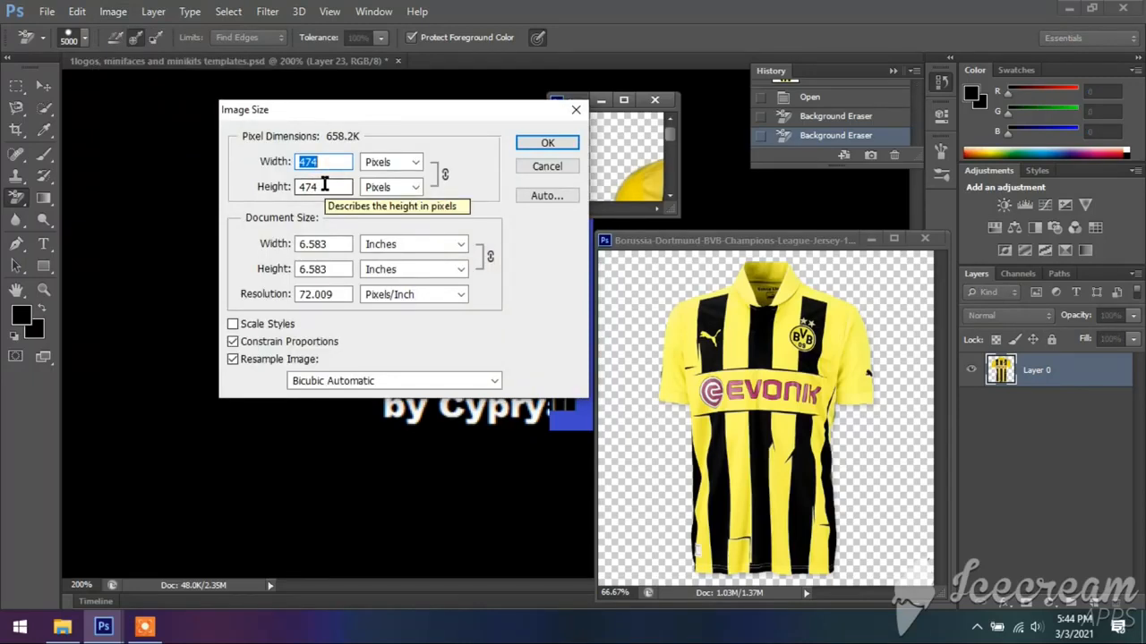
{"action": "type", "text": "12"}
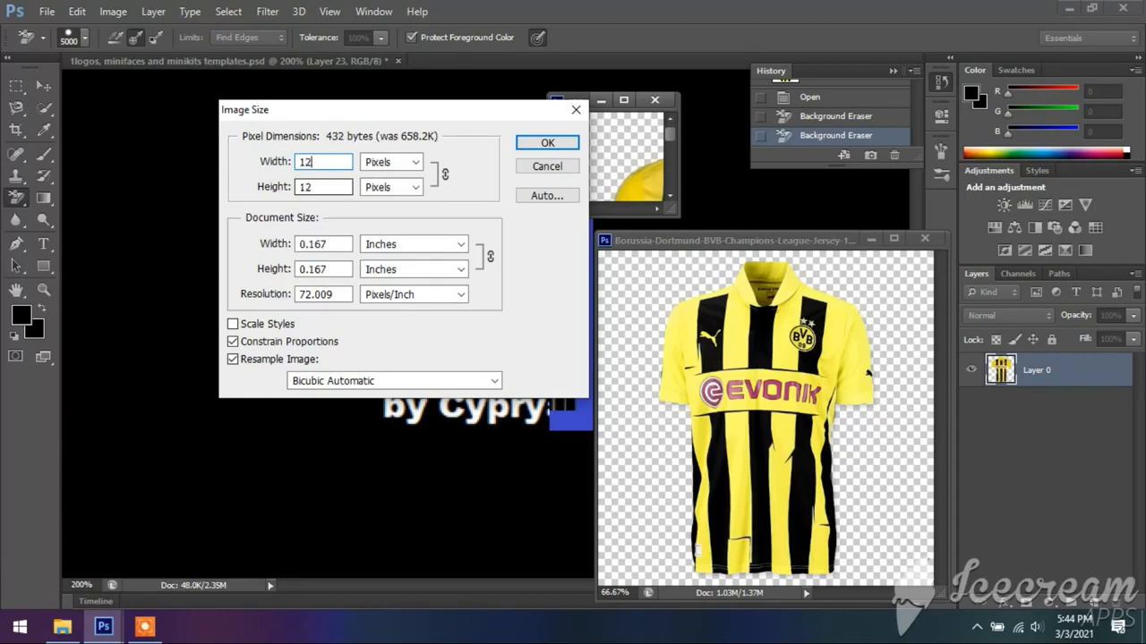
{"action": "type", "text": "8"}
{"action": "left_click", "coordinate": [550, 143]}
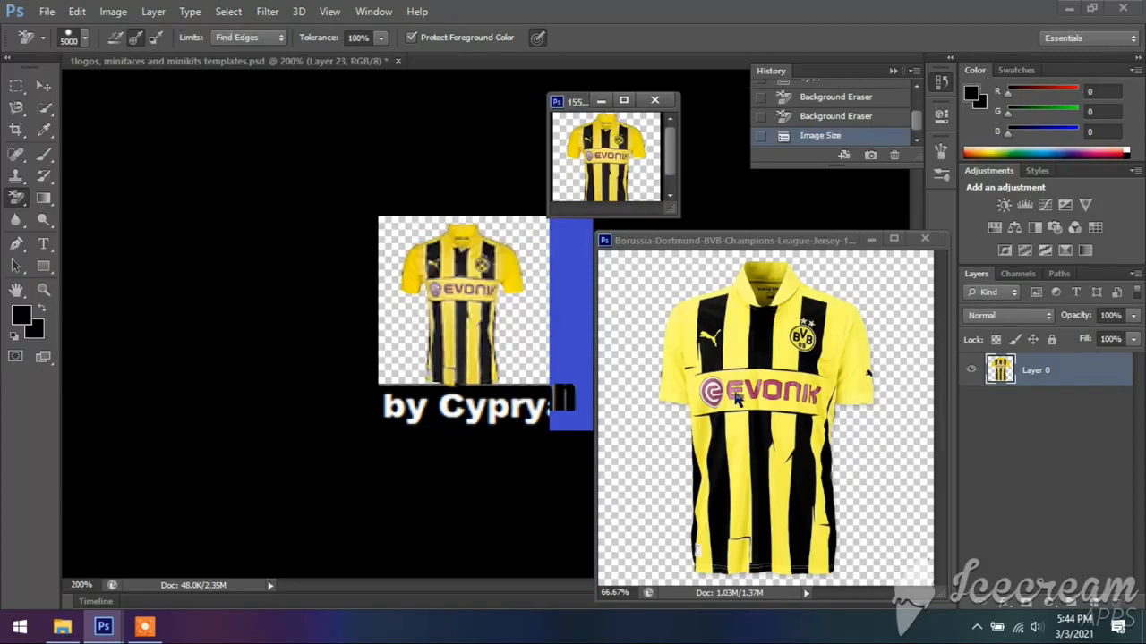
- Copy the 128-pixel Dortmund shirt into the template in place of the hidden Layer 23, and hide the miniface2 guide layer
{"action": "left_click", "coordinate": [43, 86]}
{"action": "left_click", "coordinate": [491, 270]}
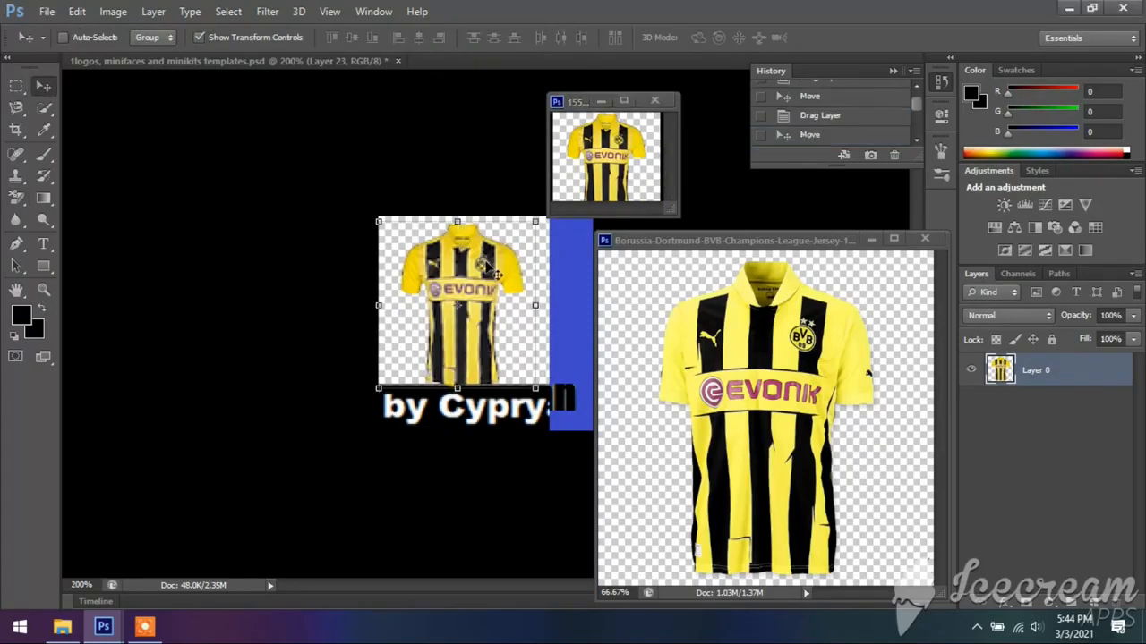
{"action": "left_click", "coordinate": [972, 534]}
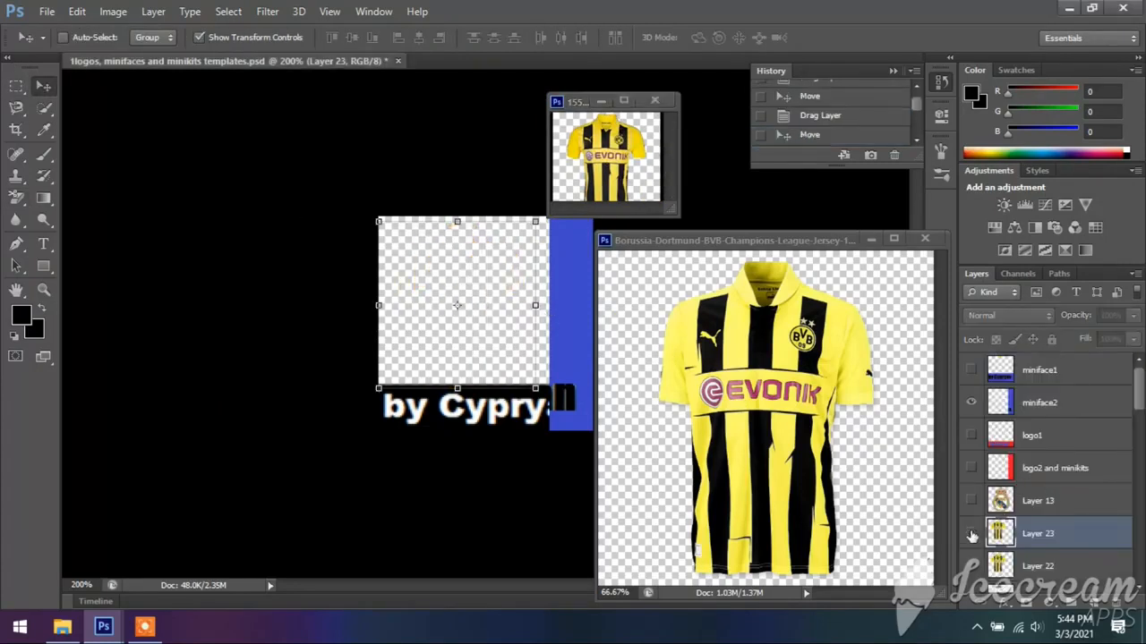
{"action": "left_click_drag", "start_coordinate": [626, 136], "coordinate": [498, 272]}
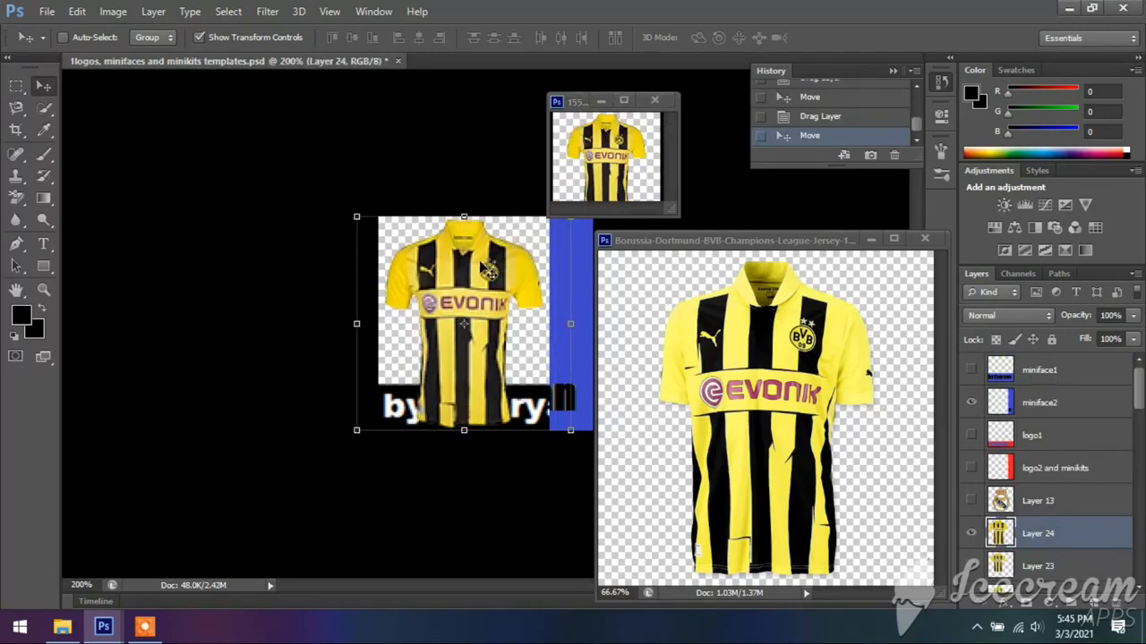
{"action": "left_click", "coordinate": [15, 87]}
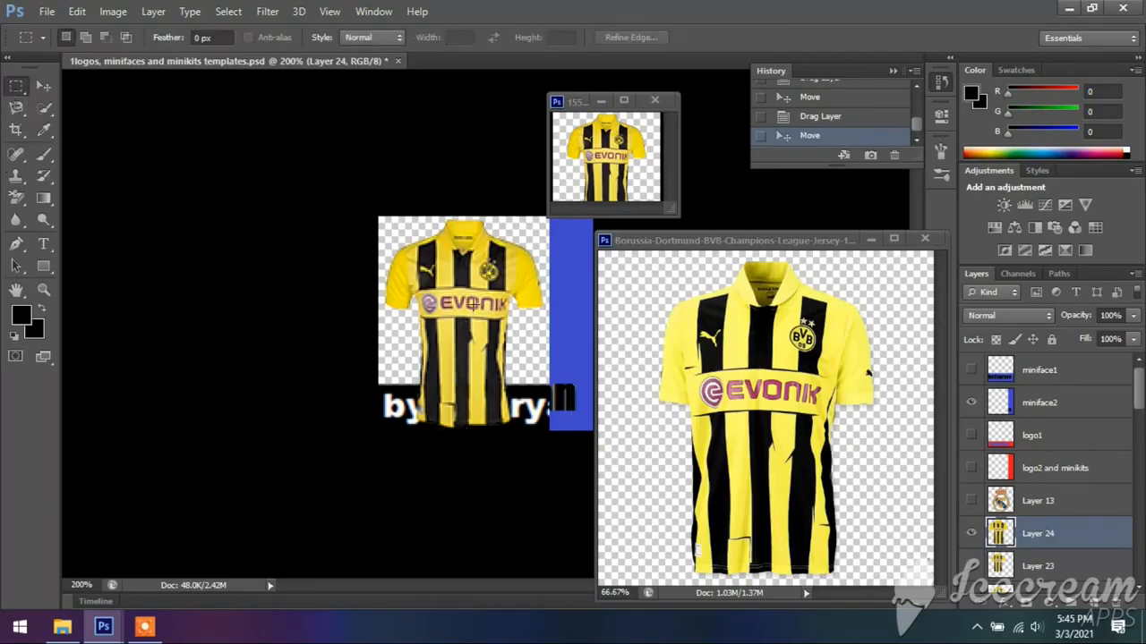
{"action": "left_click", "coordinate": [971, 403]}
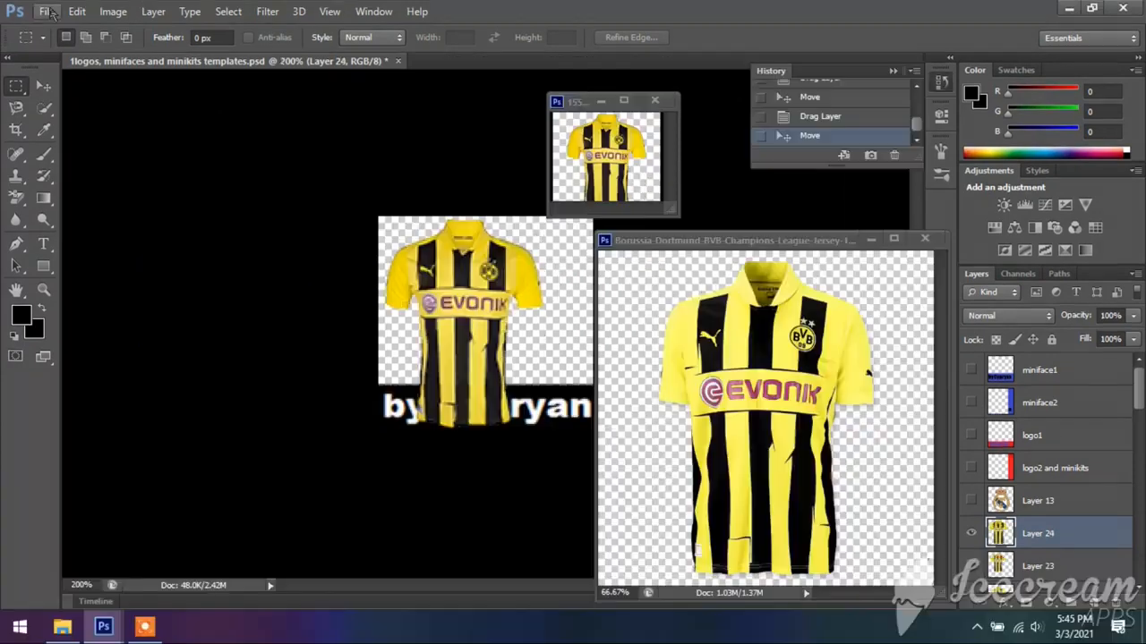
{"action": "left_click", "coordinate": [46, 11]}
{"action": "left_click", "coordinate": [94, 212]}
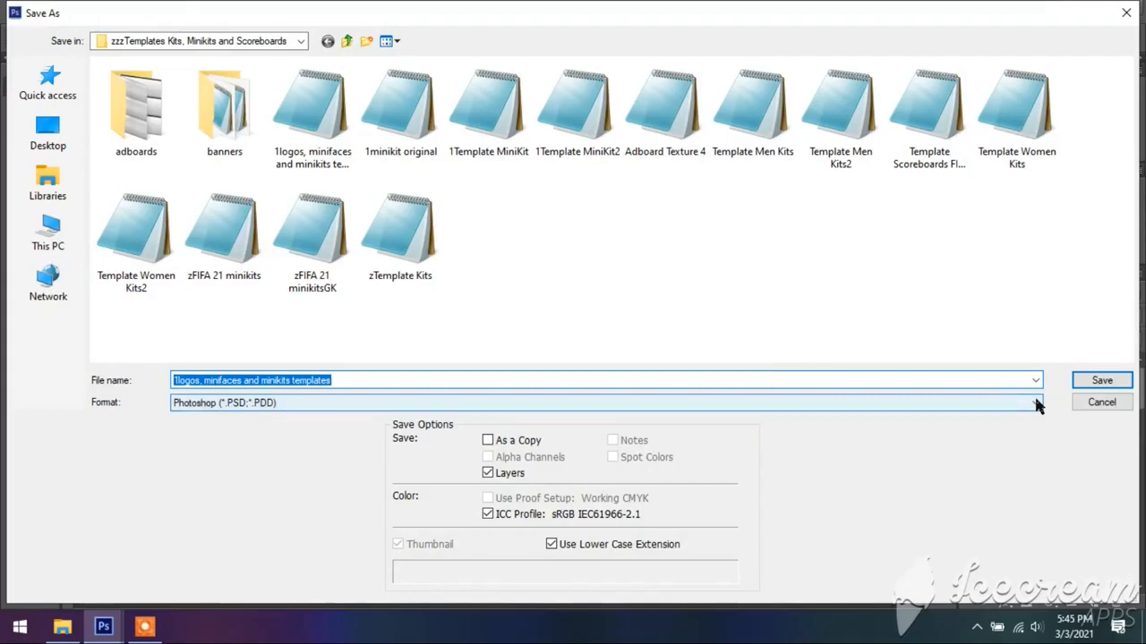
{"action": "left_click", "coordinate": [1033, 403]}
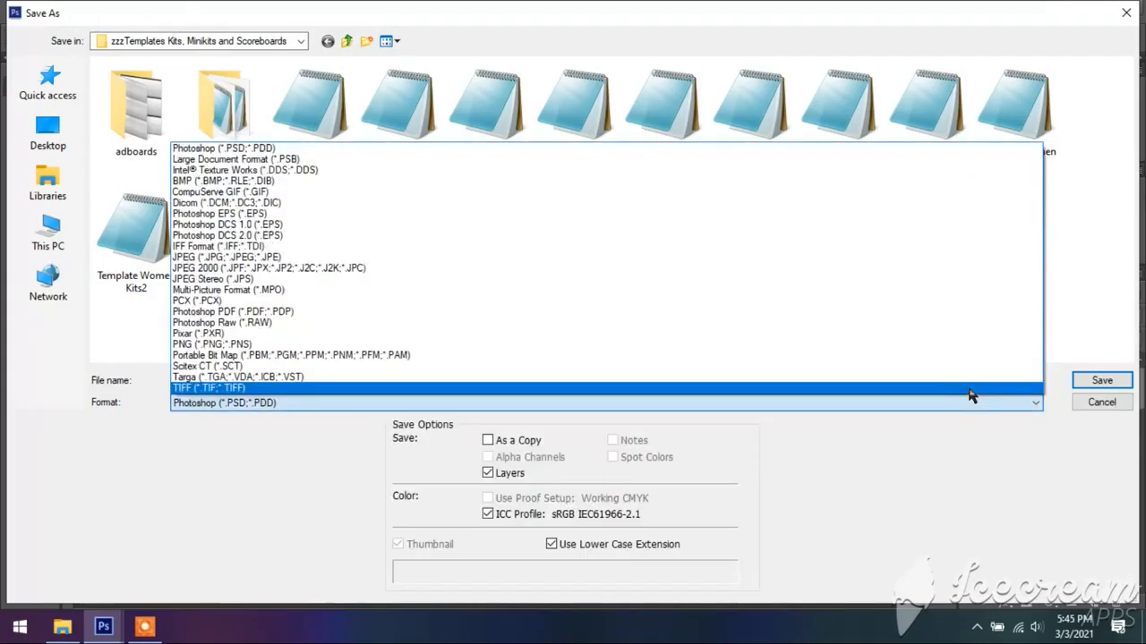
{"action": "left_click", "coordinate": [971, 344]}
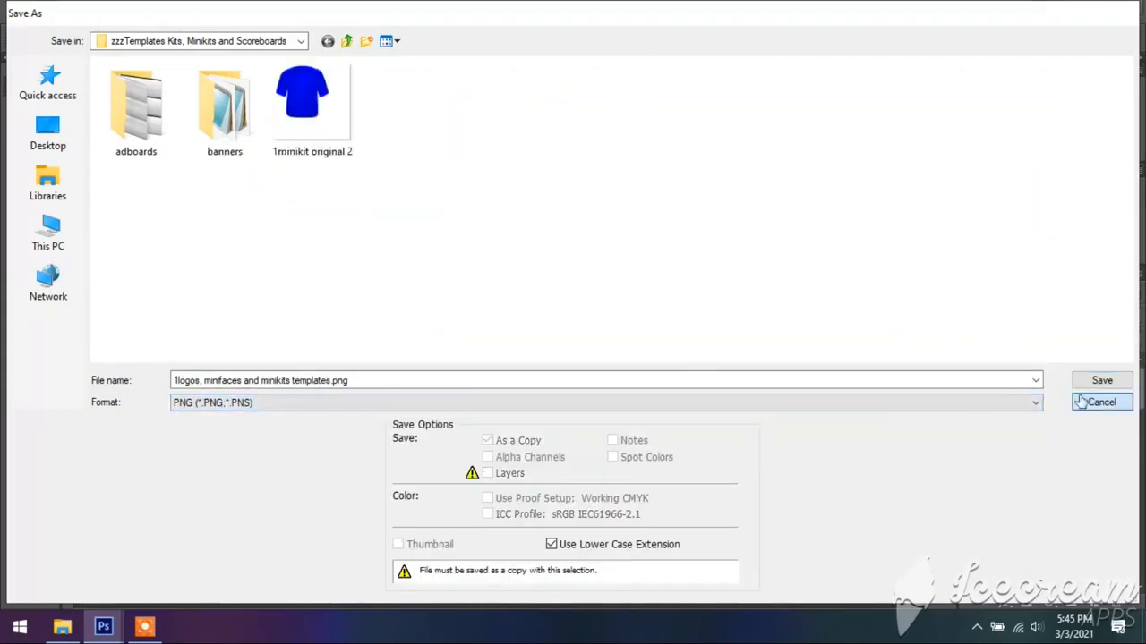
{"action": "left_click", "coordinate": [1081, 403]}
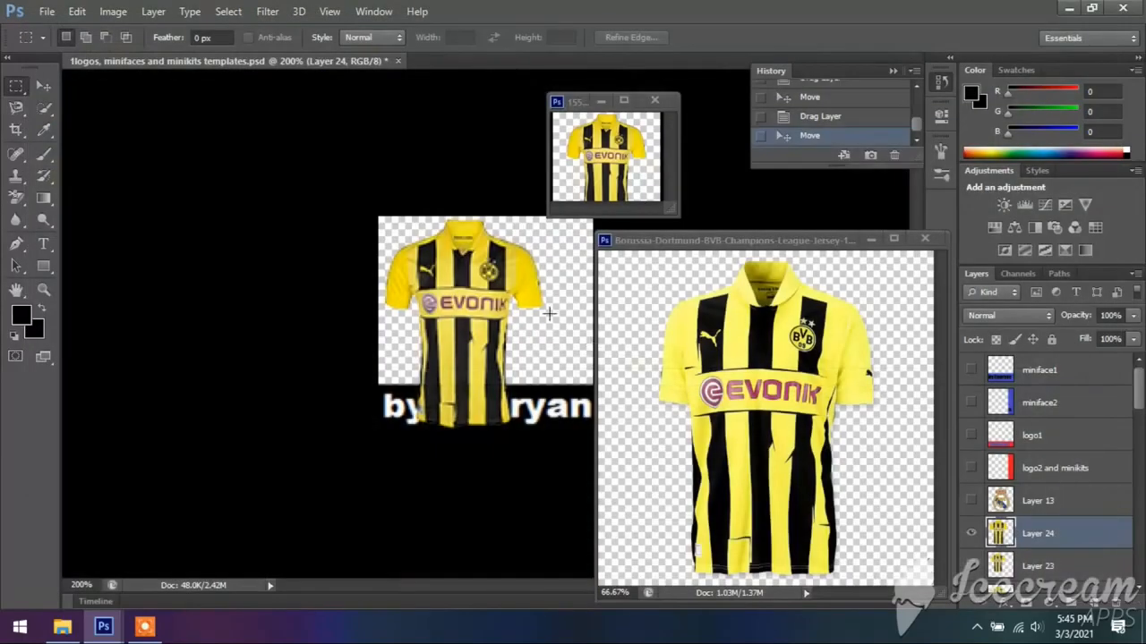
- Hide the copied shirt's Layer 24 in the template and close the numeric-named Dortmund shirt without saving
{"action": "left_click", "coordinate": [971, 533]}
{"action": "left_click", "coordinate": [654, 99]}
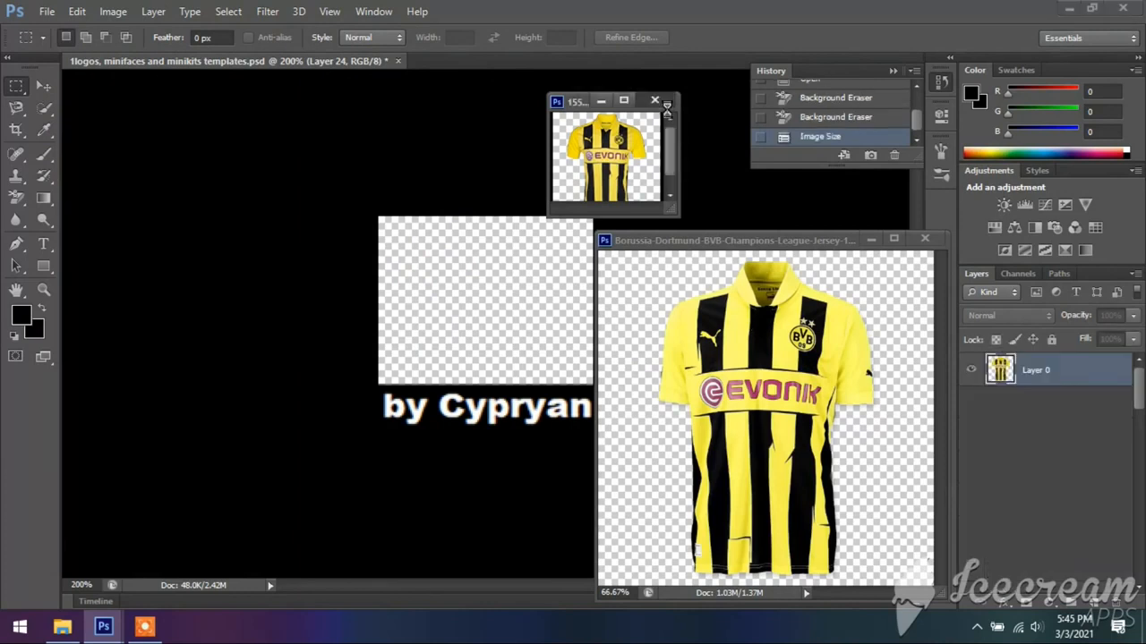
{"action": "left_click", "coordinate": [576, 256]}
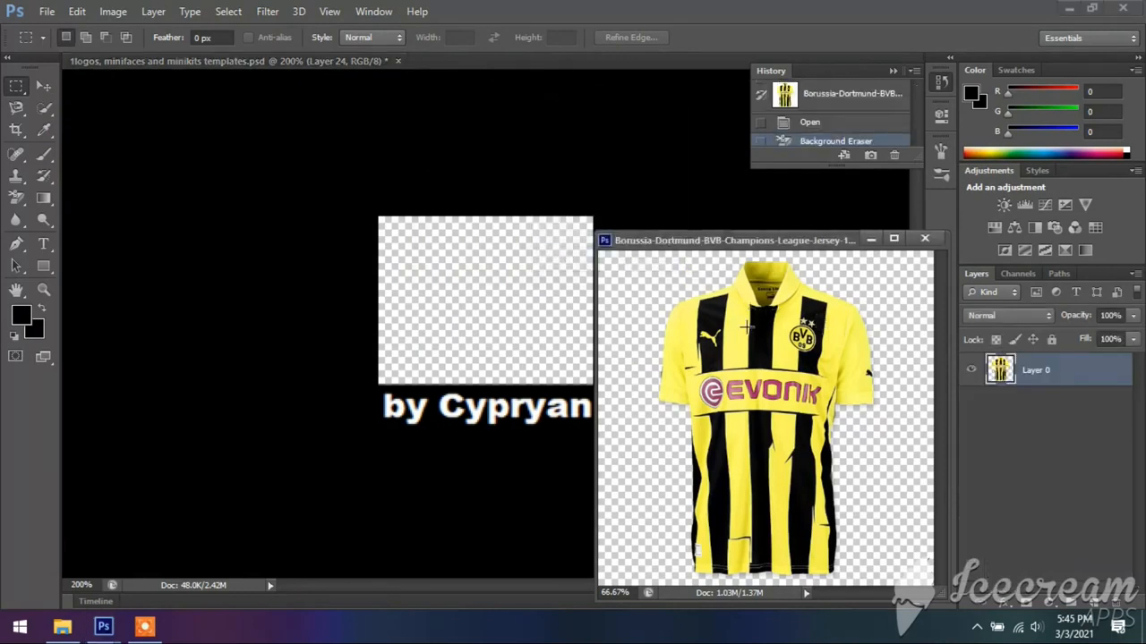
- Resize the Borussia Dortmund jersey to 128 × 128 pixels and show the miniface2 guide layer in the template
{"action": "left_click", "coordinate": [44, 85]}
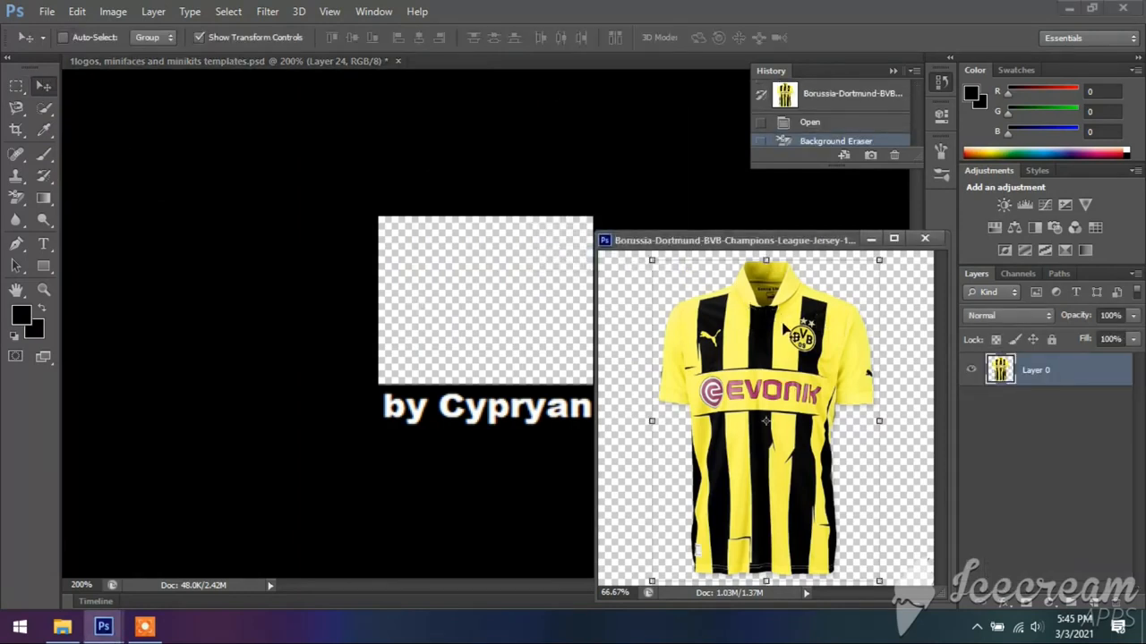
{"action": "left_click", "coordinate": [113, 12]}
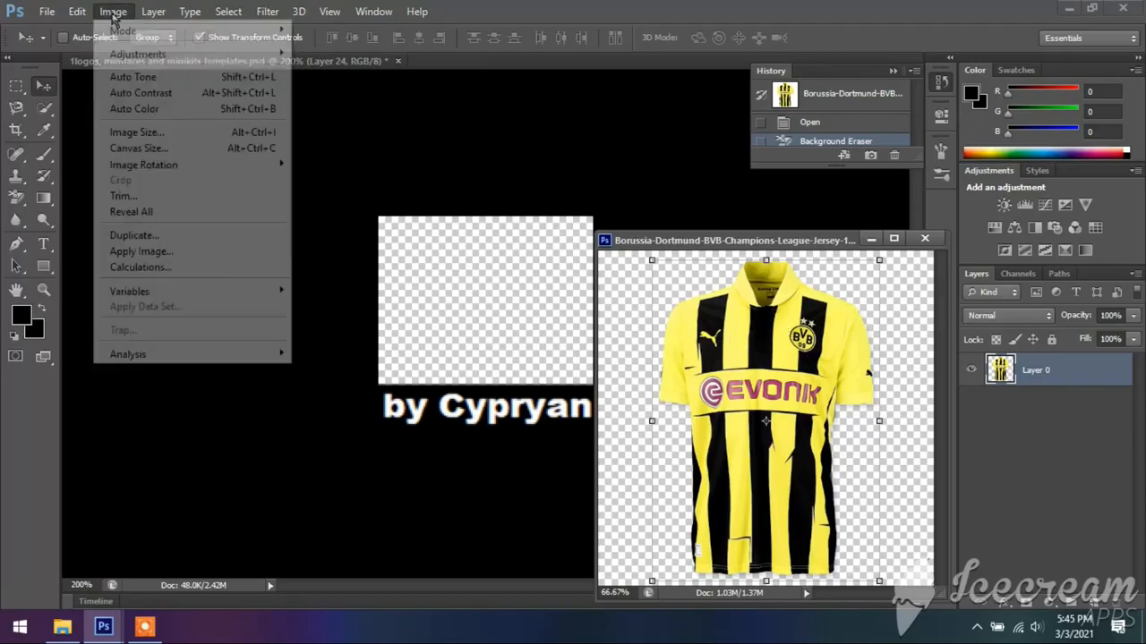
{"action": "left_click", "coordinate": [137, 135]}
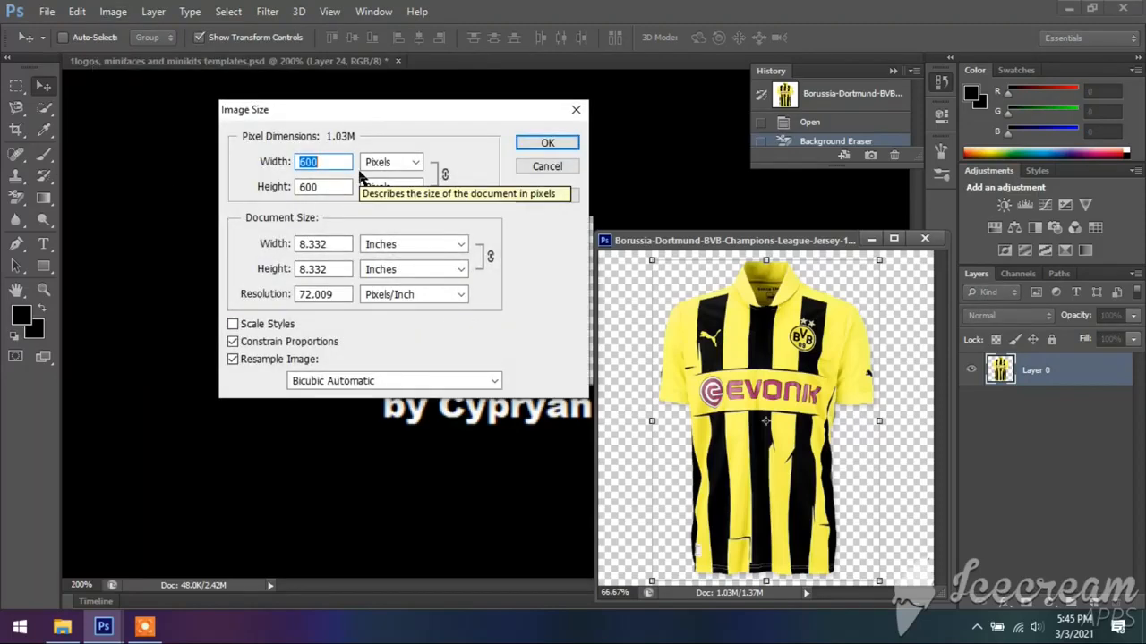
{"action": "type", "text": "128"}
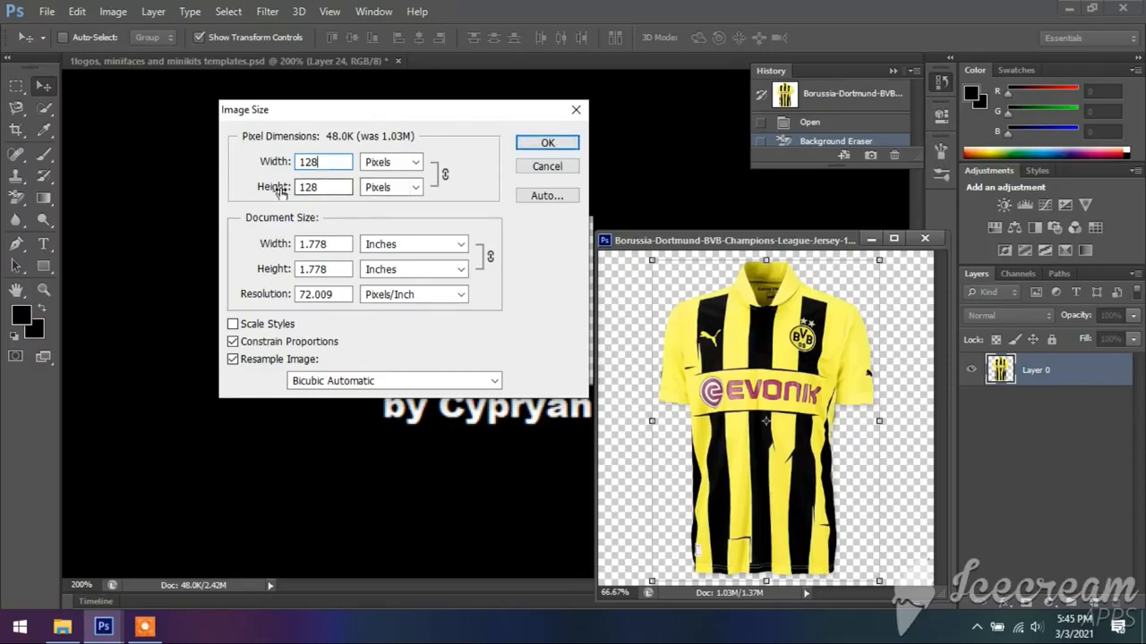
{"action": "left_click", "coordinate": [548, 145]}
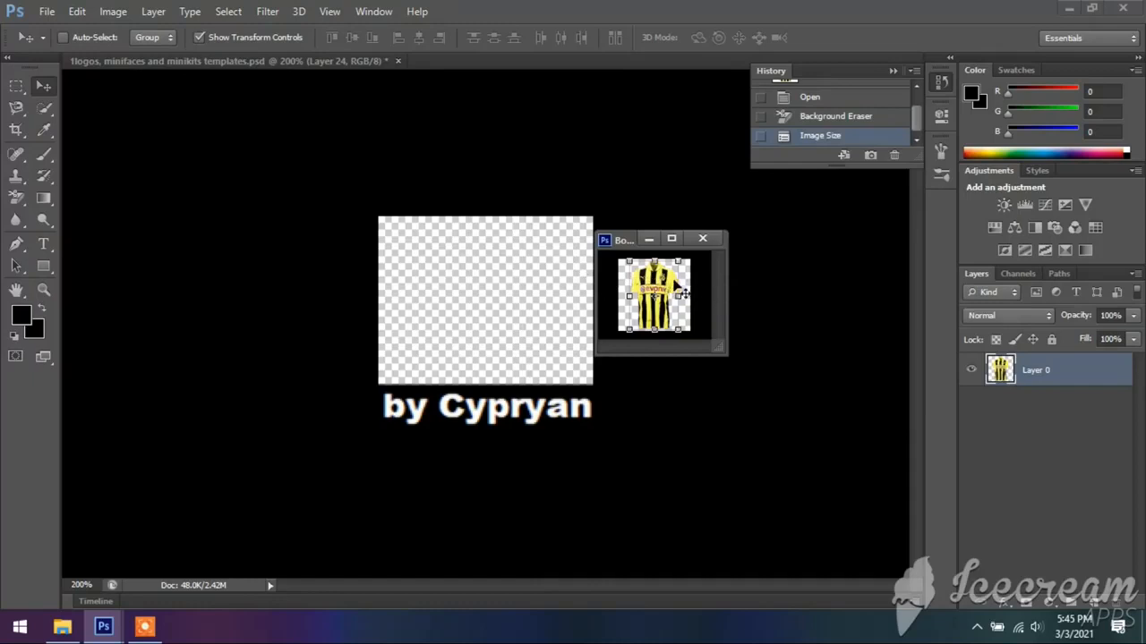
{"action": "left_click", "coordinate": [506, 257]}
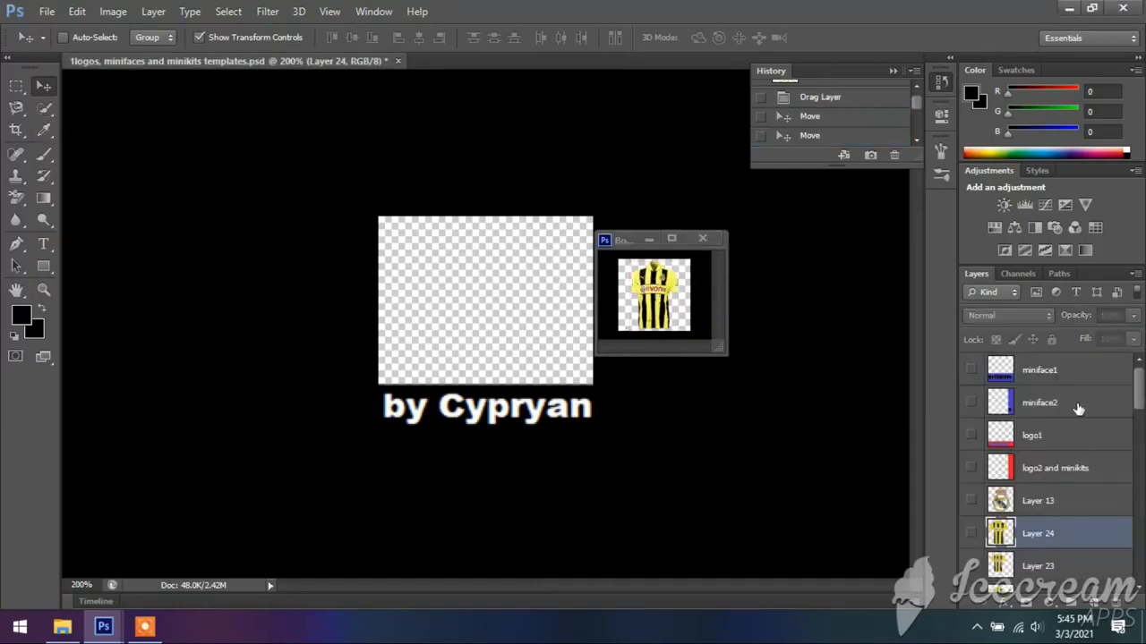
{"action": "left_click", "coordinate": [972, 404]}
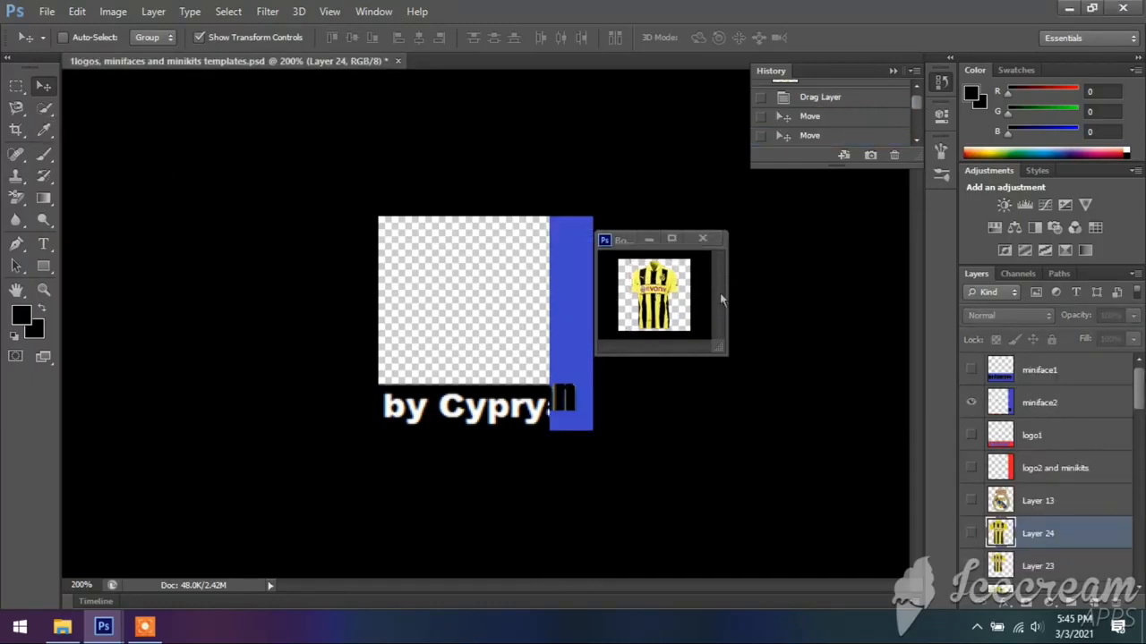
- Copy the 128-pixel Borussia Dortmund jersey into the template, align it beside the blue guide, and hide the miniface2 layer
{"action": "left_click_drag", "start_coordinate": [674, 278], "coordinate": [463, 254]}
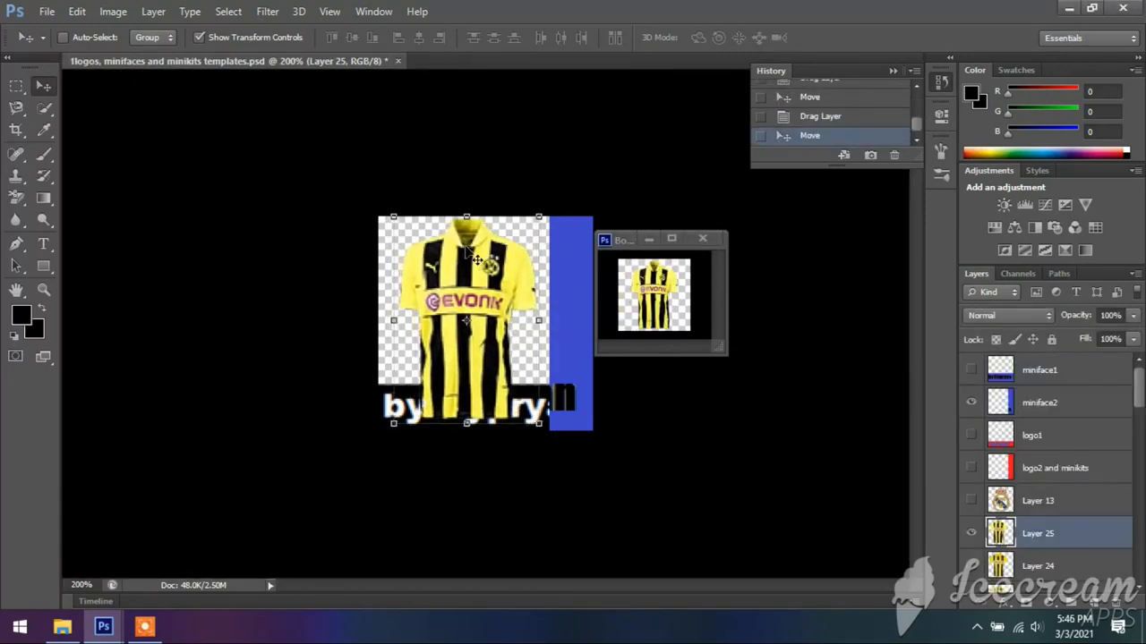
{"action": "key", "text": "Down"}
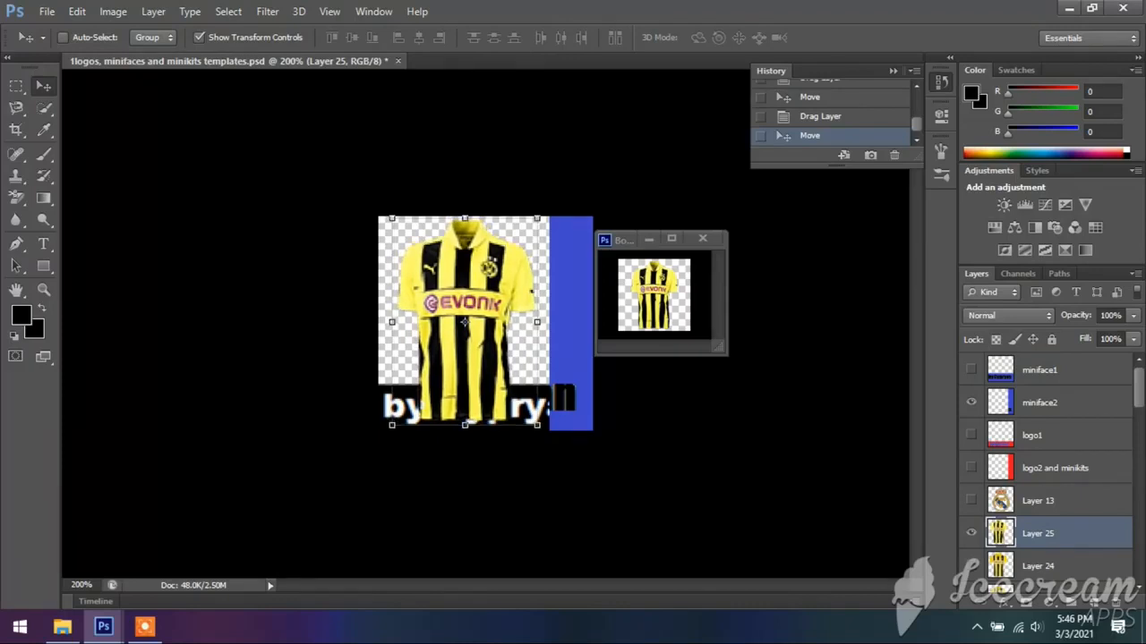
{"action": "key", "text": "m"}
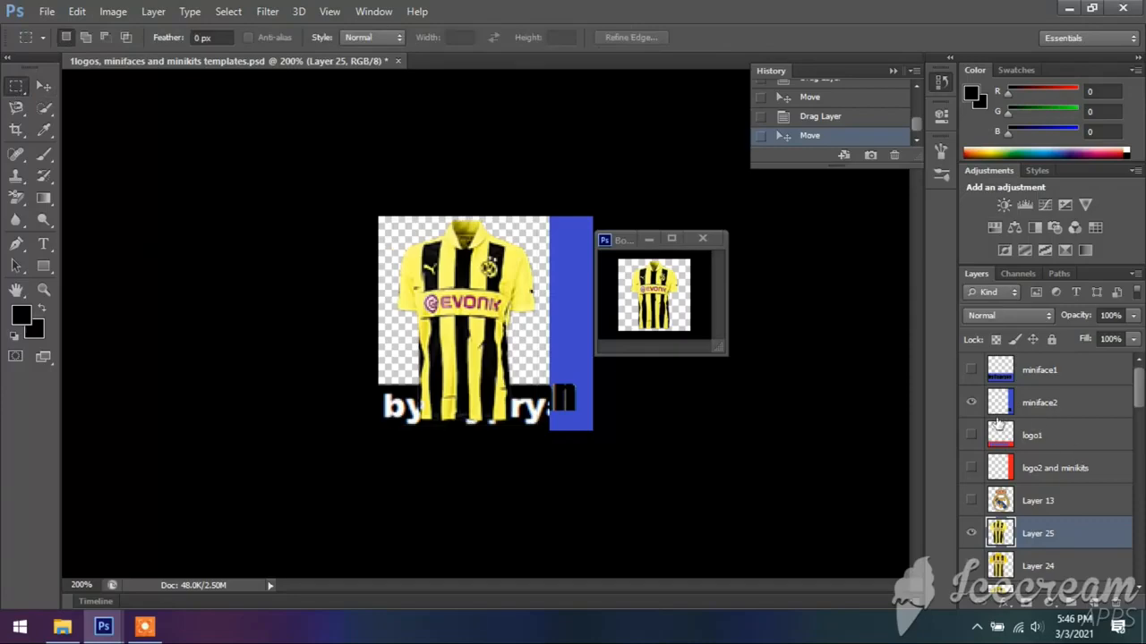
{"action": "left_click", "coordinate": [971, 404]}
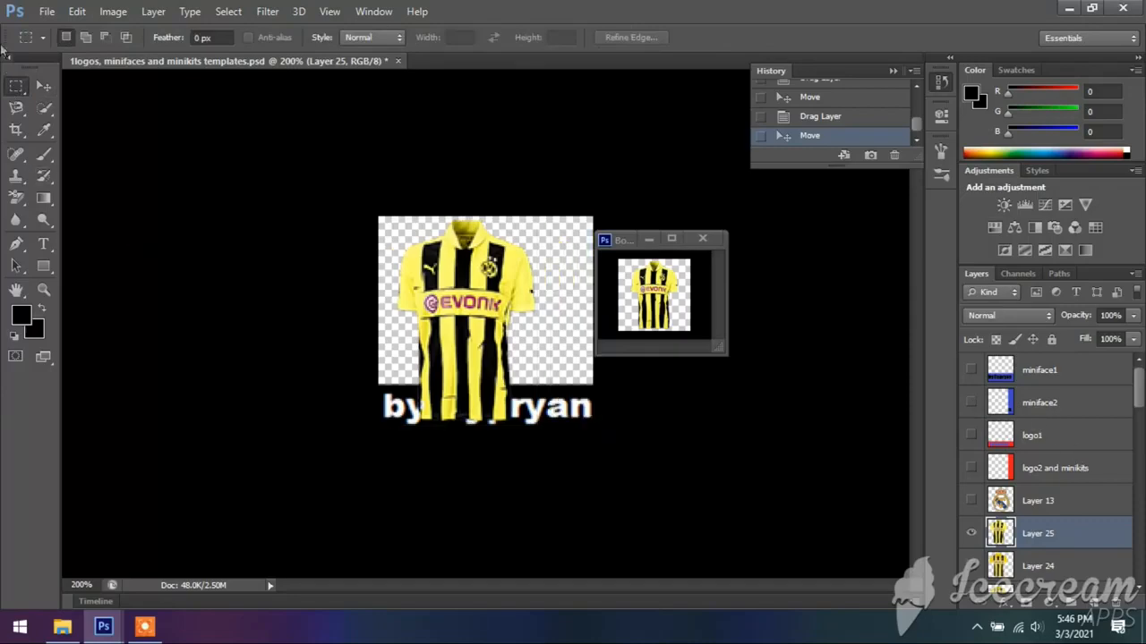
- Choose PNG as the format for saving the template, and cancel without saving
{"action": "left_click", "coordinate": [47, 11]}
{"action": "left_click", "coordinate": [69, 212]}
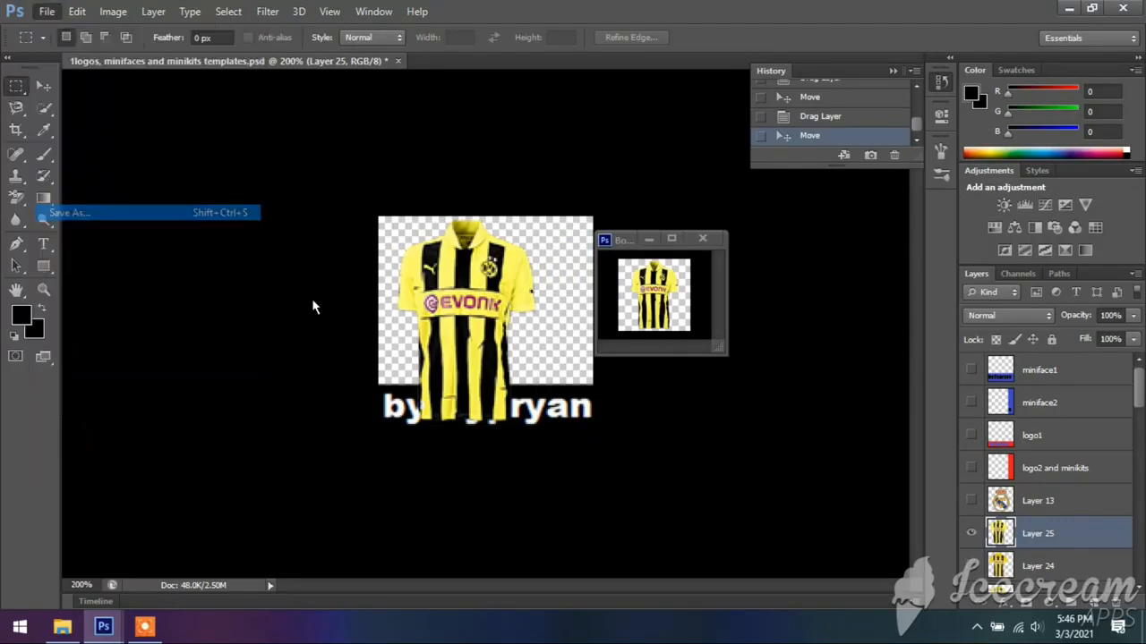
{"action": "left_click", "coordinate": [1036, 403]}
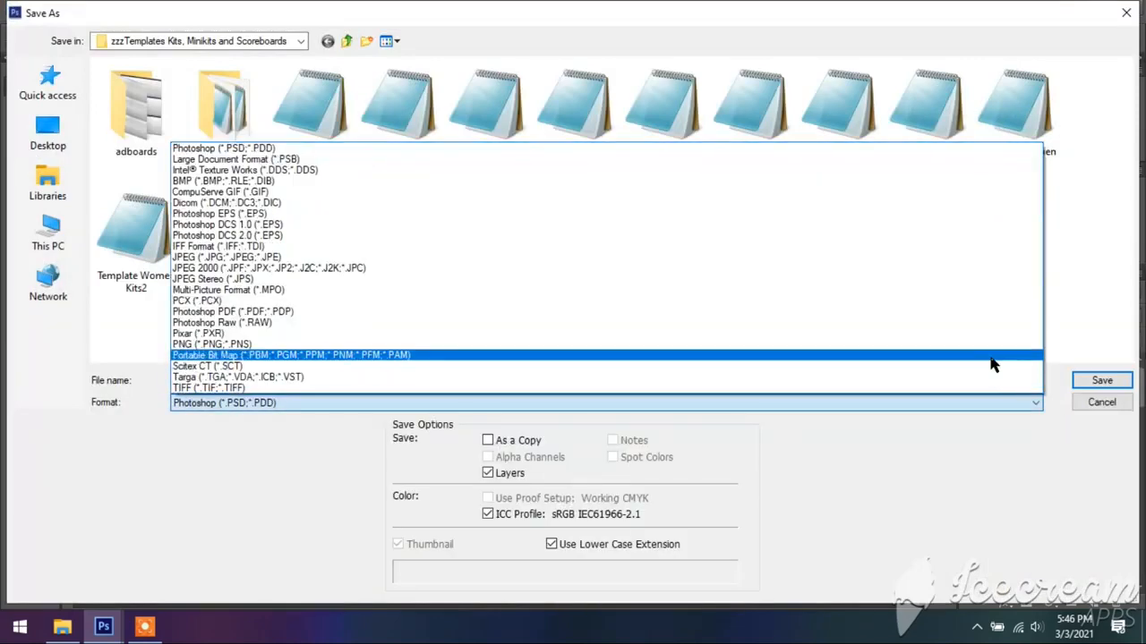
{"action": "left_click", "coordinate": [987, 349]}
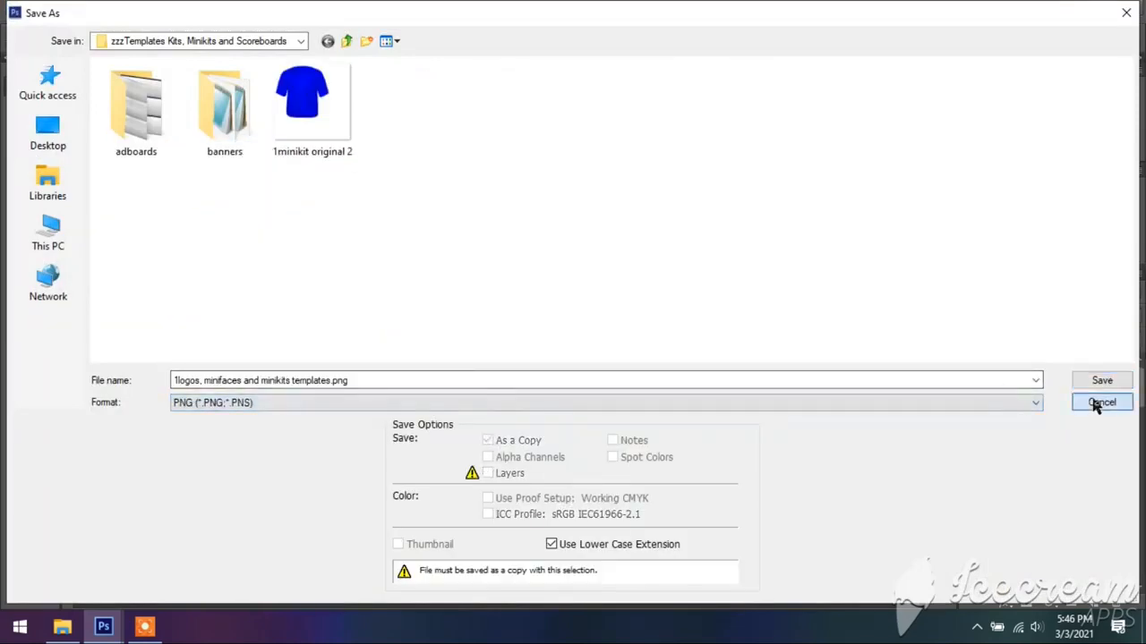
{"action": "left_click", "coordinate": [1100, 402]}
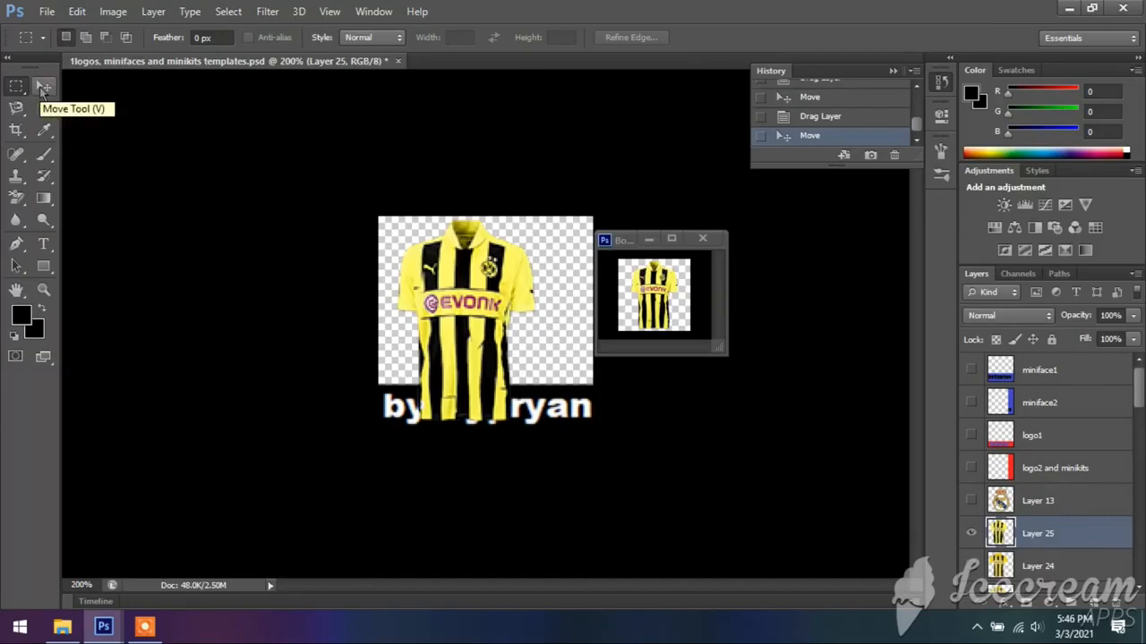
- Hide the 128-pixel jersey's Layer 25 in the template
{"action": "left_click", "coordinate": [43, 87]}
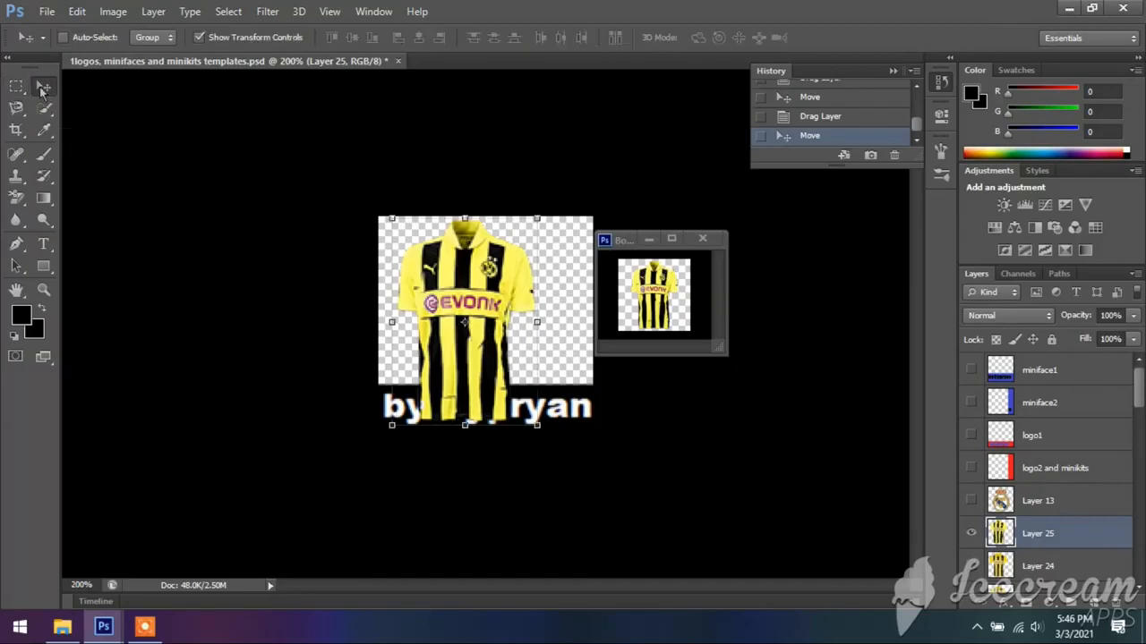
{"action": "left_click", "coordinate": [662, 281]}
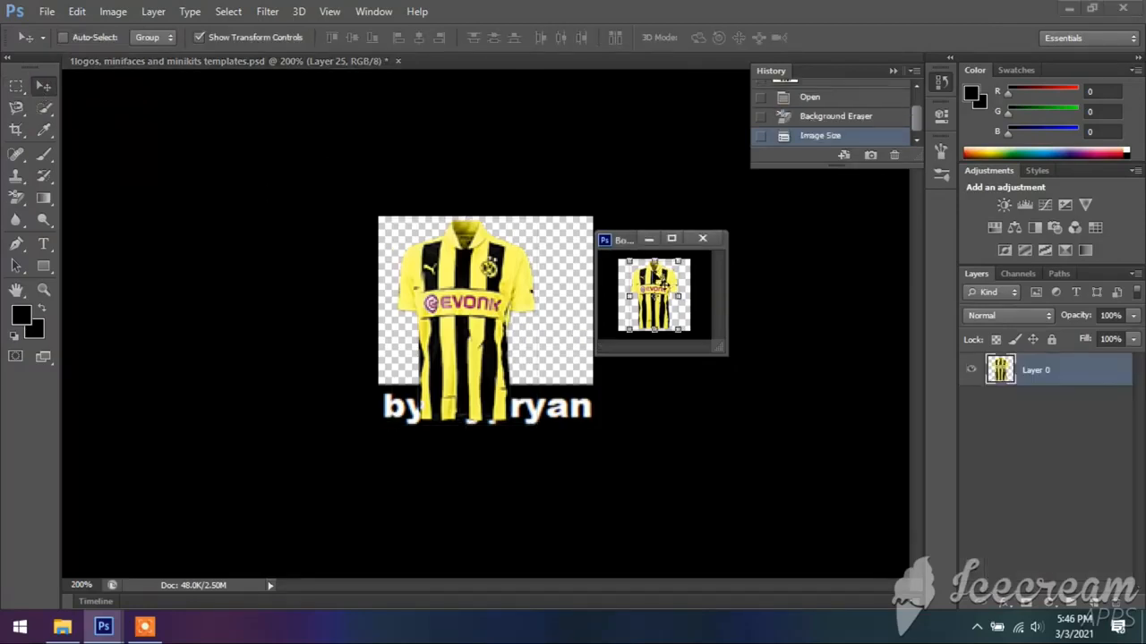
{"action": "left_click_drag", "start_coordinate": [662, 281], "coordinate": [512, 249]}
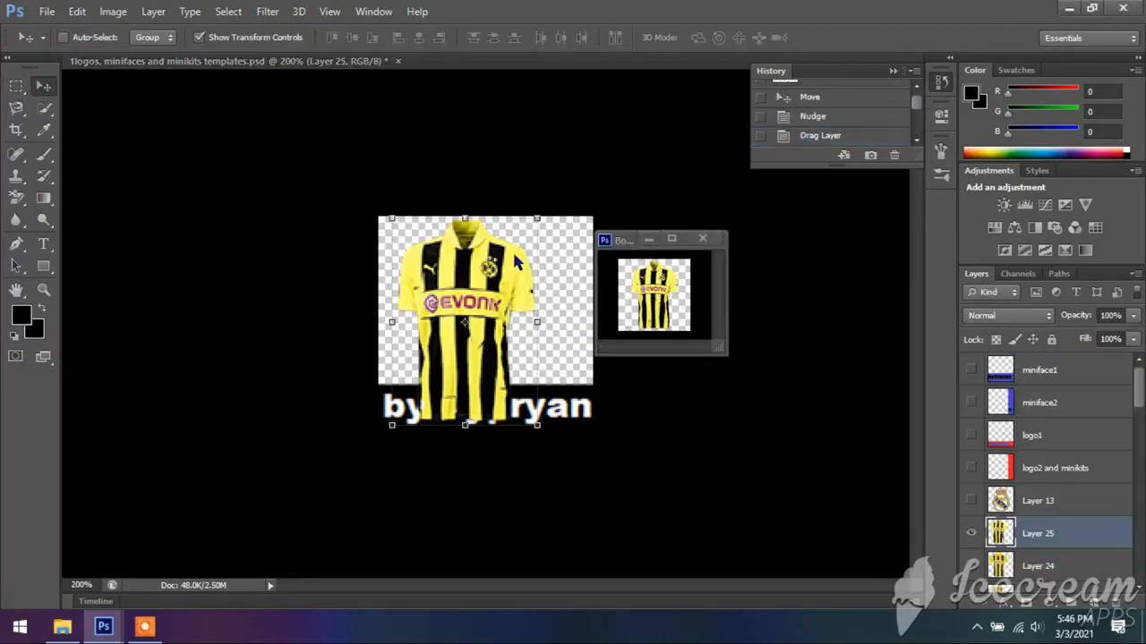
{"action": "left_click", "coordinate": [971, 533]}
- Resize the Borussia Dortmund jersey image to 100 × 100 pixels with constrained proportions
{"action": "left_click", "coordinate": [682, 271]}
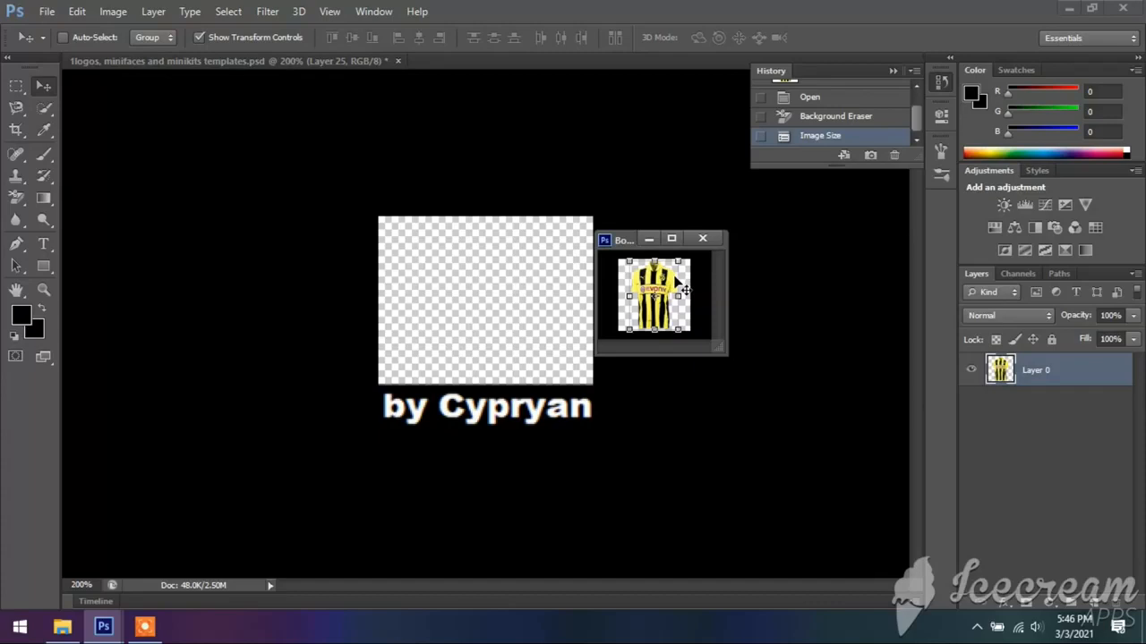
{"action": "left_click", "coordinate": [113, 11]}
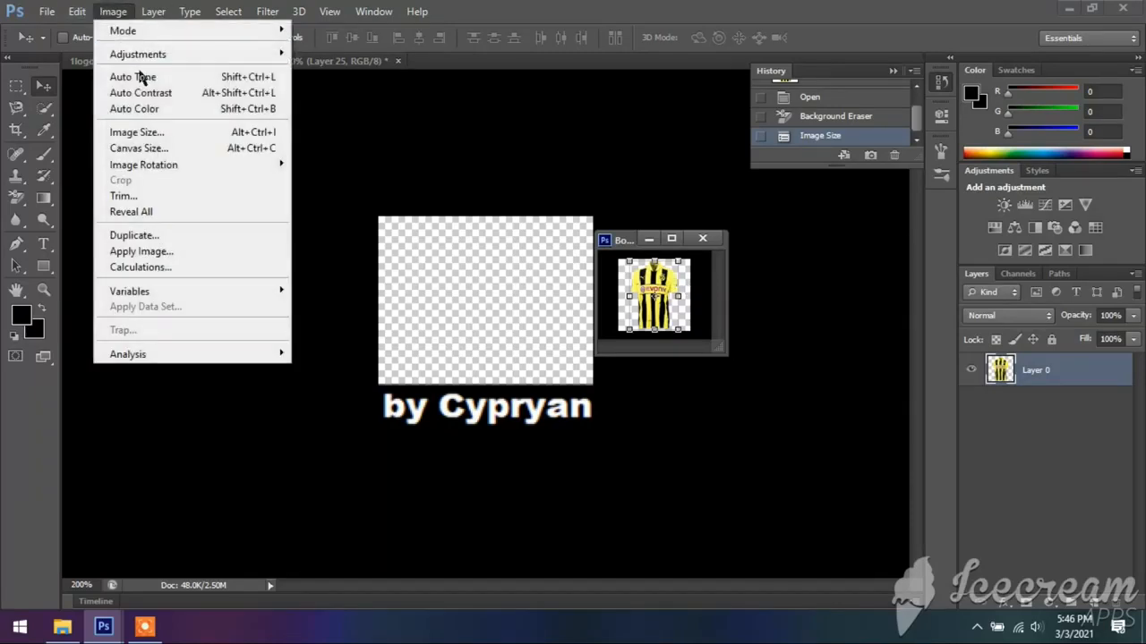
{"action": "left_click", "coordinate": [145, 133]}
{"action": "left_click", "coordinate": [340, 160]}
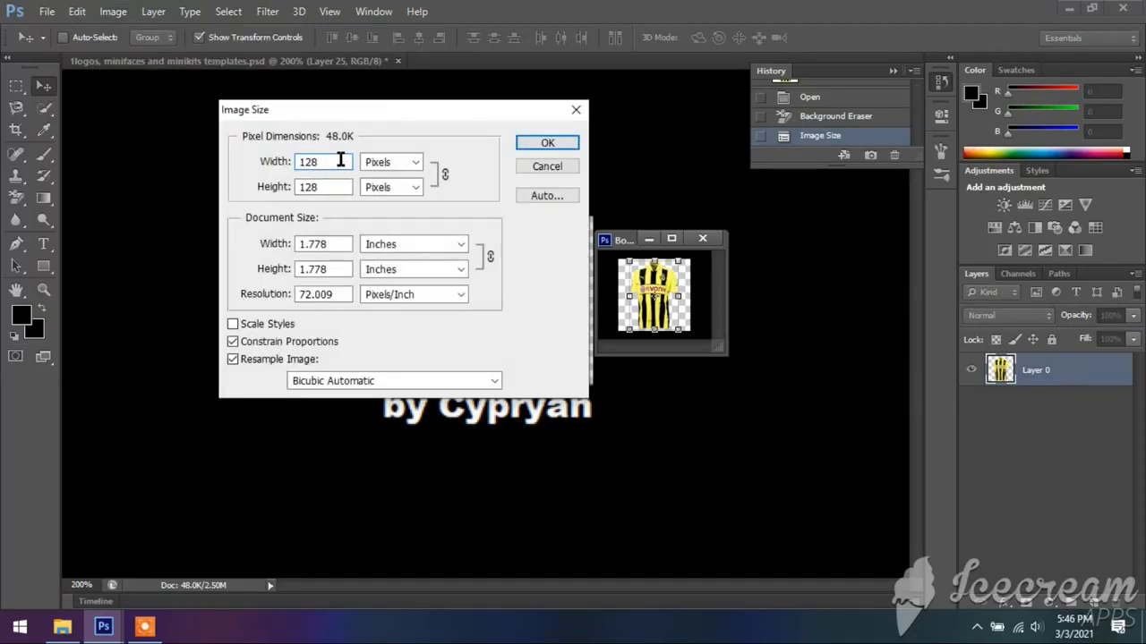
{"action": "key", "text": "BackSpace"}
{"action": "key", "text": "BackSpace"}
{"action": "type", "text": "00"}
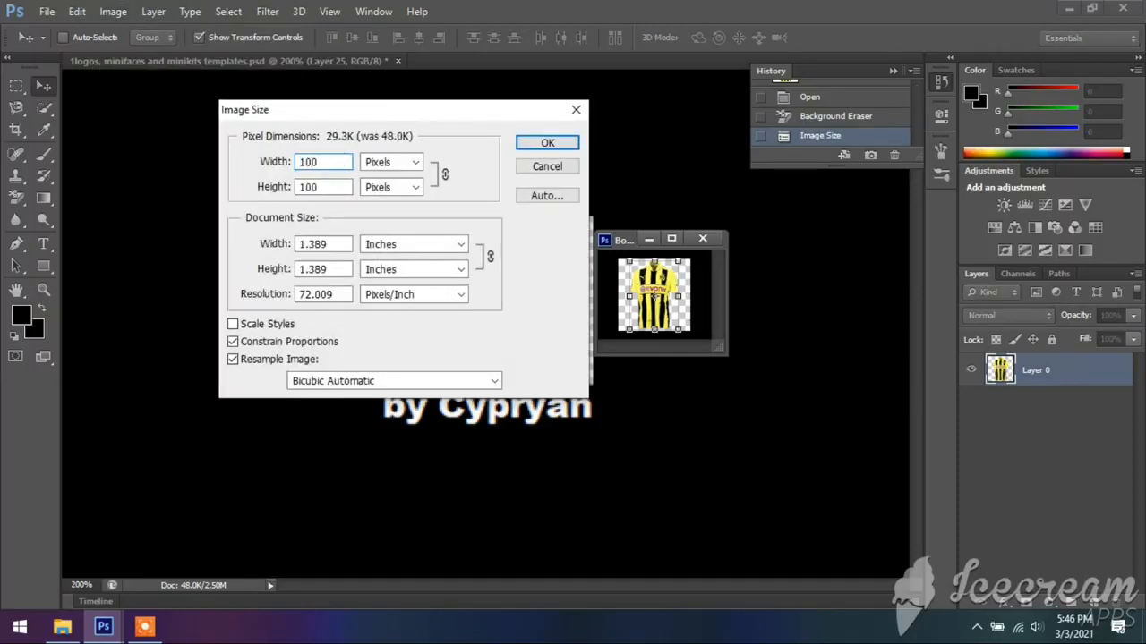
{"action": "left_click", "coordinate": [545, 145]}
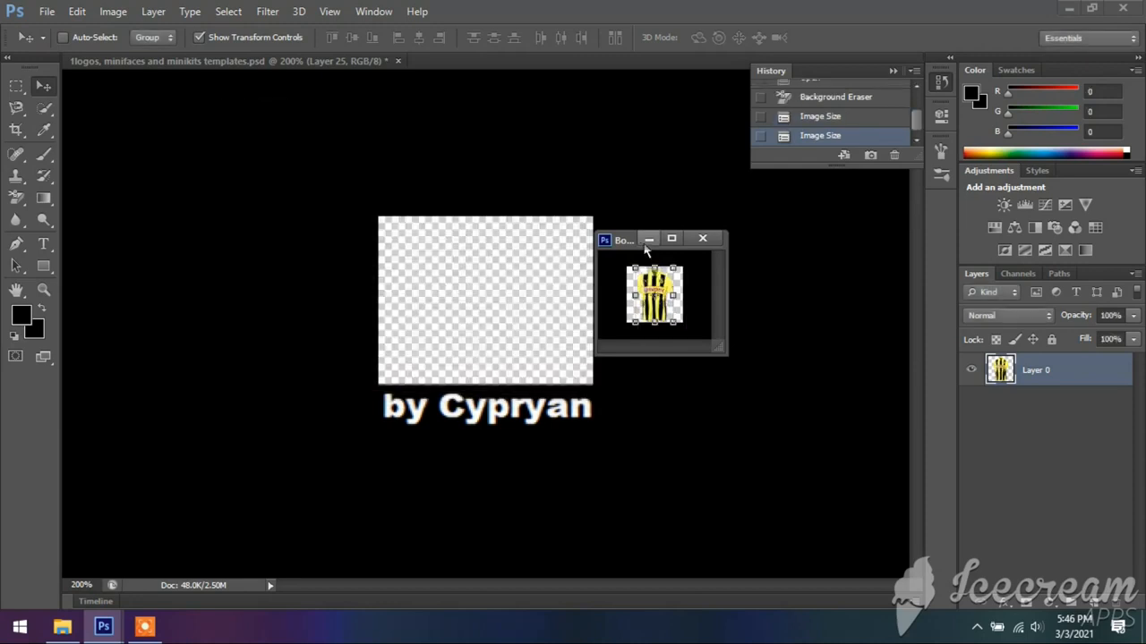
- Copy the 100-pixel jersey into the template and show the miniface2 guide layer
{"action": "left_click_drag", "start_coordinate": [670, 293], "coordinate": [477, 280]}
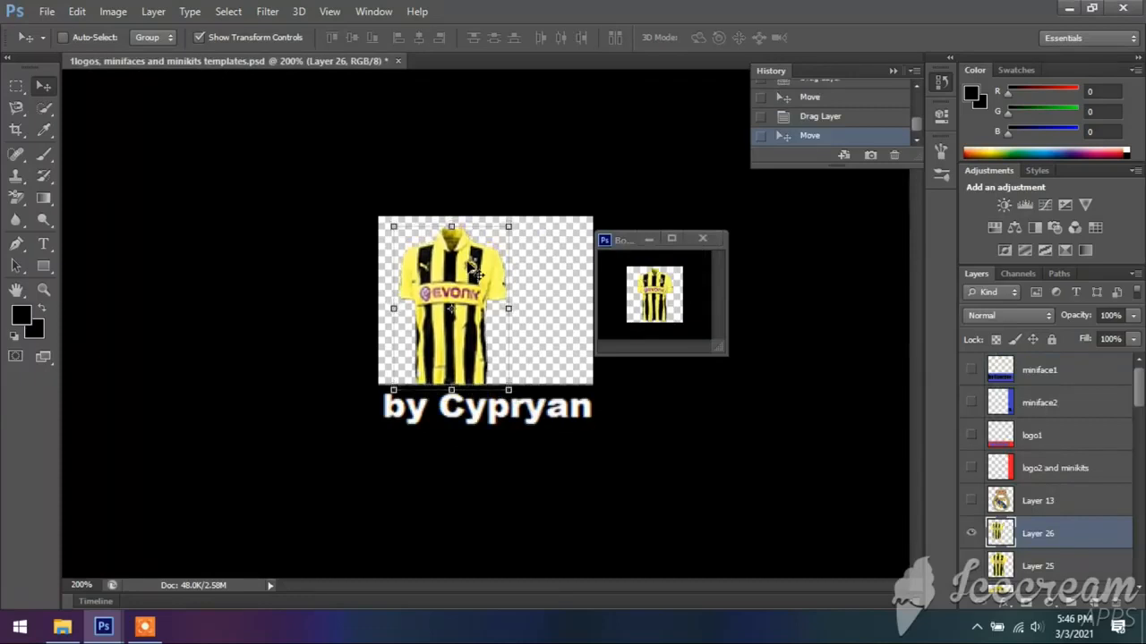
{"action": "left_click", "coordinate": [972, 404]}
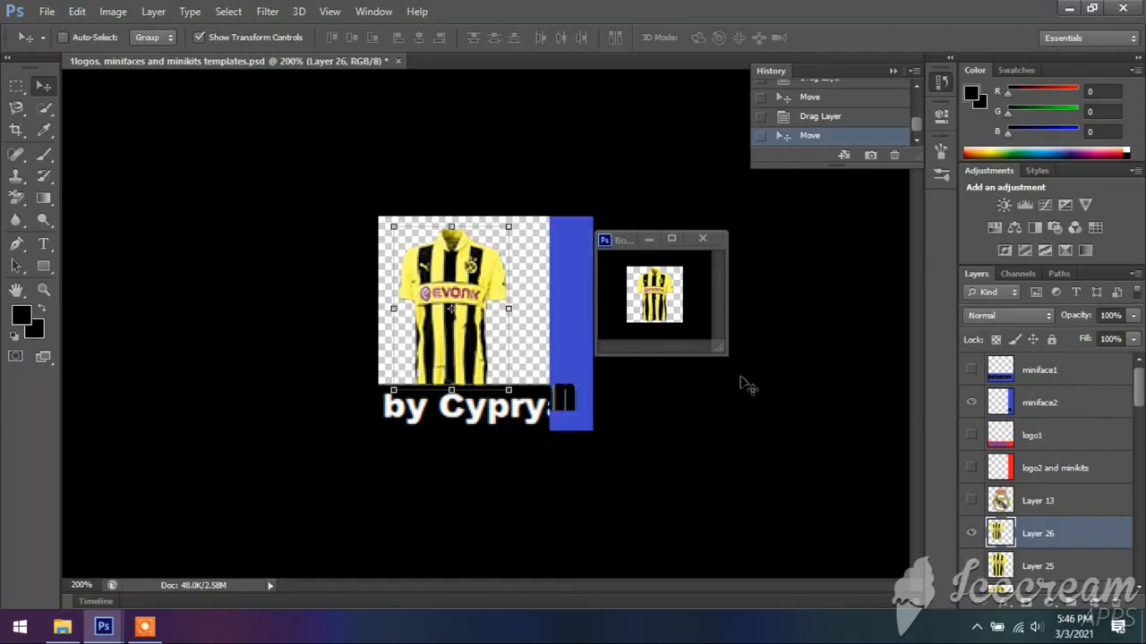
- Nudge the 100-pixel jersey right to centre it in the area beside the blue guide, and hide the miniface2 layer
{"action": "key", "text": "Right"}
{"action": "key", "text": "Right"}
{"action": "key", "text": "Right"}
{"action": "key", "text": "Right"}
{"action": "key", "text": "Right"}
{"action": "key", "text": "Right"}
{"action": "key", "text": "Right"}
{"action": "key", "text": "Right"}
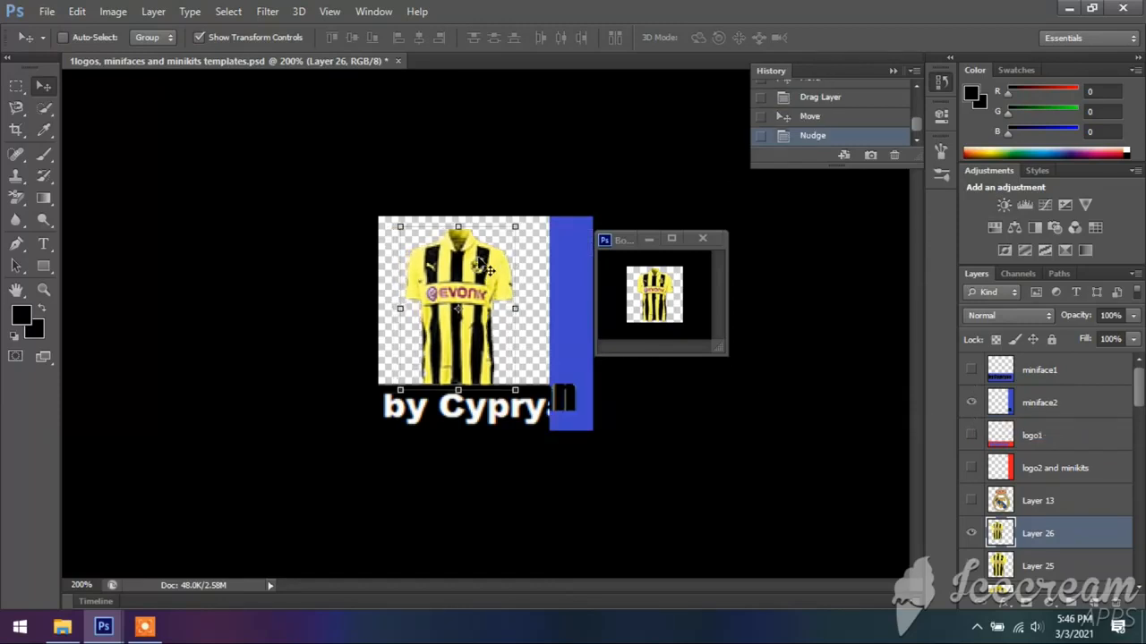
{"action": "key", "text": "Left"}
{"action": "key", "text": "Left"}
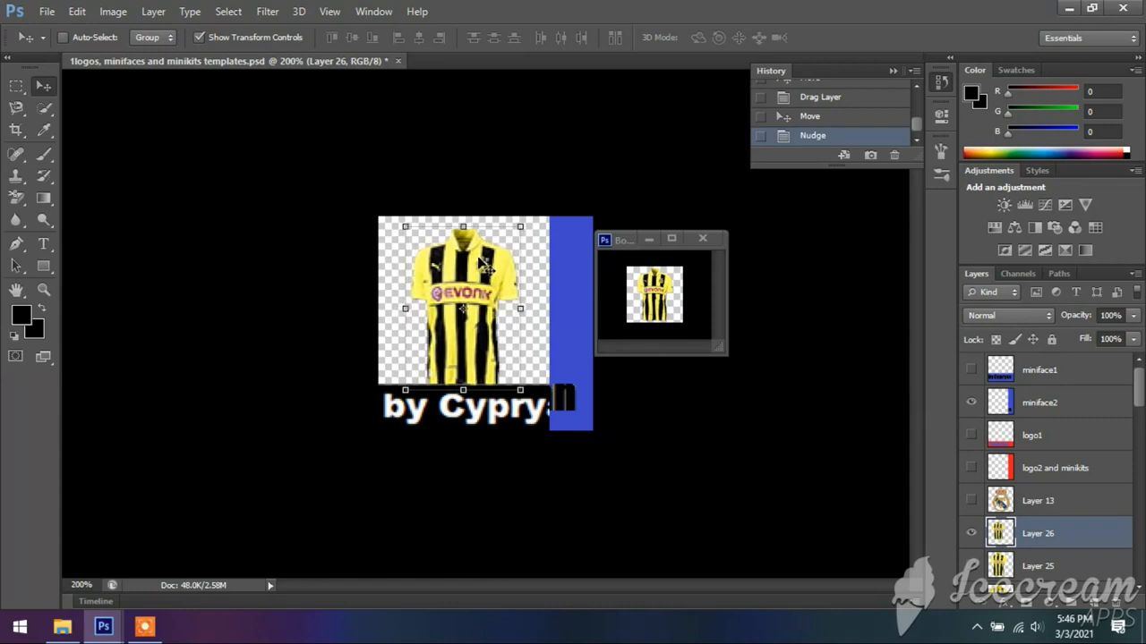
{"action": "left_click", "coordinate": [17, 86]}
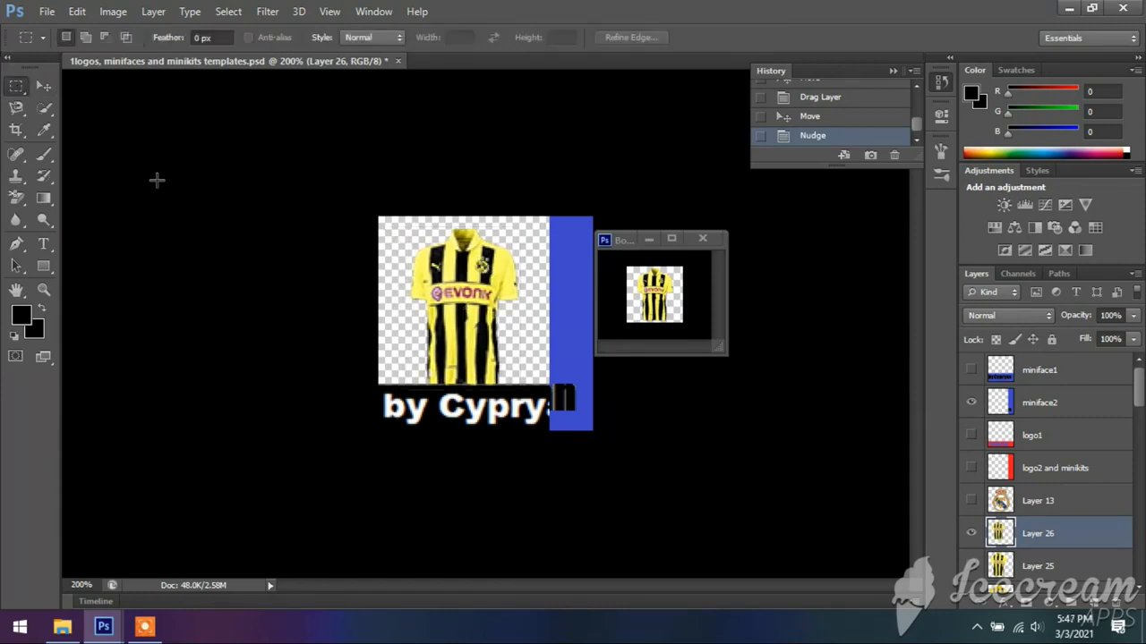
{"action": "left_click", "coordinate": [973, 406]}
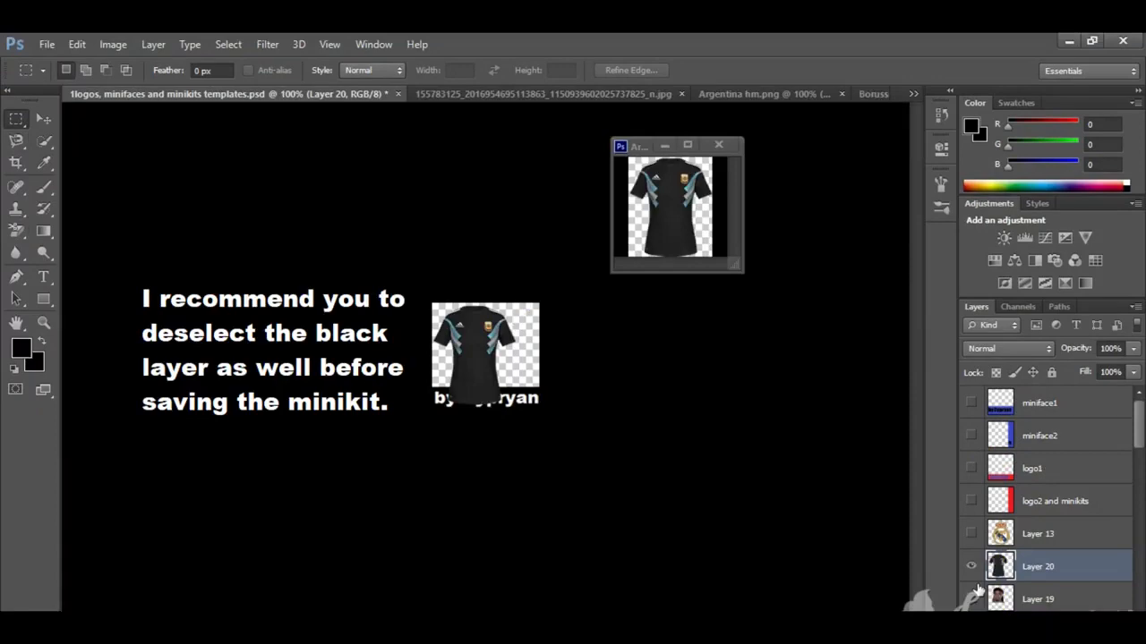
- Set up saving the template with the 100-pixel jersey in PNG format, and cancel without saving
{"action": "left_click", "coordinate": [44, 9]}
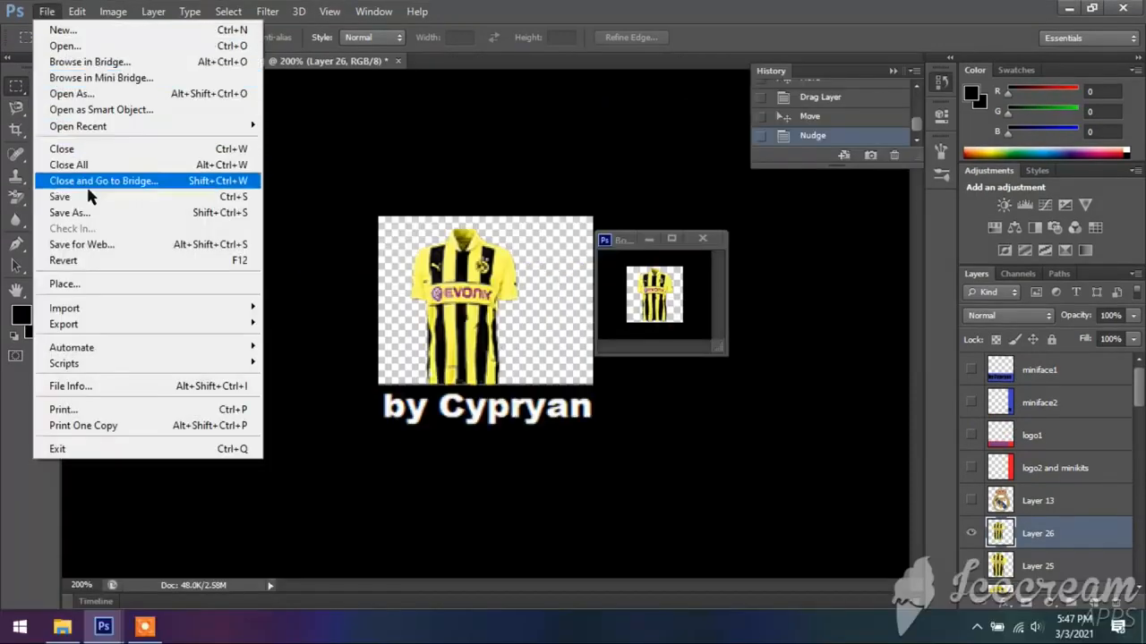
{"action": "left_click", "coordinate": [120, 215]}
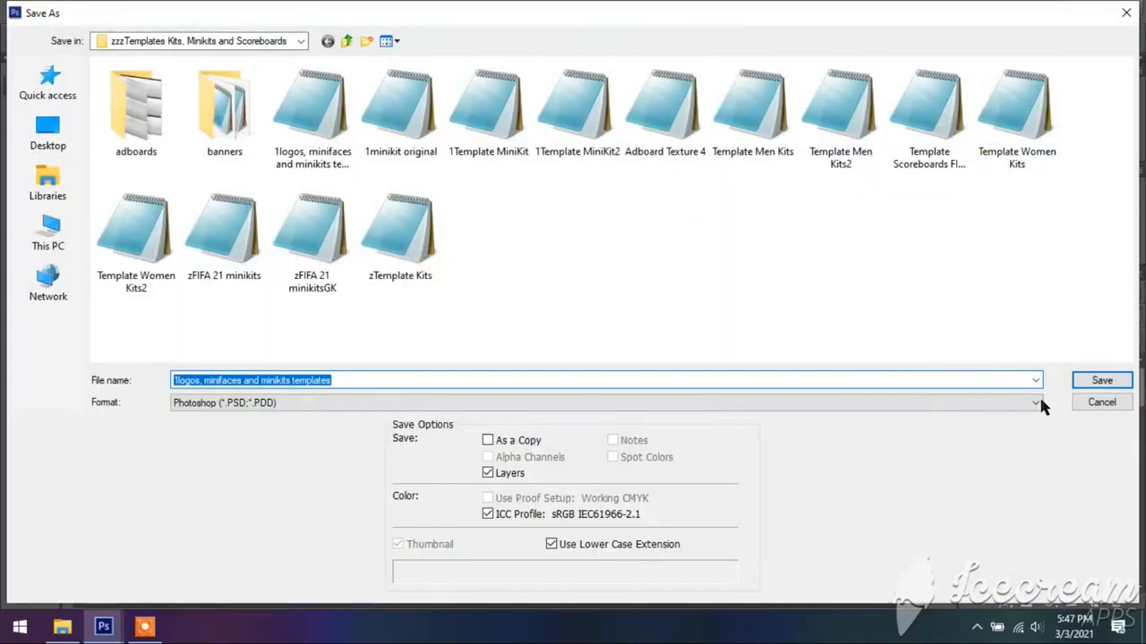
{"action": "left_click", "coordinate": [1036, 403]}
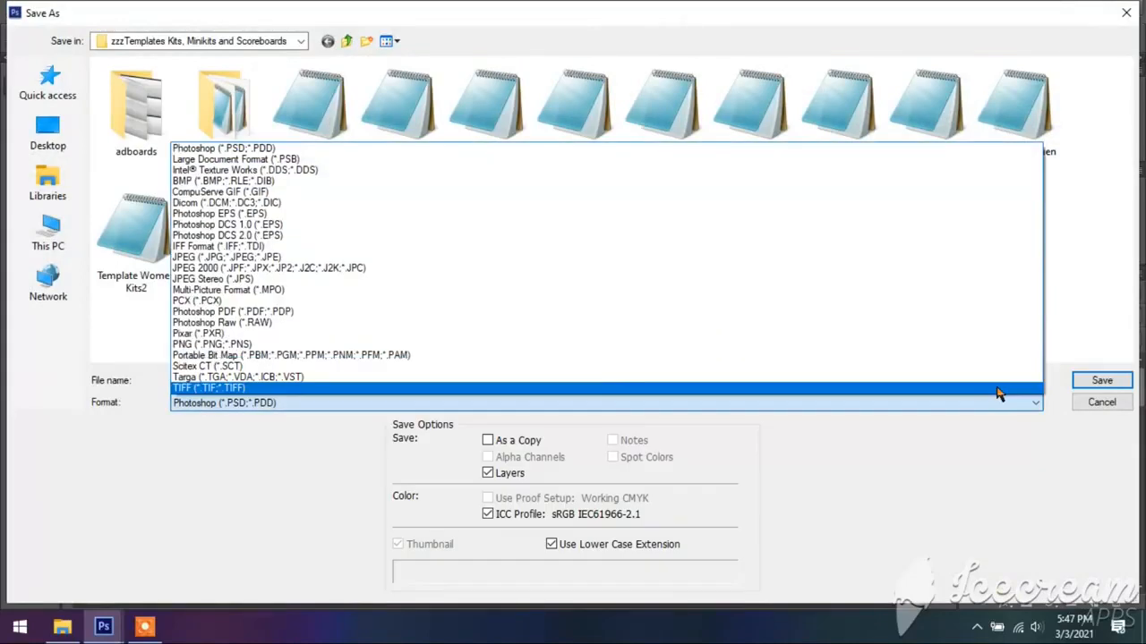
{"action": "left_click", "coordinate": [960, 344]}
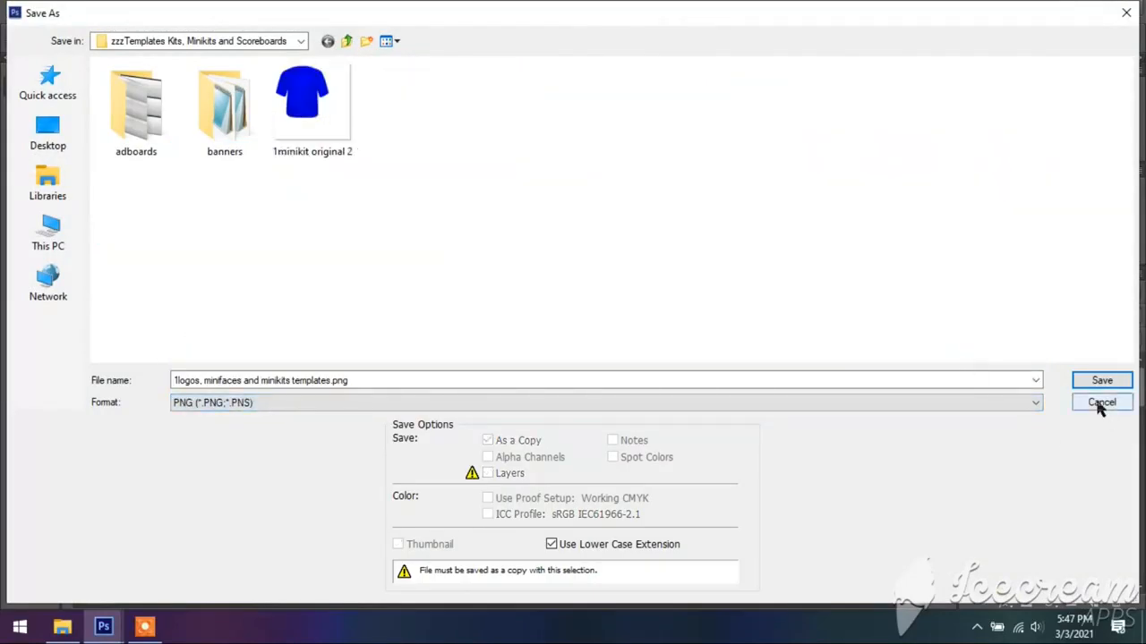
{"action": "left_click", "coordinate": [1101, 403]}
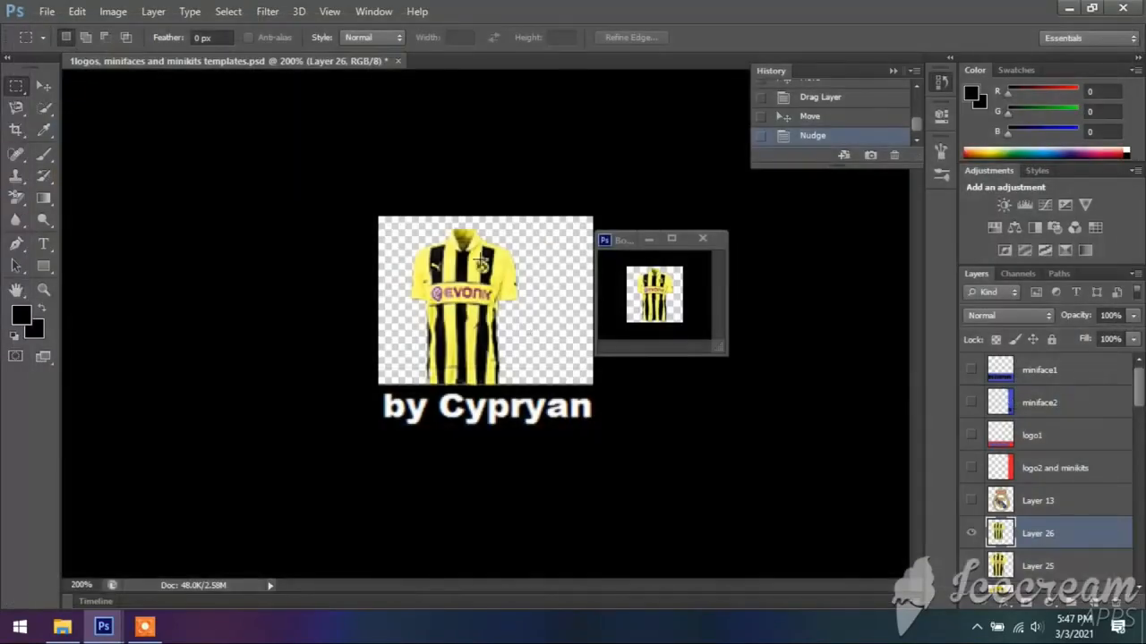